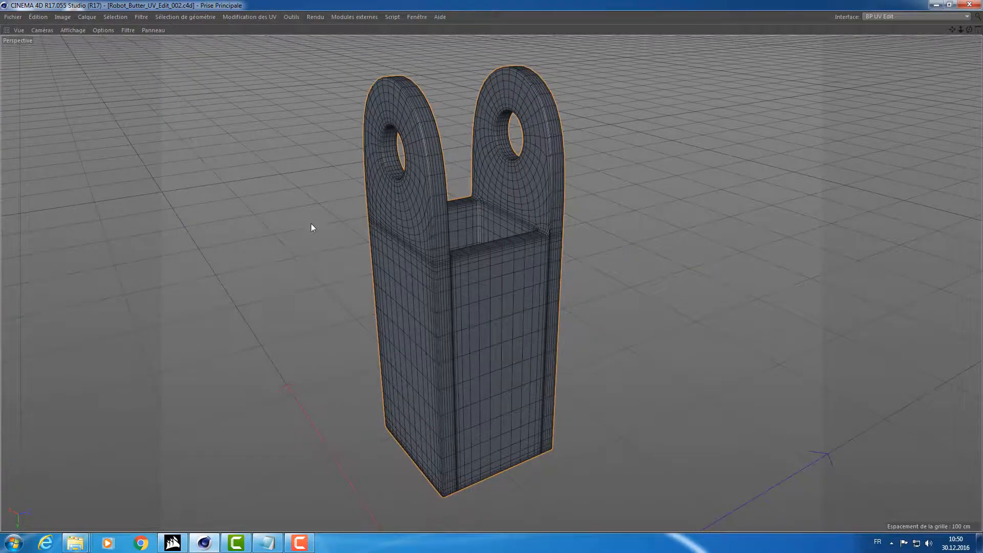
- Inspect the torso, restore the multi-view layout, and apply the Grid_Tex checker material to the torso
left_click_drag(312, 223, 500, 214, "alt")
mouse_move(478, 204)
right_mouse_down("alt")
mouse_move(500, 201)
mouse_move(471, 204)
right_mouse_up("alt")
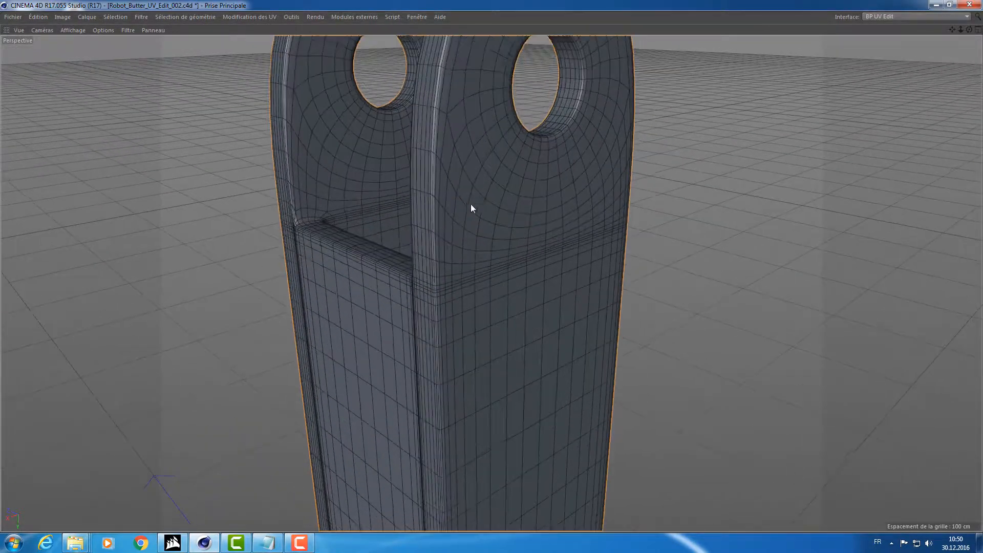
left_click_drag(471, 204, 445, 255, "alt")
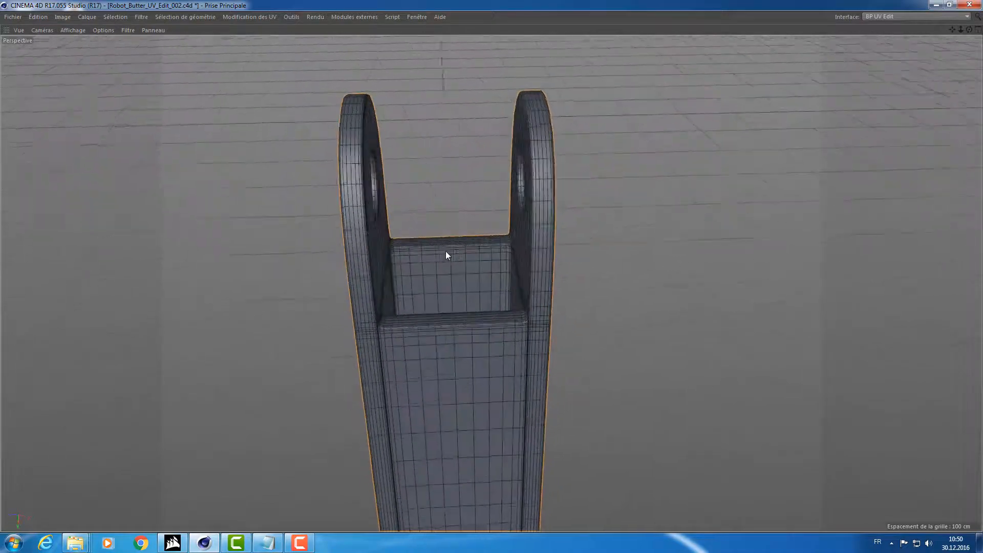
key("ctrl+Tab")
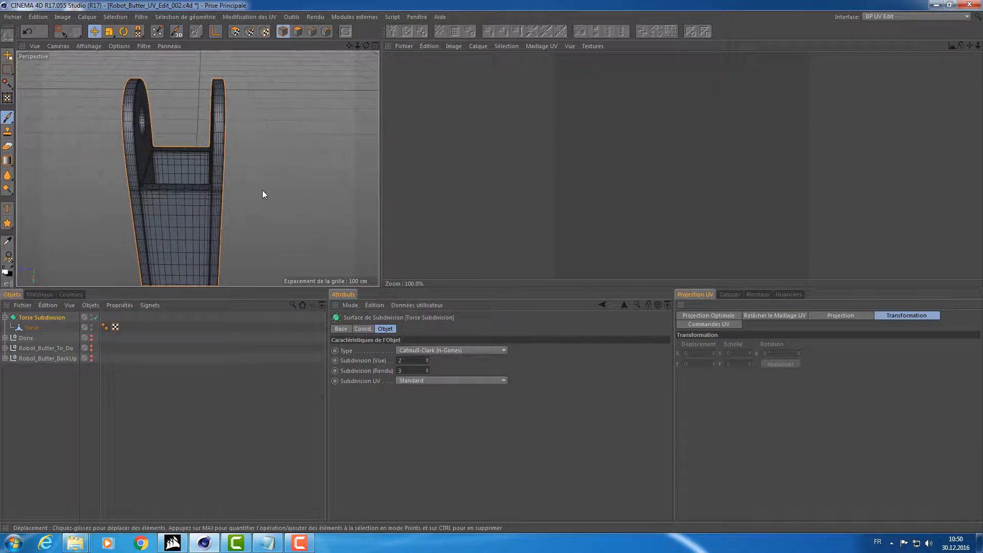
left_click(5, 317)
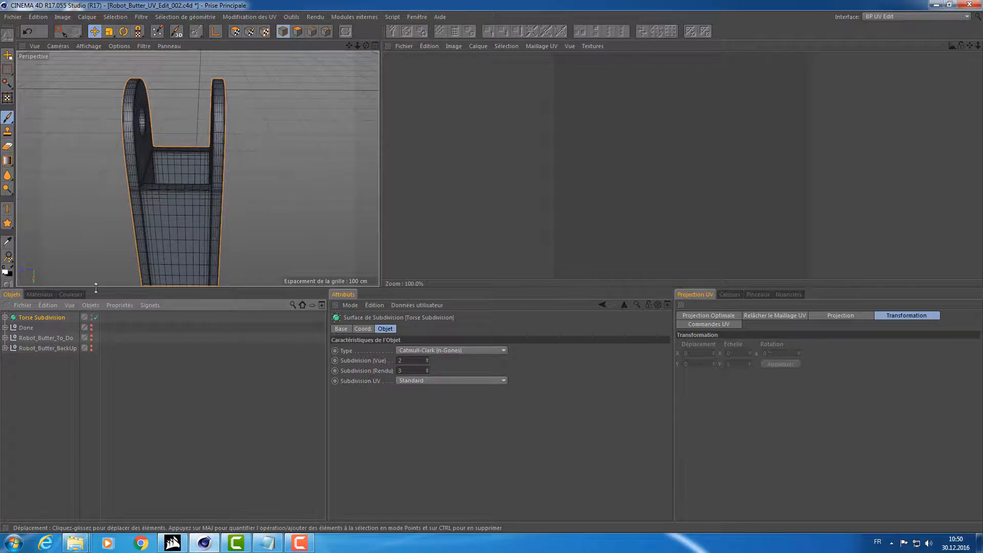
left_click(39, 294)
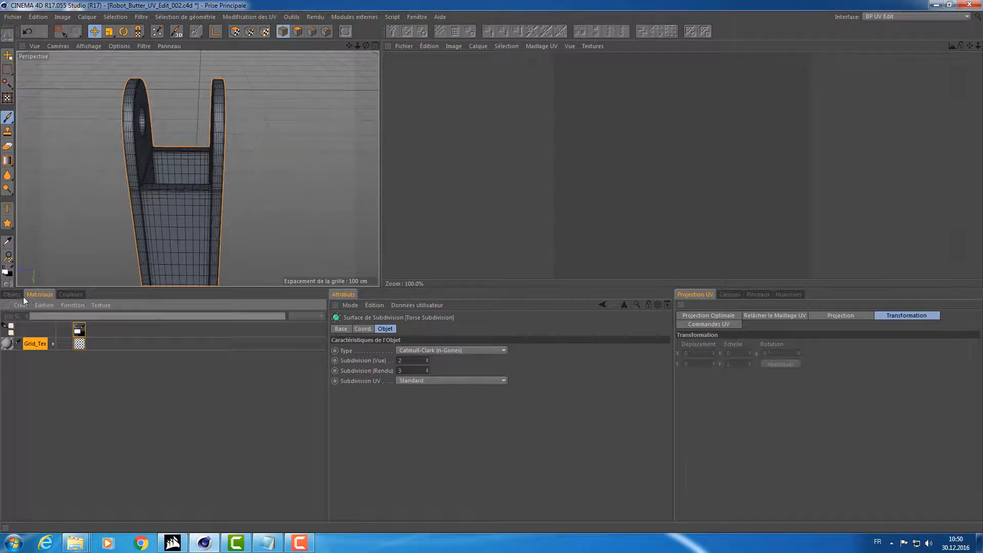
left_click_drag(75, 281, 157, 252)
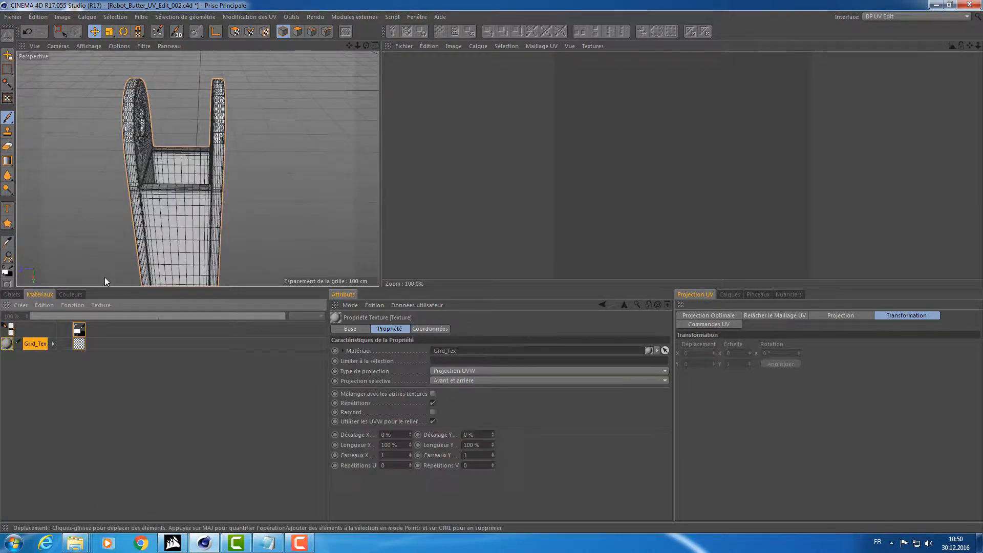
left_click(12, 295)
- Switch to UV polygon mode and select the Torse mesh inside Torse Subdivision to display its UV layout
left_click_drag(152, 174, 206, 145, "alt")
scroll(205, 146, "up", 5)
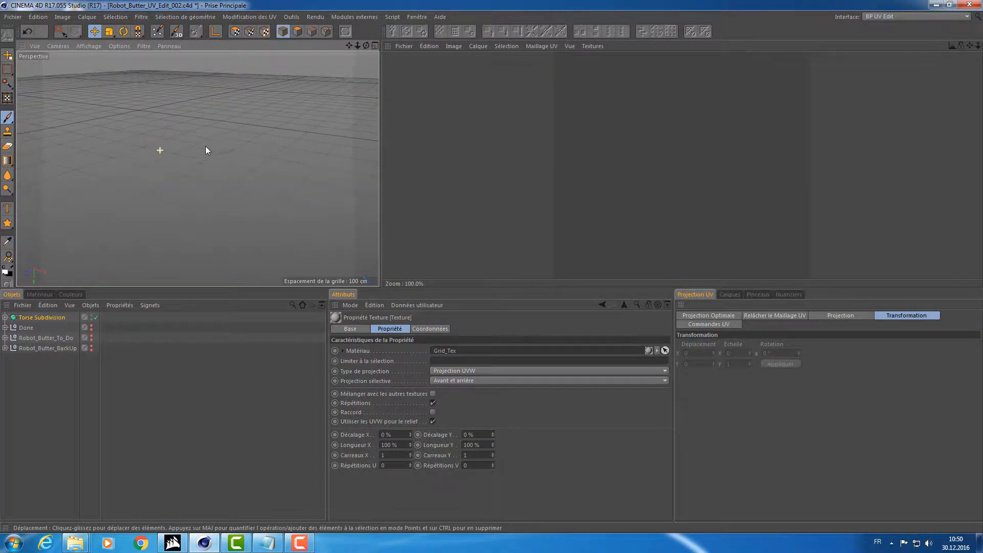
scroll(195, 150, "down", 4)
scroll(191, 154, "down", 5)
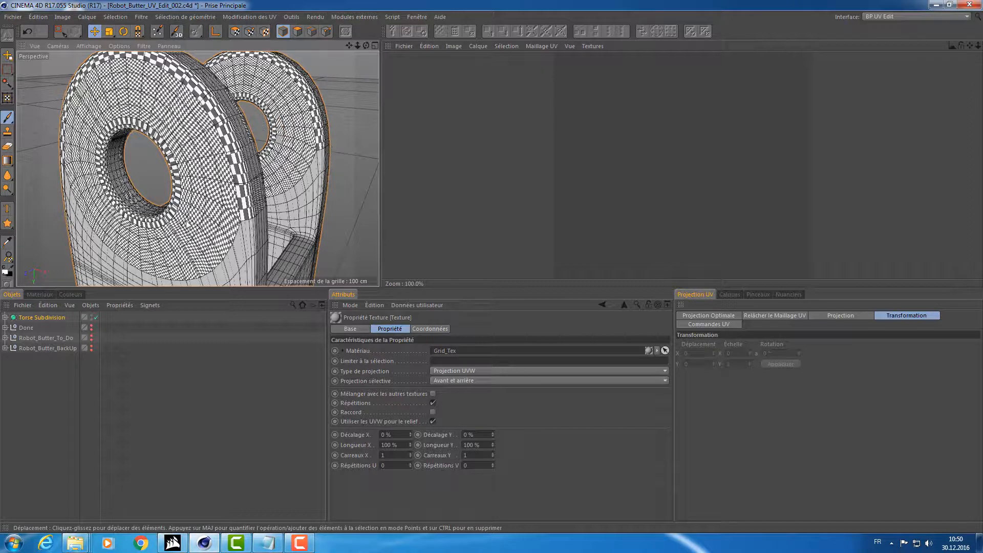
scroll(188, 224, "down", 3)
left_click(39, 317)
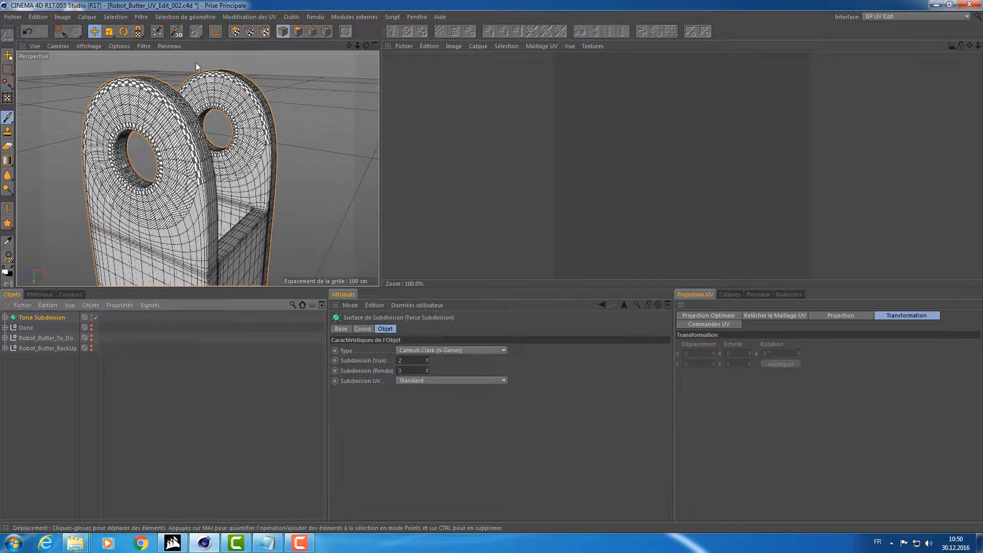
left_click(235, 31)
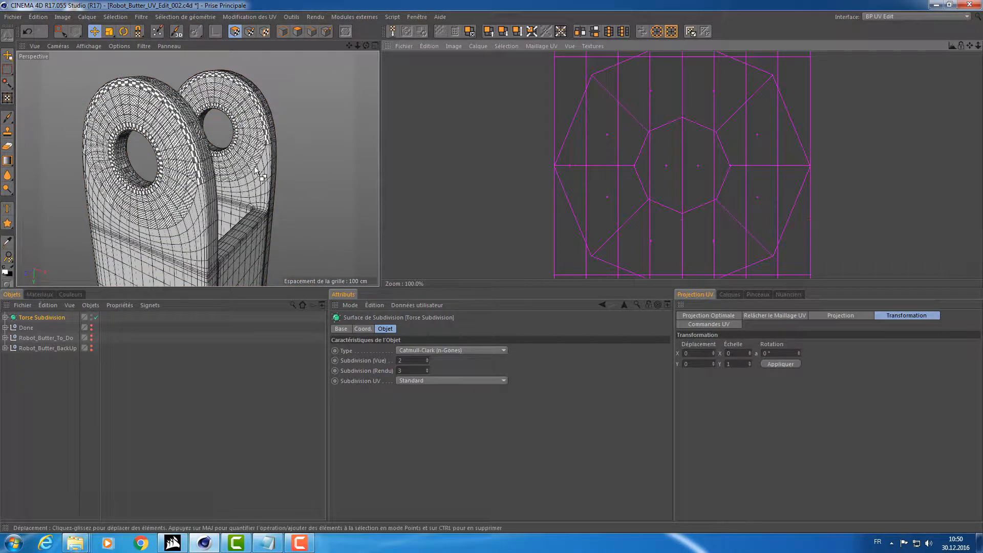
left_click(5, 318)
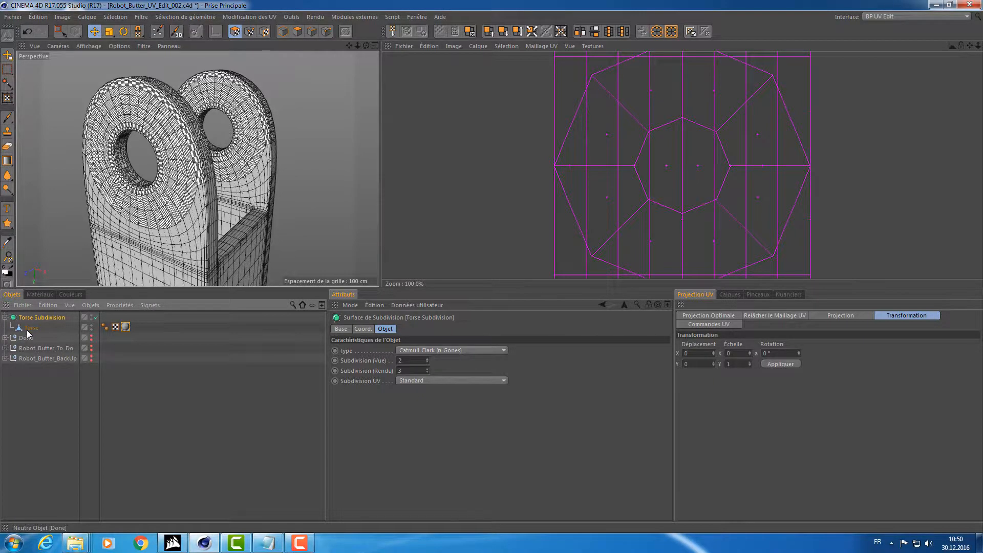
left_click(28, 328)
mouse_move(211, 163)
left_mouse_down("alt")
mouse_move(167, 163)
mouse_move(267, 164)
mouse_move(208, 165)
mouse_move(230, 166)
left_mouse_up("alt")
scroll(742, 136, "down", 10)
scroll(722, 166, "up", 10)
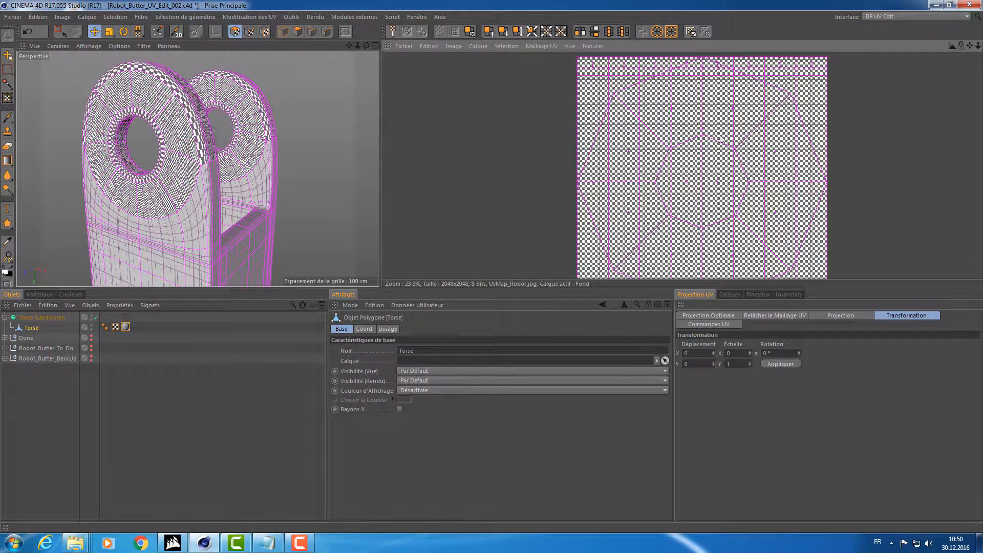
- Select some of the torso's UV polygons in the texture view and examine them up close against the checker pattern
left_click(721, 136)
left_click(768, 152)
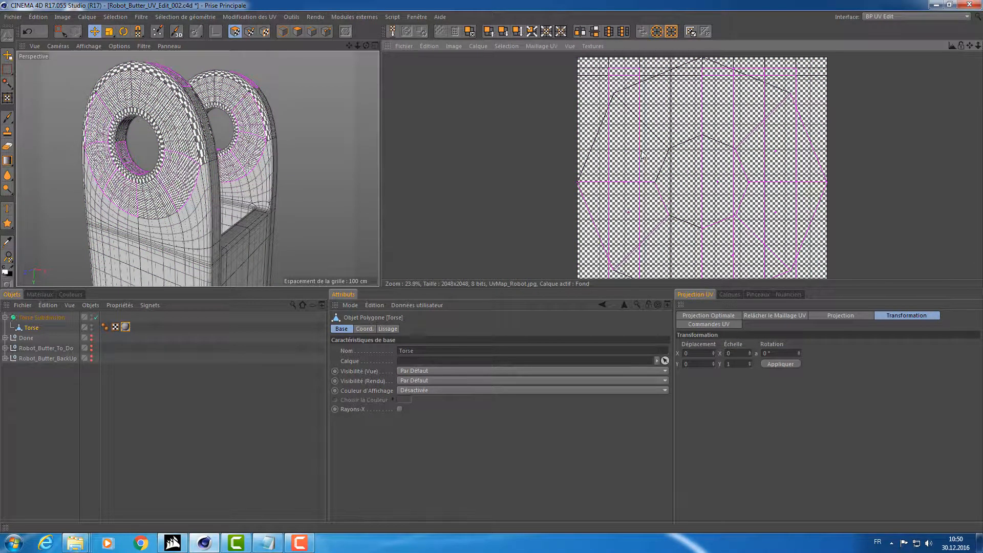
right_click(687, 160)
left_click(710, 156)
middle_click_drag(731, 162, 706, 160, "alt")
right_click_drag(706, 160, 727, 163, "alt")
middle_click_drag(690, 163, 674, 137, "alt")
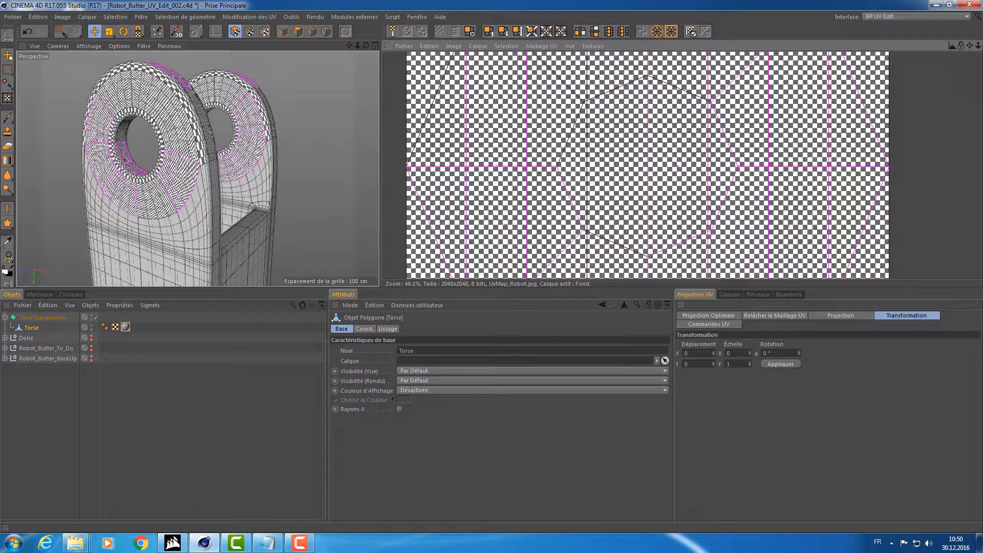
- Set the general scheme colour for active UV mesh polygons (Maillage UV - Polygones actifs) to red, hue 0°
left_click(38, 17)
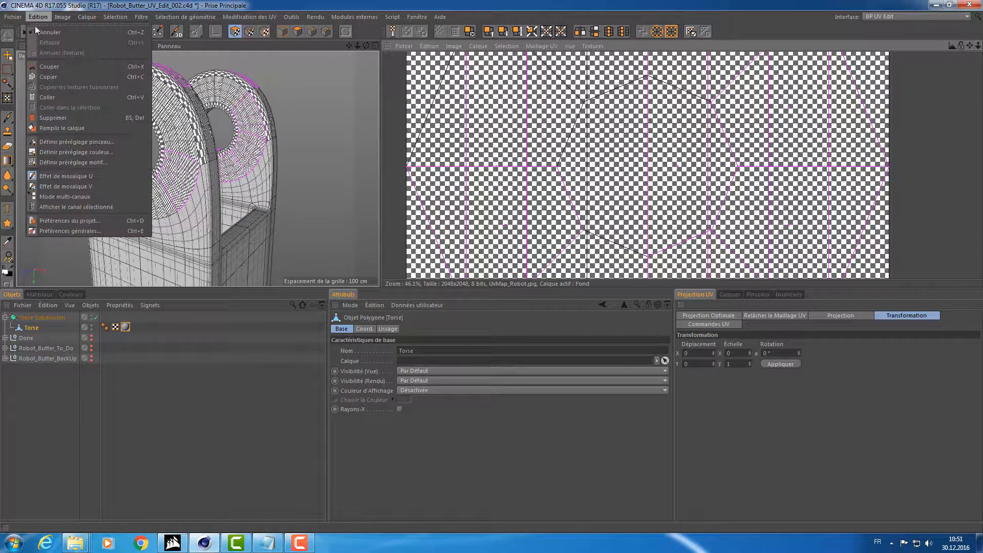
left_click(57, 221)
left_click(38, 17)
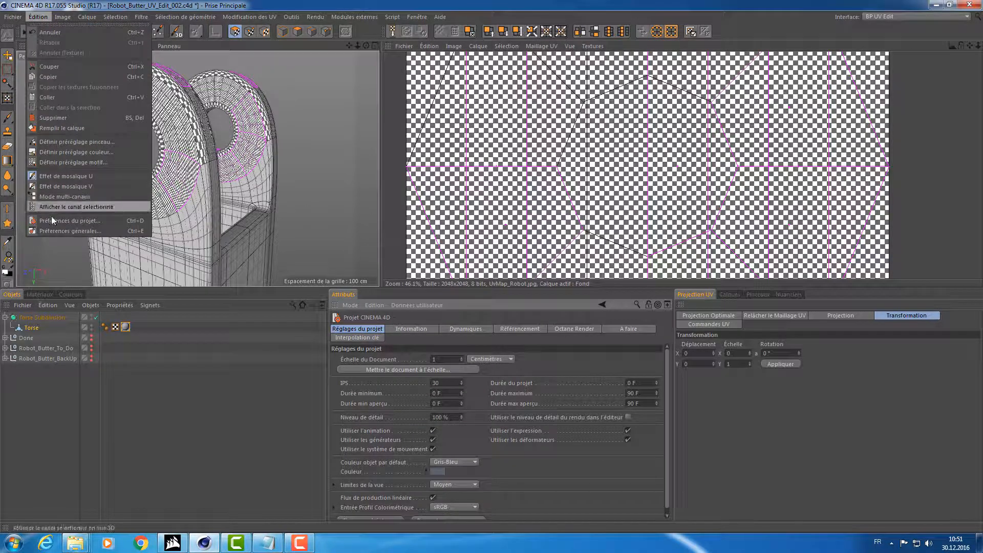
left_click(50, 230)
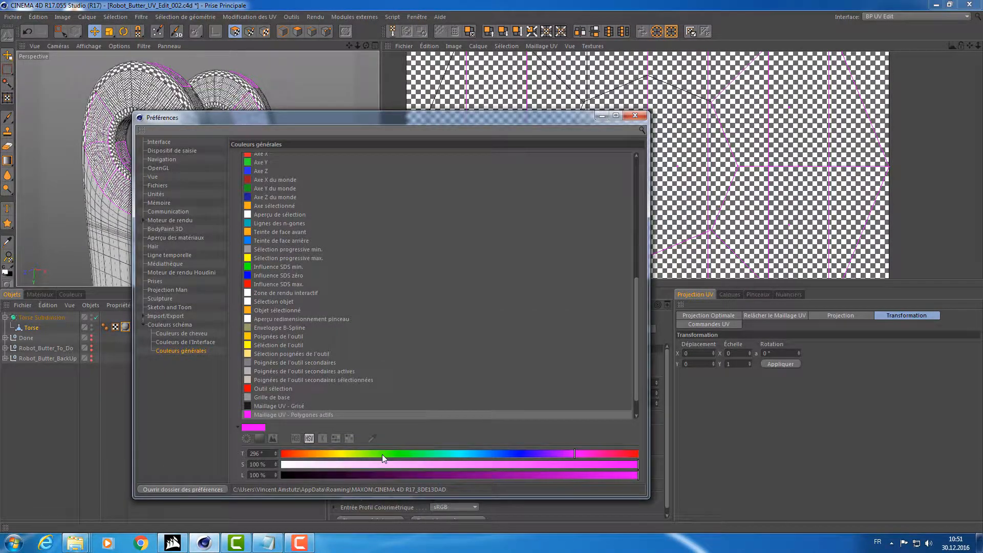
left_click_drag(382, 454, 281, 455)
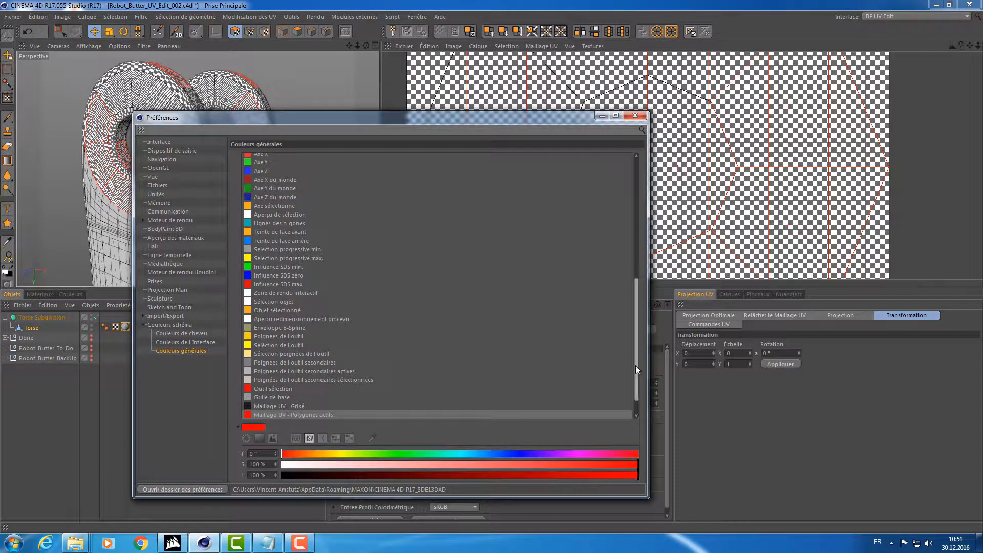
left_click_drag(635, 365, 633, 379)
left_click_drag(352, 456, 281, 455)
left_click(634, 117)
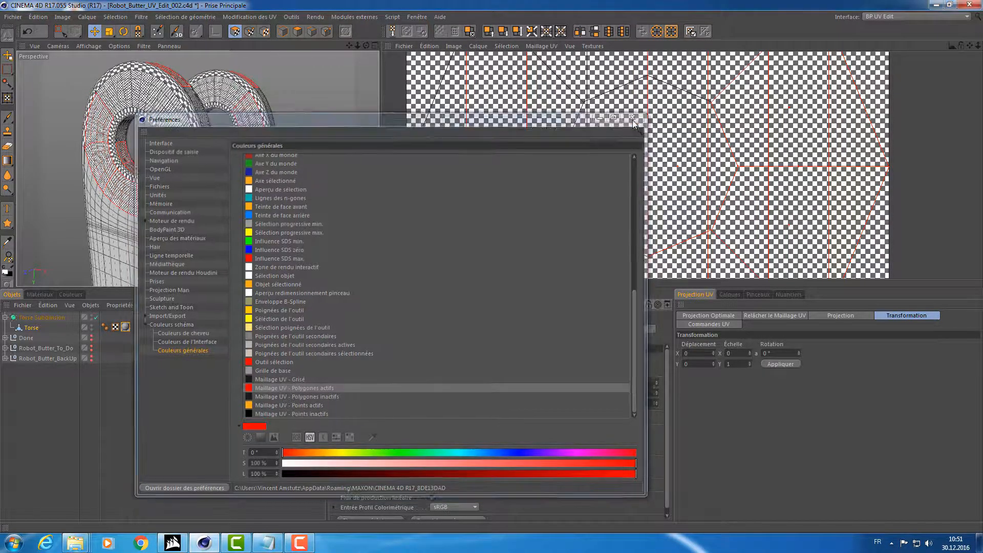
- Reduce the UV polygon selection to check how the active polygons stand out on the checker texture
scroll(657, 184, "down", 3)
scroll(654, 153, "down", 1)
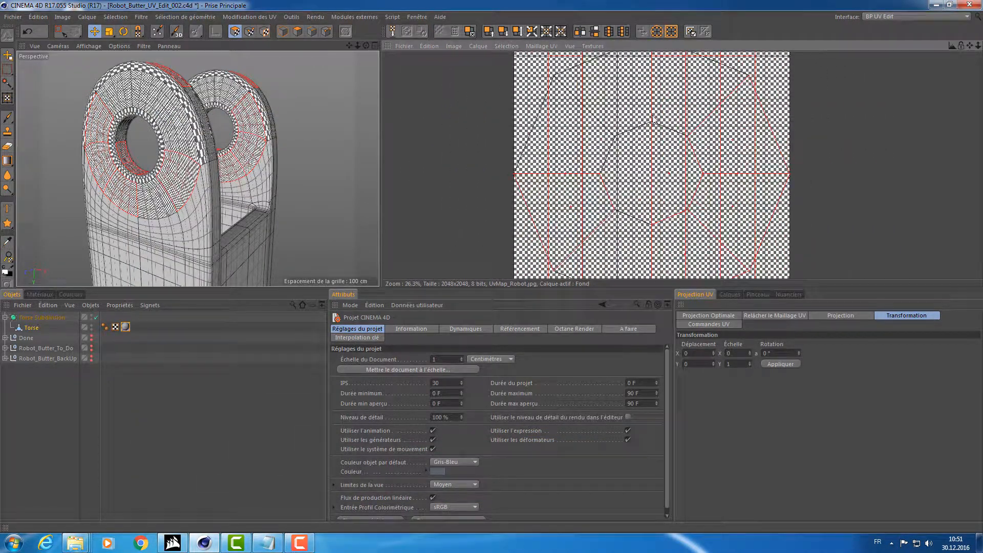
scroll(646, 184, "up", 4)
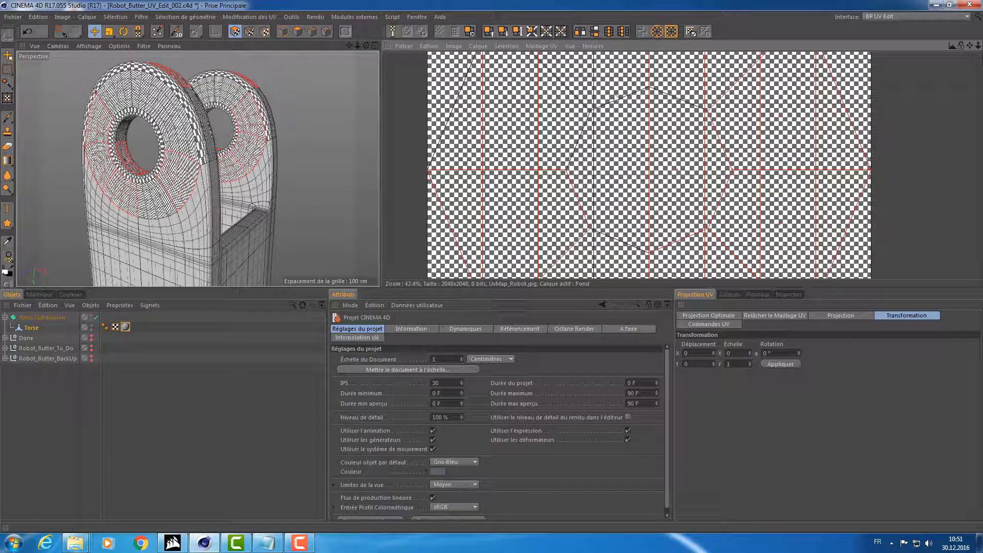
left_click(686, 83)
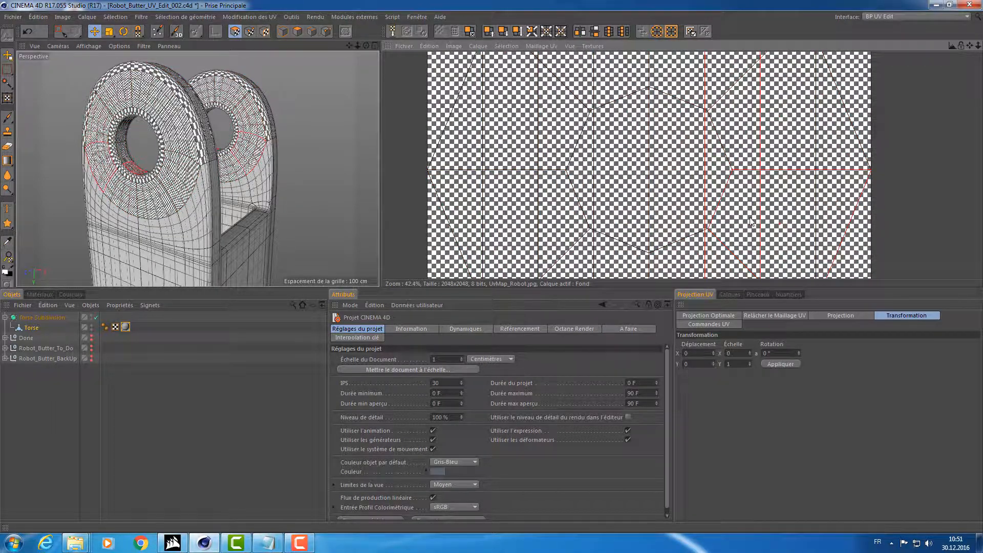
- Compare a single ring polygon on the torso with its subdivision surface switched off and back on
key("q")
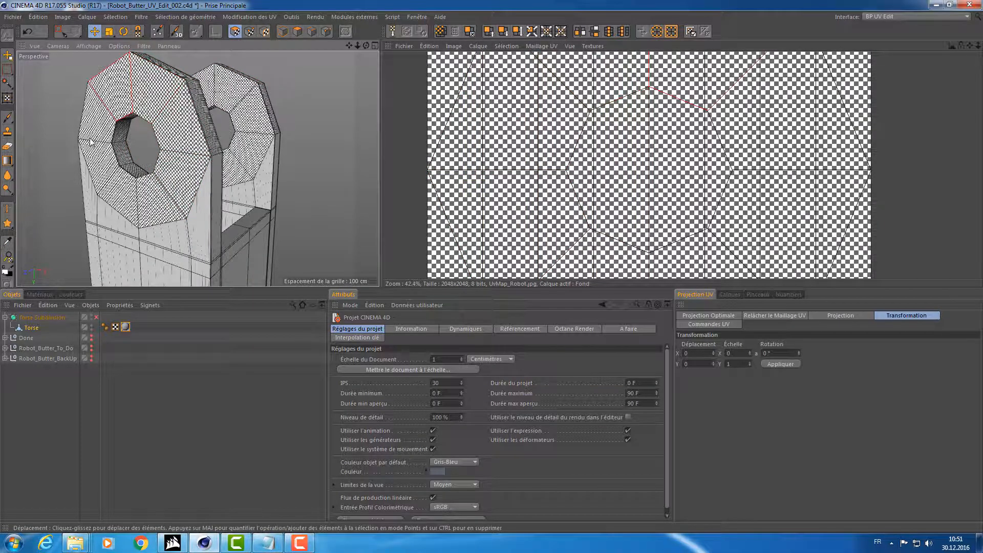
left_click_drag(168, 139, 218, 135, "alt")
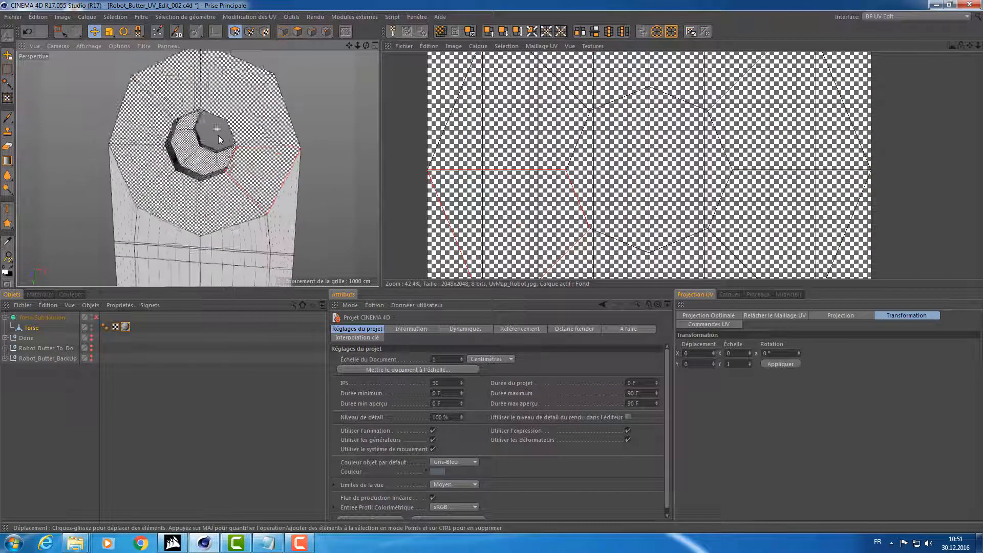
right_click_drag(218, 135, 235, 137, "alt")
key("q")
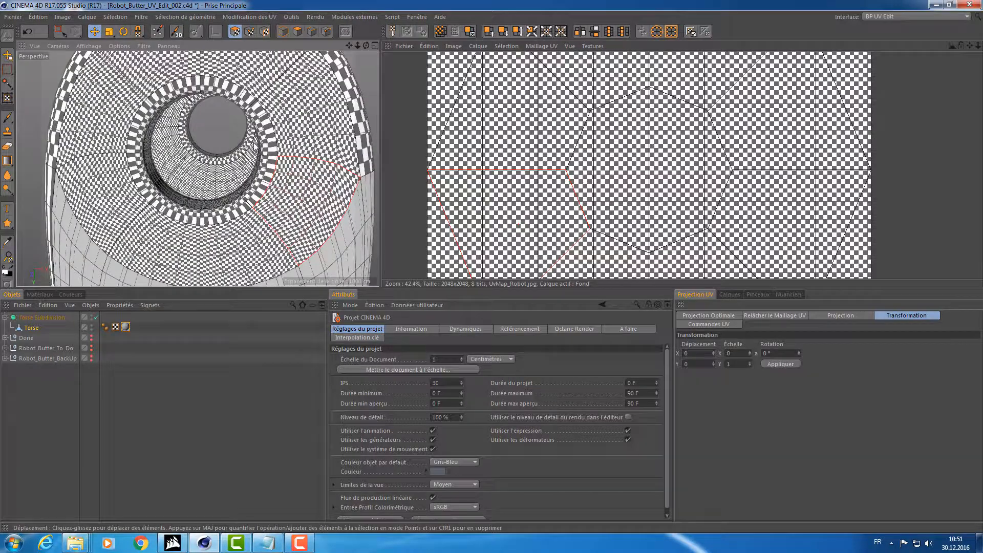
left_click_drag(235, 136, 316, 85, "alt")
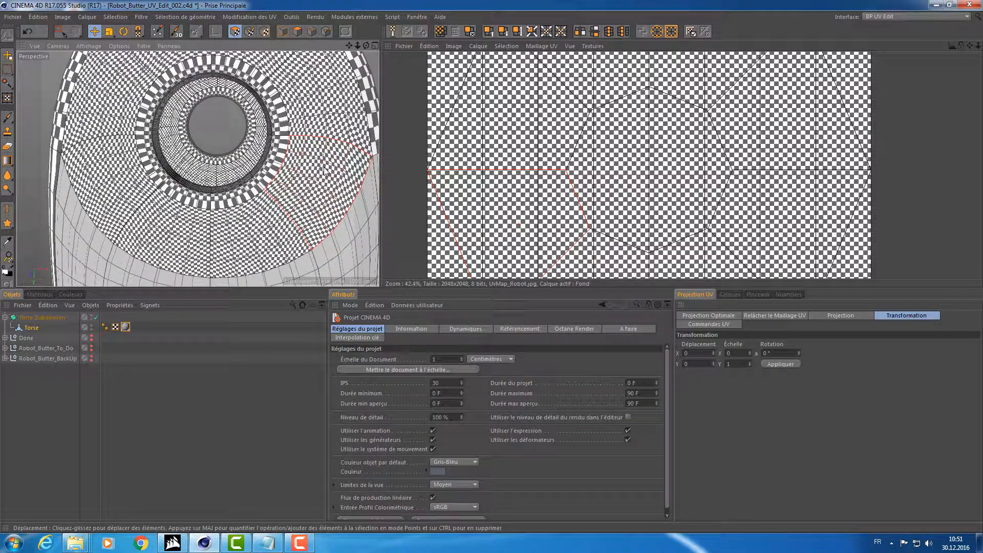
- Set the render subdivision level of Torse Subdivision to 2
left_click(42, 318)
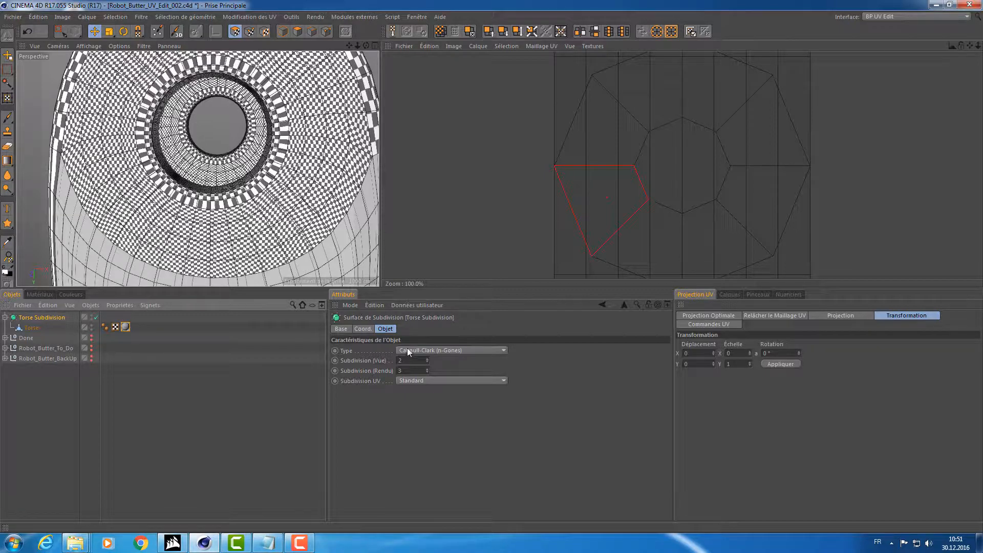
left_click(423, 370)
type("2")
- Try a view subdivision level of 3 on Torse Subdivision and return it to 2
left_click_drag(271, 205, 243, 175, "alt")
scroll(246, 175, "down", 10)
scroll(243, 175, "up", 10)
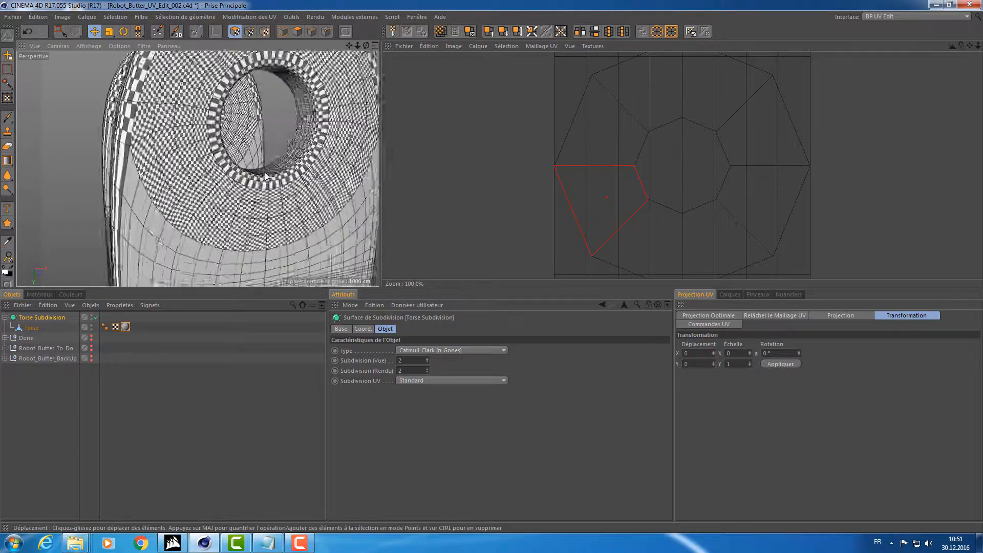
scroll(266, 200, "down", 10)
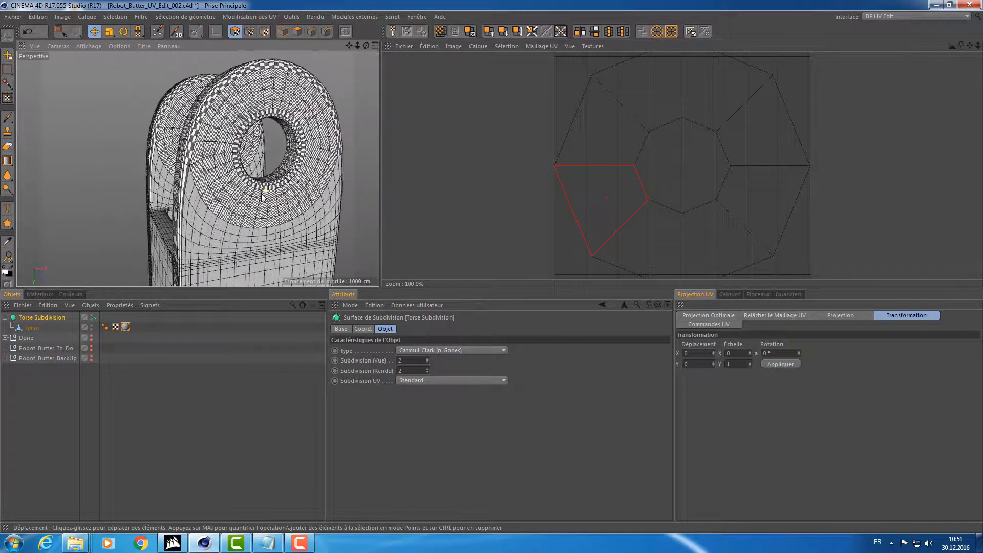
left_click_drag(275, 205, 292, 216, "alt")
scroll(232, 149, "up", 6)
scroll(232, 149, "down", 3)
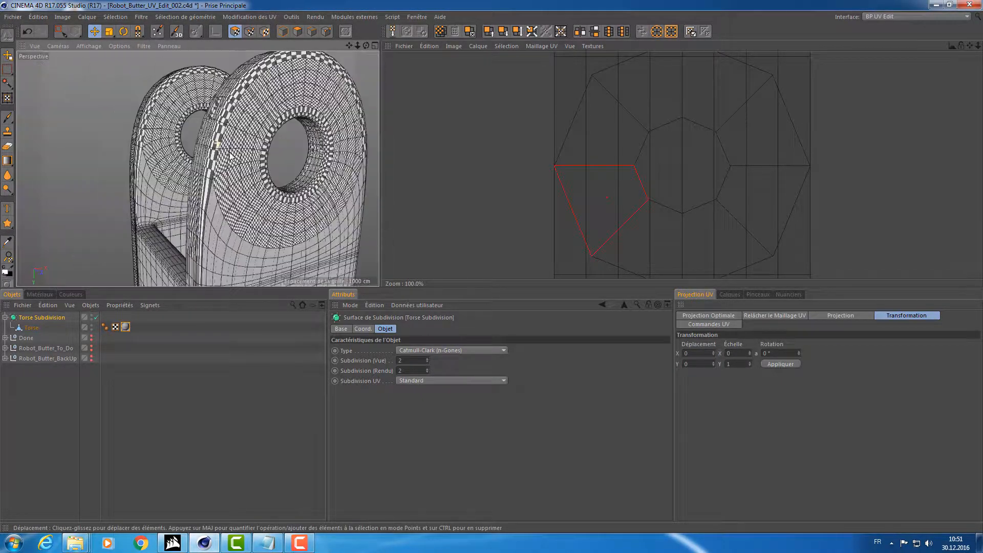
scroll(418, 361, "up", 1)
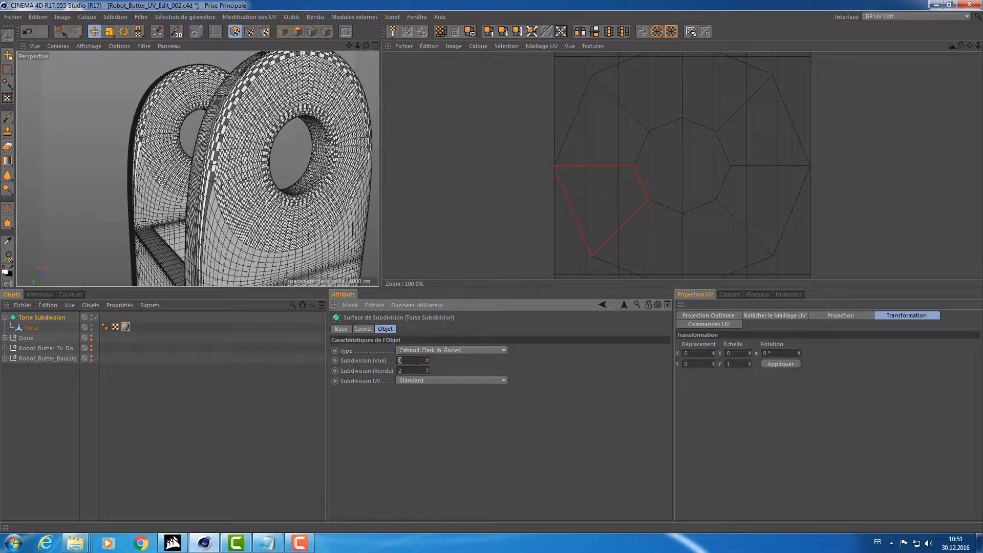
scroll(417, 360, "down", 1)
- Frame the torso's two pierced lugs and render a preview in the perspective view
left_click_drag(291, 215, 306, 226, "alt")
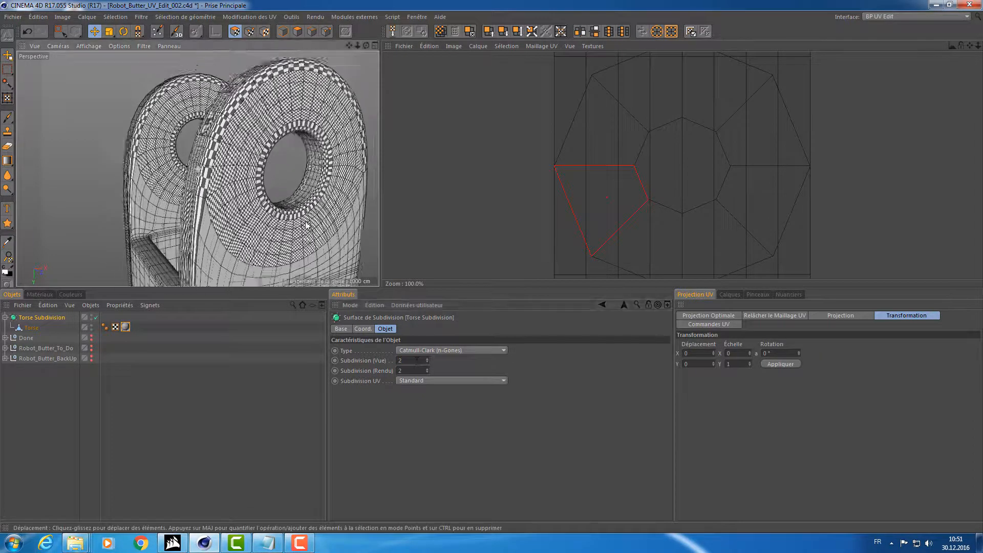
middle_click_drag(307, 226, 278, 274, "alt")
key("ctrl+r")
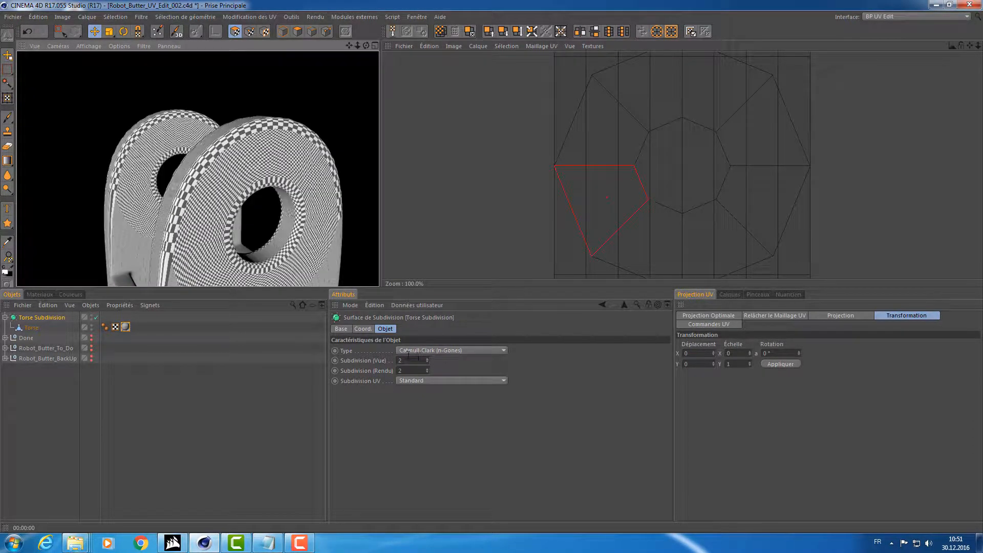
- Set the view subdivision of Torse Subdivision to 3 and preview-render the lugs from different angles
scroll(410, 359, "up", 1)
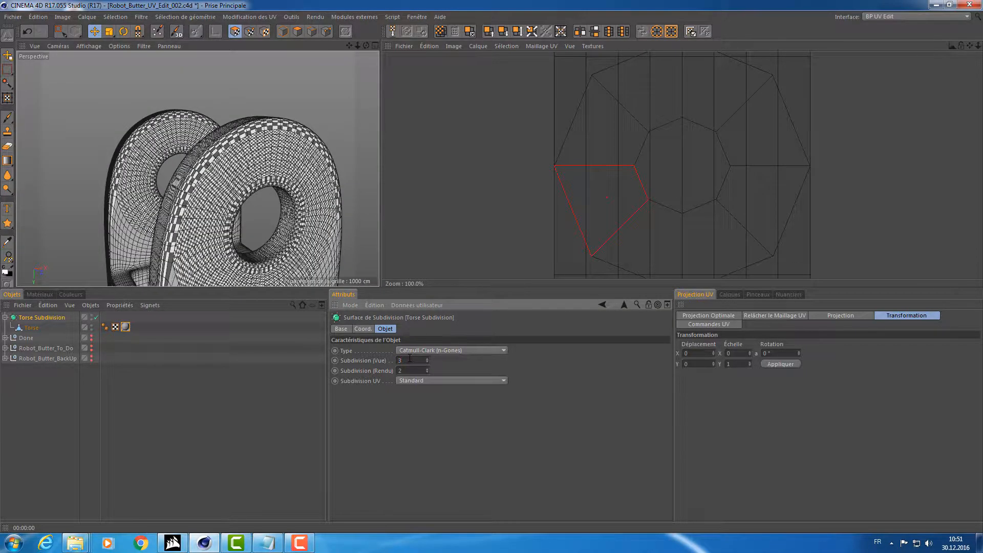
key("ctrl+r")
left_click_drag(319, 171, 358, 162, "alt")
key("ctrl+r")
scroll(293, 137, "up", 4)
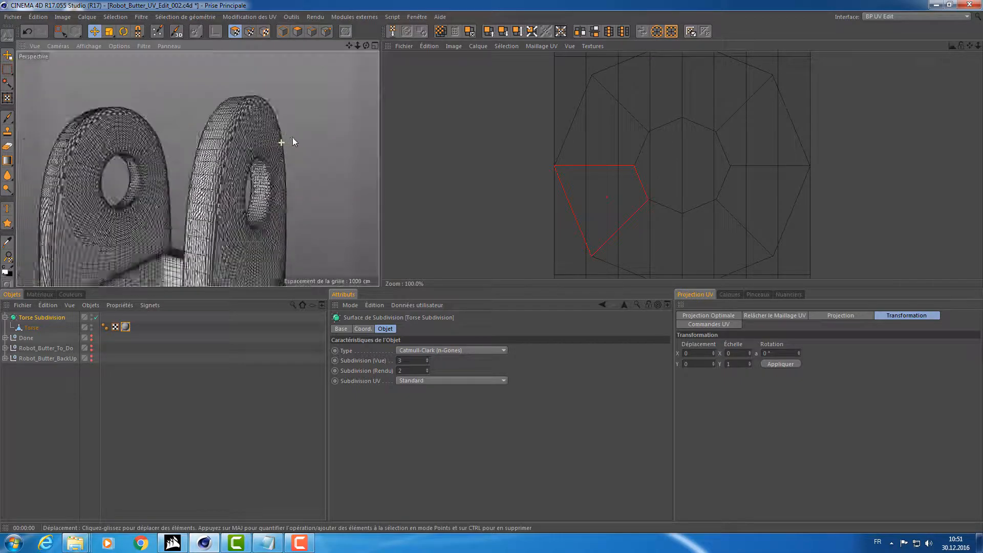
- Inspect the checker pattern on the torso's pierced lugs from another angle in the enlarged perspective view
scroll(289, 140, "down", 1)
key("ctrl+Tab")
left_click_drag(357, 165, 400, 165, "alt")
scroll(377, 177, "up", 5)
scroll(378, 177, "down", 5)
key("ctrl+Tab")
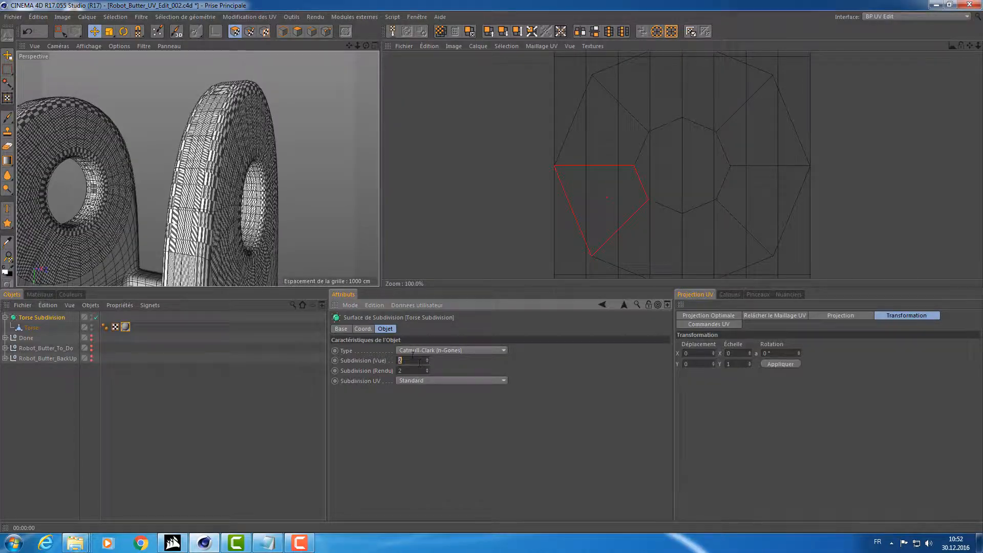
- Try a view subdivision of 2 on Torse Subdivision and preview-render the lugs to check the checker pattern
key("ctrl+Tab")
scroll(391, 199, "up", 5)
left_click_drag(374, 205, 336, 206, "alt")
scroll(298, 211, "down", 5)
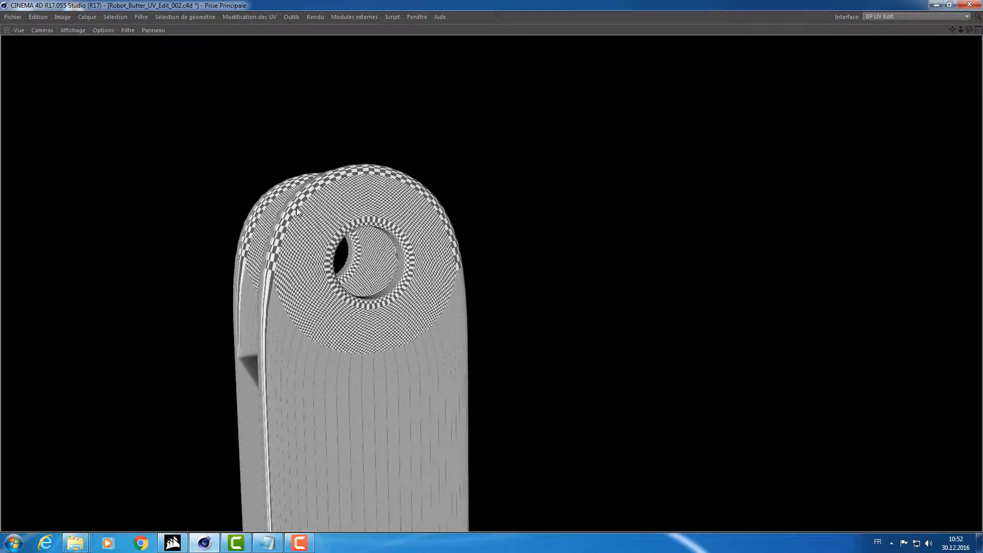
left_click_drag(296, 208, 339, 208, "alt")
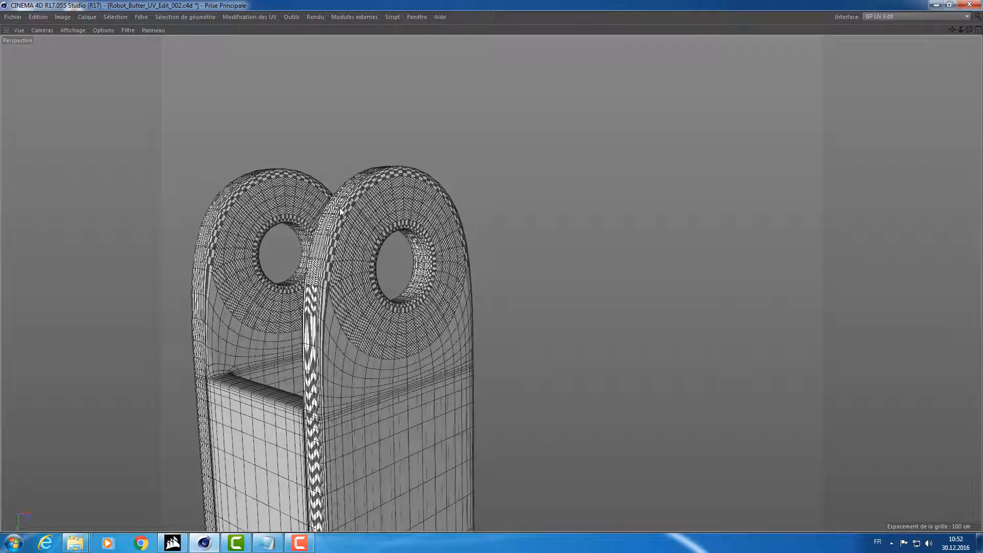
- Set both the view and render subdivision levels of Torse Subdivision to 3
key("ctrl+Tab")
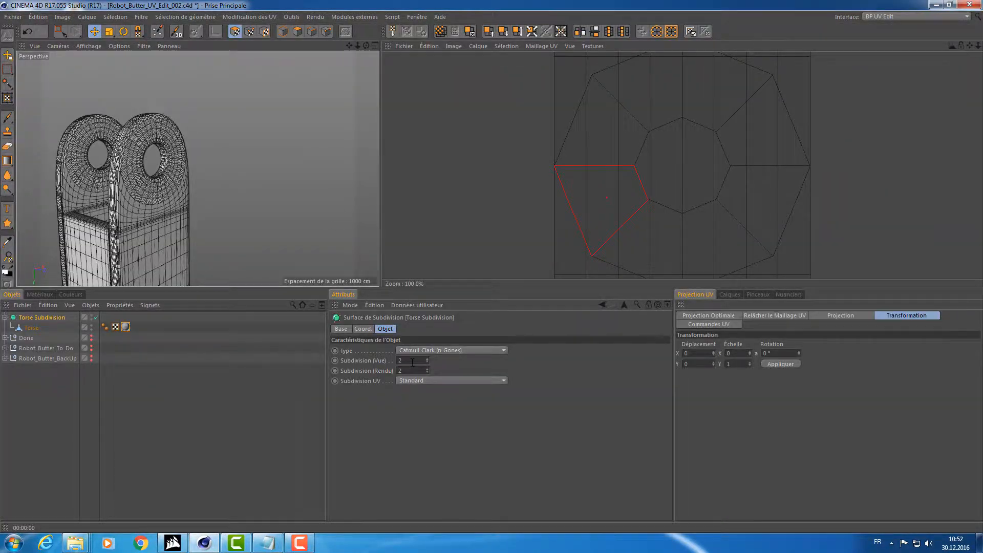
scroll(413, 362, "up", 1)
middle_click(289, 198)
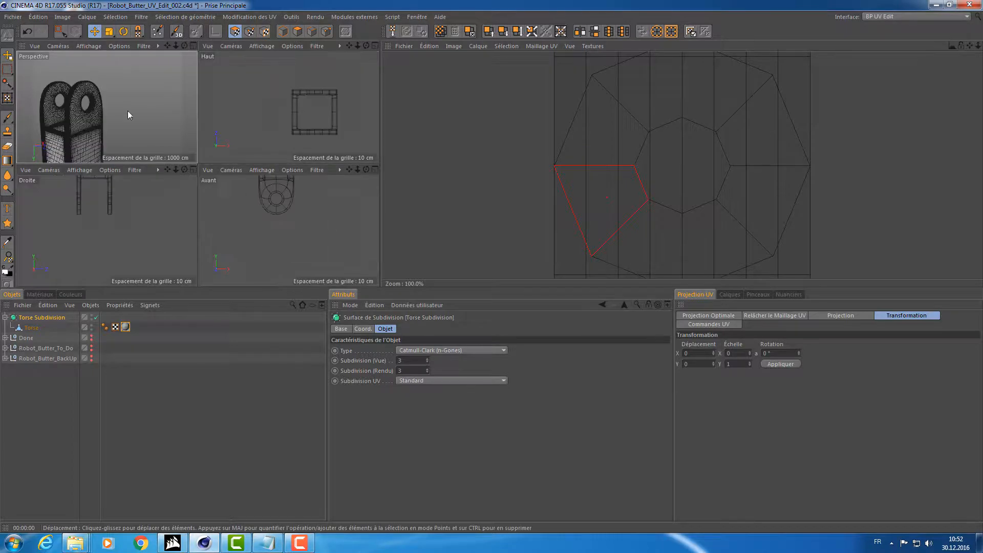
middle_click(127, 110)
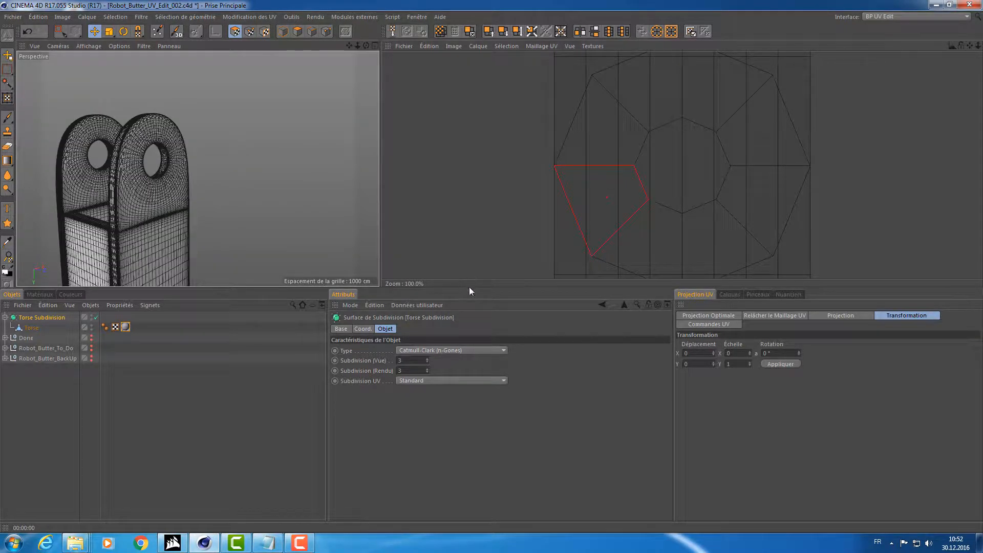
- Save the project and switch the interface layout to Interface de Démarrage (Utilisateur)
left_click_drag(472, 289, 471, 389)
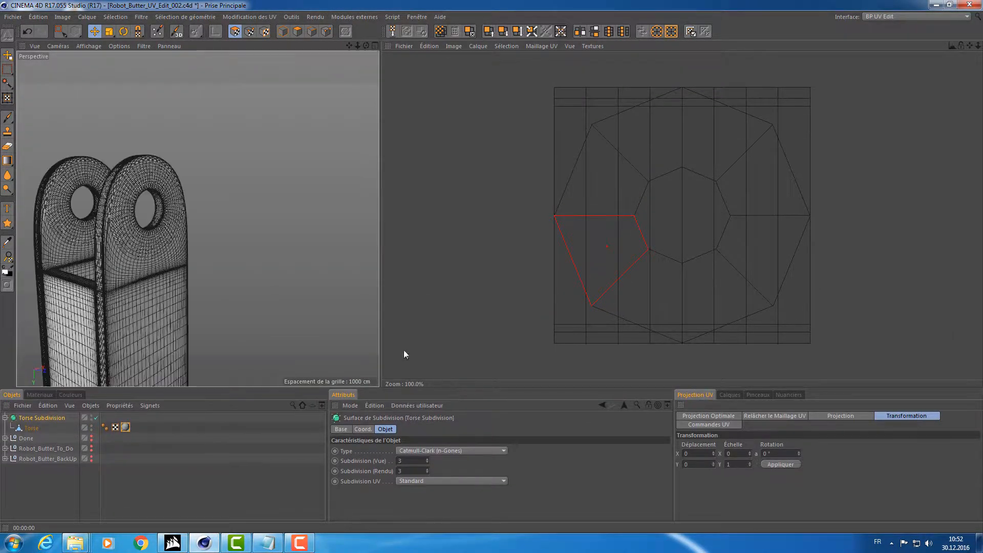
key("ctrl+s")
left_click(883, 15)
left_click(887, 66)
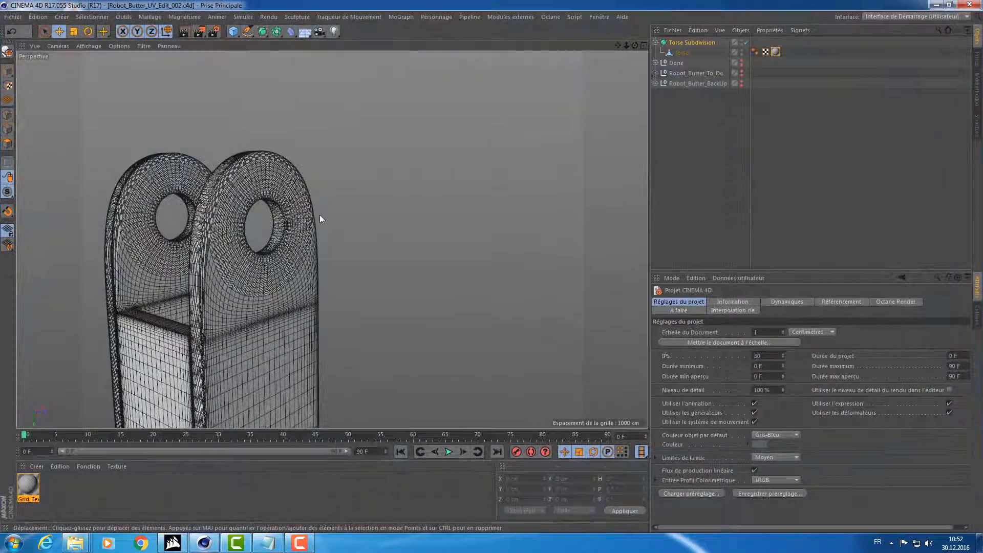
- Examine the checker texture on the torso's lugs, rims and side faces from several angles and distances
left_click_drag(321, 219, 359, 225, "alt")
middle_click_drag(359, 225, 436, 190, "alt")
left_click_drag(454, 176, 515, 182, "alt")
right_click_drag(515, 182, 490, 167, "alt")
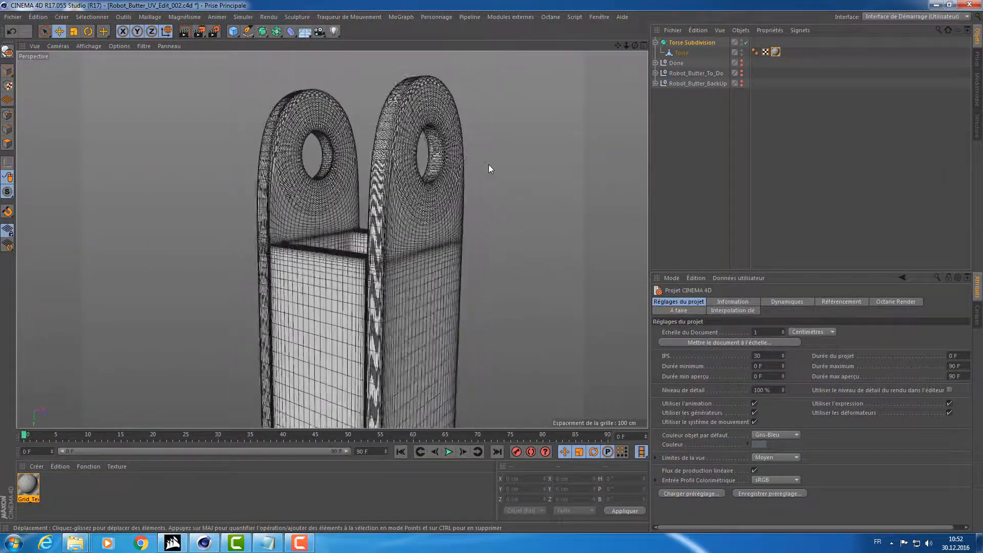
left_click_drag(489, 167, 374, 198, "alt")
right_click_drag(379, 198, 421, 183, "alt")
left_click_drag(403, 186, 410, 200, "alt")
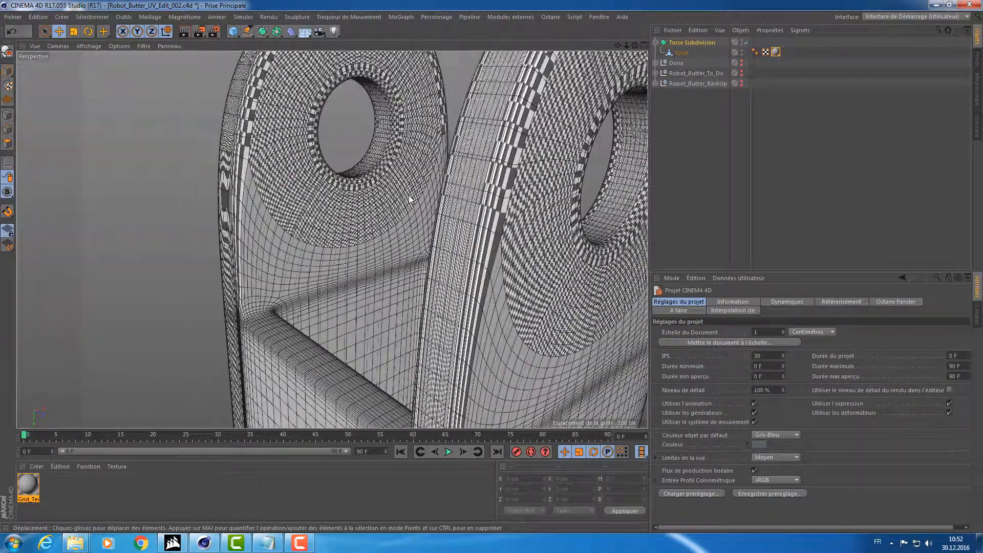
right_click_drag(410, 200, 413, 187, "alt")
left_click_drag(413, 187, 435, 191, "alt")
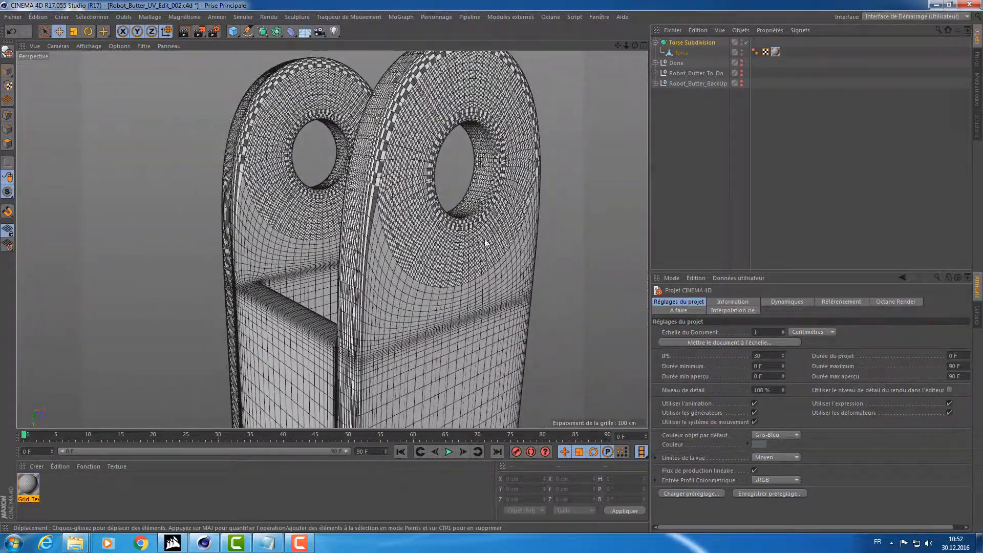
left_click_drag(437, 227, 381, 233, "alt")
right_click_drag(382, 233, 361, 235, "alt")
left_click_drag(361, 234, 449, 221, "alt")
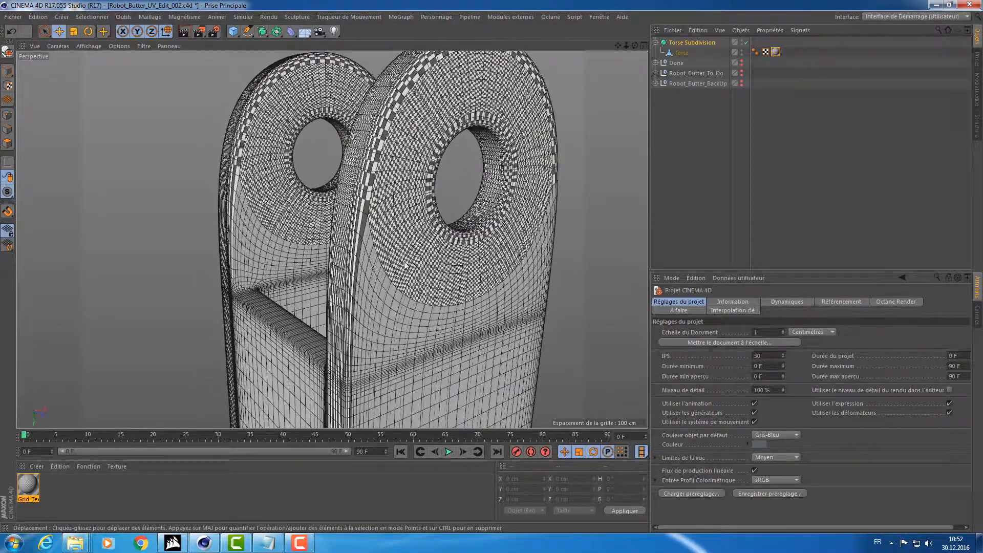
- Convert Torse Subdivision to an editable mesh, keeping Torse as a top-level object and deleting the leftover parent null
scroll(405, 265, "down", 5)
left_click(689, 43)
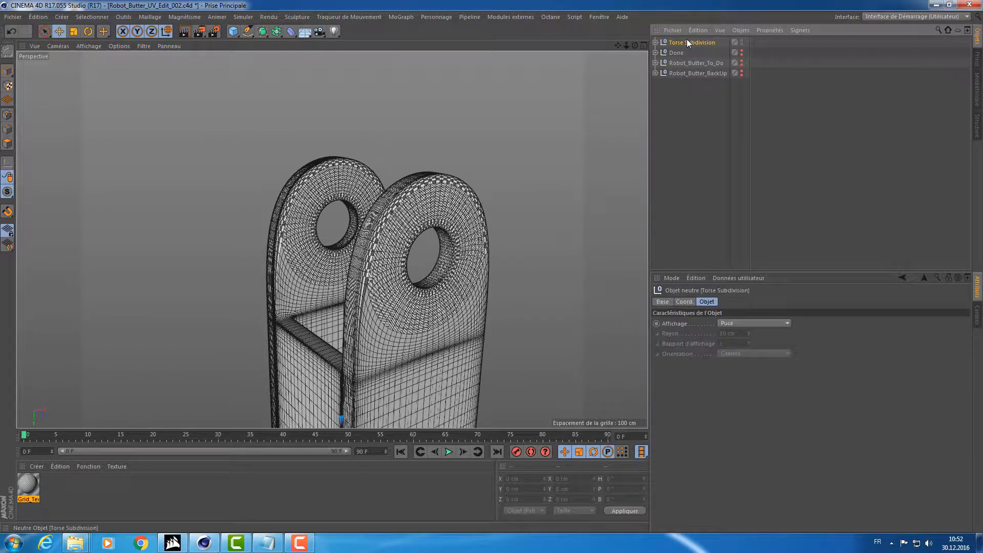
left_click(681, 53)
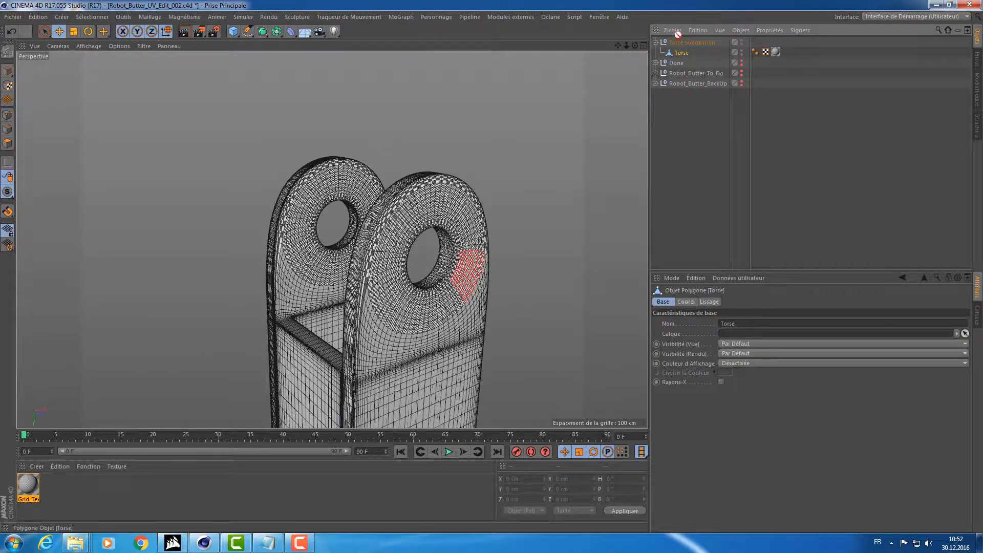
left_click(686, 54)
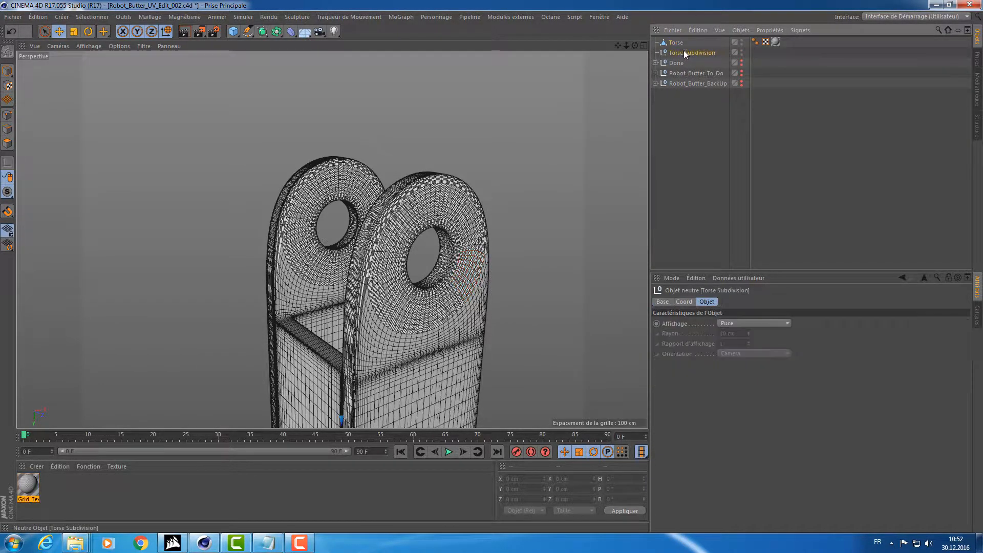
key("Delete")
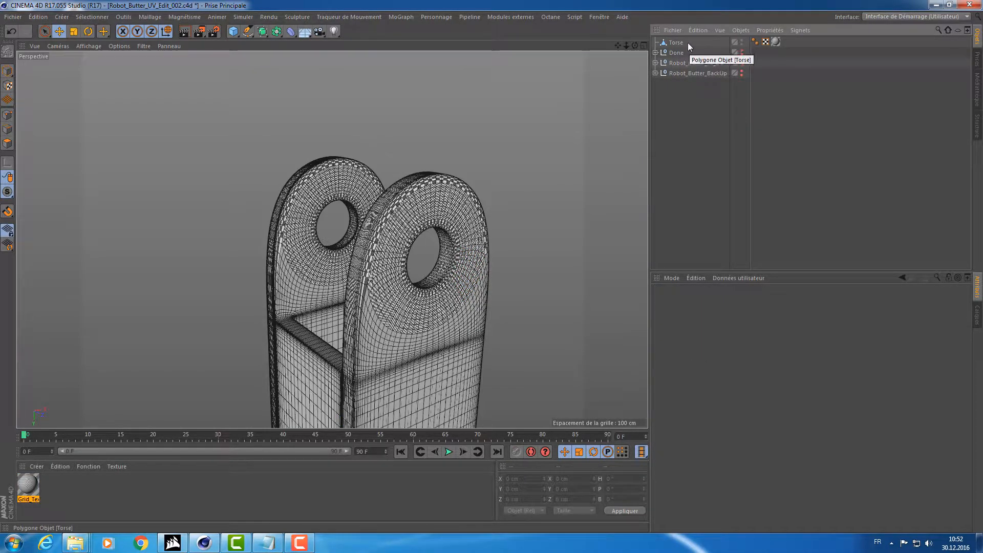
- Switch the Torse mesh to edge mode and clear its current edge selection
left_click(675, 42)
left_click(8, 131)
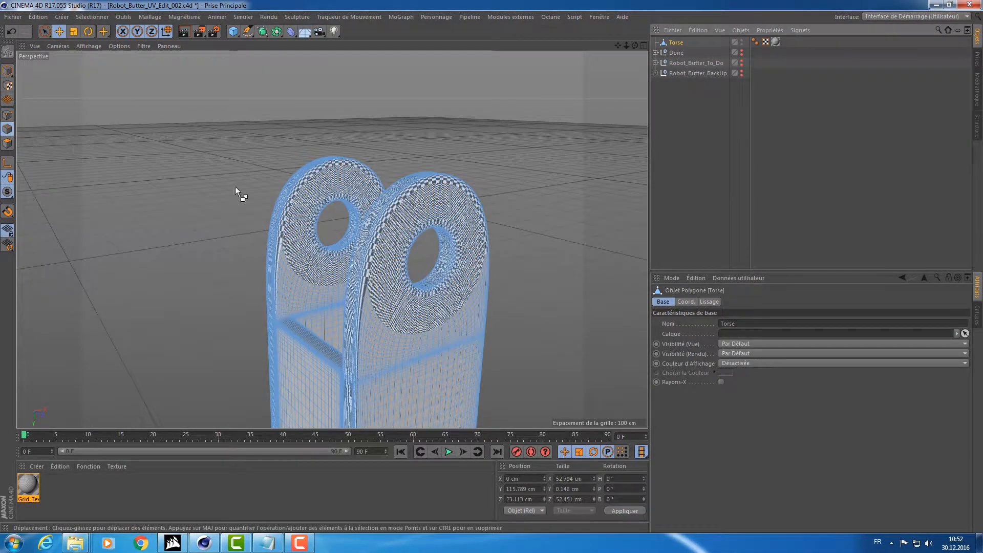
key("ctrl+a")
middle_click_drag(392, 381, 407, 183, "alt")
left_click(562, 169)
- Activate Loop Selection and frame the torso in the four-view layout, with its upper end enlarged in the front view
scroll(412, 146, "up", 3)
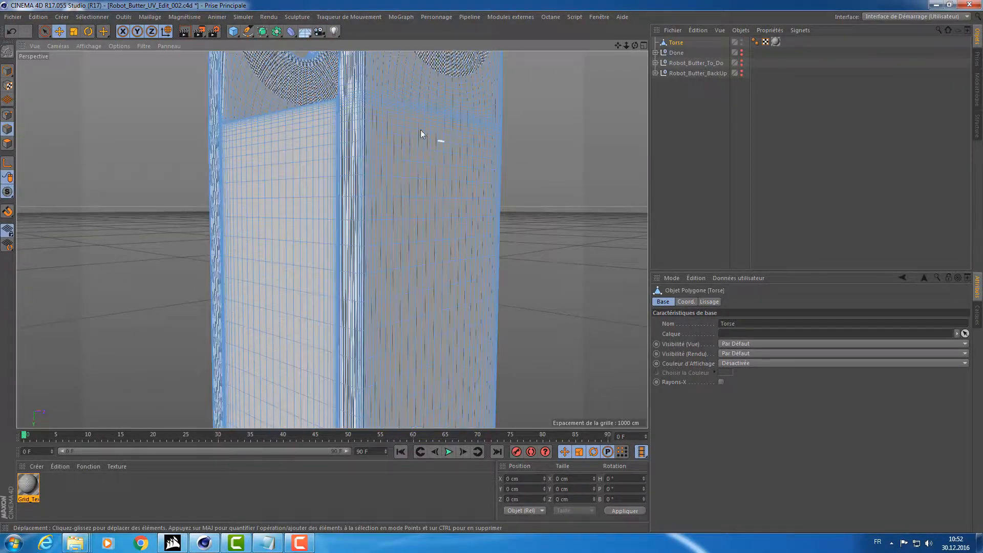
left_click_drag(420, 131, 343, 159, "alt")
scroll(365, 170, "up", 2)
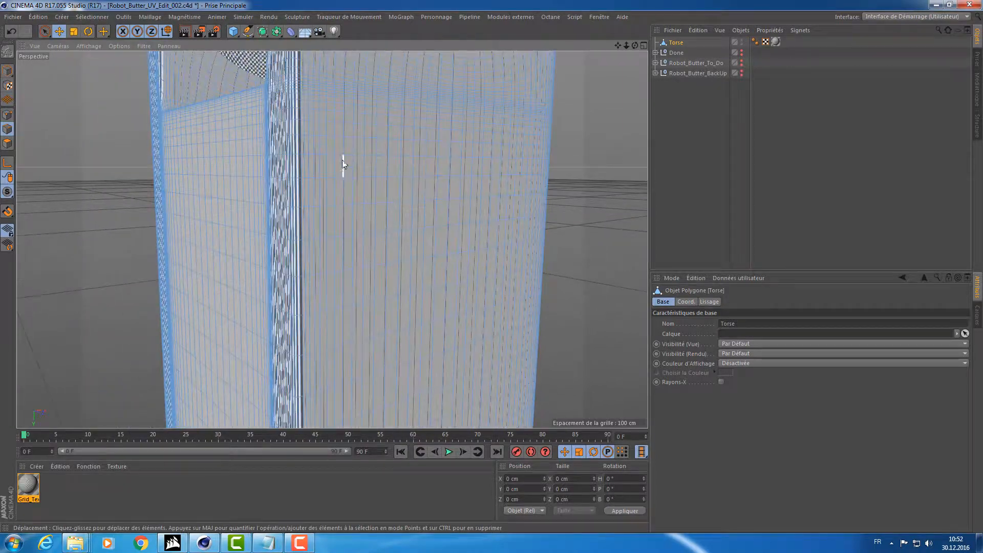
key("u")
key("l")
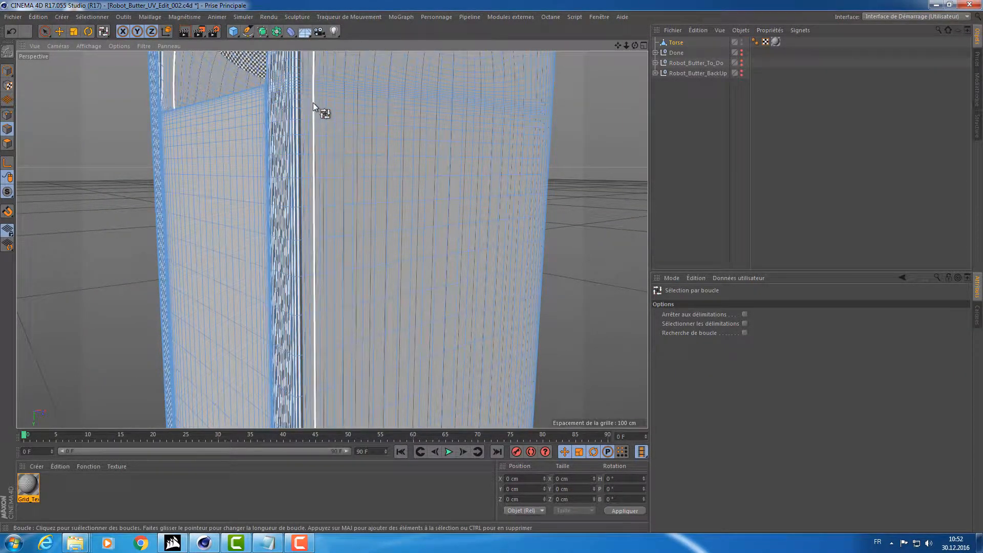
left_click_drag(314, 105, 331, 139, "alt")
scroll(377, 218, "up", 5)
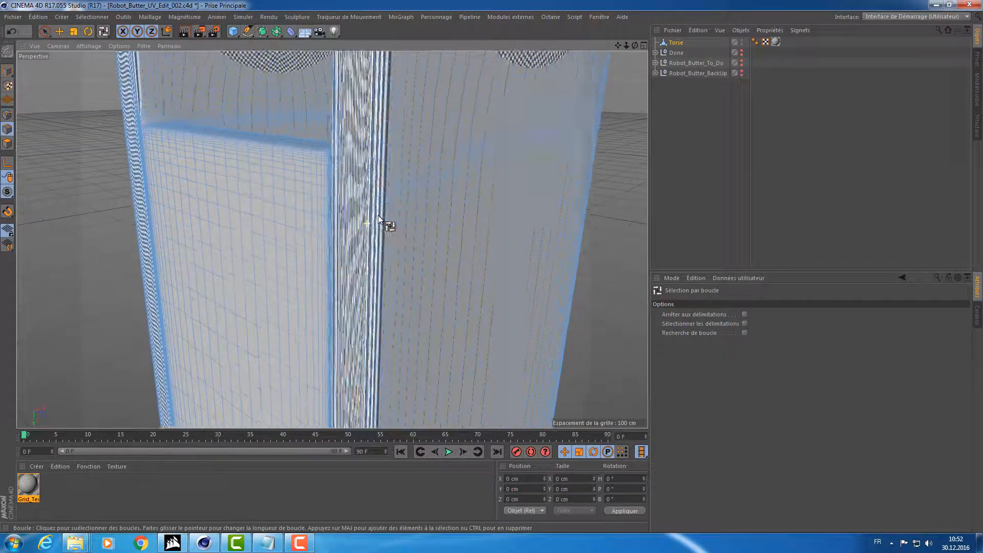
scroll(371, 215, "down", 3)
middle_click(369, 214)
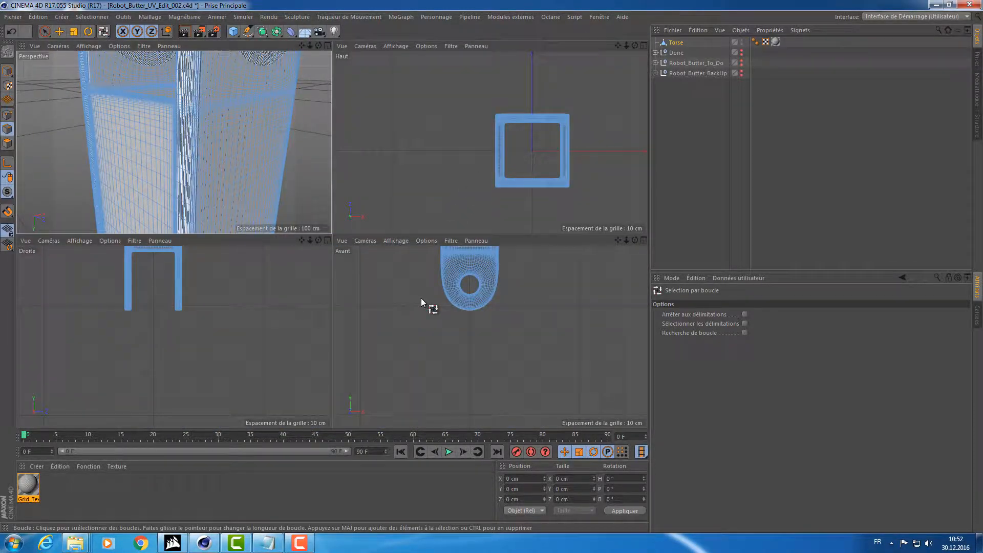
key("h")
key("h")
key("h")
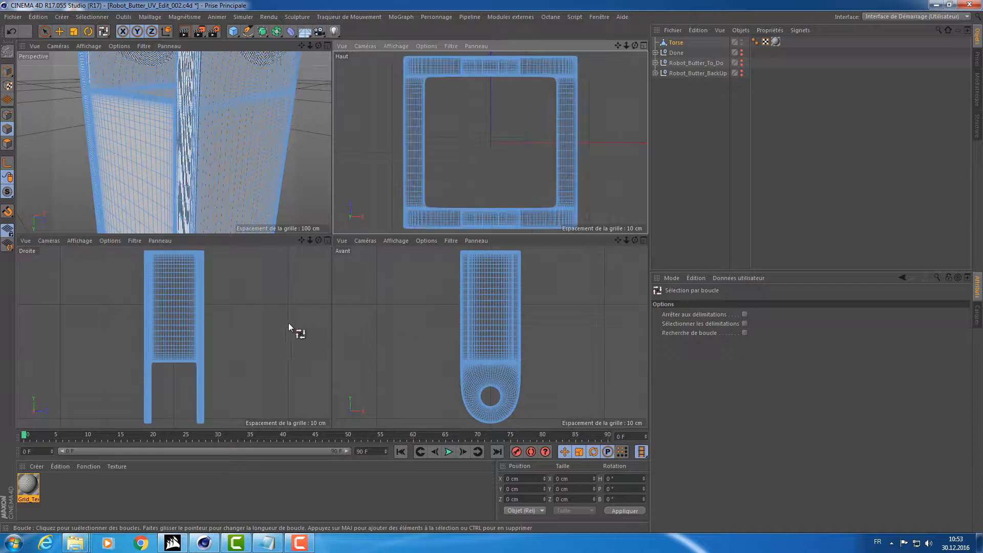
scroll(465, 315, "up", 6)
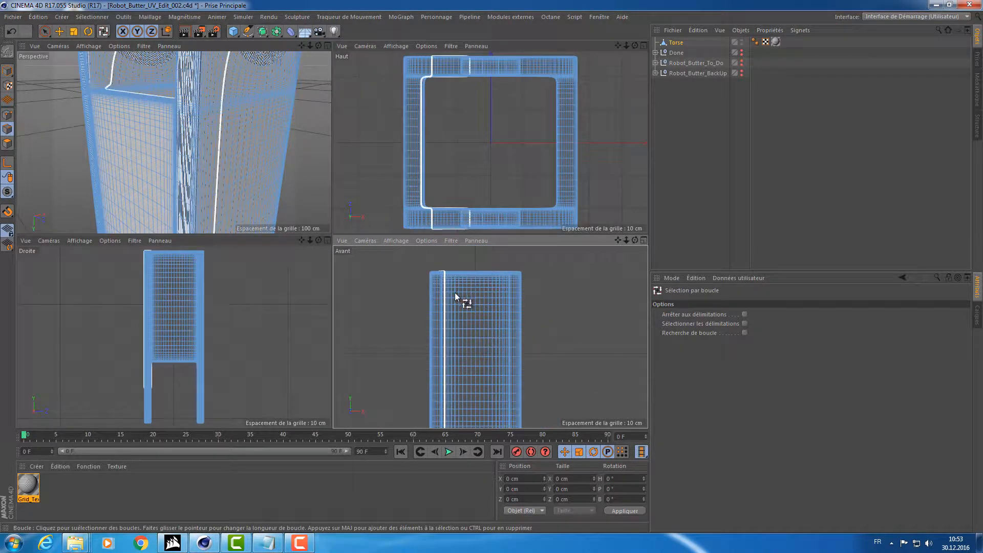
right_click_drag(495, 293, 508, 293, "alt")
middle_click_drag(484, 293, 490, 336, "alt")
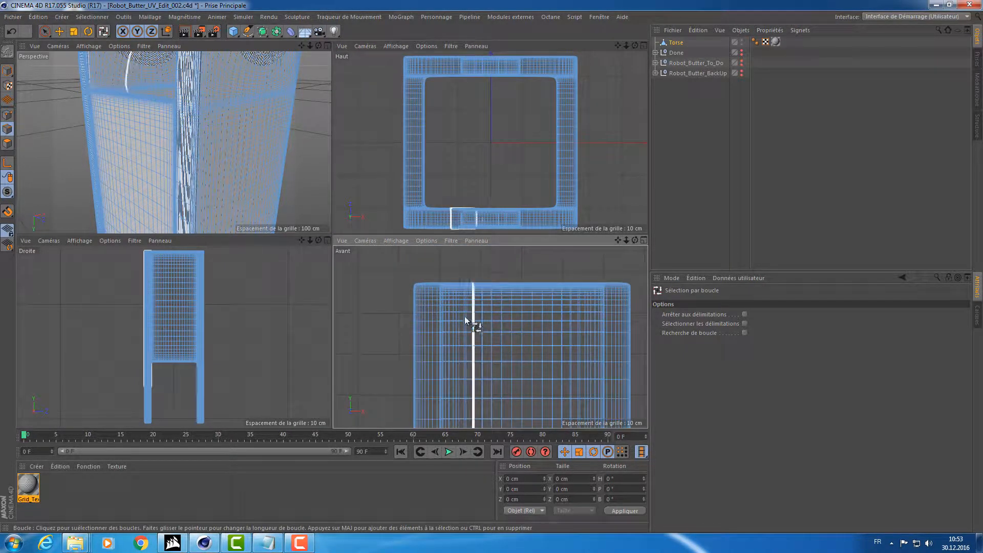
- Select the consecutive horizontal edge loops around the torso's upper end in the front view, starting beside the rounded rim
left_click(477, 293)
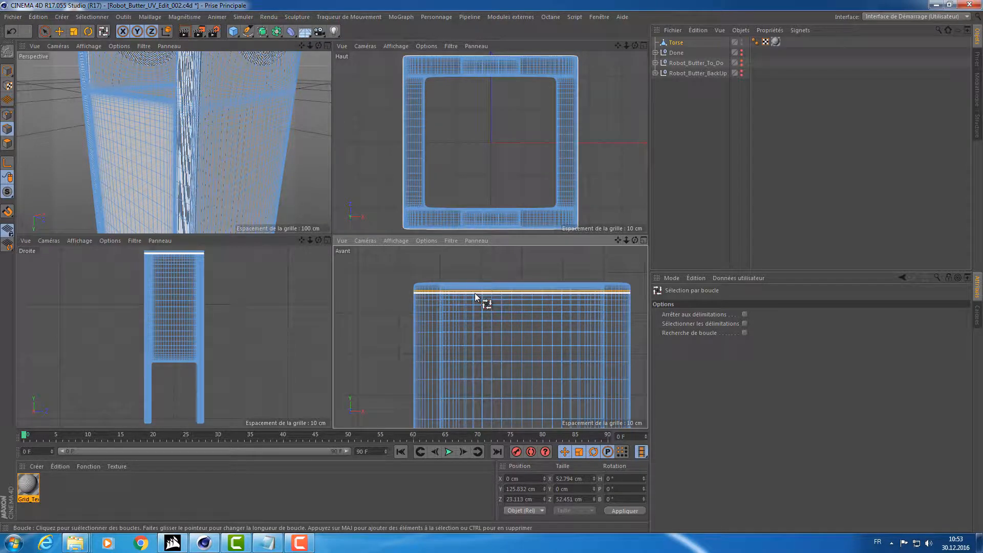
left_click(475, 297, "shift")
key("ctrl+z")
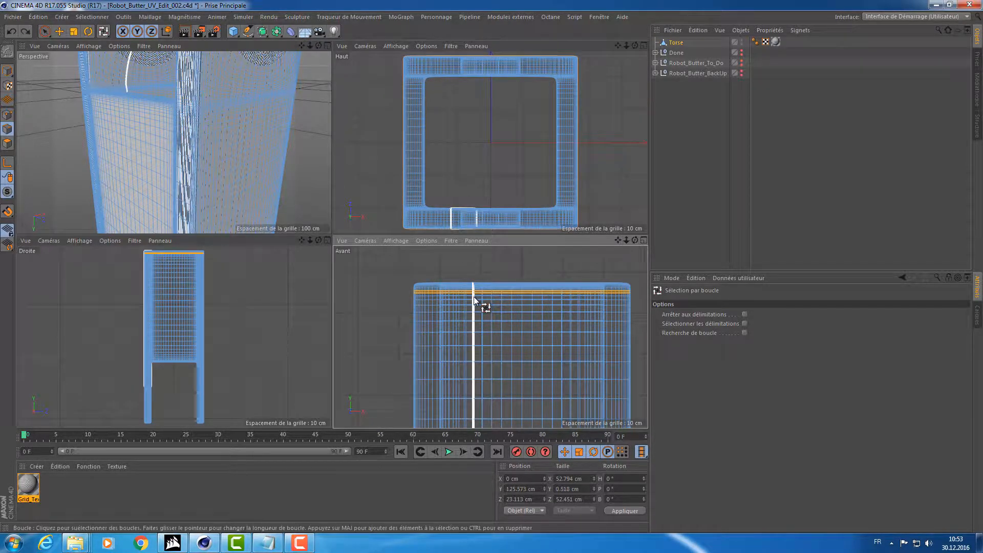
left_click(481, 296, "shift")
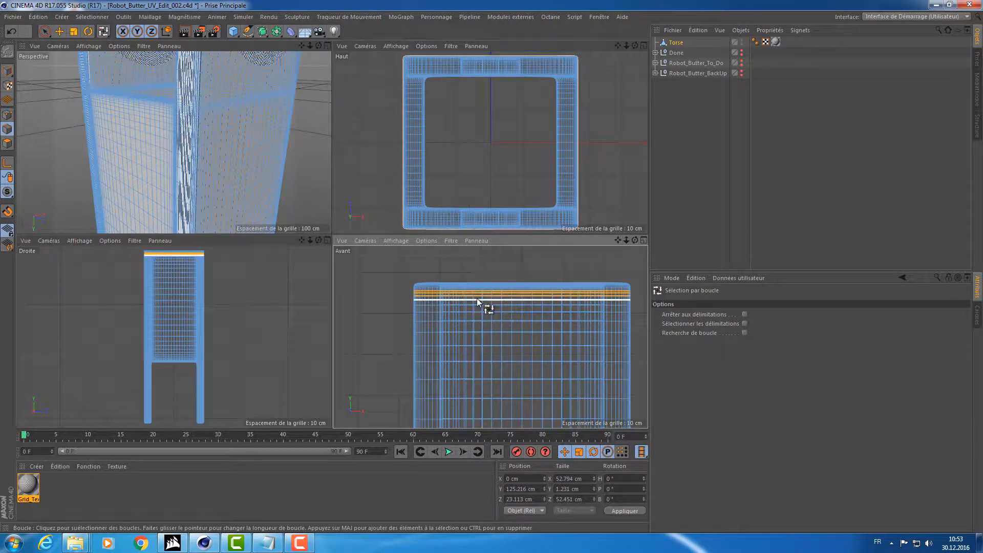
left_click(479, 298, "shift")
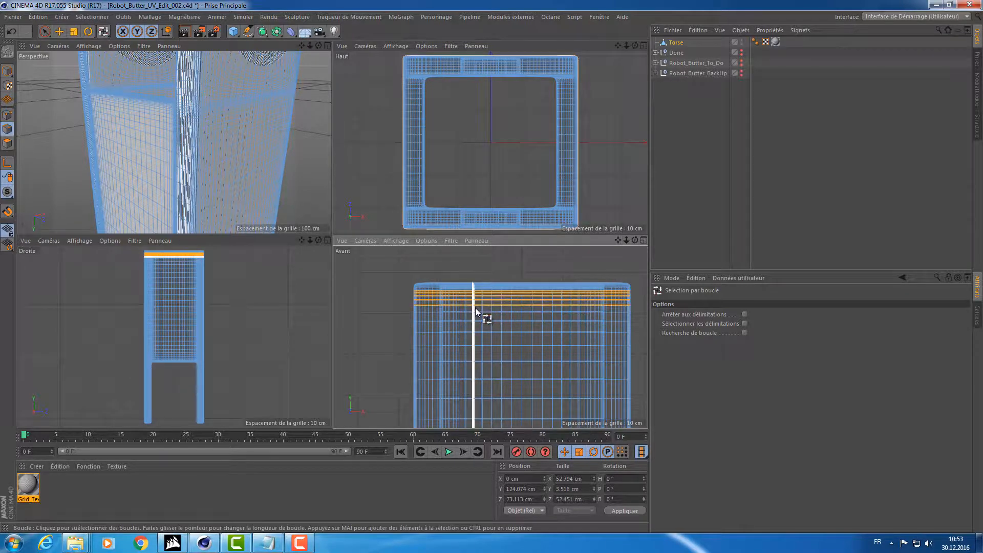
left_click(477, 309, "shift")
left_click(476, 313, "shift")
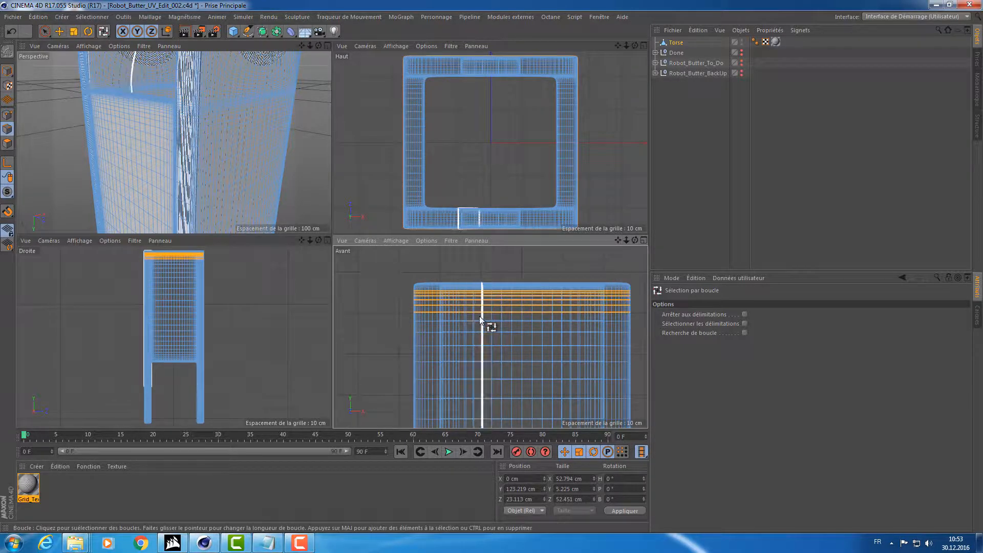
left_click(477, 322, "shift")
left_click(477, 331, "shift")
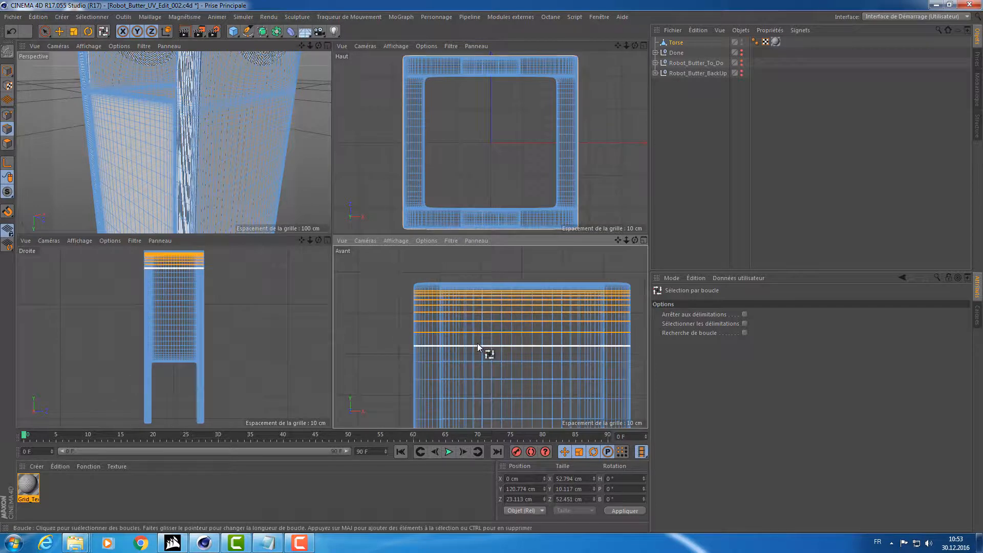
left_click(478, 344, "shift")
left_click(478, 360, "shift")
left_click(477, 379, "shift")
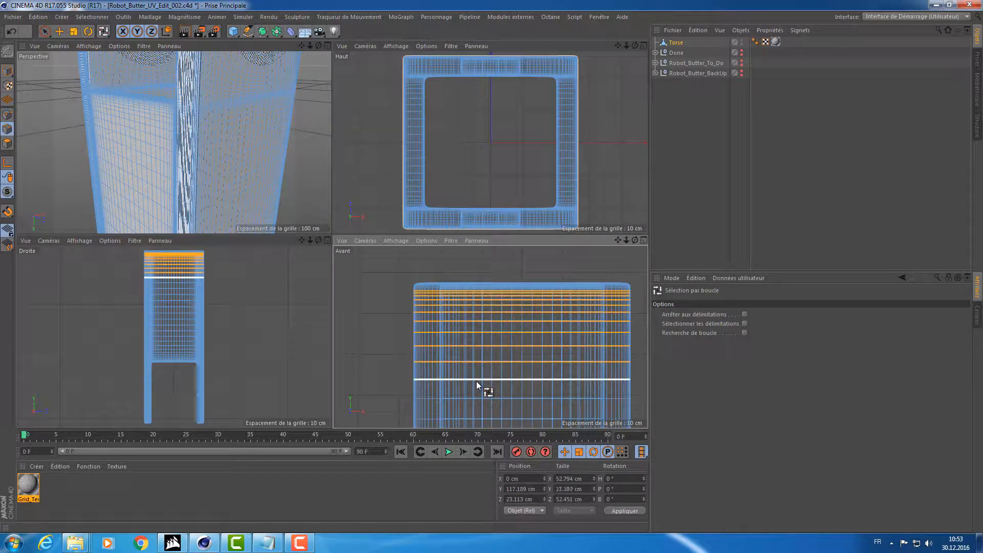
- Extend the selection with the next horizontal edge loops down the torso's upper-middle section
scroll(503, 321, "up", 3)
left_click(496, 301, "shift")
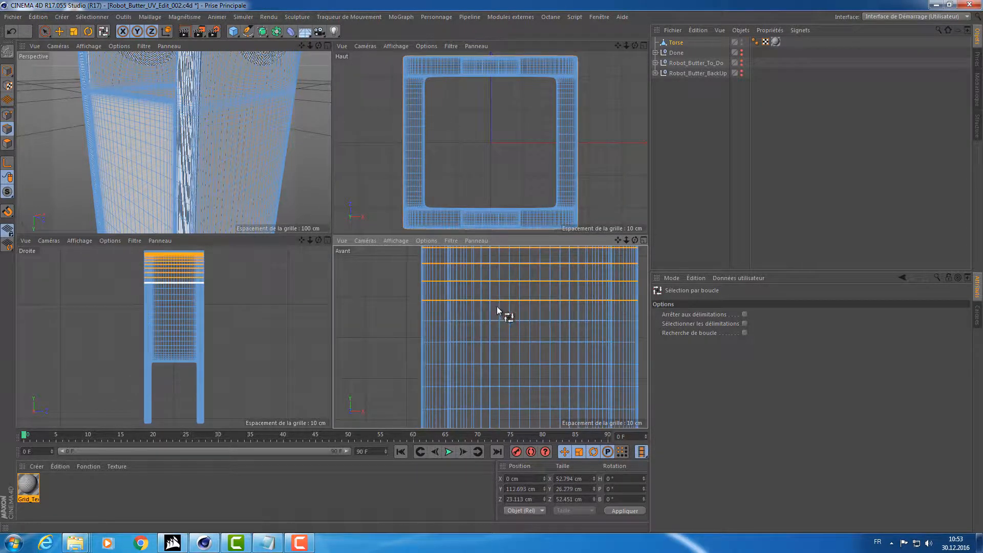
left_click(497, 321, "shift")
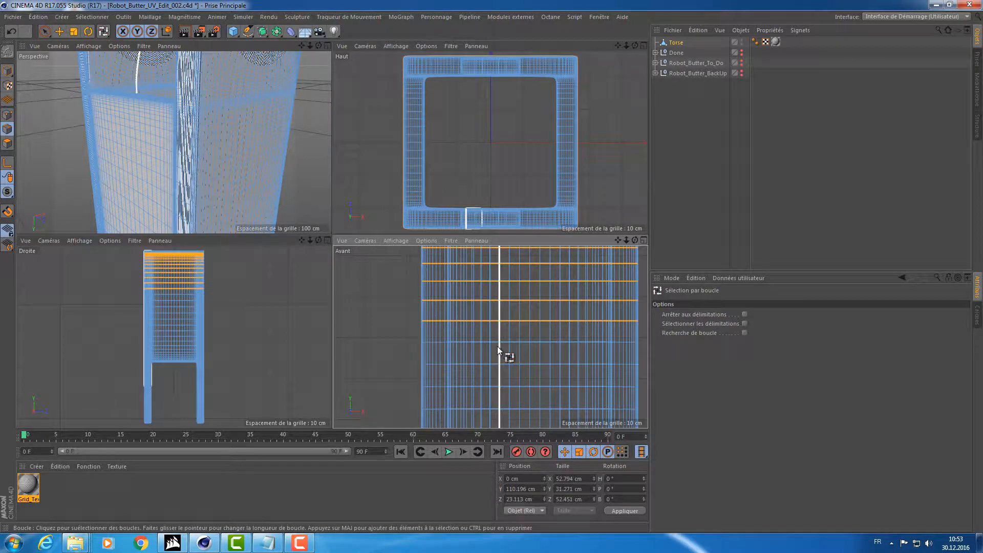
left_click(494, 344, "shift")
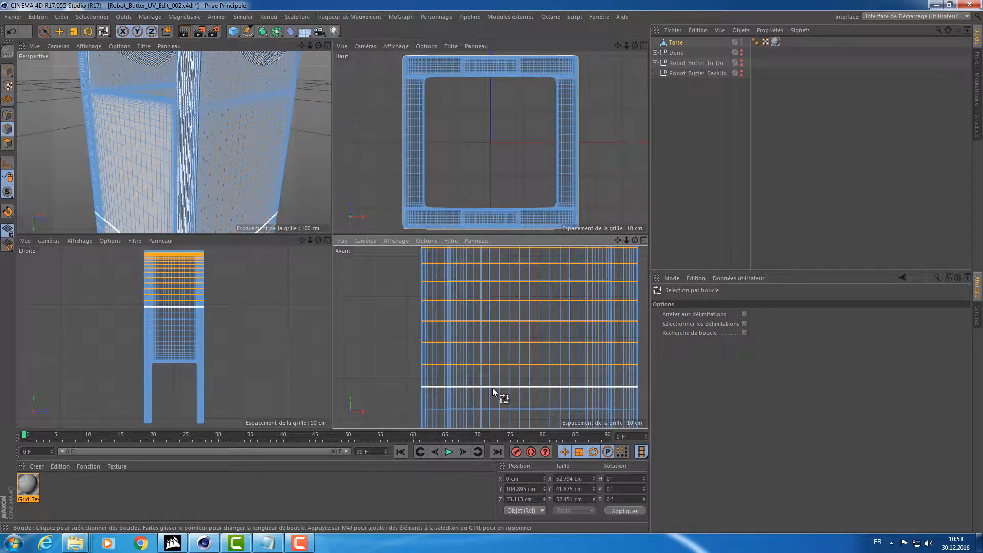
left_click(507, 386, "shift")
- Add the following five horizontal edge loops across the middle of the torso to the selection
middle_click_drag(527, 386, 522, 256, "alt")
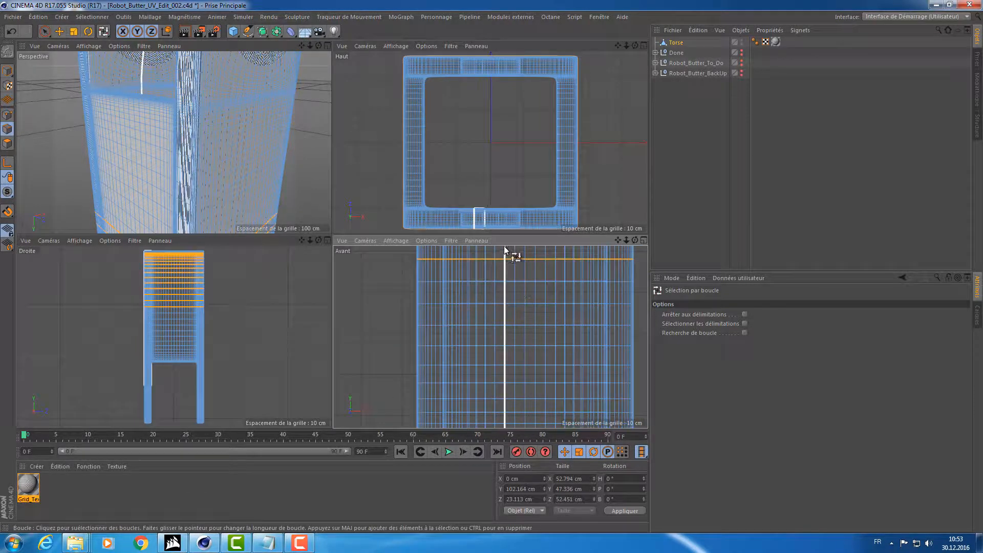
left_click(494, 281, "shift")
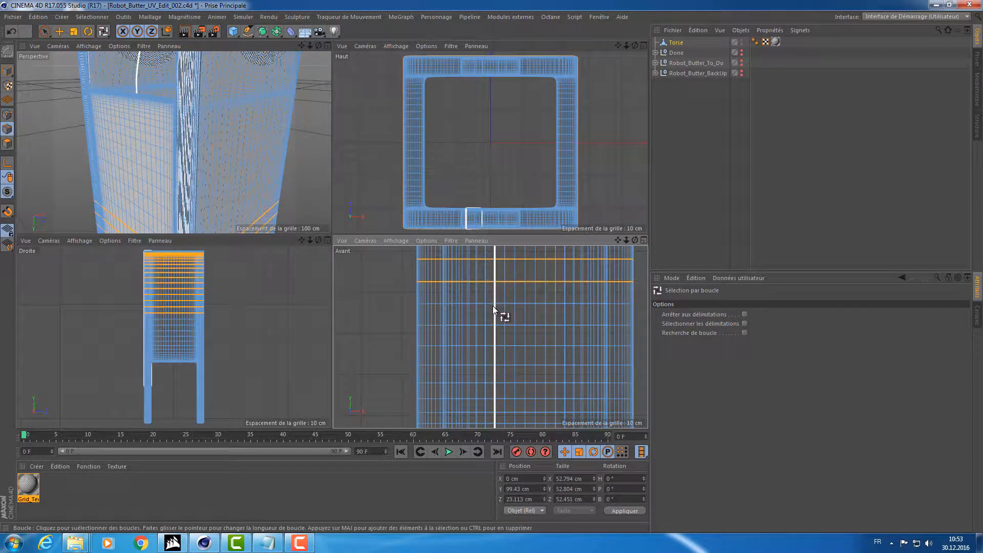
left_click(499, 303, "shift")
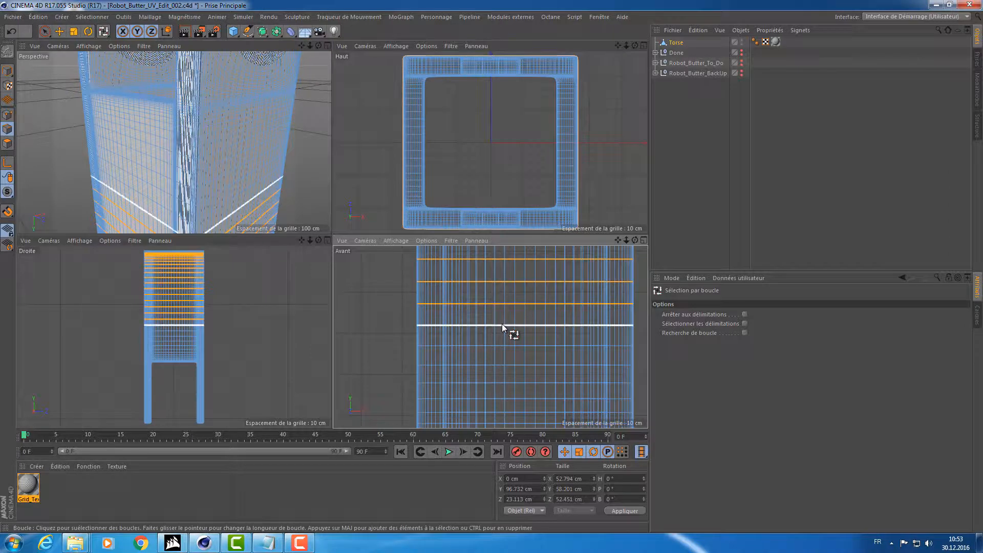
left_click(502, 324, "shift")
left_click(500, 345, "shift")
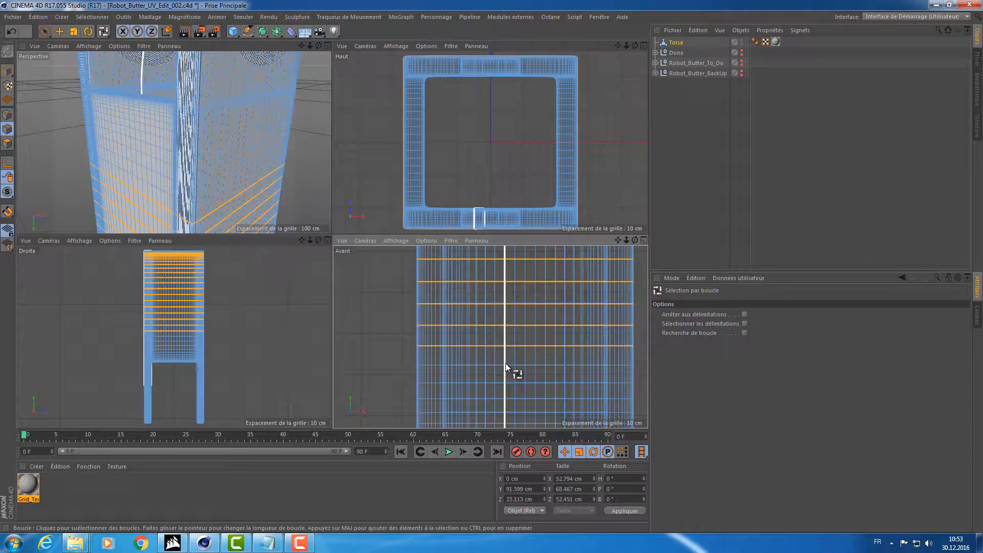
left_click(502, 367, "shift")
- Add the closely spaced horizontal loops down towards the curved lug area, undoing any vertical loop picked by accident
middle_click_drag(509, 363, 503, 282, "alt")
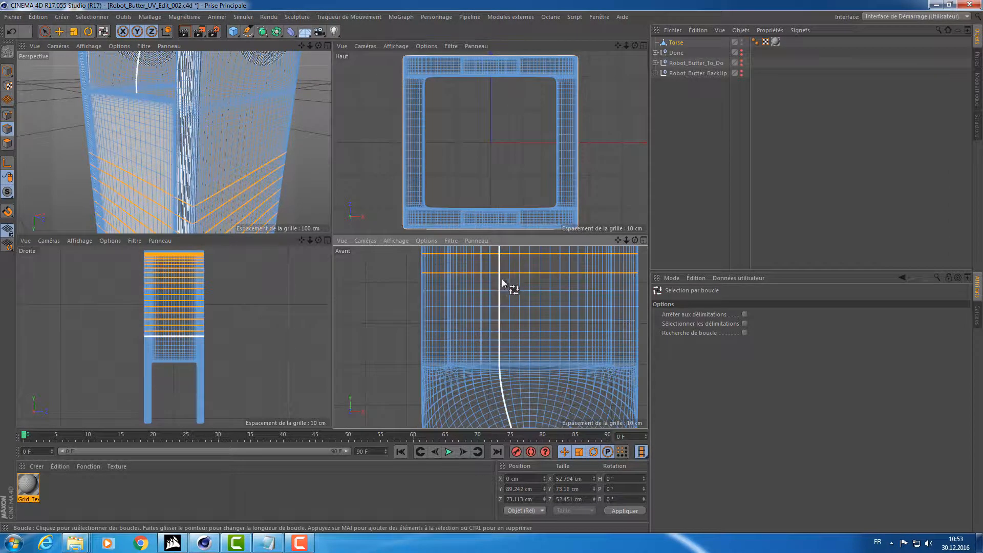
left_click(508, 292, "shift")
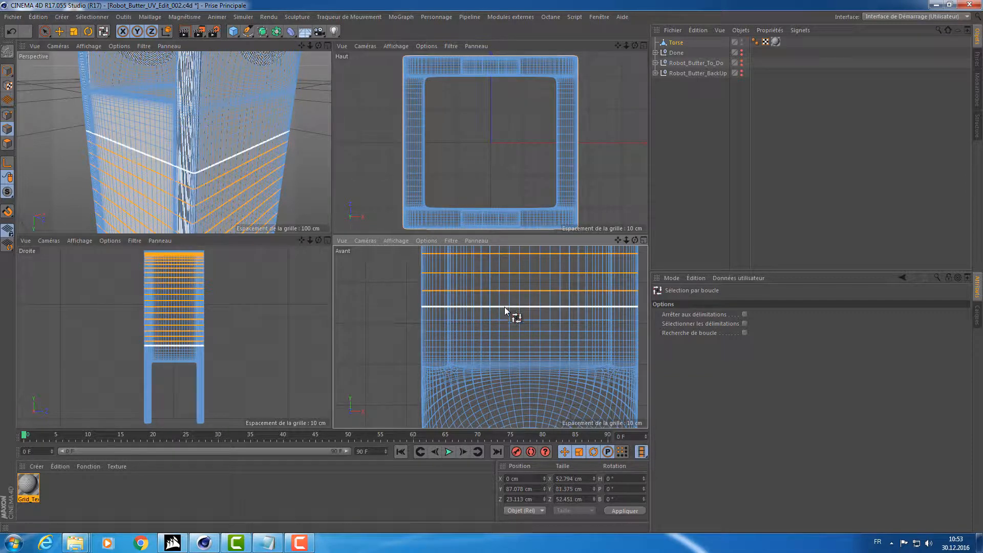
left_click(505, 310, "shift")
left_click(509, 322, "shift")
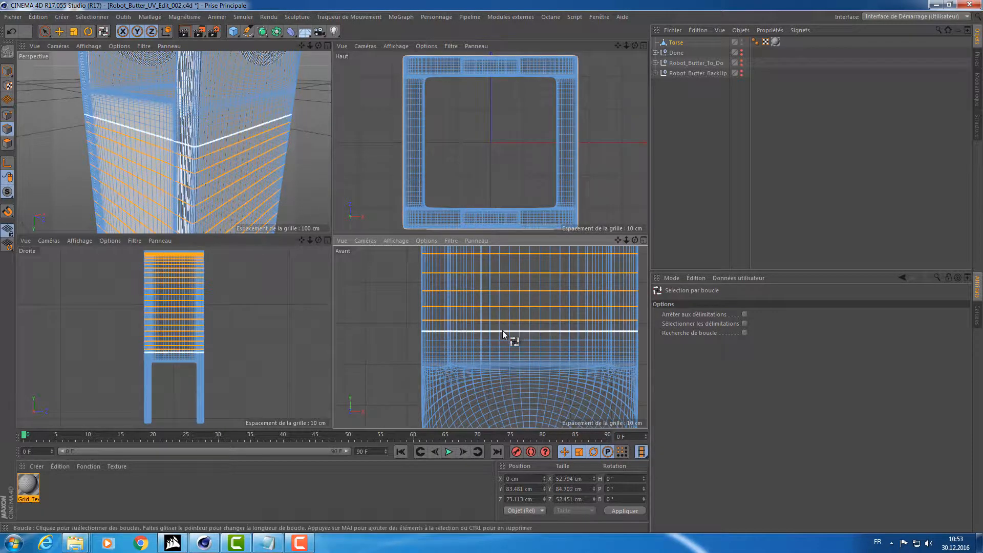
left_click(510, 333, "shift")
left_click(507, 341, "shift")
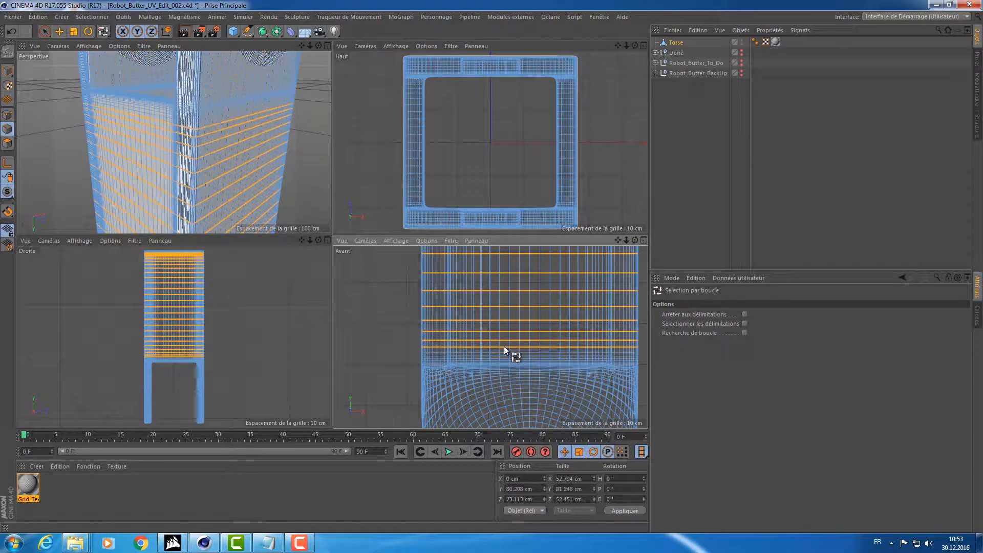
left_click(508, 350, "shift")
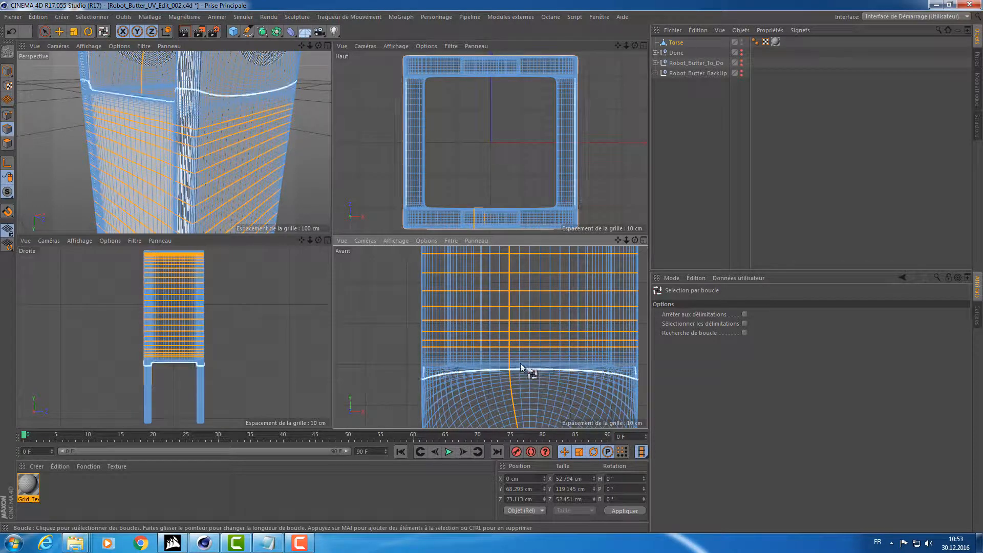
key("ctrl+z")
- In the enlarged perspective view, add the last two straight horizontal loops next to the side opening's curved edge
mouse_move(192, 124)
right_mouse_down("alt")
mouse_move(220, 126)
mouse_move(207, 127)
right_mouse_up("alt")
middle_click(206, 127)
left_click_drag(331, 254, 212, 132, "alt")
left_click(374, 216, "shift")
left_click(376, 204, "shift")
scroll(212, 133, "up", 8)
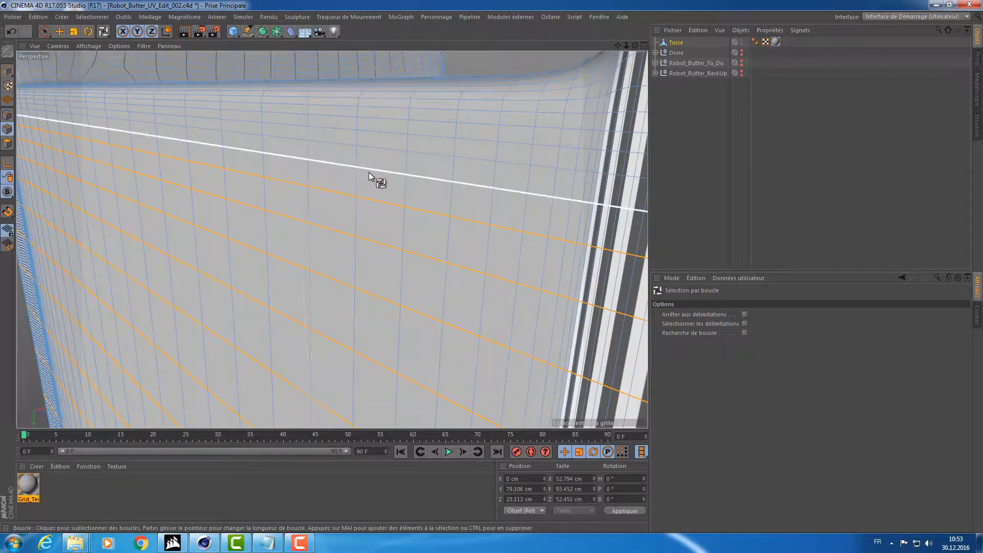
- Deselect the two horizontal edge loops closest to the rounded rim at the torso's closed end
scroll(320, 182, "down", 6)
left_click_drag(330, 177, 524, 155, "alt")
middle_click_drag(341, 410, 307, 120, "alt")
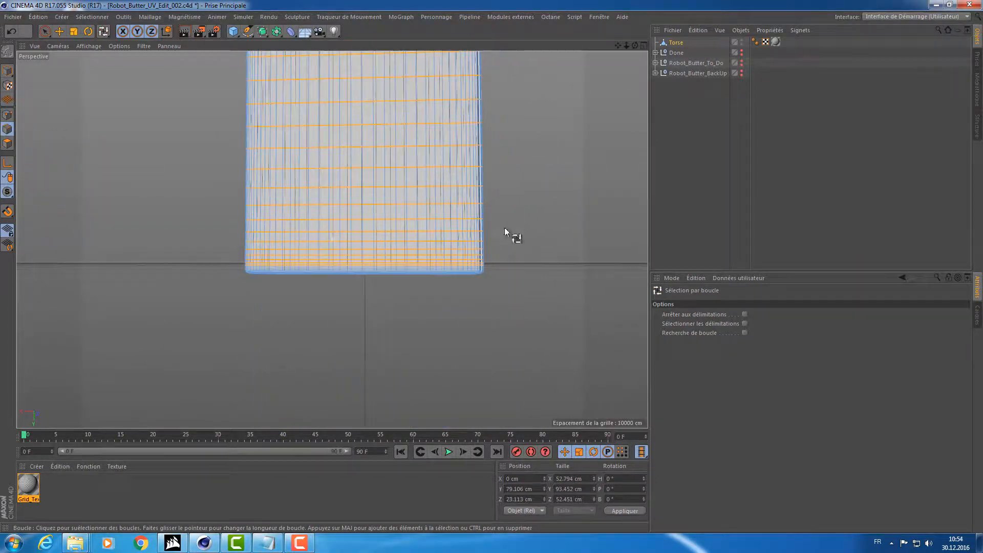
left_click_drag(451, 327, 436, 296, "alt")
right_click_drag(437, 295, 484, 281, "alt")
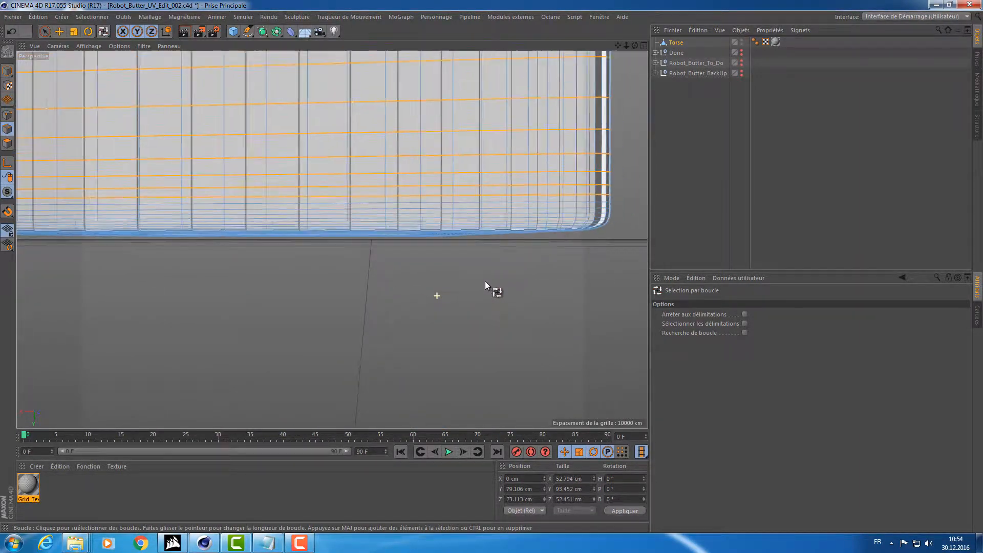
left_click(520, 195, "ctrl")
left_click(527, 187, "ctrl")
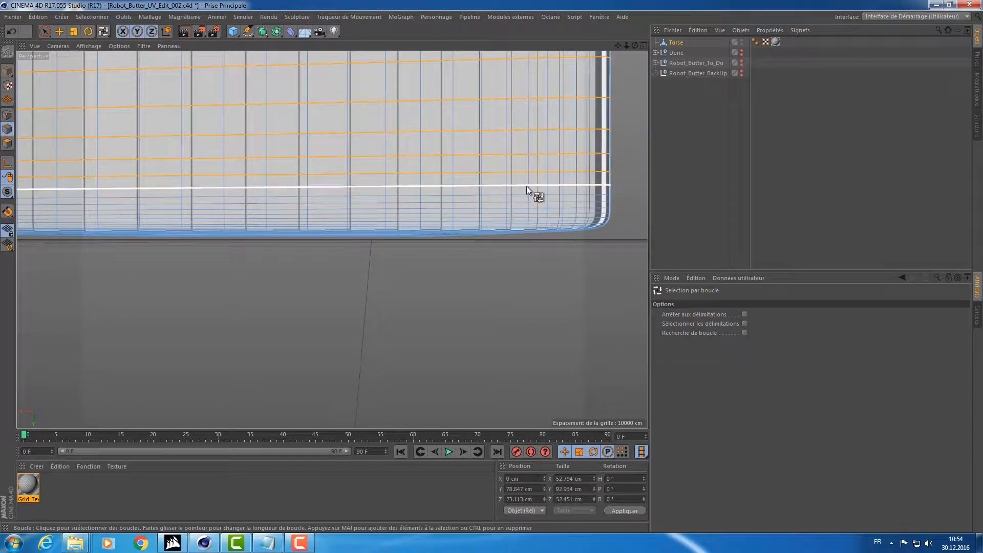
- Inspect the selected horizontal loops around the torso and dissolve them
left_click_drag(533, 301, 465, 330, "alt")
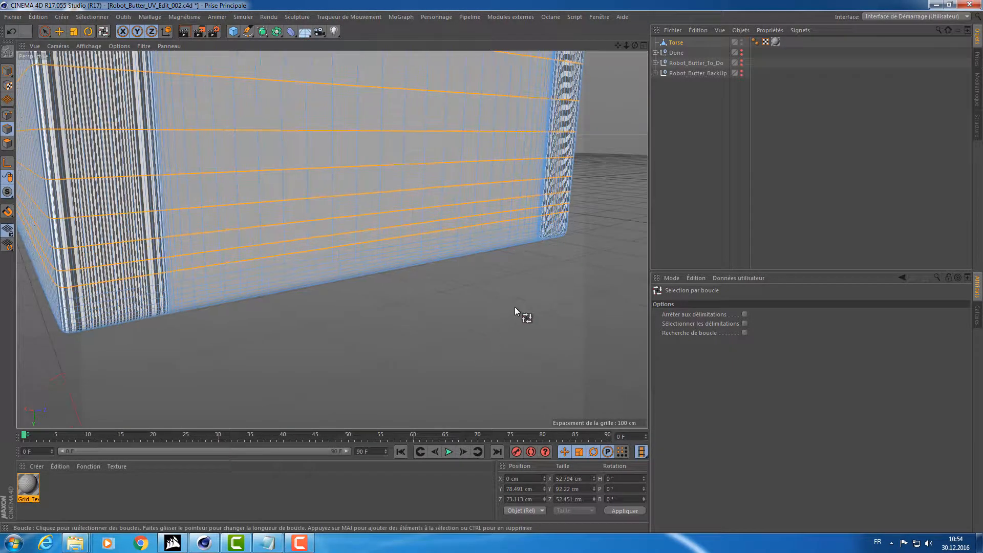
right_click_drag(515, 306, 414, 289, "alt")
middle_click_drag(402, 159, 414, 265, "alt")
left_click_drag(415, 265, 394, 274, "alt")
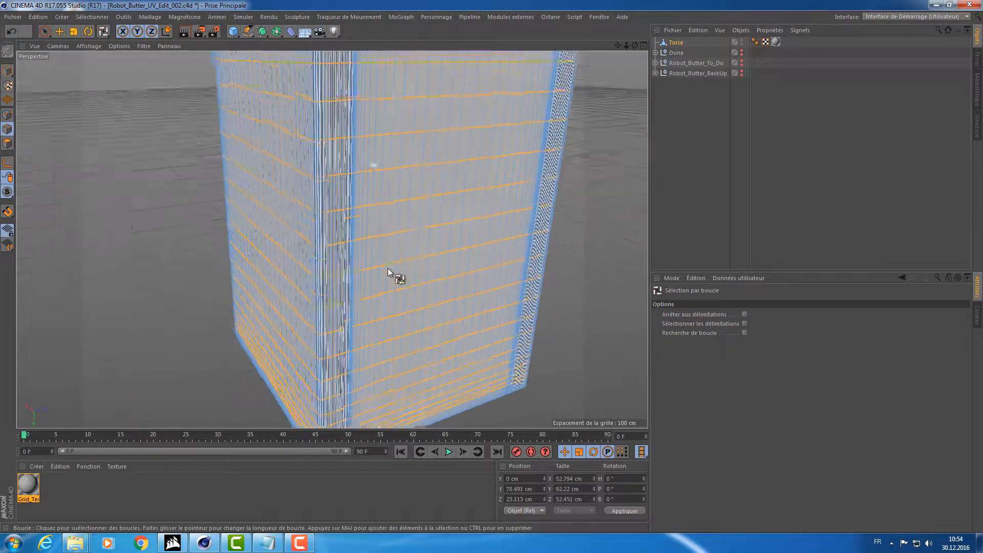
right_click(163, 143)
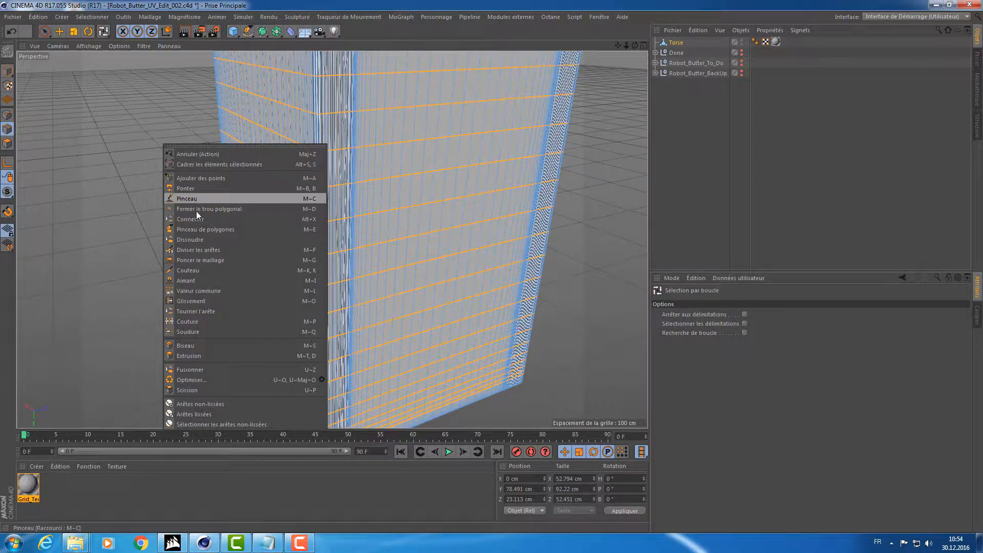
left_click(213, 241)
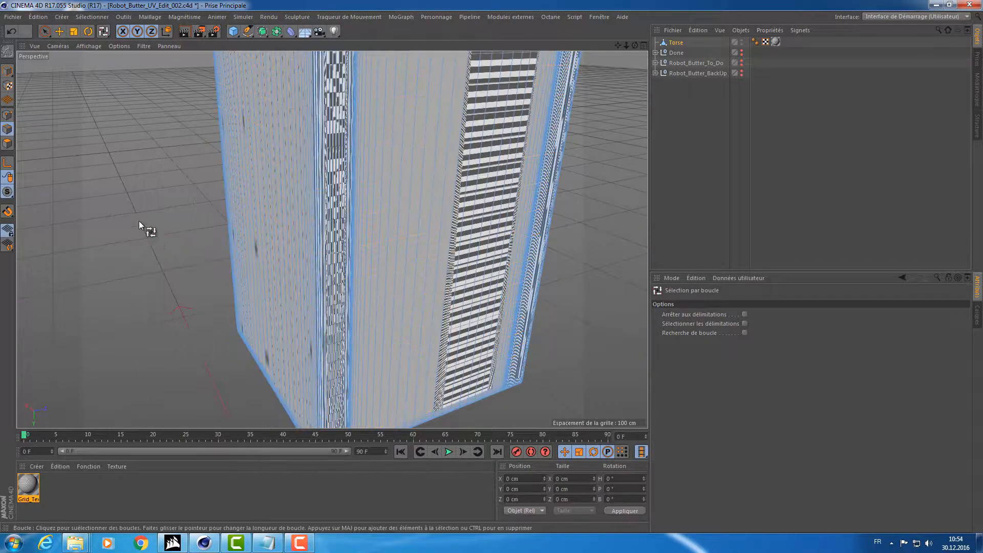
- Render the perspective view and examine the shading on the torso's large flat face
left_click_drag(139, 221, 243, 203, "alt")
key("ctrl+r")
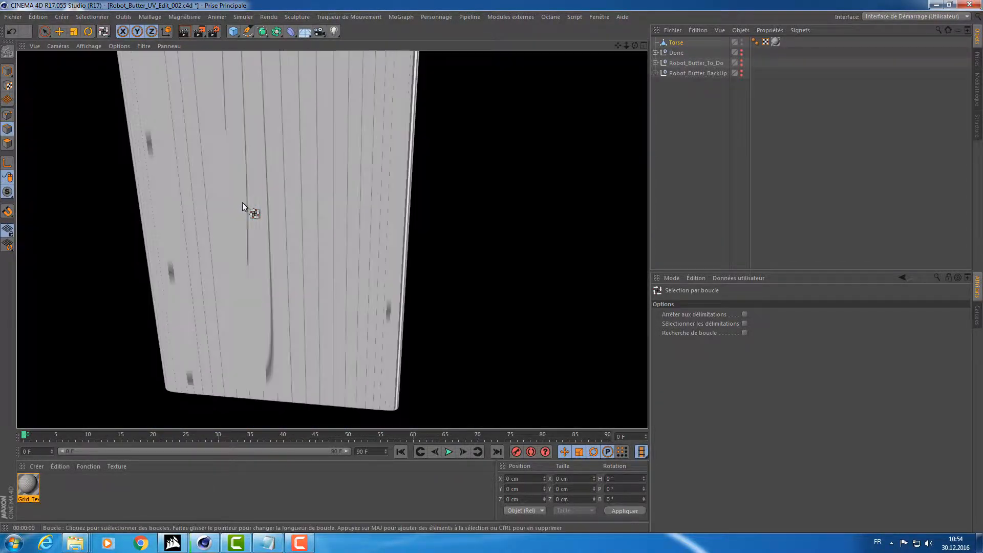
middle_click_drag(450, 195, 512, 492, "alt")
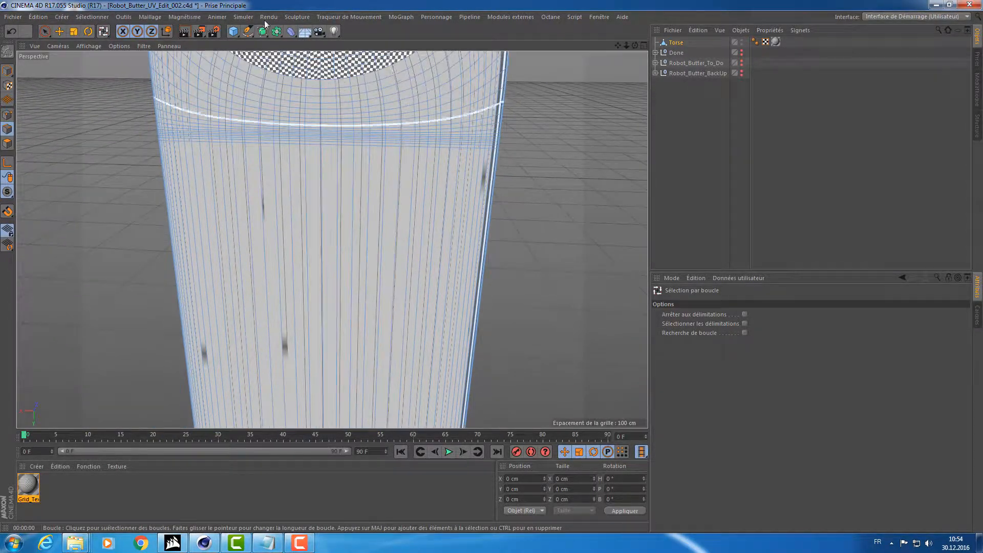
- Select the vertical edge loops on the torso's side face, from its centre towards the corner on the plain grey half
middle_click_drag(210, 112, 236, 171, "alt")
left_click_drag(236, 174, 383, 206, "alt")
left_click(352, 186)
left_click(341, 193, "shift")
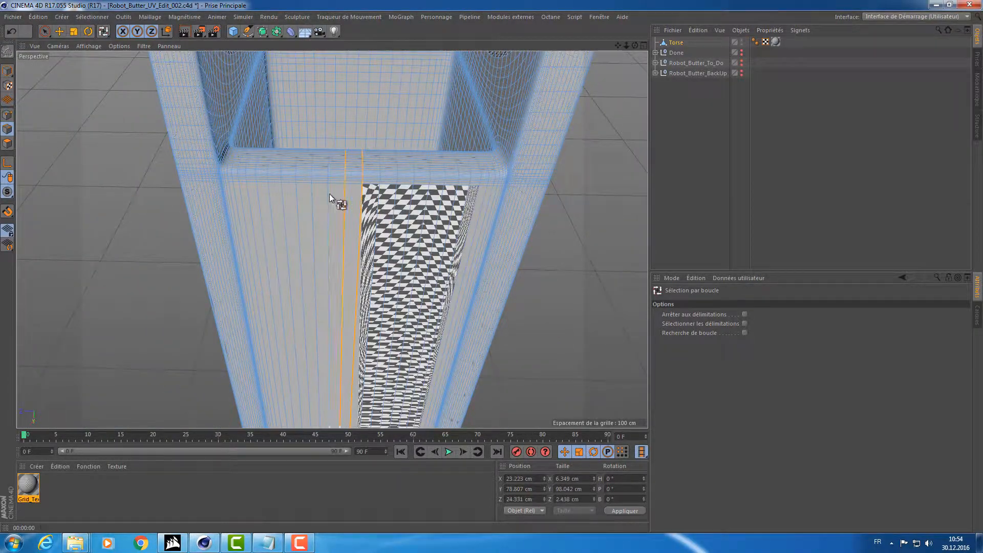
left_click(325, 193, "shift")
left_click(313, 196, "shift")
left_click(297, 193, "shift")
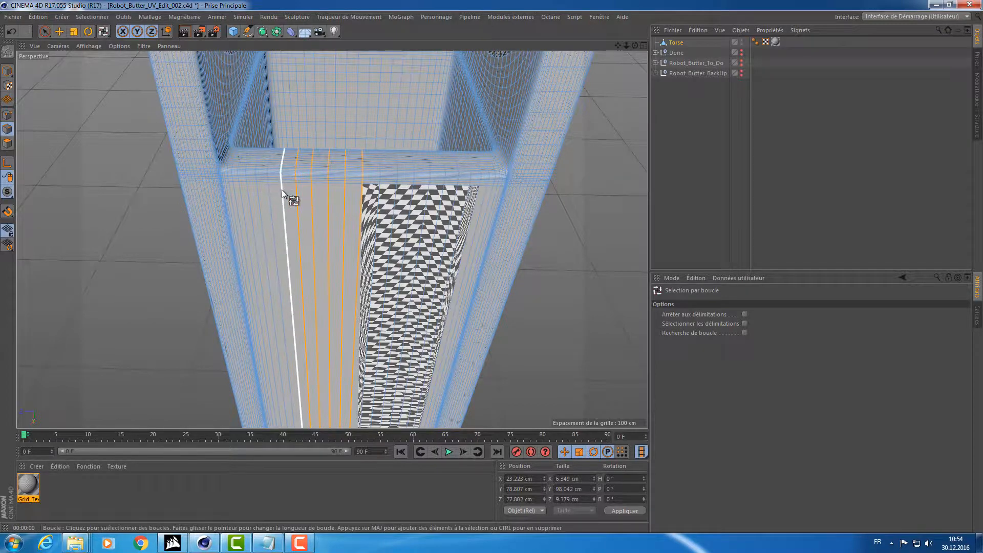
left_click(284, 190, "shift")
left_click(267, 189, "shift")
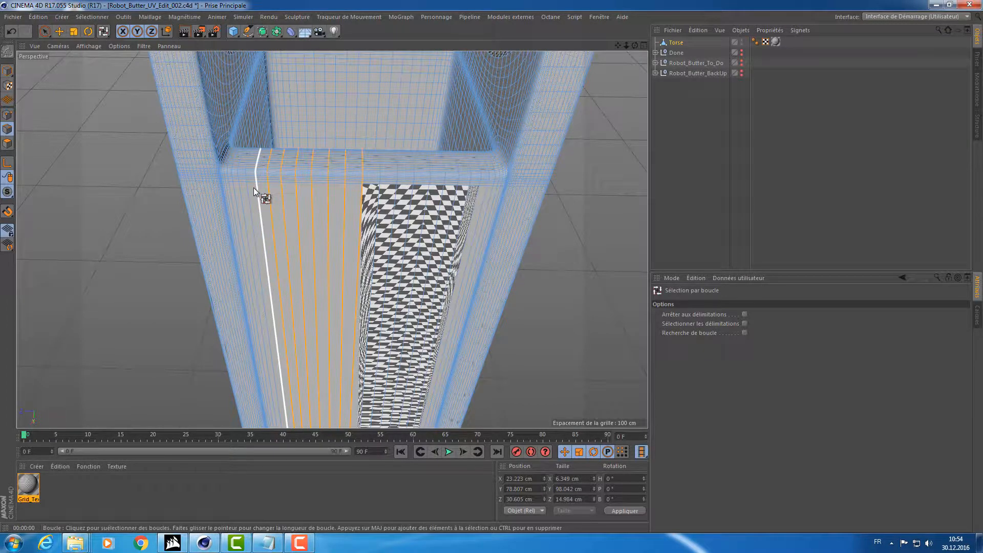
left_click(253, 187, "shift")
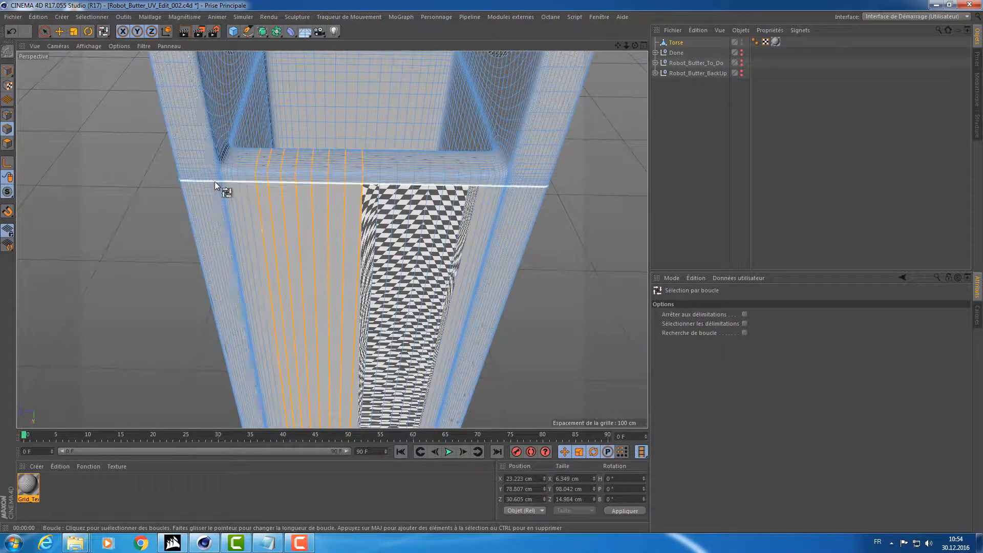
- Add the vertical edge loops across the checkered half of the same side face to the selection
left_click(384, 196, "shift")
left_click(402, 197, "shift")
left_click(419, 197, "shift")
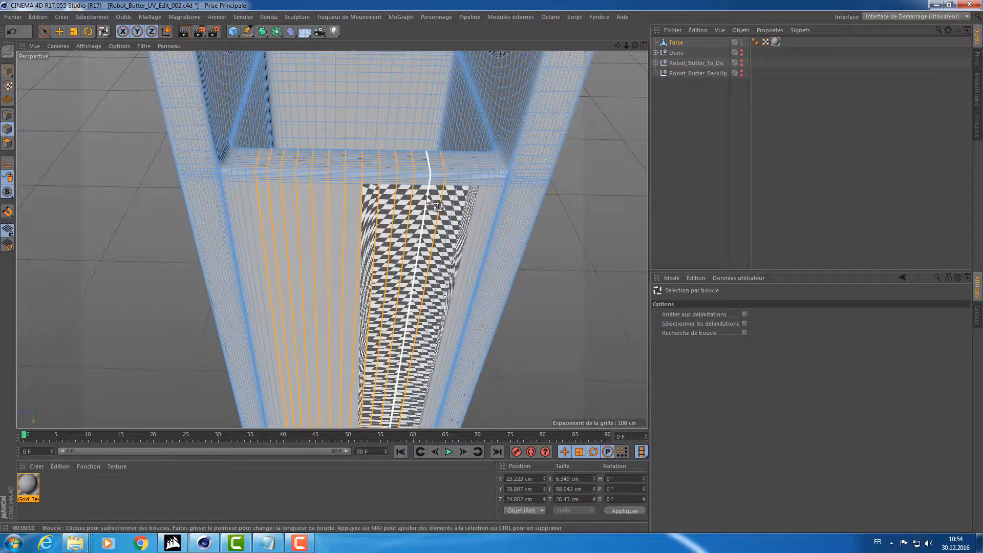
left_click(427, 200, "shift")
left_click(461, 199, "shift")
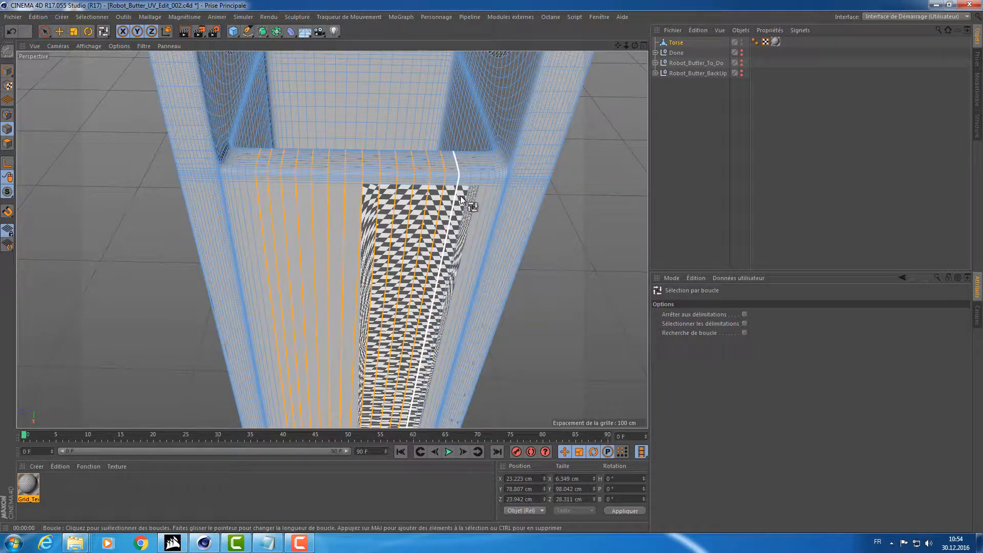
- In the right view, add the next vertical edge loop near the side face's edge to the selection
left_click_drag(398, 204, 397, 159, "alt")
middle_click(397, 159)
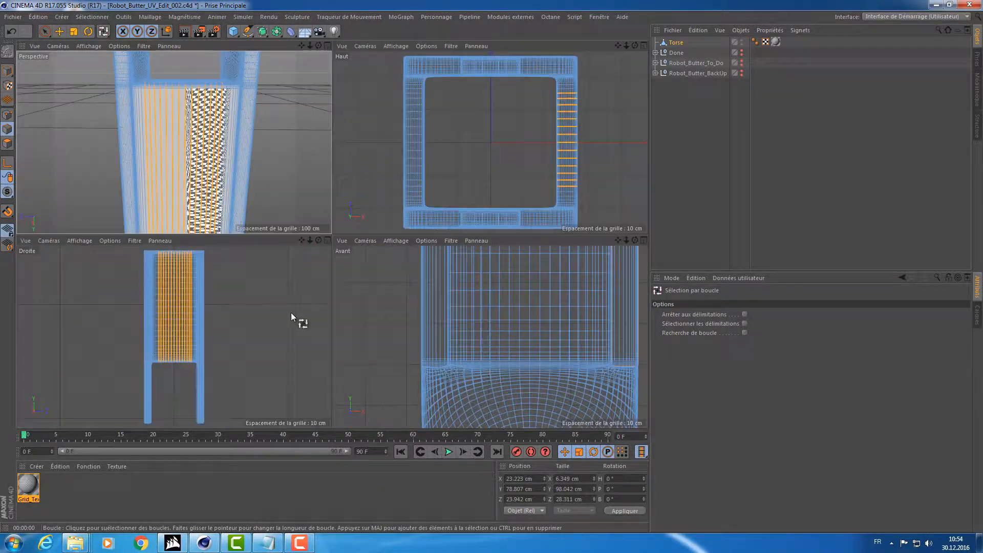
middle_click(243, 306)
scroll(339, 226, "up", 4)
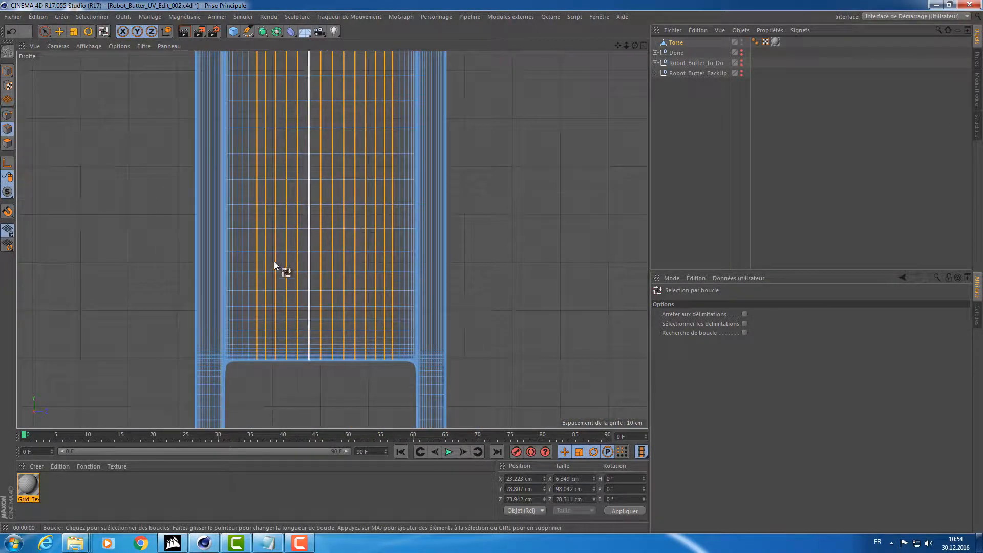
left_click(250, 270, "shift")
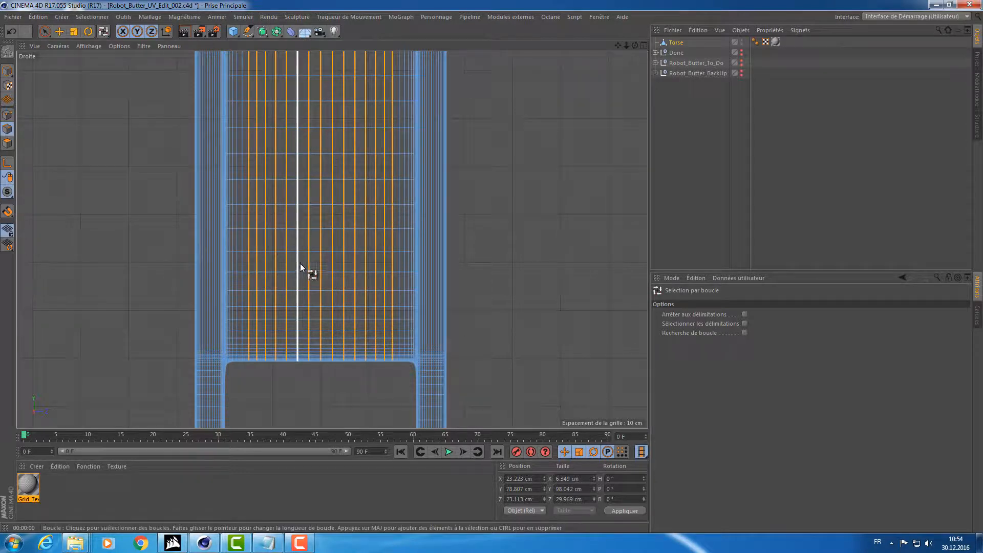
middle_click_drag(314, 178, 321, 363, "alt")
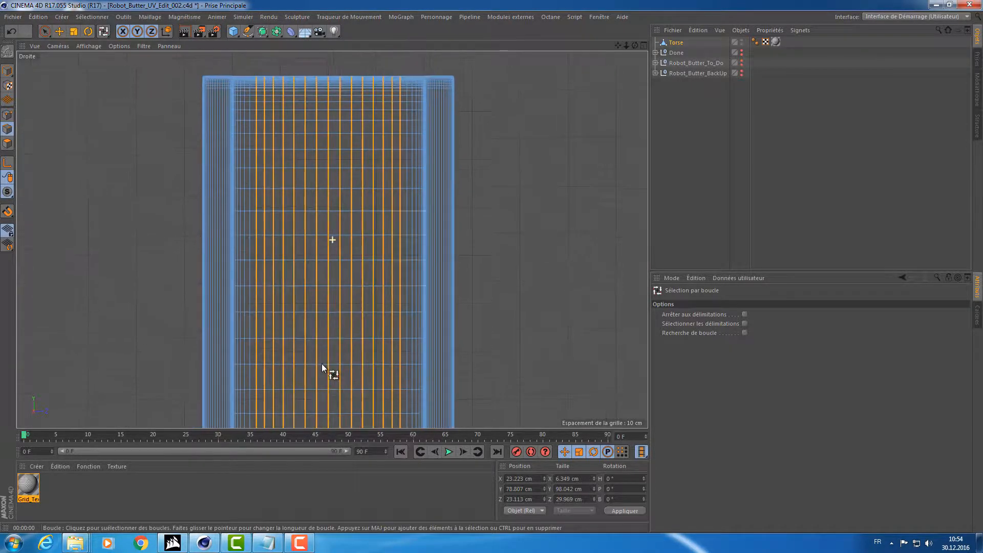
right_click(330, 237)
key("Escape")
middle_click(169, 141)
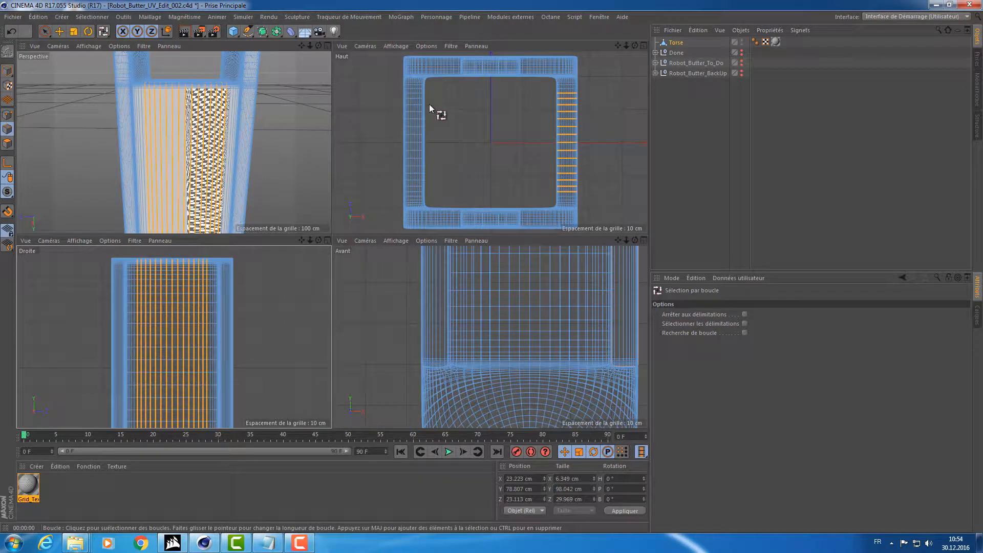
- In the top view, add the matching edge loops on the opposite side wall, from near its corner towards the centre
middle_click(448, 99)
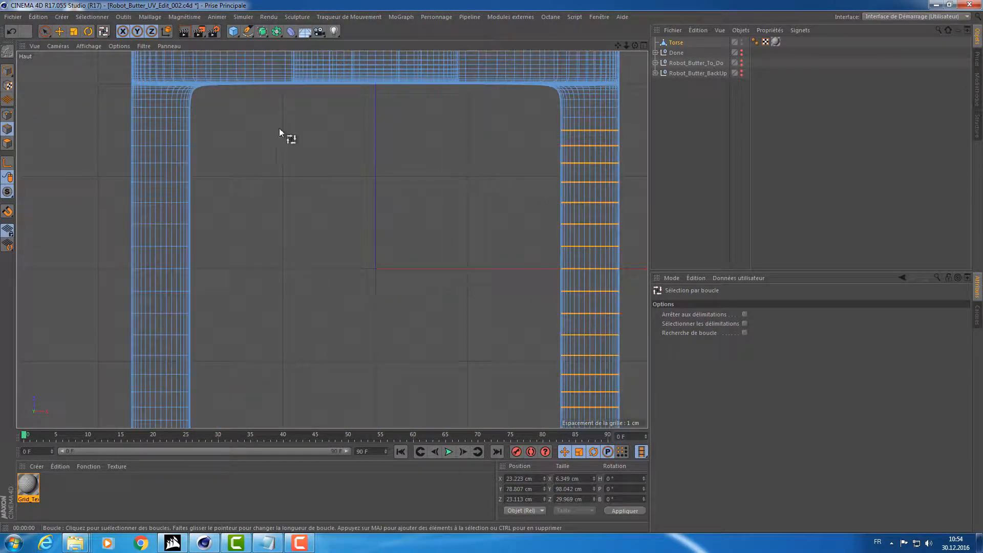
left_click(165, 146, "shift")
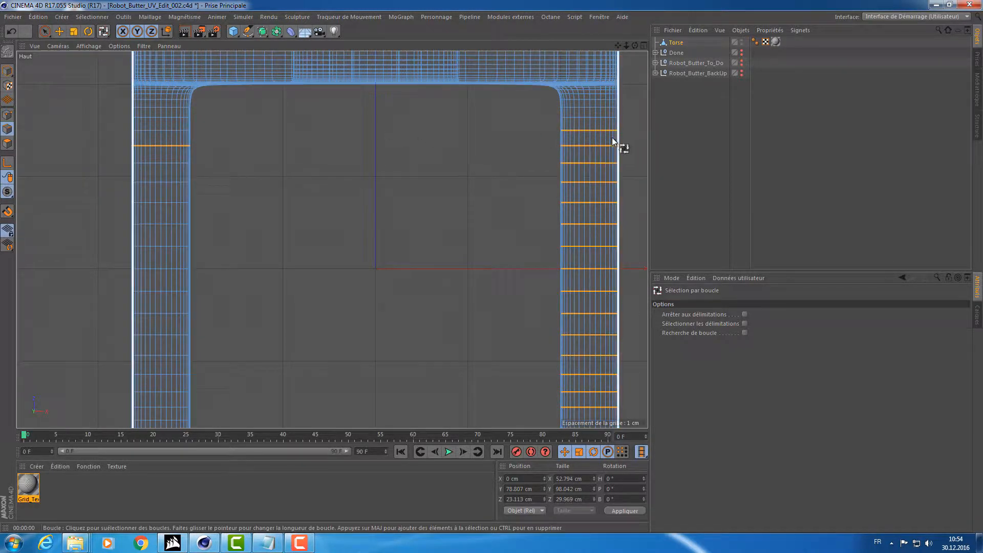
left_click(179, 131, "shift")
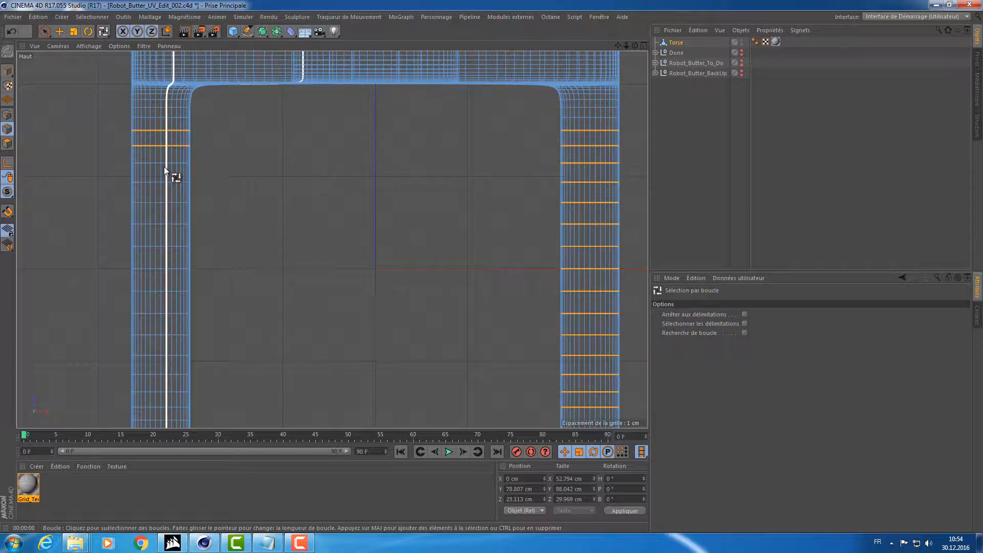
left_click(164, 163, "shift")
left_click(163, 182, "shift")
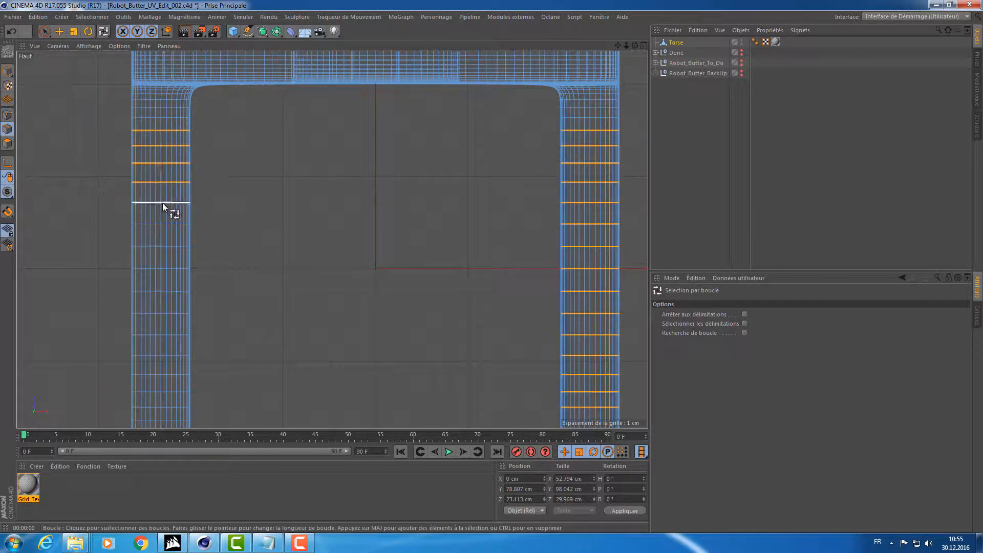
left_click(161, 203, "shift")
left_click(164, 225, "shift")
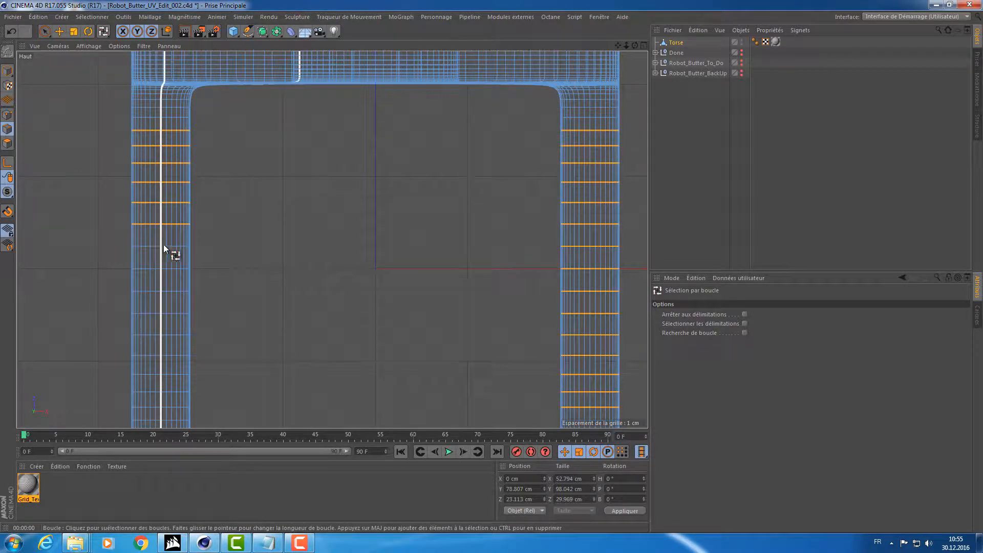
left_click(163, 245, "shift")
- Add further loops past the centre of the opposite wall and the outermost one near its far corner, undoing the accidental loop pick
middle_click_drag(253, 303, 315, 193, "alt")
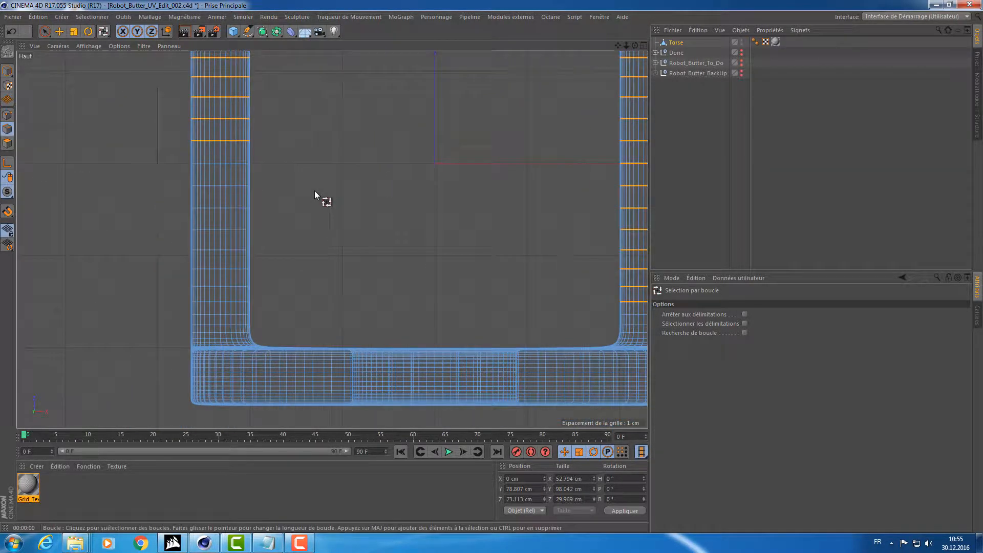
left_click(223, 164, "shift")
left_click(220, 186, "shift")
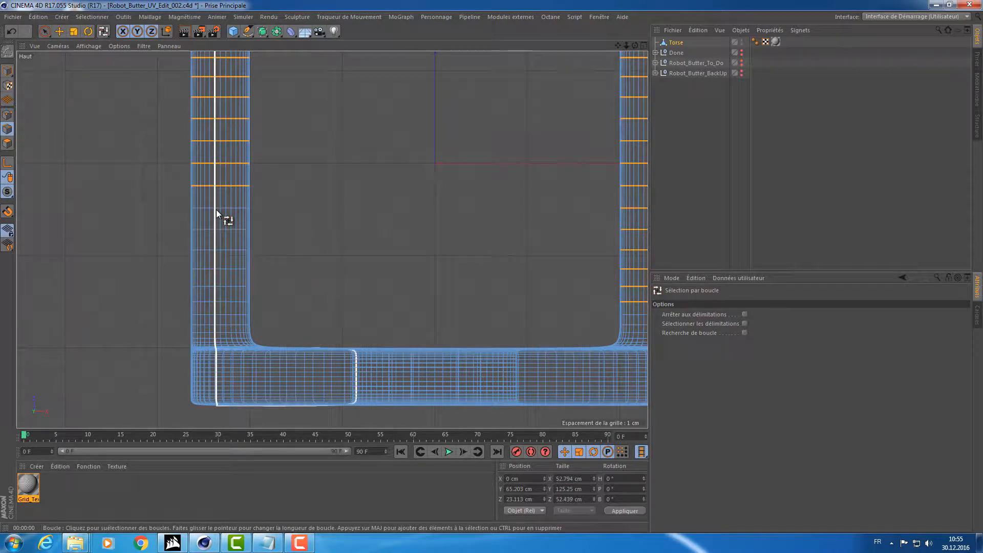
key("ctrl+z")
left_click(220, 301, "shift")
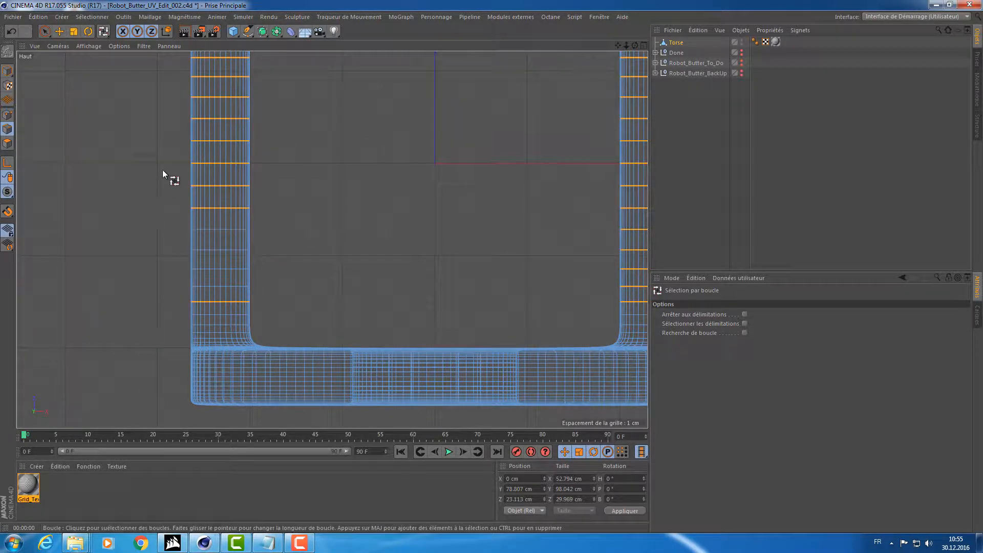
- Add the remaining unselected vertical loops on the opposite wall in the perspective view and dissolve all the selected loops
middle_click(205, 186)
middle_click(199, 165)
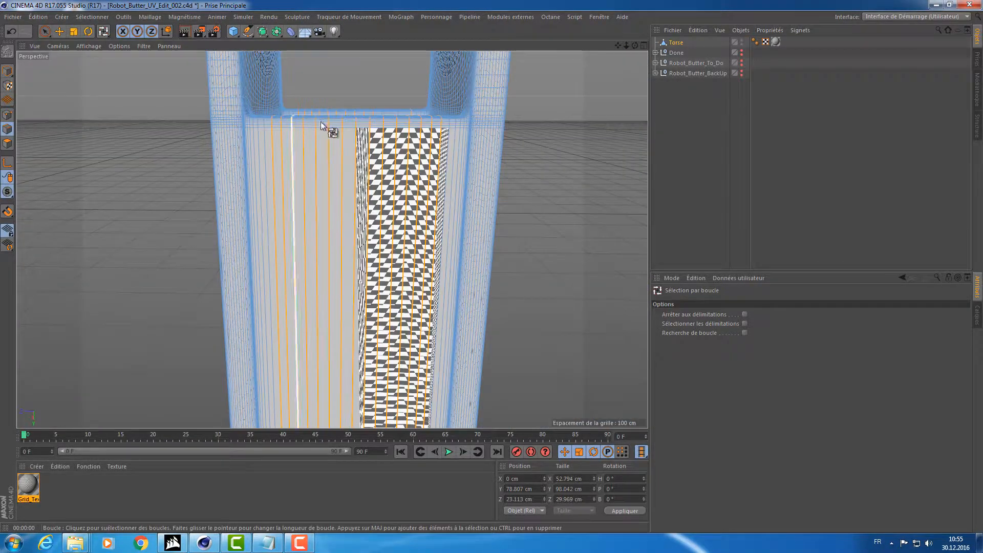
left_click_drag(321, 121, 328, 170, "alt")
middle_click_drag(392, 120, 347, 200, "alt")
right_click_drag(364, 169, 410, 161, "alt")
left_click(380, 155, "shift")
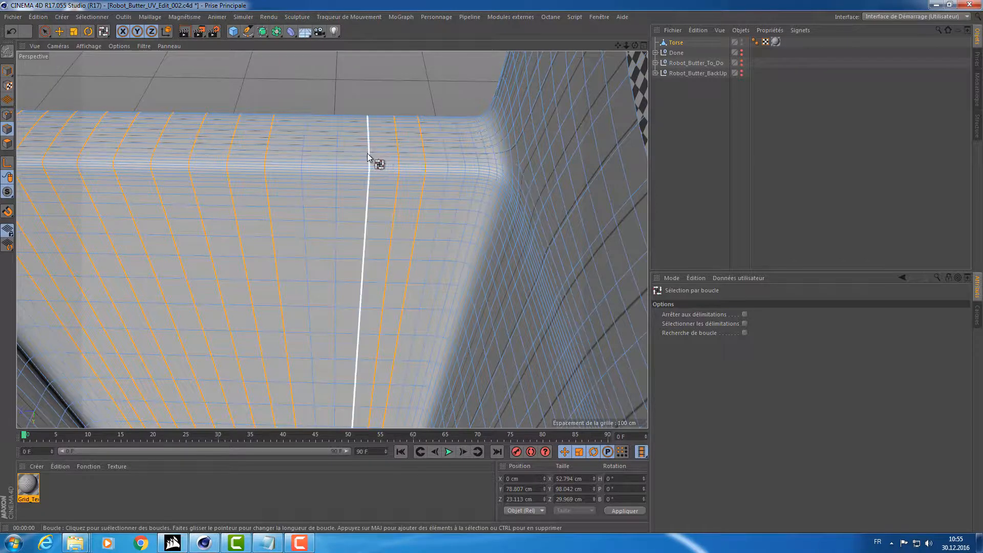
left_click(367, 153, "shift")
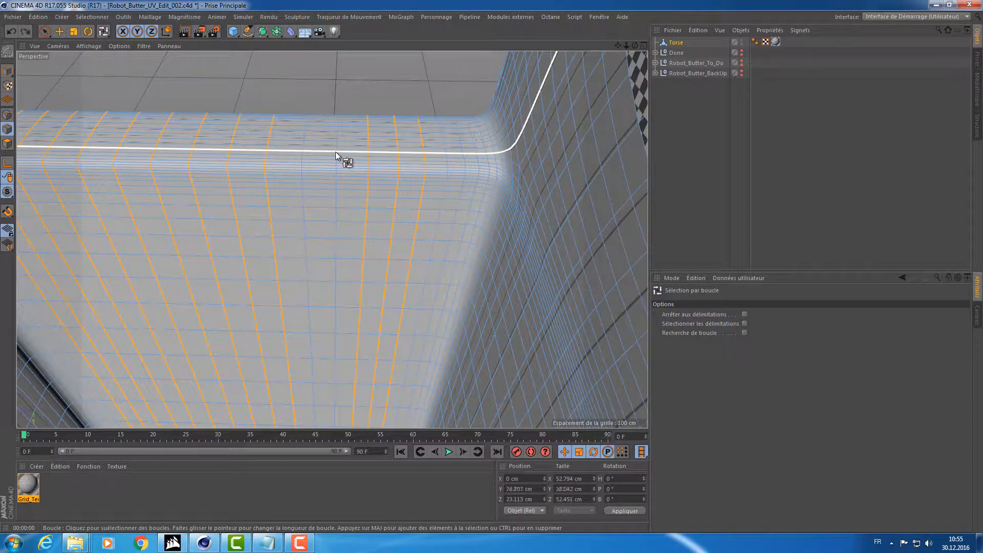
left_click(337, 151, "shift")
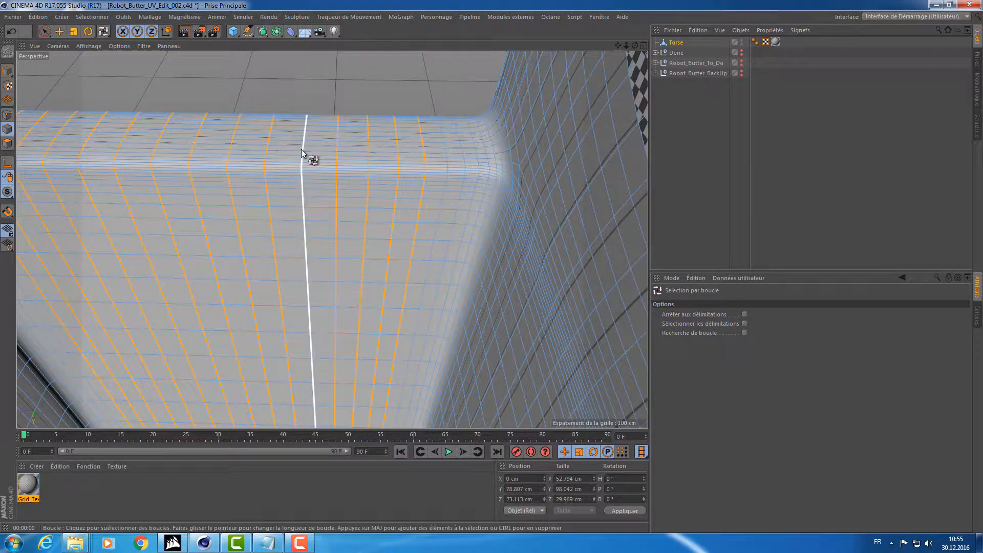
right_click(302, 91)
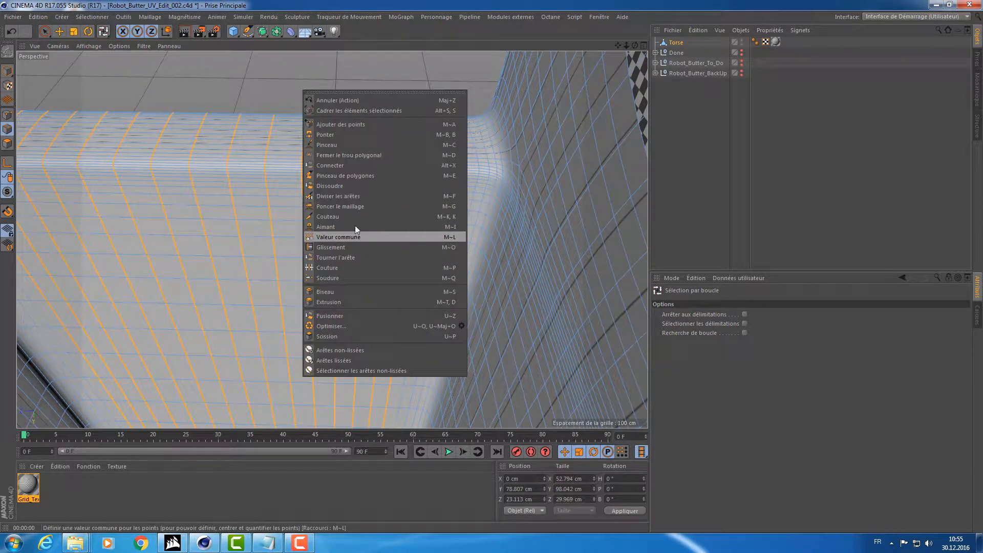
left_click(328, 187)
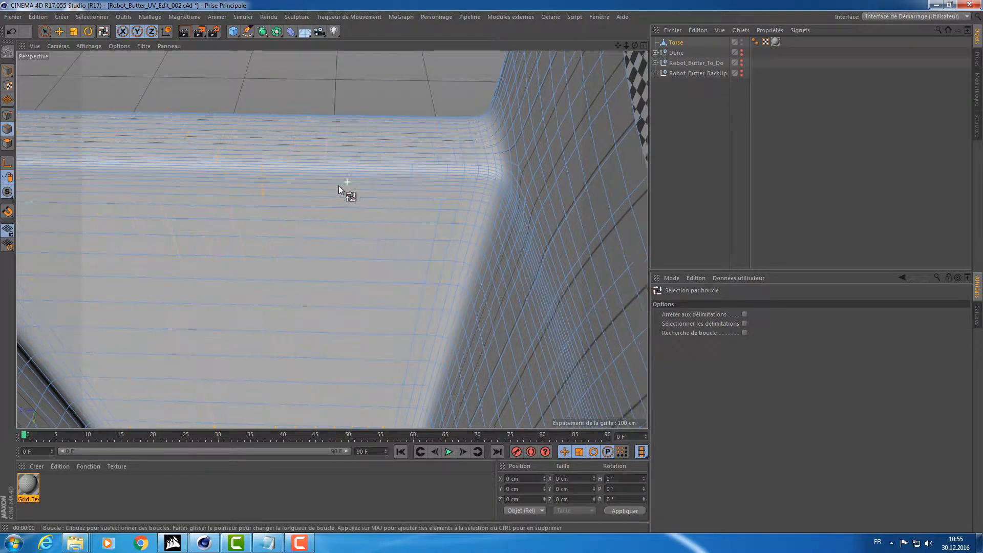
- Render the perspective view to check the shading of the torso's thinned side face
right_click_drag(339, 185, 195, 234, "alt")
left_click_drag(344, 247, 317, 144, "alt")
middle_click_drag(313, 307, 272, 140, "alt")
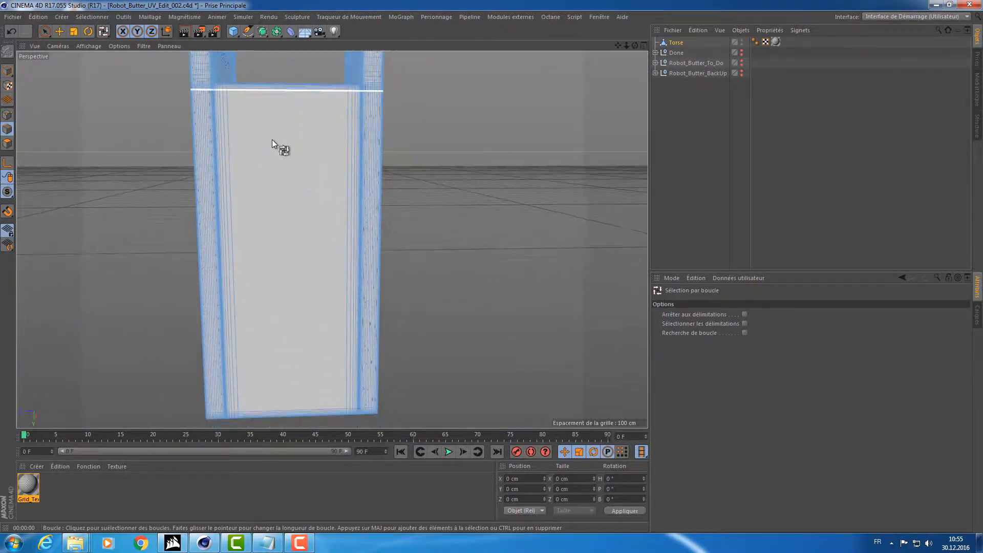
left_click_drag(272, 139, 293, 116, "alt")
key("ctrl+r")
- Delete the Grid_Tex texture tag from the Torse object
middle_click_drag(295, 228, 303, 415, "alt")
left_click_drag(224, 123, 268, 147, "alt")
right_click_drag(268, 148, 318, 136, "alt")
left_click_drag(318, 136, 257, 135, "alt")
right_click_drag(257, 136, 293, 134, "alt")
left_click_drag(293, 135, 264, 99, "alt")
left_click(776, 42)
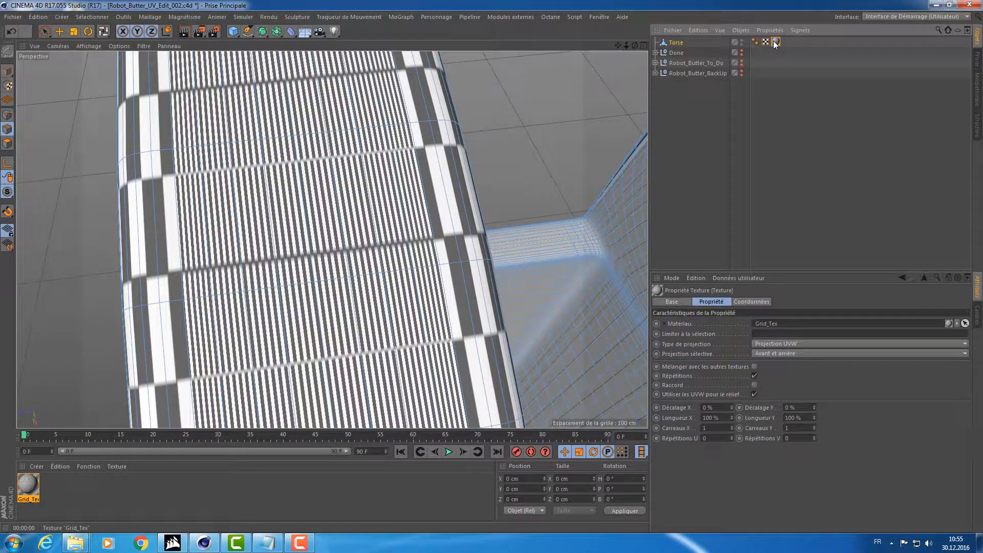
key("Delete")
- Use Loop Selection to select the middle edge loops running along the outer rim of one arm
key("u")
key("l")
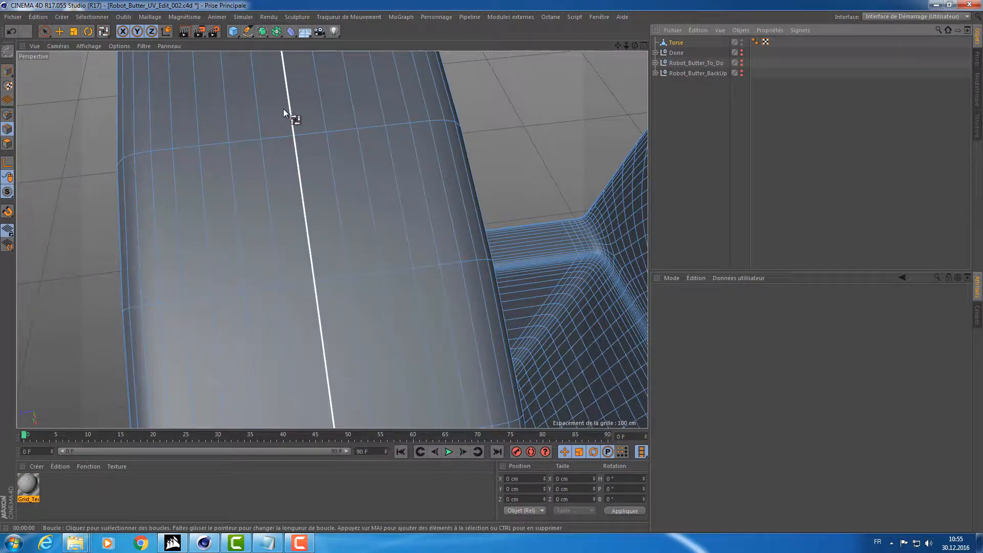
left_click(285, 110)
left_click(324, 105, "shift")
left_click(354, 105, "shift")
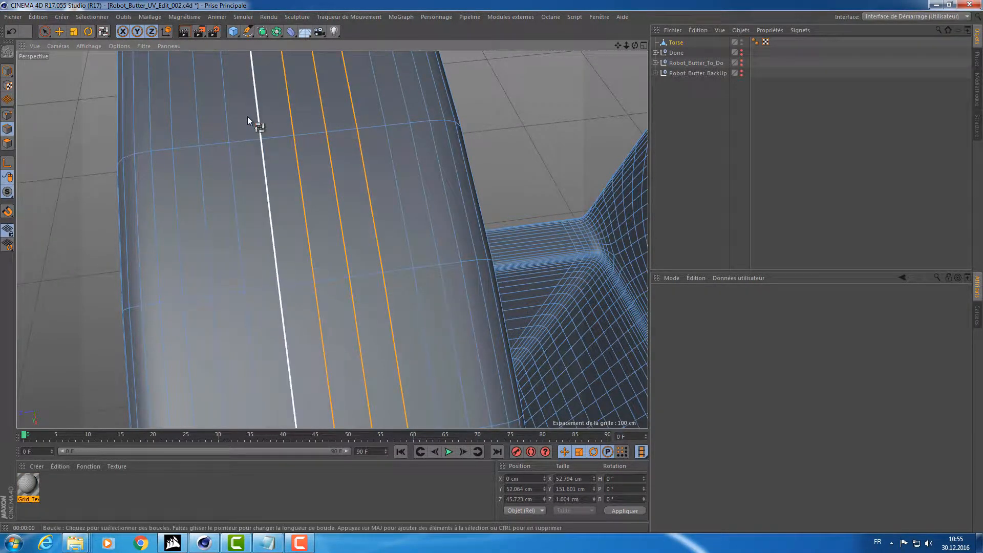
left_click(247, 115, "shift")
left_click_drag(233, 123, 211, 144, "alt")
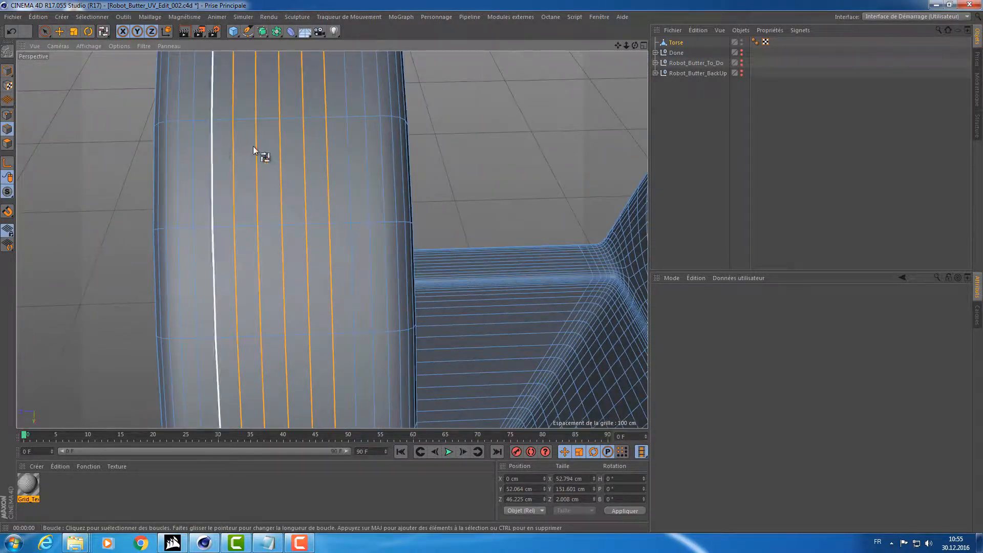
- Add the middle edge loops on the other arm's outer rim to the selection and dissolve all the selected loops
scroll(336, 148, "down", 8)
left_click_drag(343, 147, 176, 180, "alt")
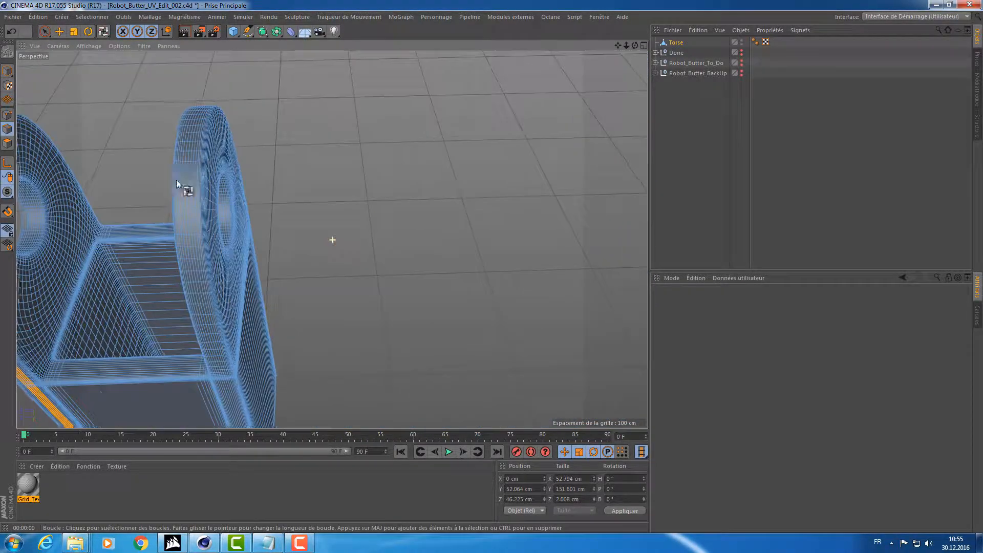
left_click_drag(215, 143, 272, 152, "alt")
scroll(287, 147, "up", 6)
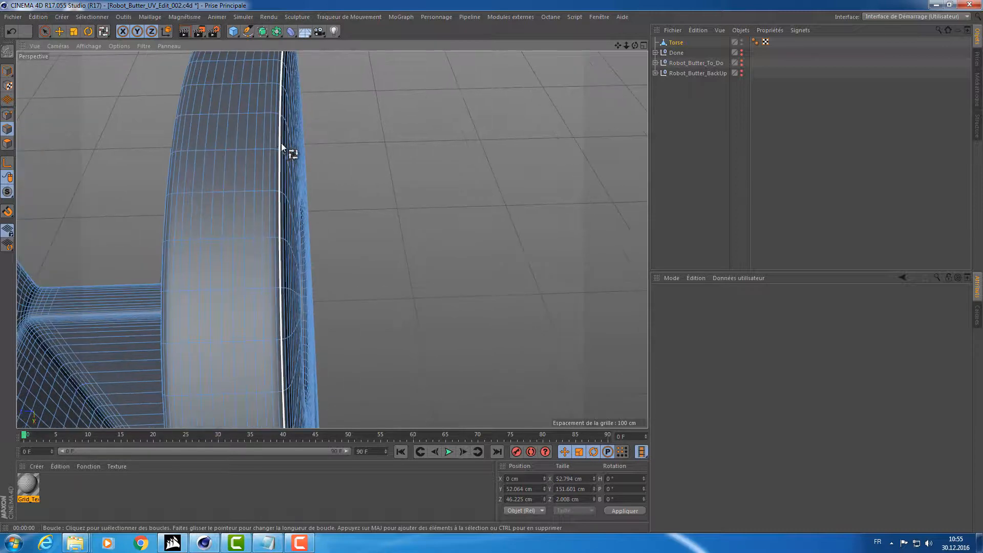
left_click(244, 111)
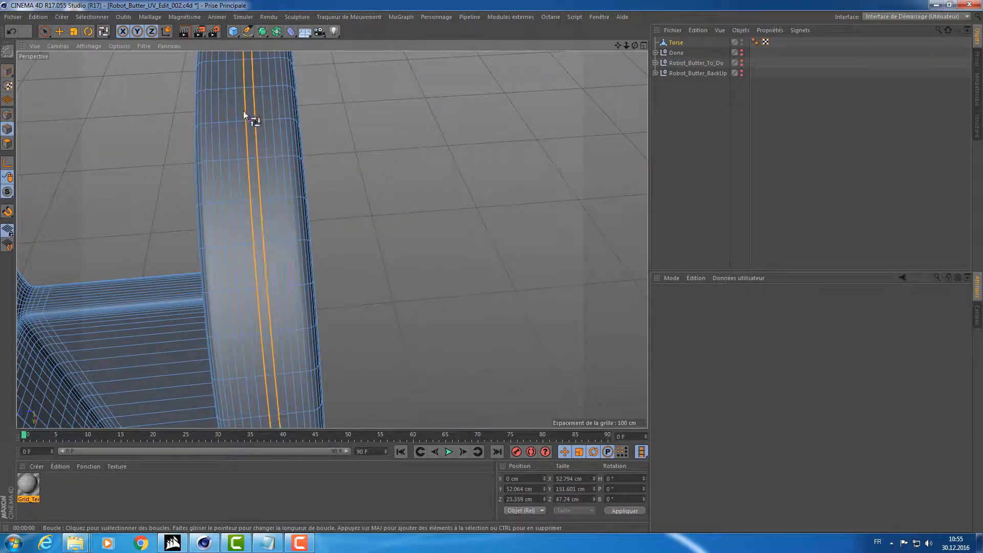
left_click(234, 116, "shift")
left_click(268, 114, "shift")
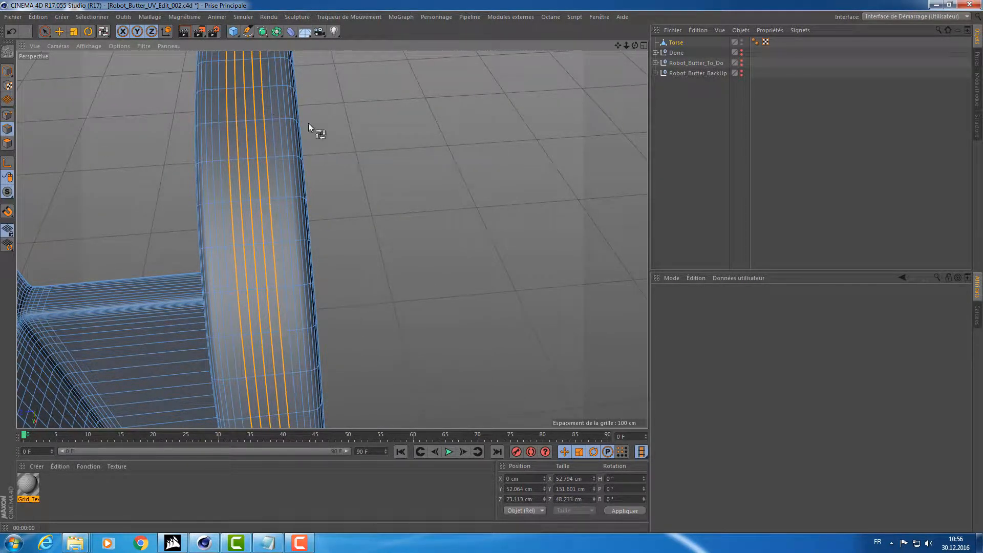
left_click_drag(314, 128, 302, 109, "alt")
right_click_drag(302, 109, 197, 123, "alt")
left_click_drag(197, 123, 307, 106, "alt")
right_click(229, 80)
left_click(264, 175)
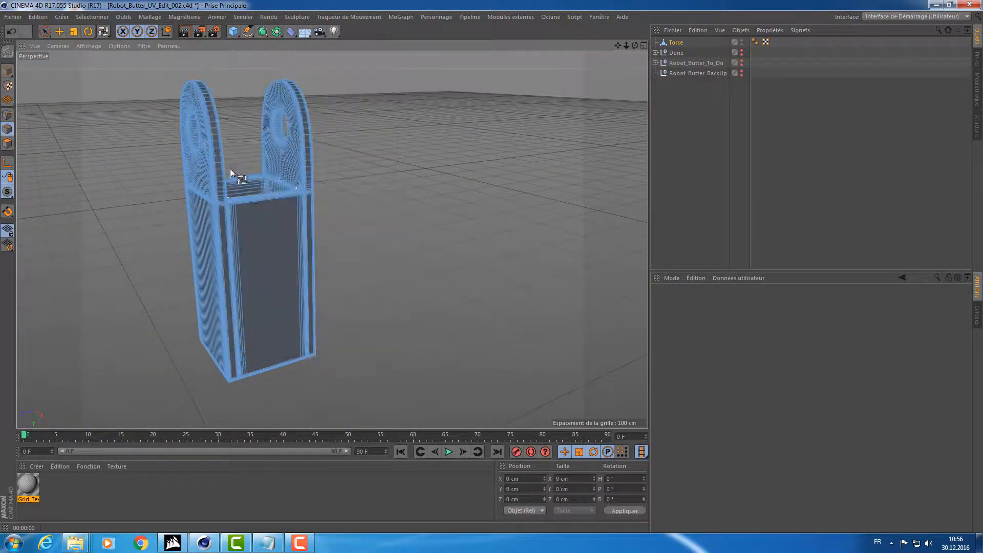
- Render a close view of the two arms to check the shading of their rims
left_click_drag(230, 168, 390, 142, "alt")
right_click_drag(390, 143, 439, 130, "alt")
left_click_drag(440, 126, 441, 115, "alt")
key("ctrl+r")
left_click_drag(307, 174, 255, 189, "alt")
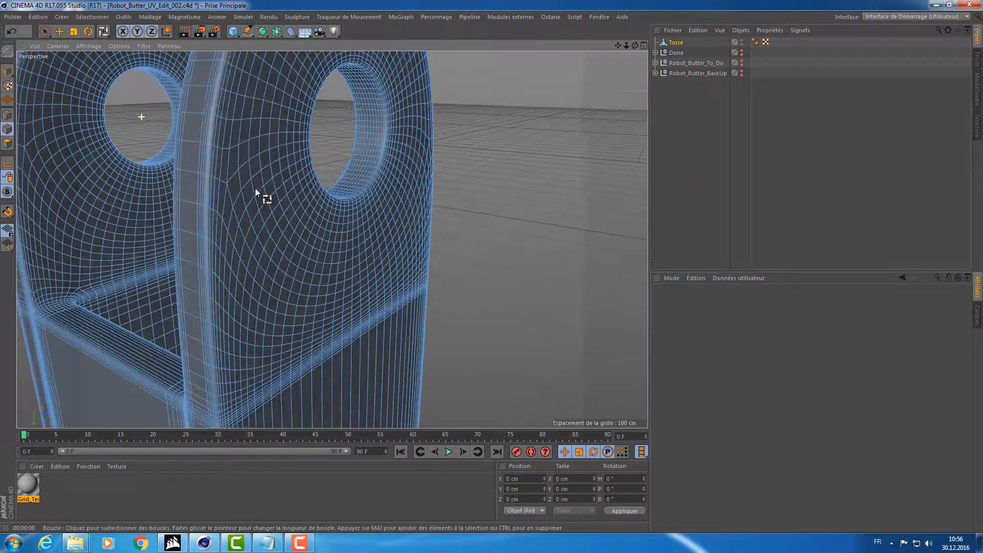
- Select the middle edge loops on the inner wall of one arm's round hole and dissolve them
mouse_move(205, 153)
left_mouse_down("alt")
mouse_move(180, 160)
mouse_move(212, 158)
mouse_move(256, 186)
mouse_move(396, 201)
left_mouse_up("alt")
right_click_drag(403, 200, 441, 188, "alt")
left_click_drag(442, 188, 355, 170, "alt")
left_click(385, 189)
left_click(333, 155, "shift")
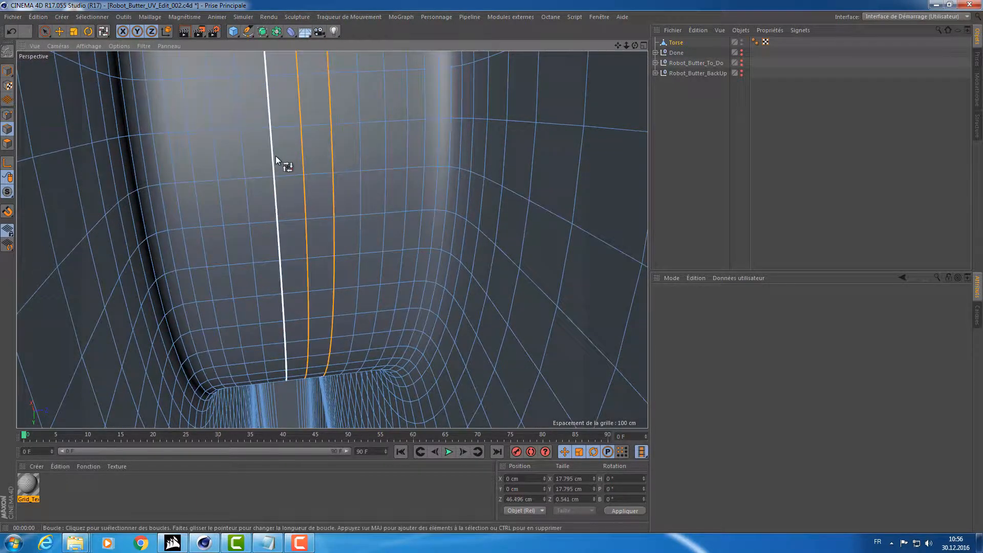
left_click(275, 156, "shift")
left_click(236, 157, "shift")
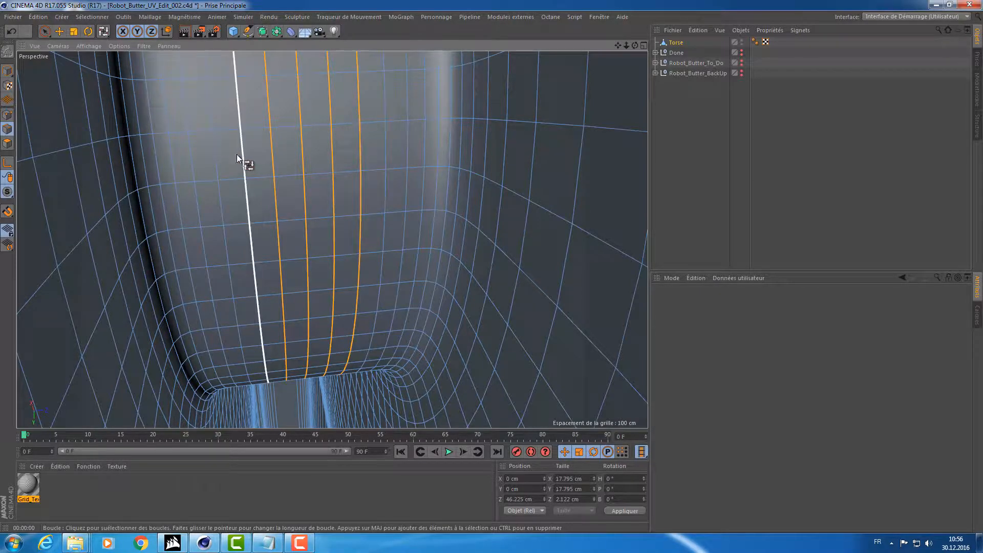
left_click(381, 154, "shift")
left_click_drag(408, 158, 327, 123, "alt")
right_click(335, 104)
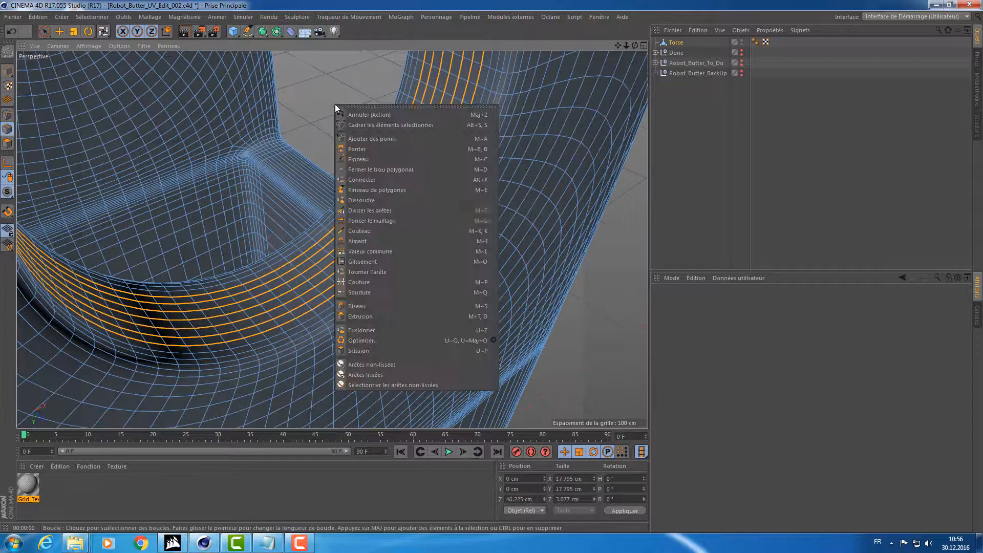
left_click(358, 199)
- Select the middle edge loops on the inner wall of the other arm's round hole and dissolve them
scroll(323, 66, "up", 5)
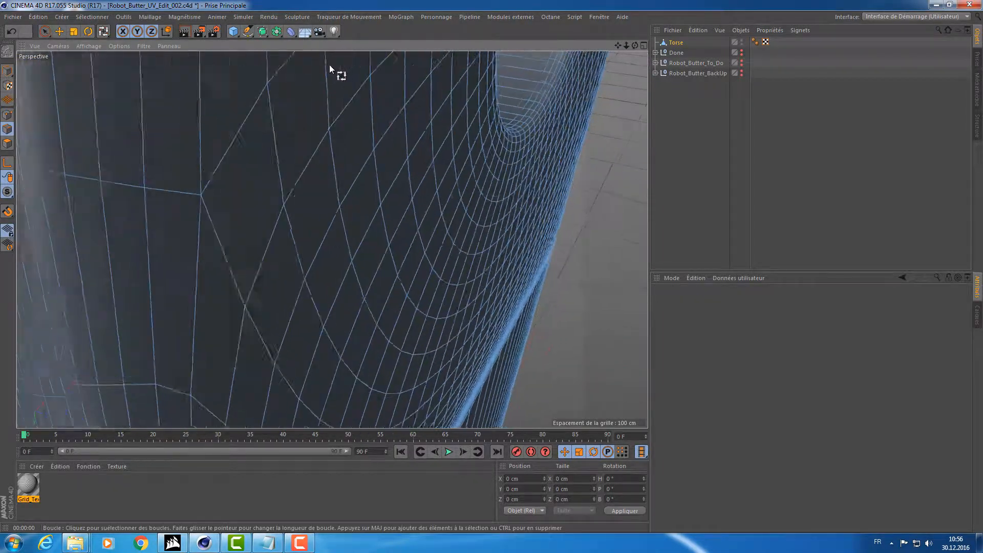
scroll(325, 70, "down", 4)
left_click_drag(324, 70, 388, 81, "alt")
left_click_drag(296, 127, 451, 218, "alt")
right_click_drag(225, 110, 277, 99, "alt")
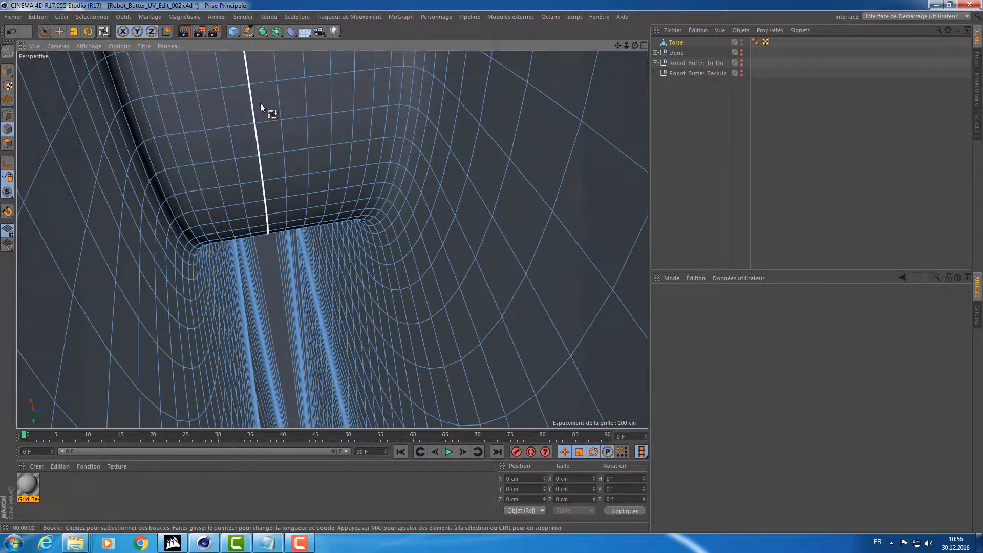
left_click(258, 102)
left_click(310, 99, "shift")
left_click(335, 98, "shift")
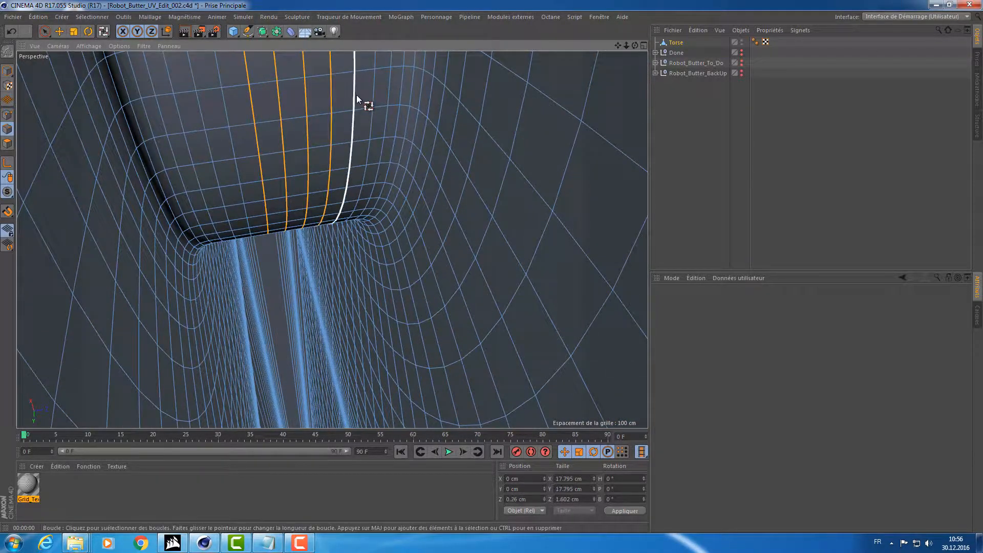
left_click(356, 94, "shift")
left_click(229, 110, "shift")
left_click(191, 109, "shift")
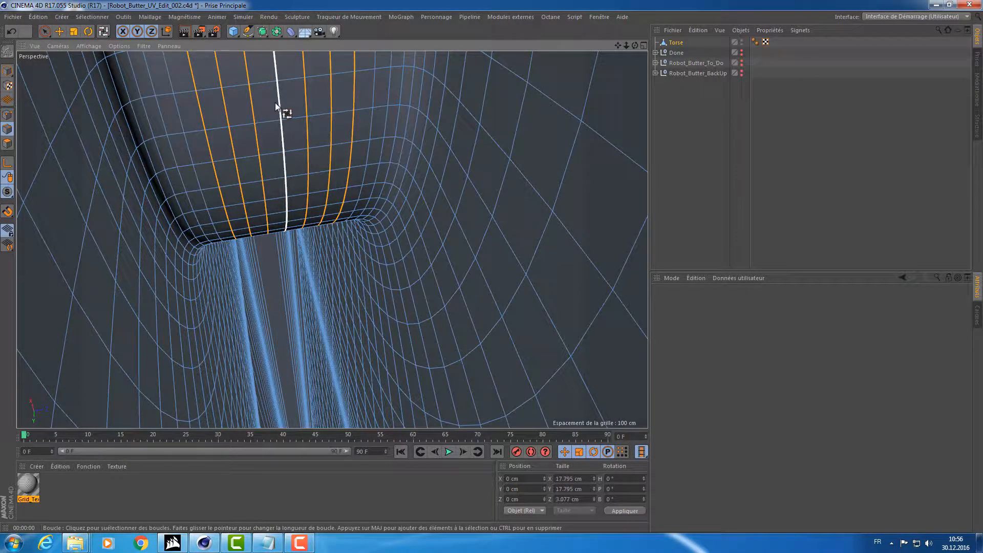
left_click_drag(267, 101, 257, 70, "alt")
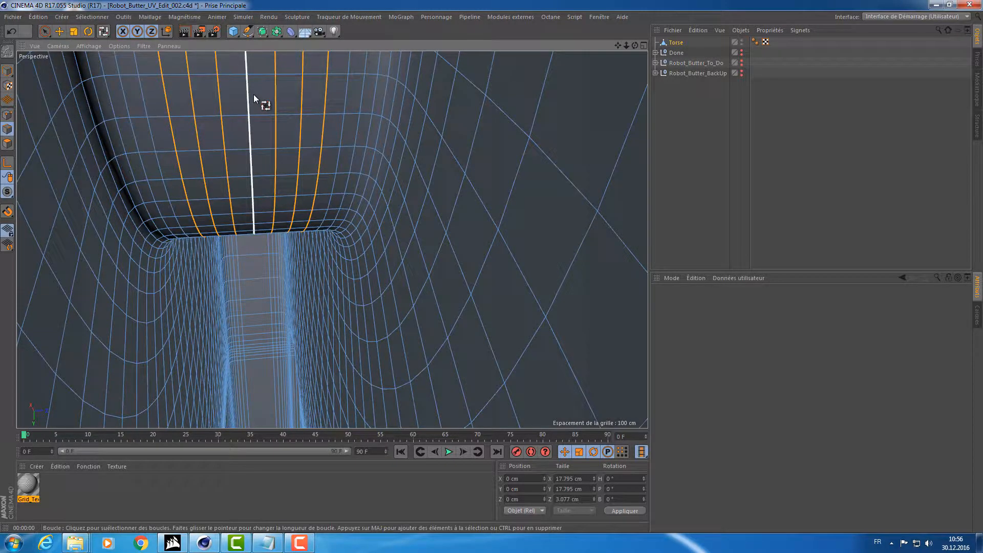
right_click(253, 95)
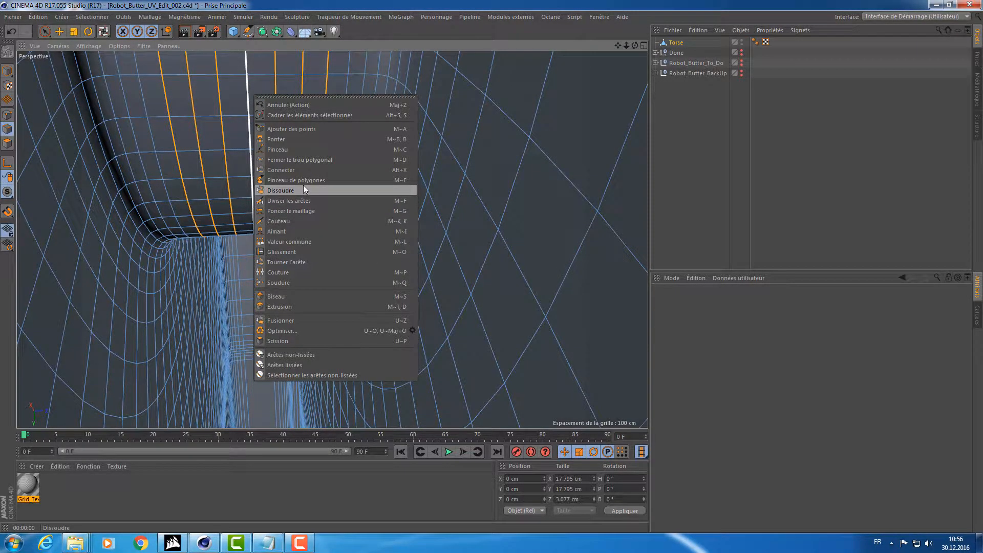
left_click(304, 190)
- Select four neighbouring concentric edge loops midway between the round hole and the rim on one arm's outer face
left_click_drag(333, 173, 226, 153, "alt")
right_click_drag(226, 153, 219, 149, "alt")
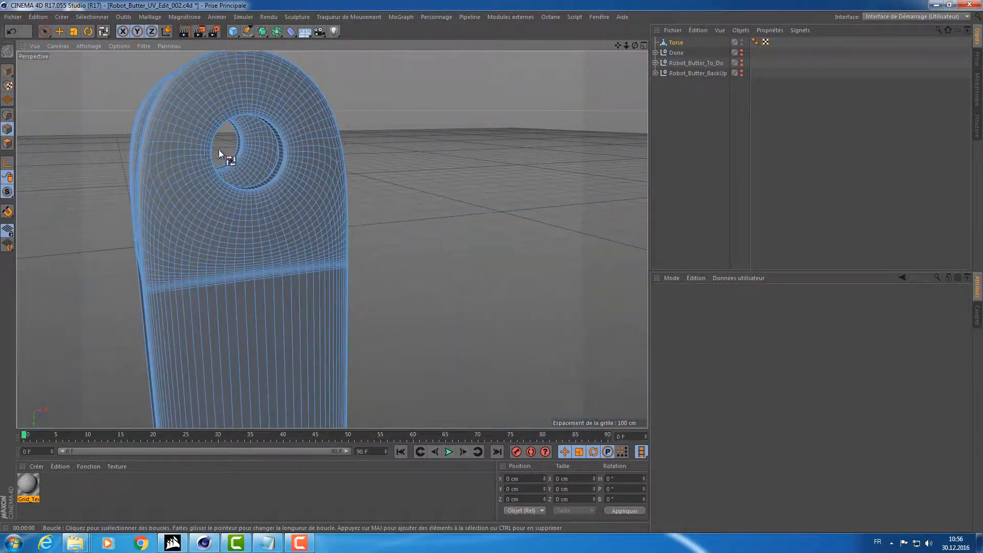
left_click_drag(219, 150, 180, 167, "alt")
right_click_drag(193, 158, 234, 143, "alt")
left_click_drag(233, 143, 240, 121, "alt")
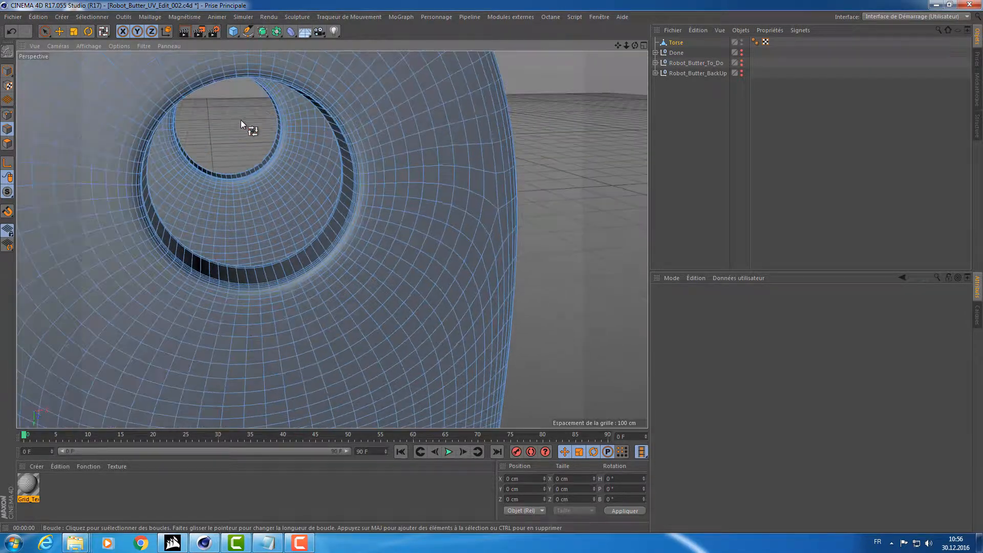
right_click_drag(240, 121, 260, 107, "alt")
middle_click_drag(260, 106, 269, 143, "alt")
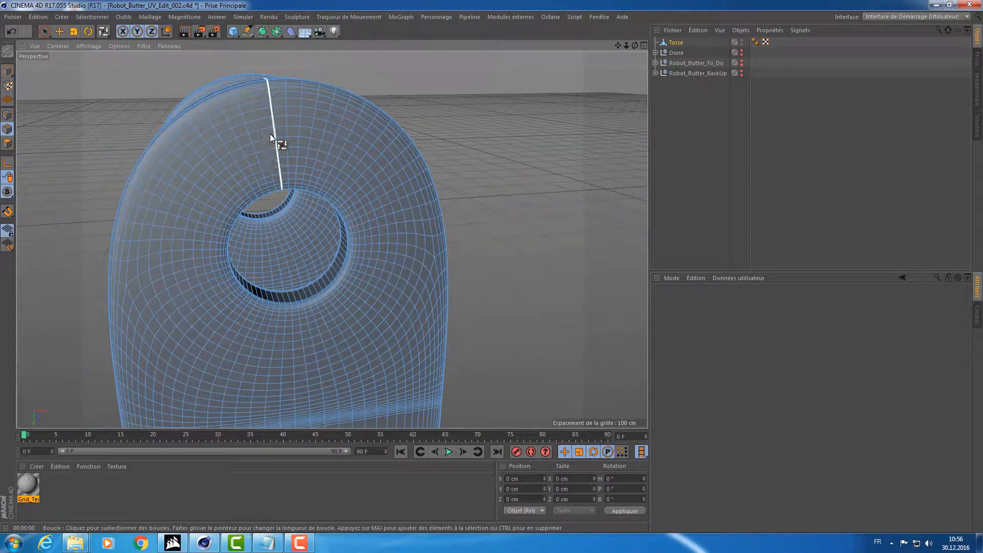
left_click(267, 136)
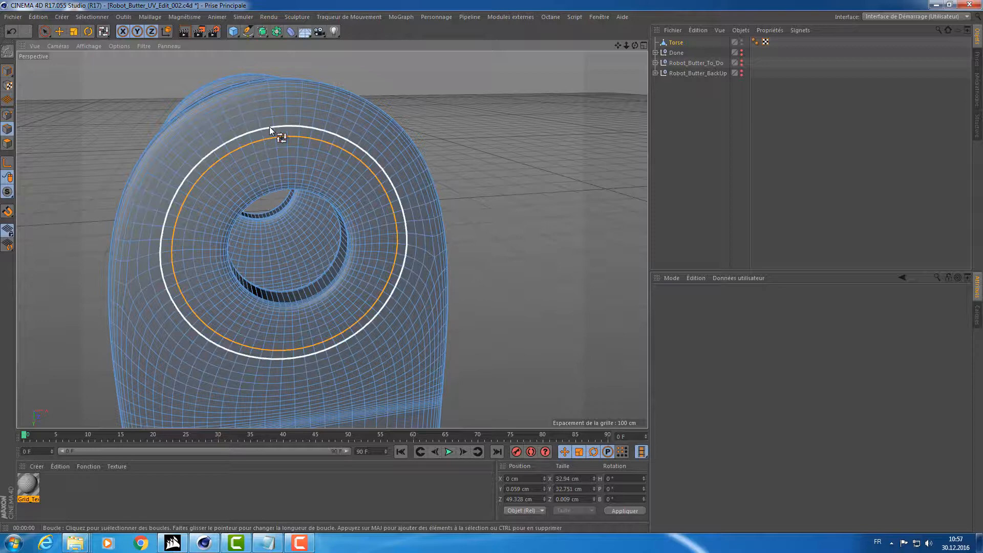
left_click(270, 127, "shift")
left_click(263, 118, "shift")
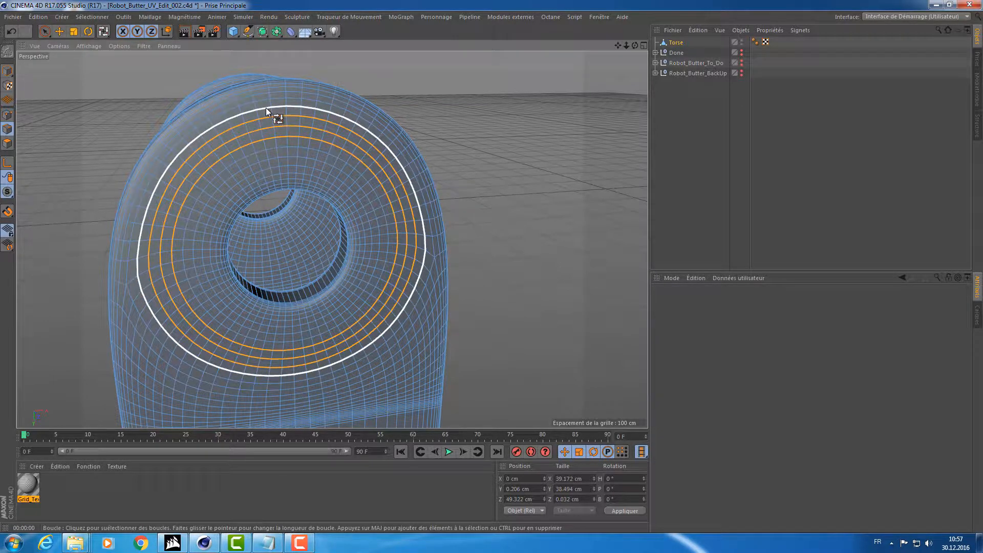
left_click(265, 108, "shift")
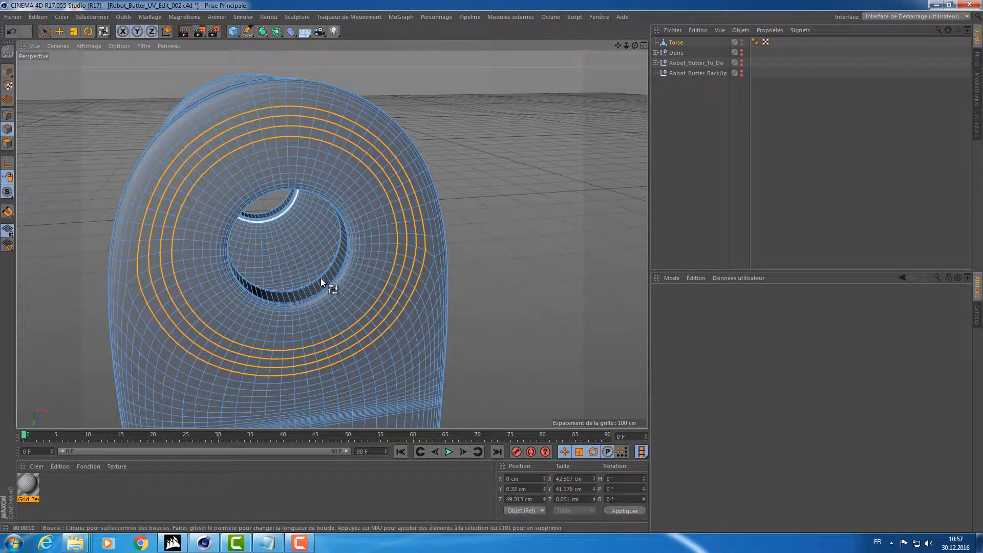
- Extend the selection on this outer face with the loops closer to the hole and one loop near the rim
left_click(281, 155, "shift")
left_click(284, 167, "shift")
left_click_drag(106, 164, 122, 150, "alt")
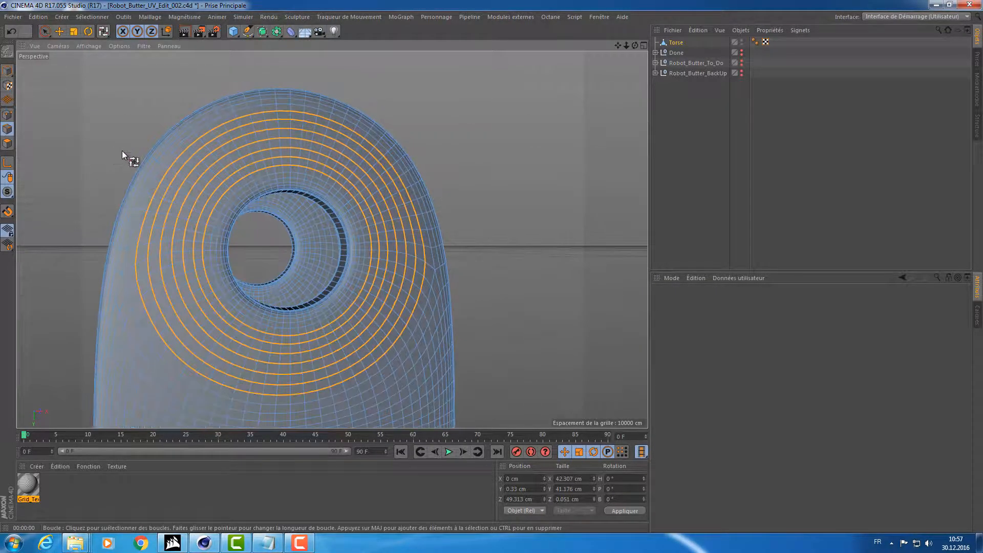
scroll(248, 152, "up", 10)
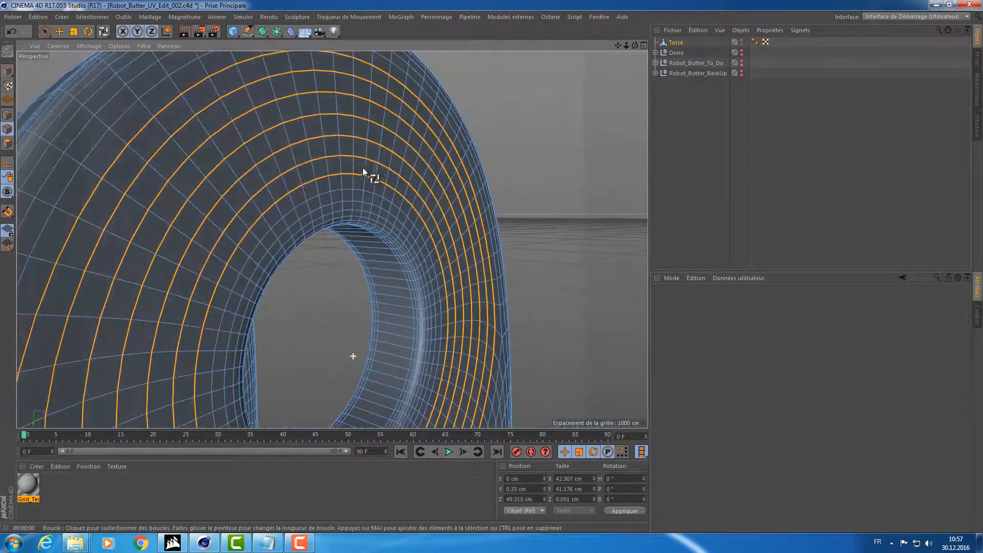
left_click_drag(363, 167, 329, 202, "alt")
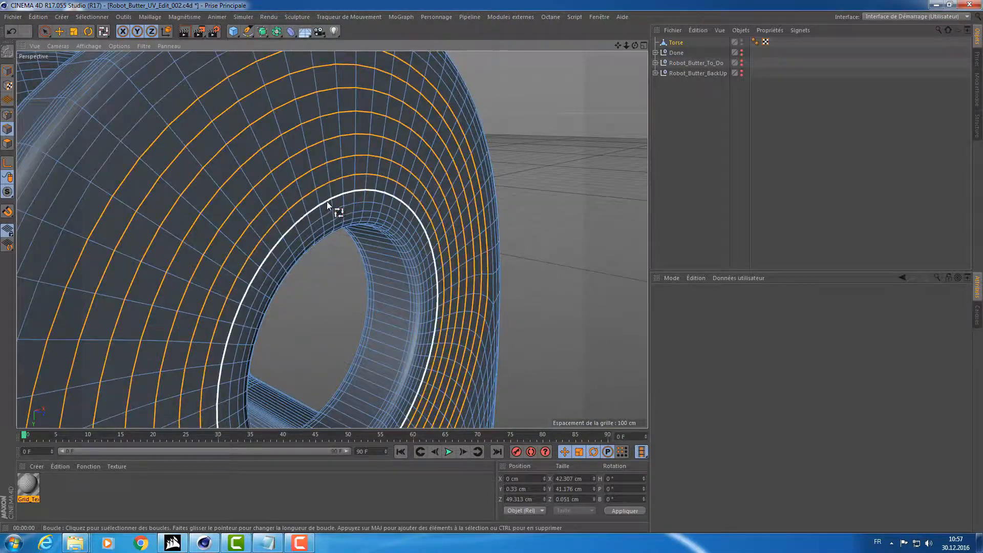
left_click(326, 202, "shift")
middle_click_drag(319, 167, 321, 178, "alt")
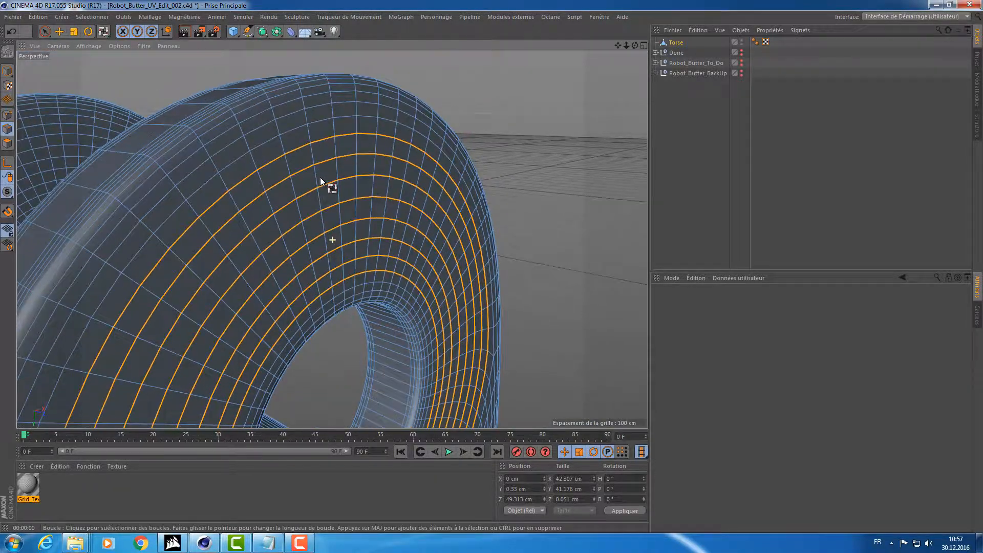
left_click(269, 141, "shift")
left_click_drag(322, 164, 278, 165, "alt")
- In the front view, add the concentric edge loops around the hole on the opposite arm's outer face to the selection
middle_click(278, 165)
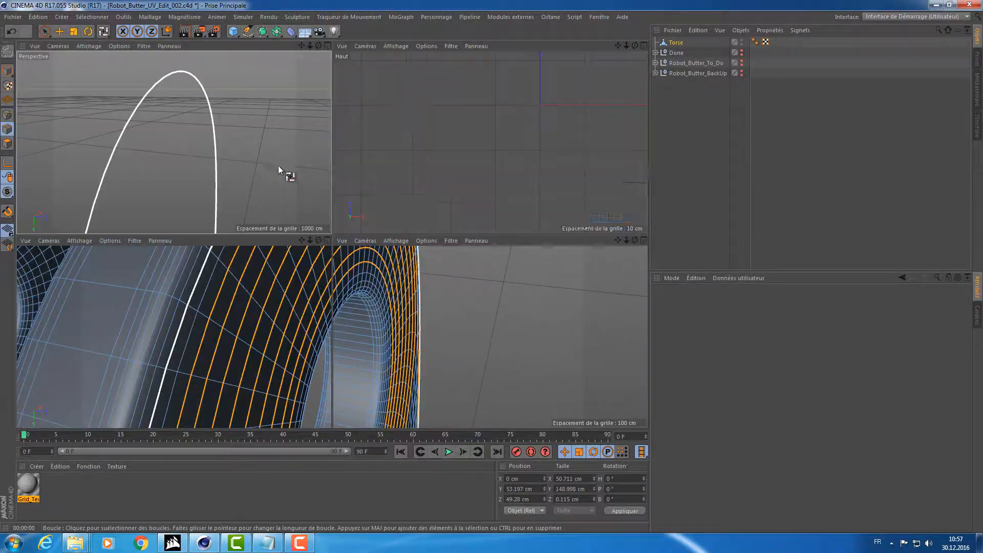
middle_click(524, 386)
middle_click_drag(373, 304, 361, 46, "alt")
left_click_drag(349, 121, 357, 171)
left_click(358, 172, "shift")
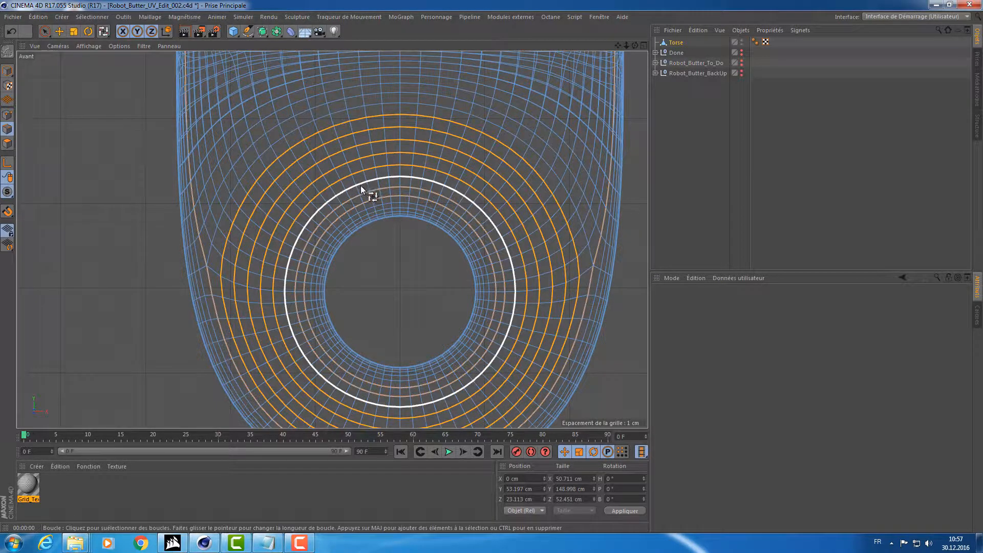
left_click(359, 183, "shift")
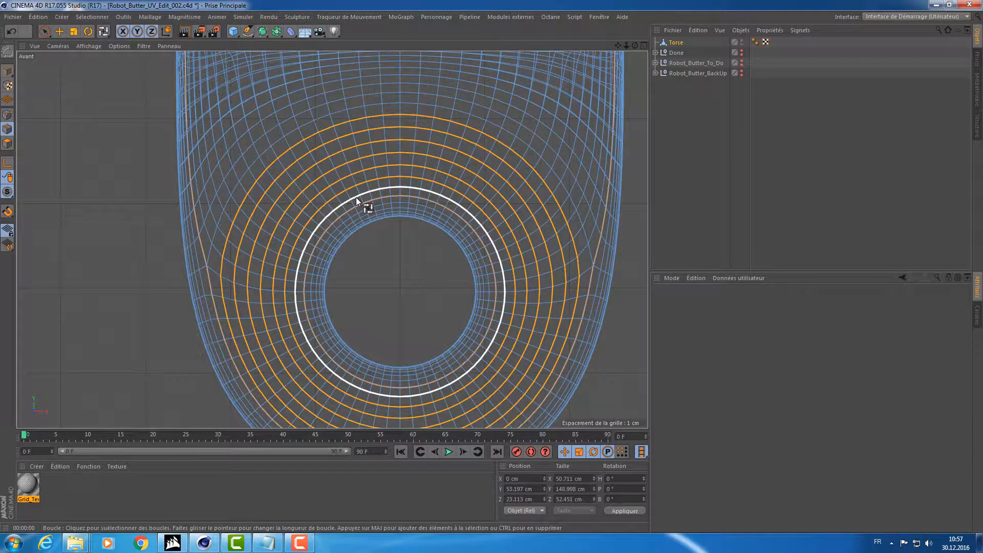
left_click(355, 198, "shift")
left_click(357, 206, "shift")
- Back in the perspective view, add the concentric edge loops around the hole on one arm's inner face to the selection
middle_click(381, 155)
middle_click(132, 101)
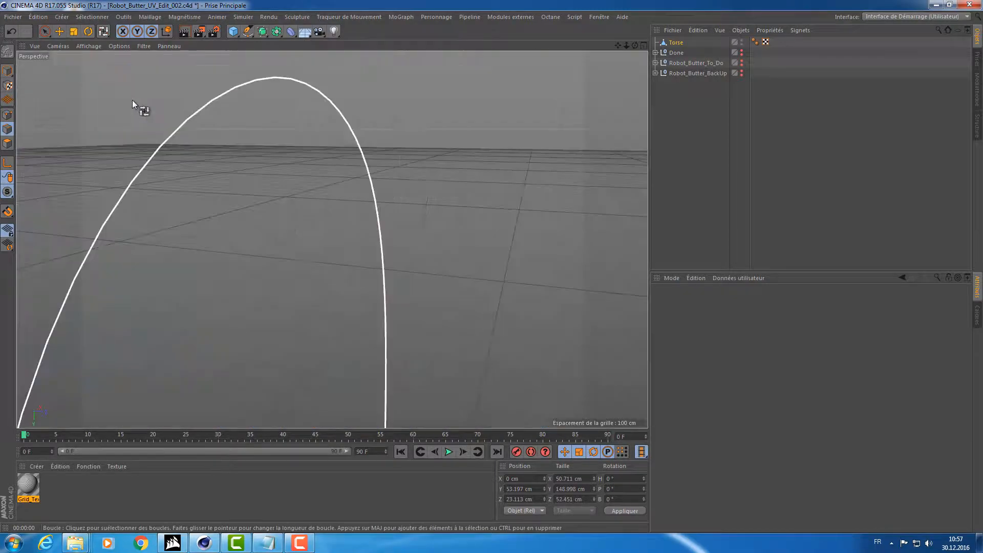
left_click_drag(132, 101, 390, 142, "alt")
left_click(239, 176)
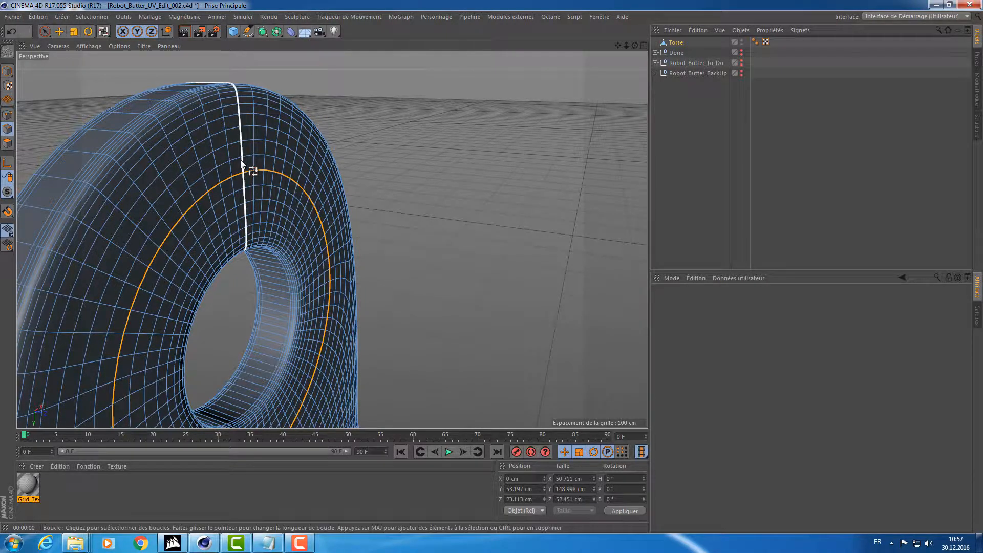
left_click(237, 159, "shift")
left_click(235, 141, "shift")
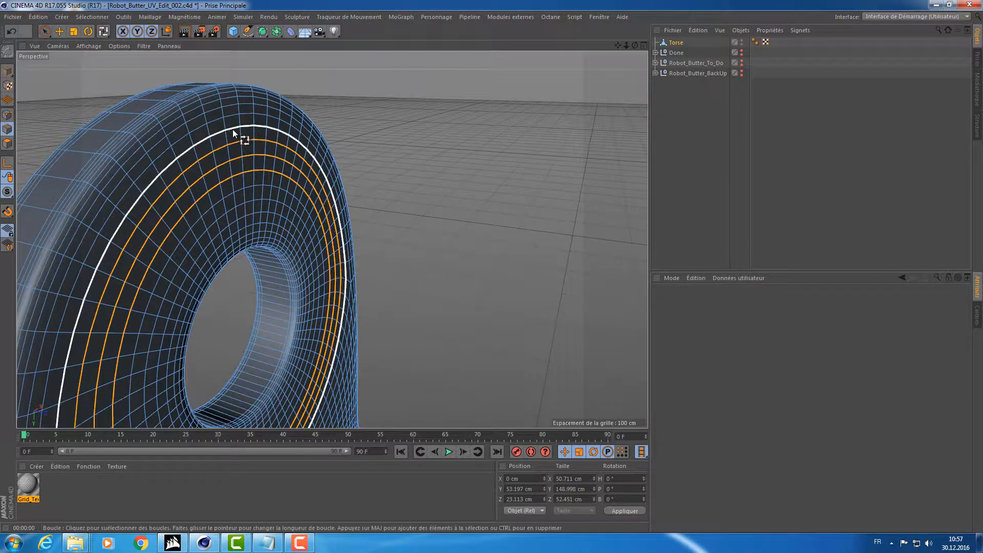
left_click(234, 129, "shift")
left_click(234, 113, "shift")
left_click(241, 187, "shift")
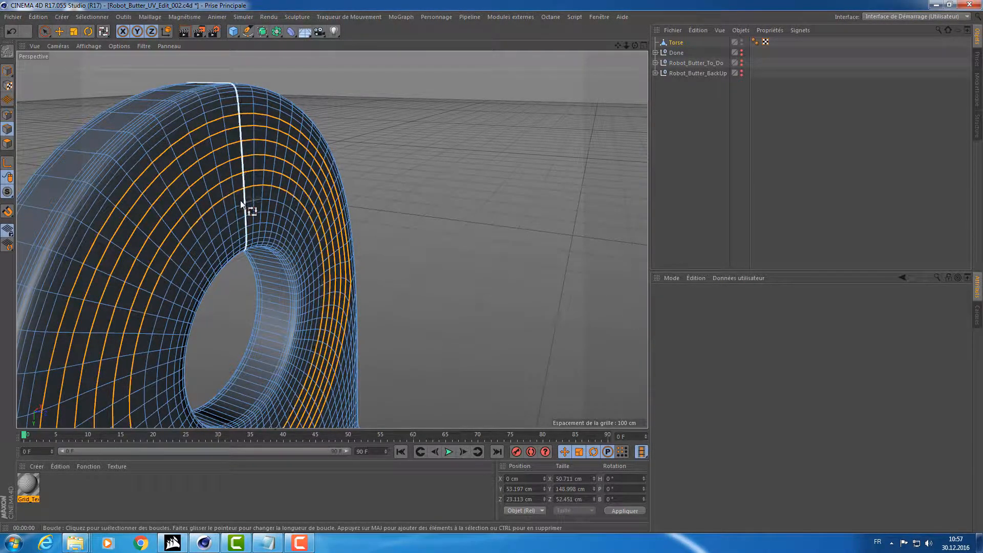
left_click(241, 216, "shift")
left_click(241, 218, "shift")
- Add the concentric edge loops around the hole on the other arm's inner face and dissolve all the selected loops
left_click_drag(227, 231, 319, 198, "alt")
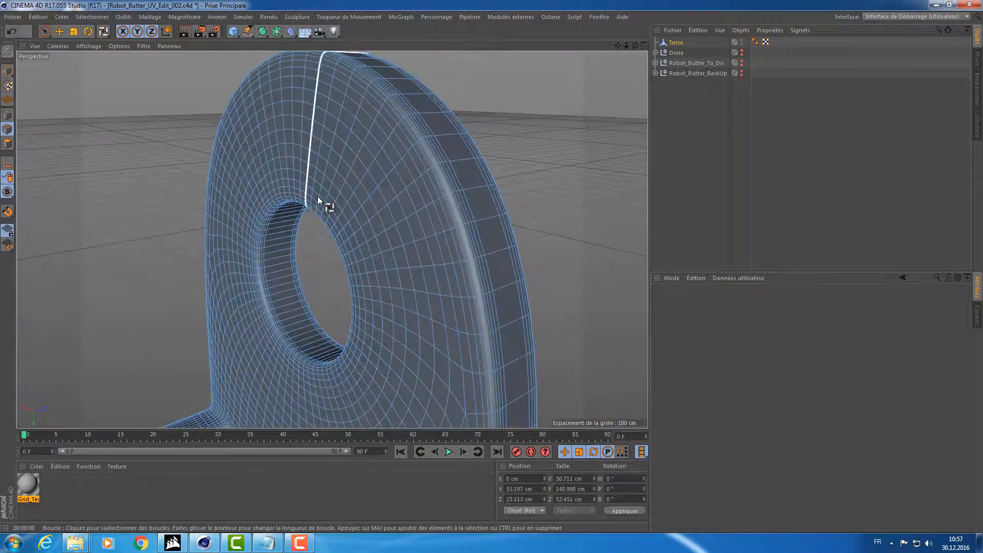
left_click(327, 139, "shift")
left_click(327, 134, "shift")
left_click(332, 118, "shift")
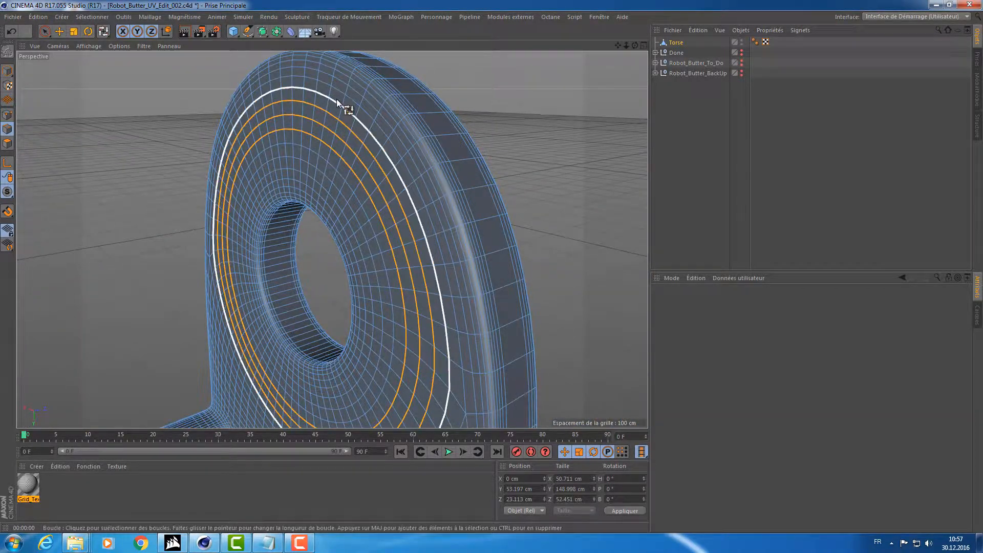
left_click(336, 96, "shift")
left_click(322, 163, "shift")
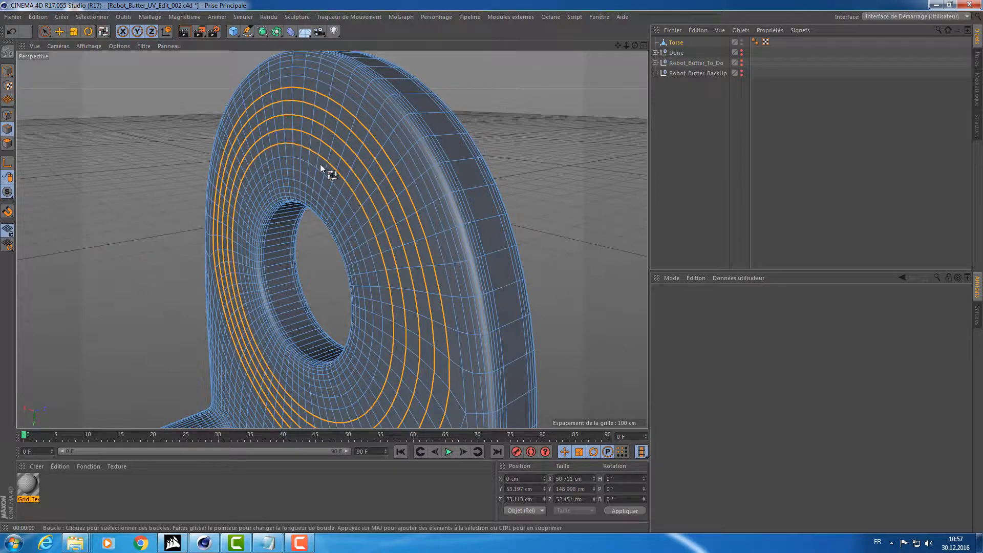
left_click(320, 175, "shift")
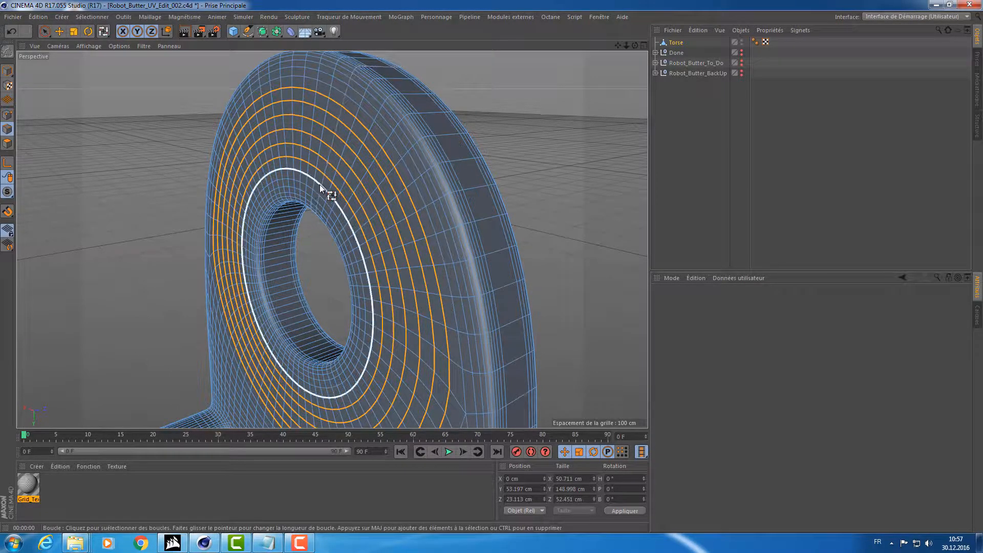
left_click(319, 185, "shift")
left_click(318, 191, "shift")
left_click(317, 198, "shift")
left_click_drag(317, 197, 240, 170, "alt")
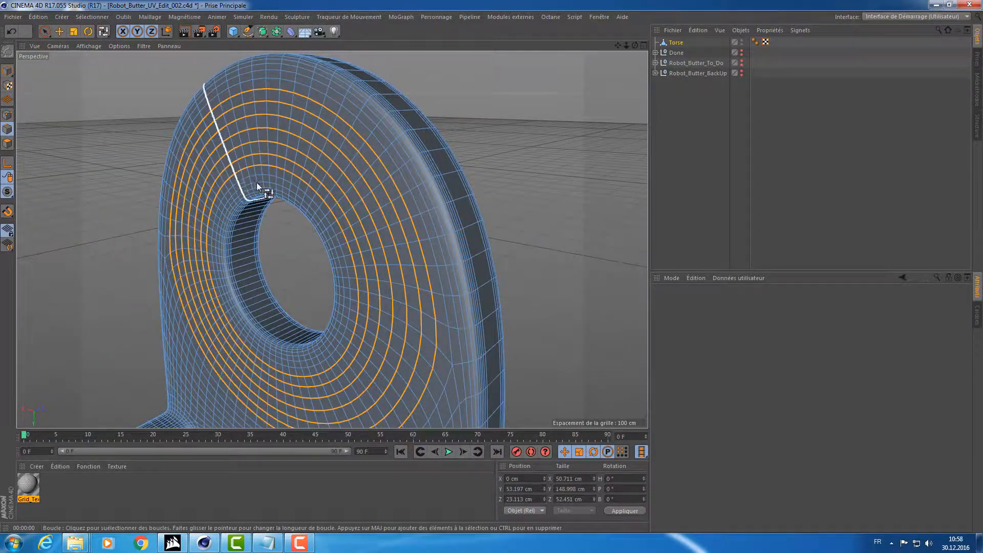
left_click(258, 182, "shift")
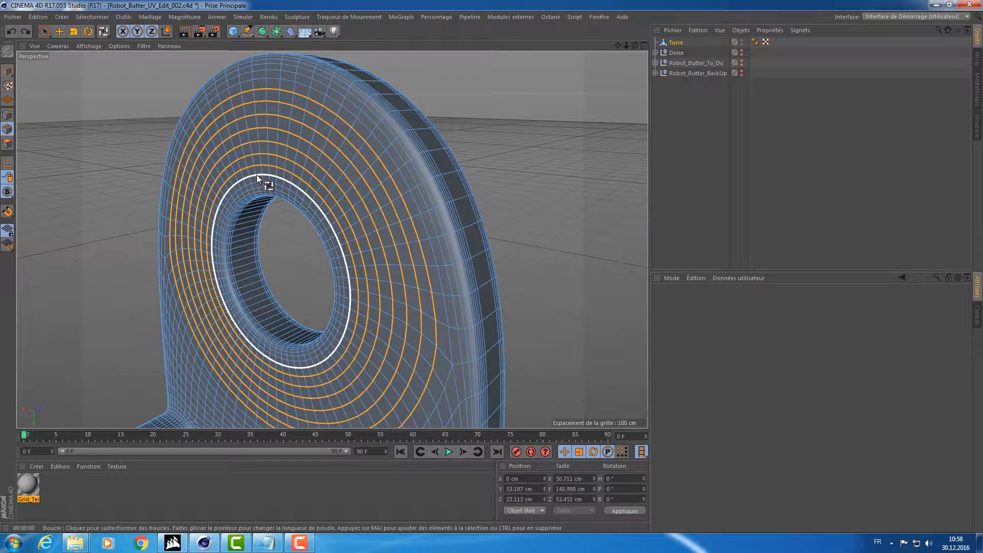
right_click(118, 97)
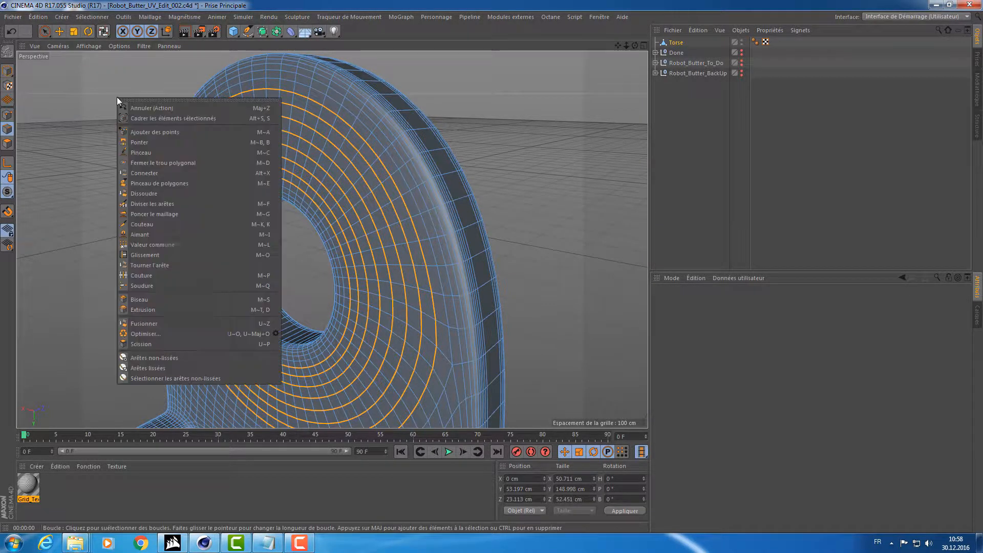
left_click(160, 191)
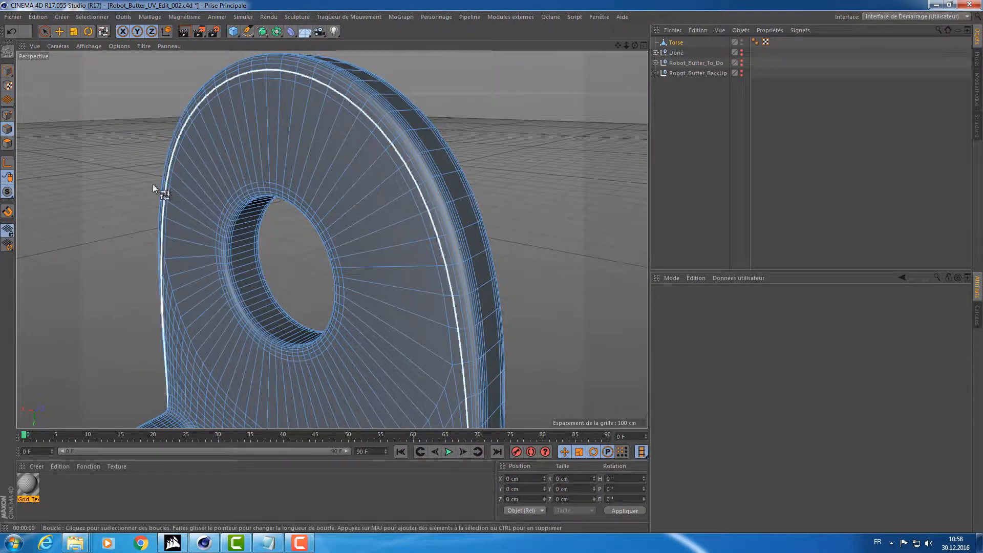
- Check the dissolved arm faces around the holes in perspective and front views, and undo the dissolve of the concentric loops
left_click_drag(69, 178, 167, 192, "alt")
key("e")
left_click(459, 193)
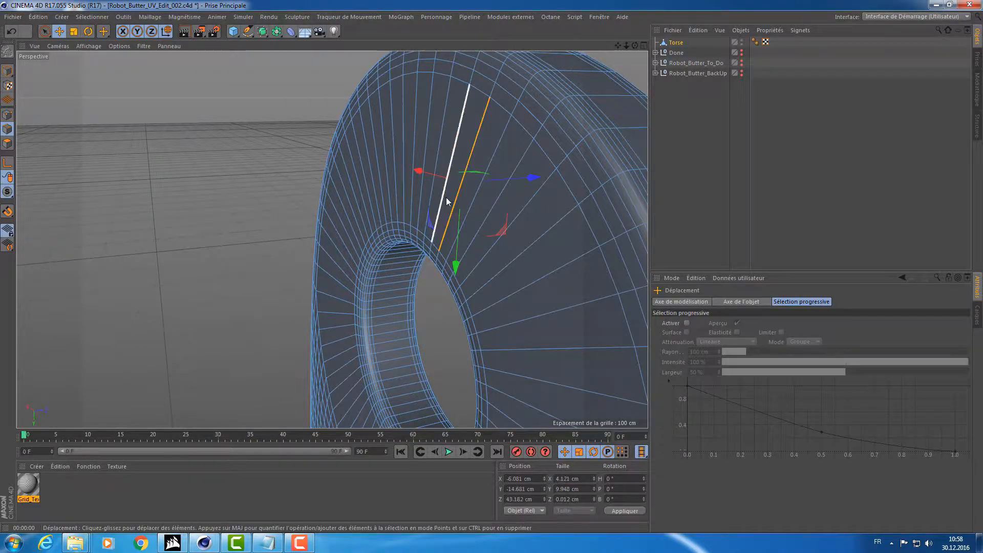
left_click_drag(447, 200, 165, 203, "alt")
middle_click(165, 206)
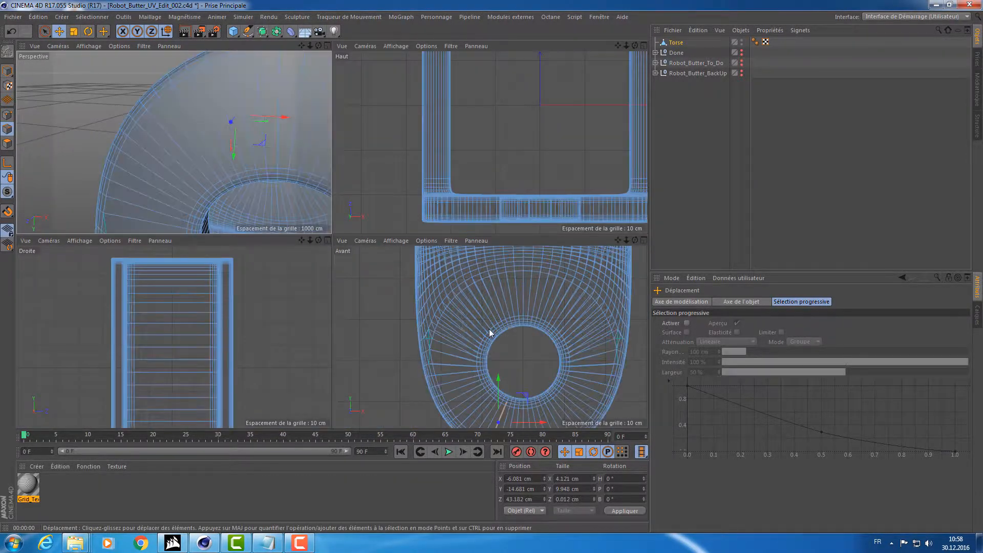
middle_click(413, 331)
middle_click_drag(398, 303, 381, 254, "alt")
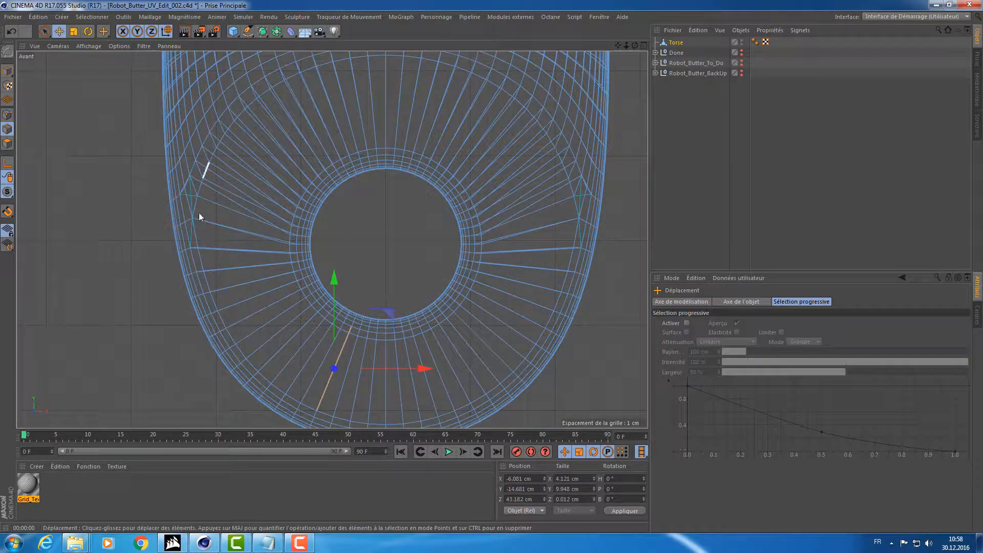
right_click_drag(184, 208, 211, 219, "alt")
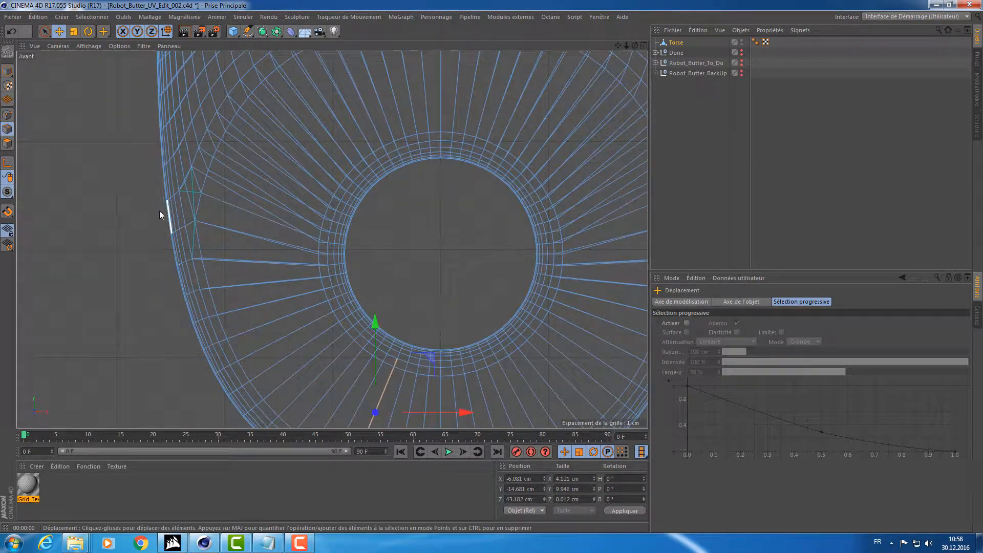
key("ctrl+z")
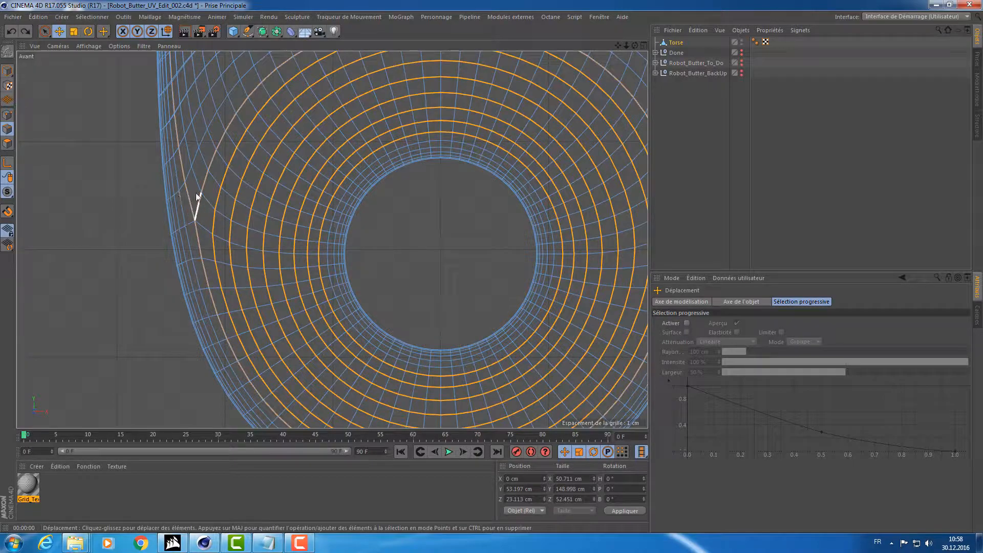
- In the perspective view, use Loop Selection to remove the outermost loops, including the one running down the torso, from the selection on the arm's outer face
scroll(256, 157, "down", 8)
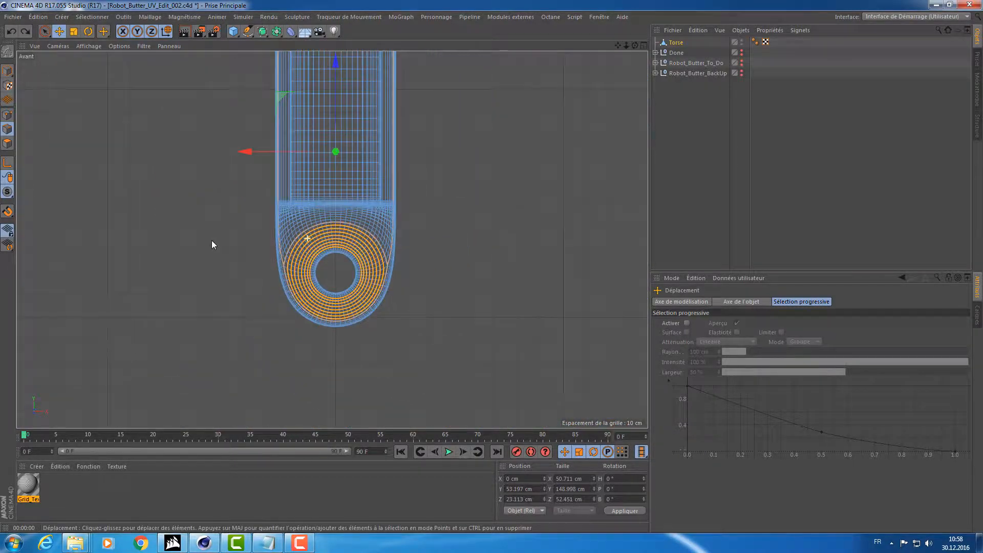
middle_click(211, 241)
middle_click(206, 142)
left_click_drag(206, 143, 405, 174, "alt")
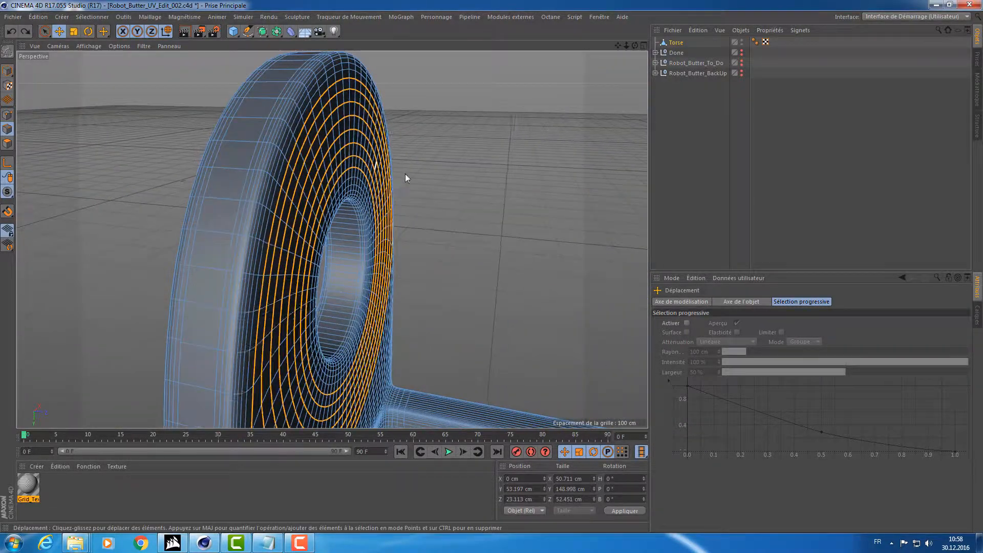
right_click_drag(404, 173, 349, 214, "alt")
left_click_drag(349, 214, 358, 258, "alt")
right_click_drag(358, 258, 315, 201, "alt")
left_click_drag(314, 200, 254, 197, "alt")
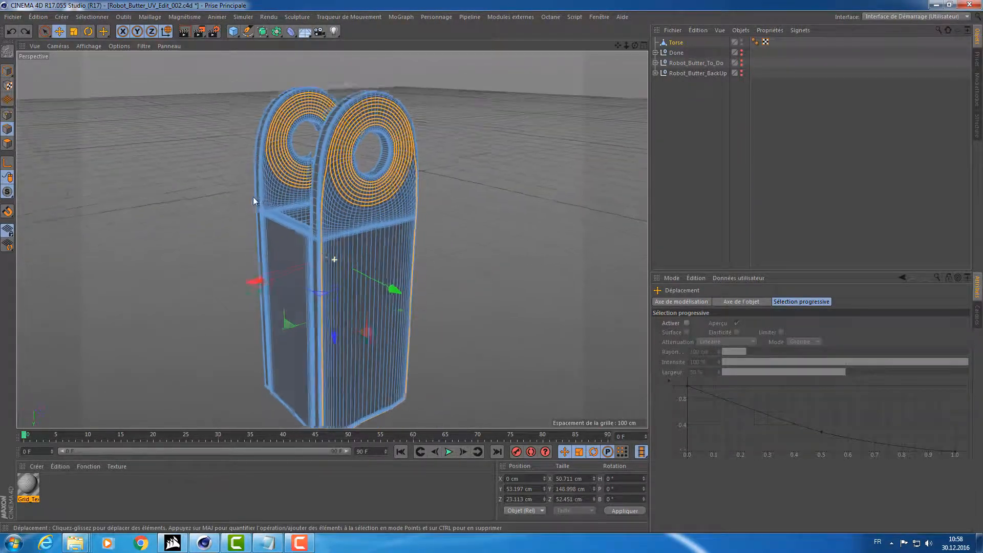
right_click_drag(253, 197, 407, 195, "alt")
middle_click_drag(407, 194, 331, 239, "alt")
left_click_drag(331, 239, 291, 243, "alt")
right_click_drag(291, 242, 296, 171, "alt")
left_click_drag(296, 171, 286, 142, "alt")
right_click(287, 142)
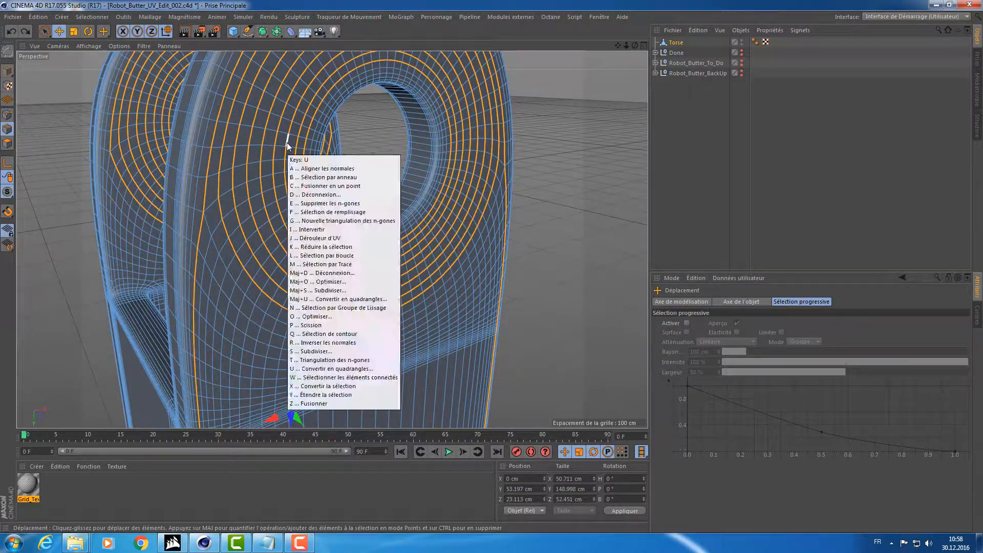
left_click(307, 165)
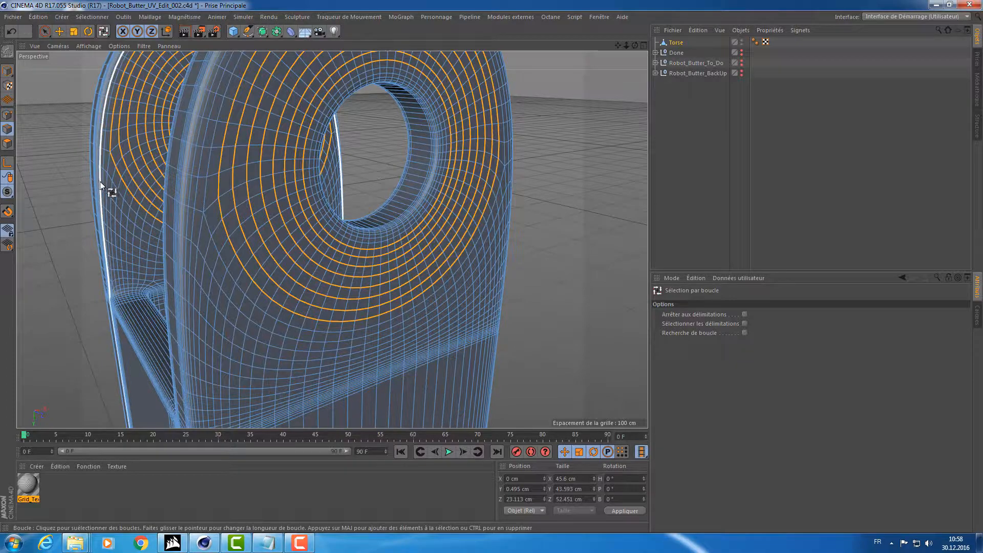
- Check the selected loops on the opposite arm and dissolve all selected loops around both holes
key("e")
left_click_drag(149, 189, 345, 194, "alt")
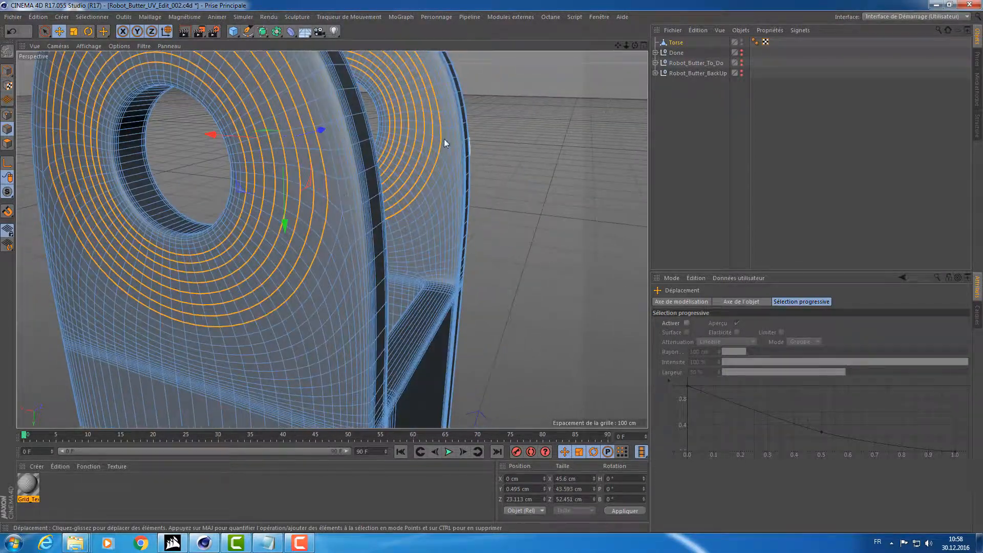
key("u")
key("l")
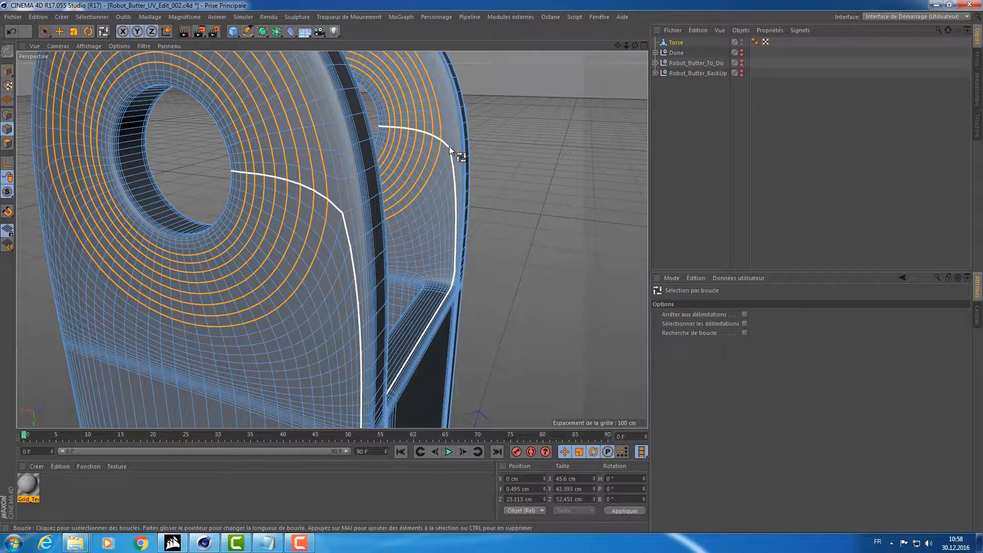
left_click_drag(505, 139, 219, 107, "alt")
right_click(195, 100)
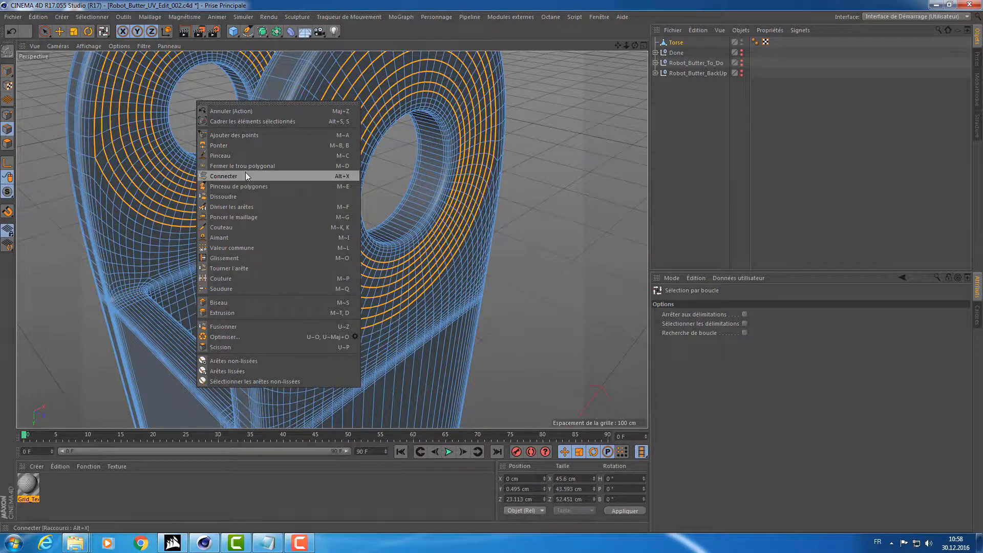
left_click(241, 196)
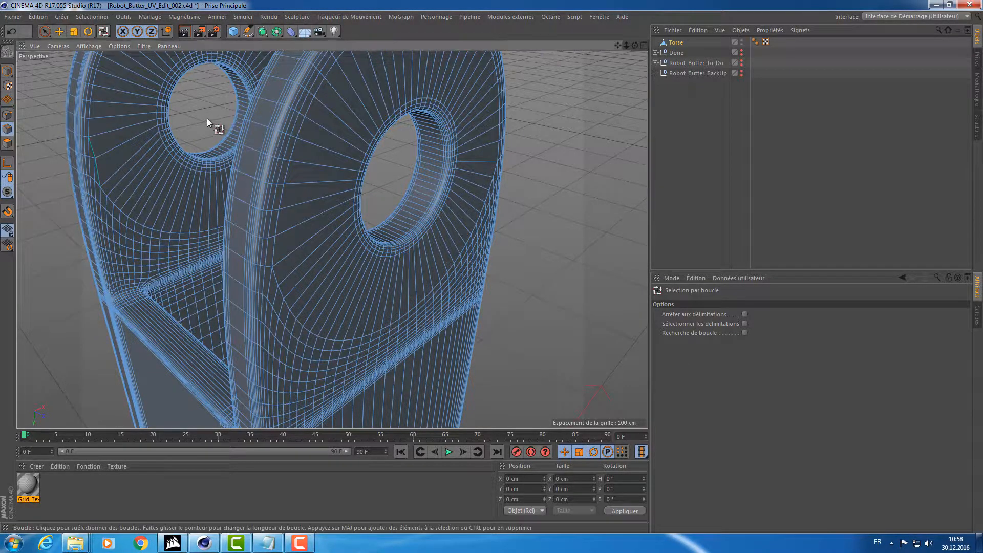
- Examine the dissolved arm faces in the front and perspective views, and undo this dissolve
middle_click(212, 123)
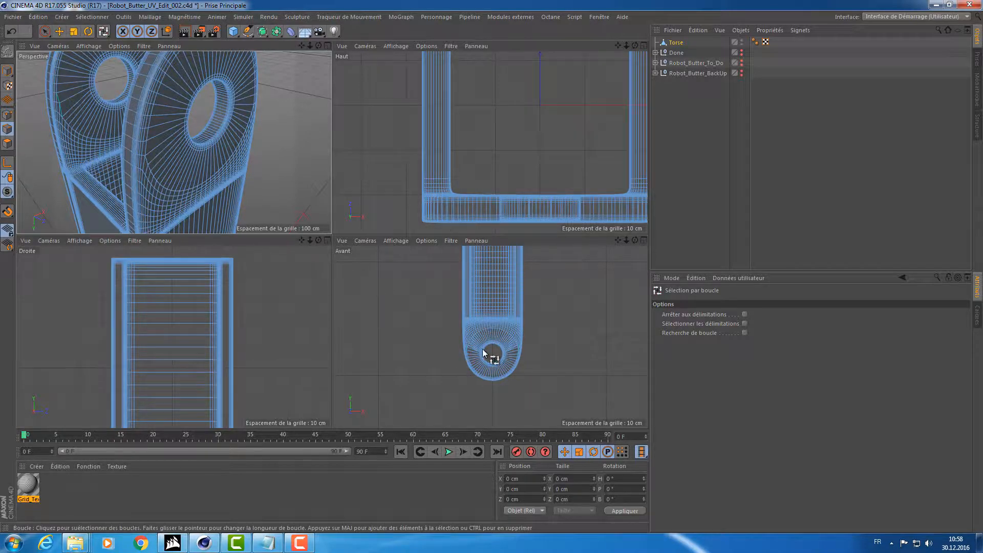
middle_click(484, 354)
scroll(380, 268, "up", 6)
middle_click(380, 268)
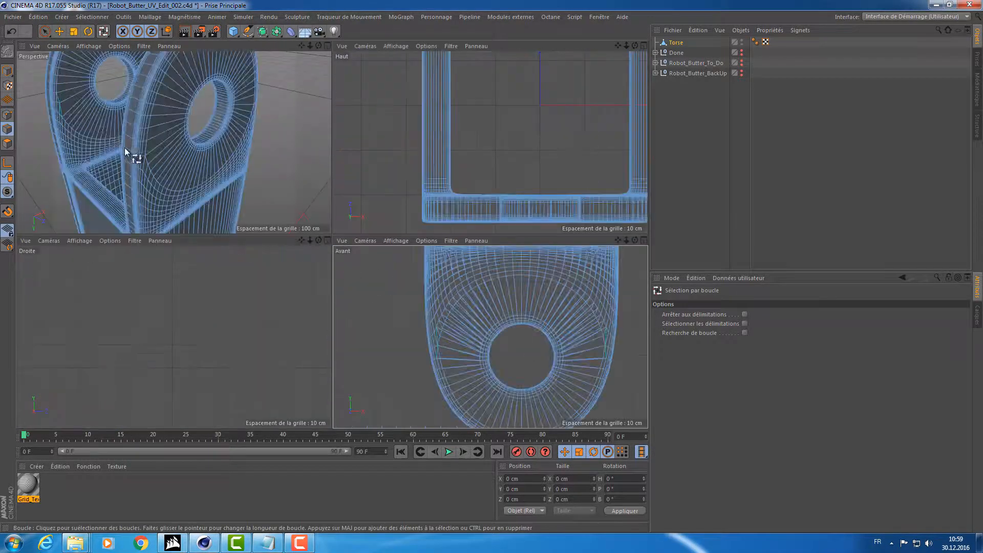
middle_click(133, 140)
scroll(170, 133, "up", 4)
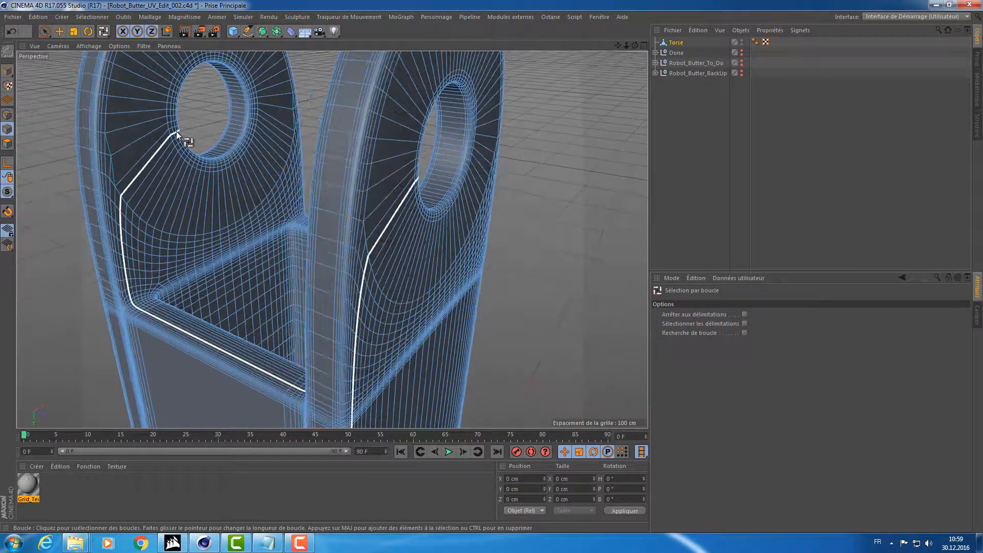
left_click_drag(186, 131, 105, 156, "alt")
key("e")
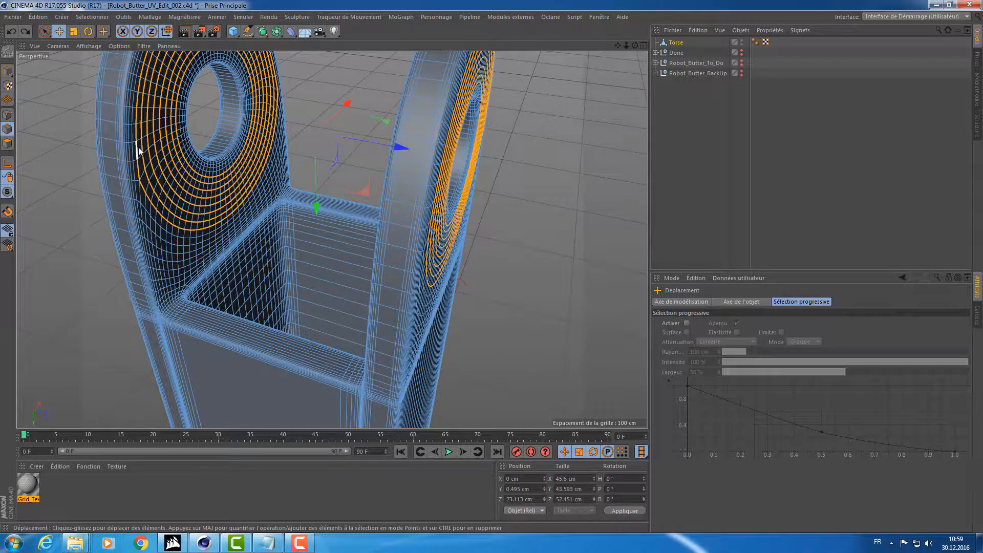
- Deselect the outermost concentric loop on each arm's inner face and dissolve the remaining selected loops
key("u")
key("l")
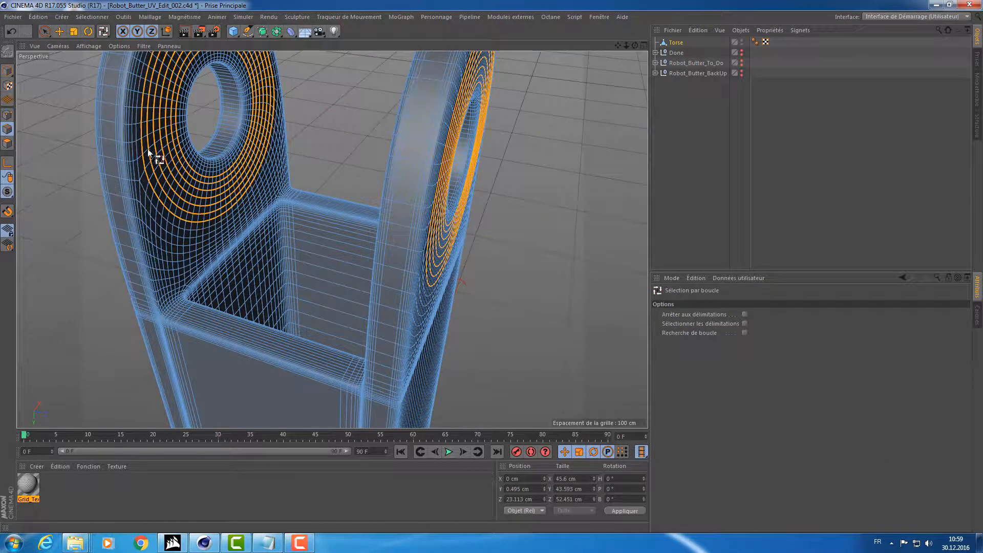
left_click_drag(147, 149, 485, 136, "alt")
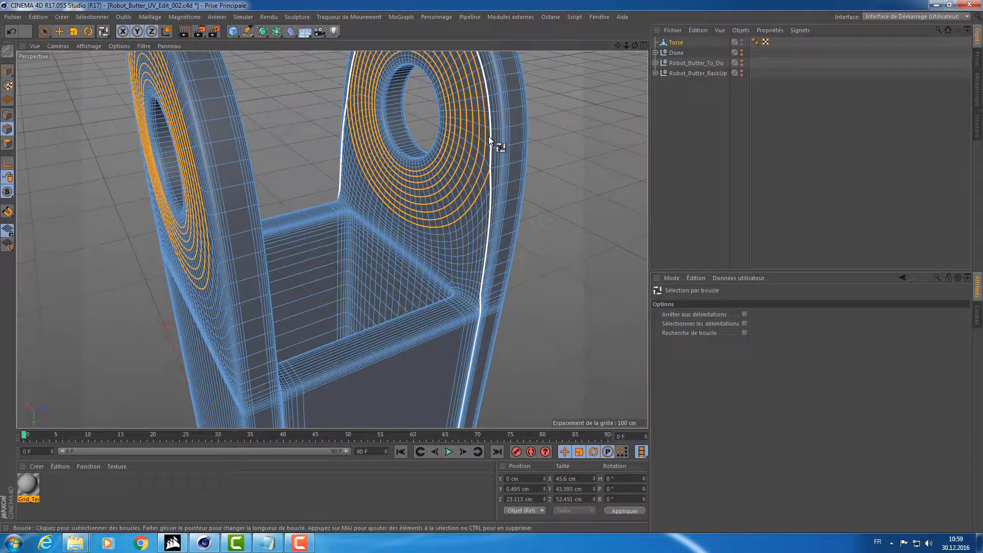
left_click(489, 176, "ctrl")
right_click(288, 76)
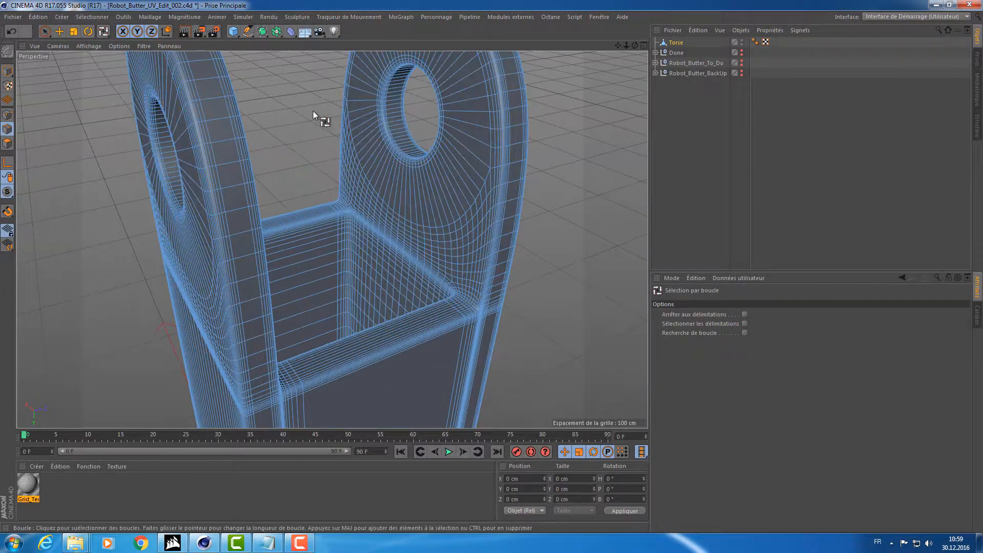
- Switch to Model mode and apply the Grid_Tex material to the Torse object
key("e")
scroll(310, 112, "up", 5)
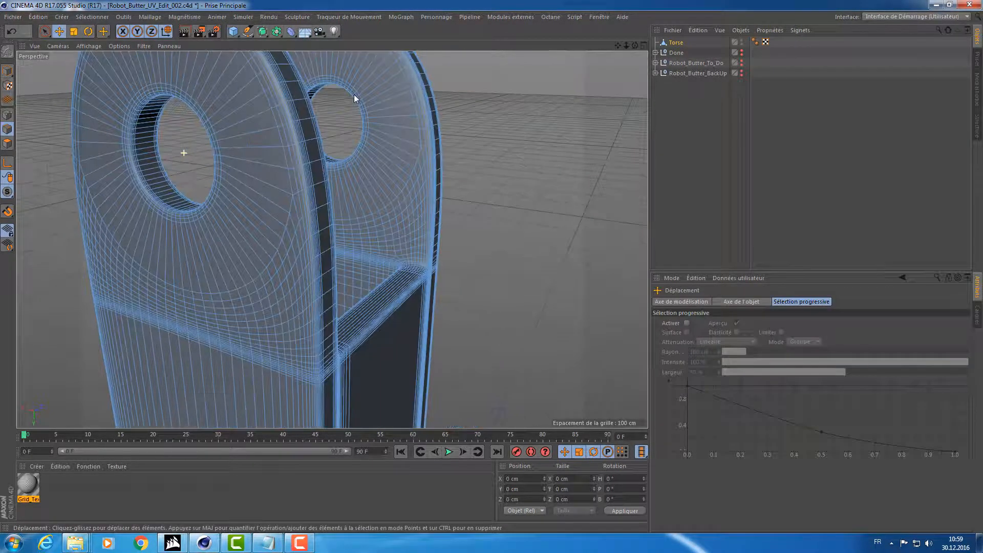
left_click_drag(354, 94, 419, 148, "alt")
scroll(225, 113, "down", 5)
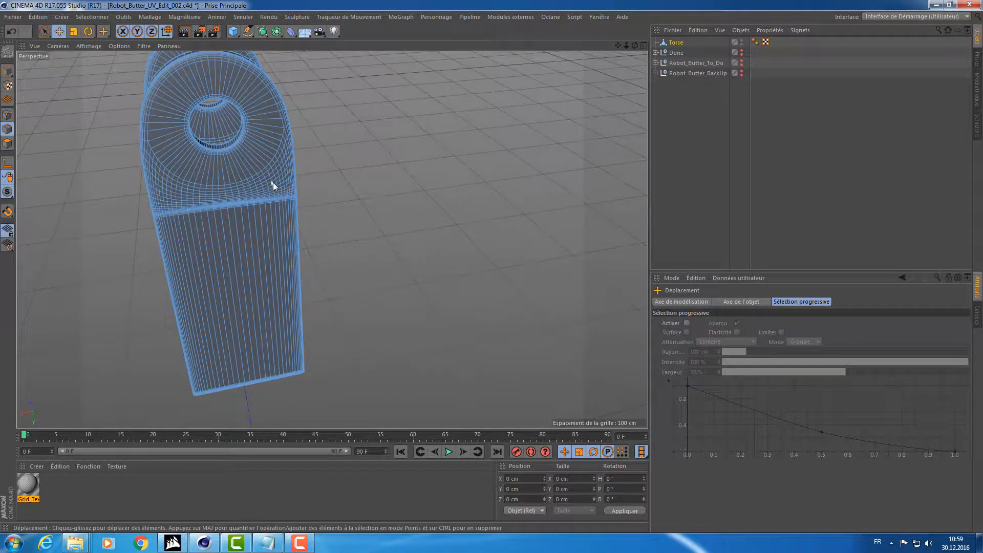
left_click_drag(291, 152, 168, 147, "alt")
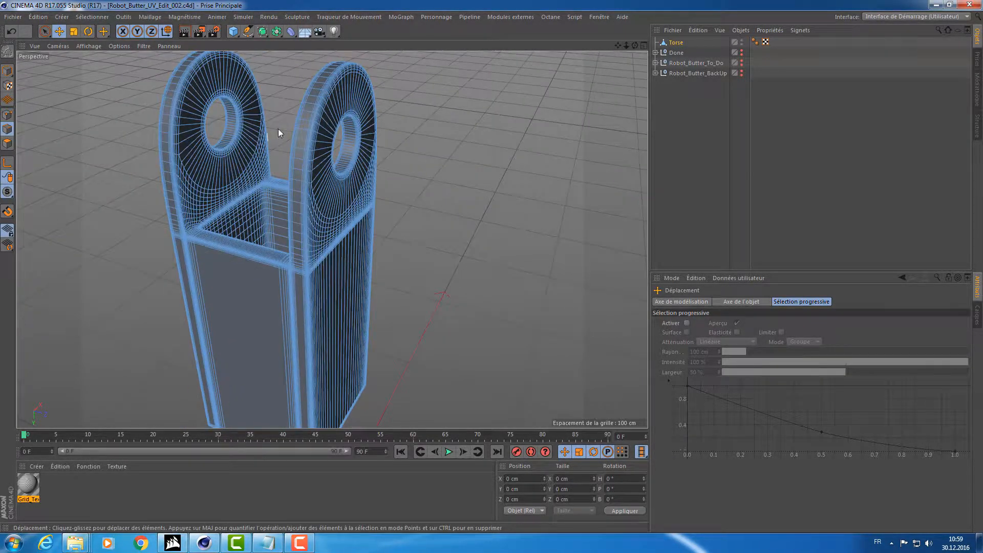
left_click_drag(278, 134, 302, 134, "alt")
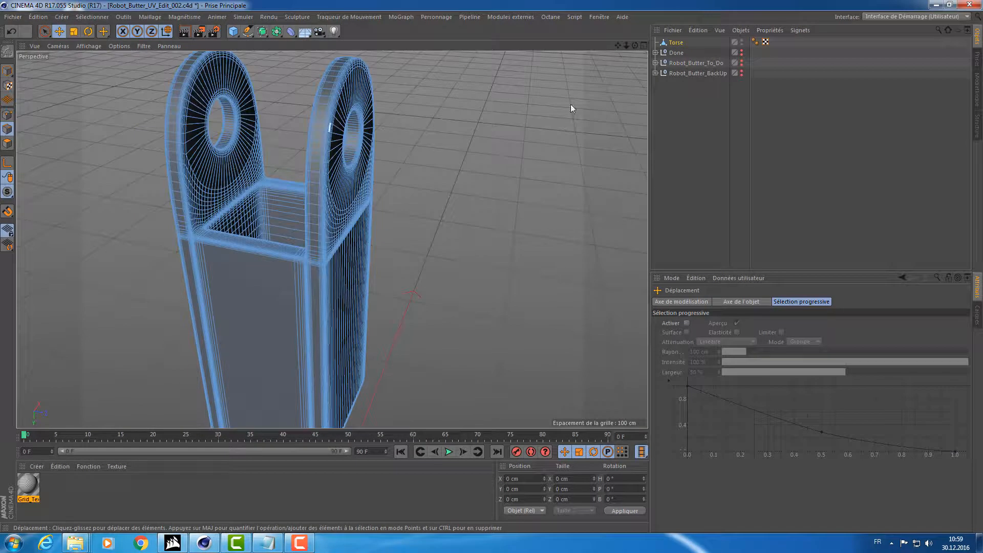
left_click(676, 43)
left_click_drag(30, 484, 41, 476)
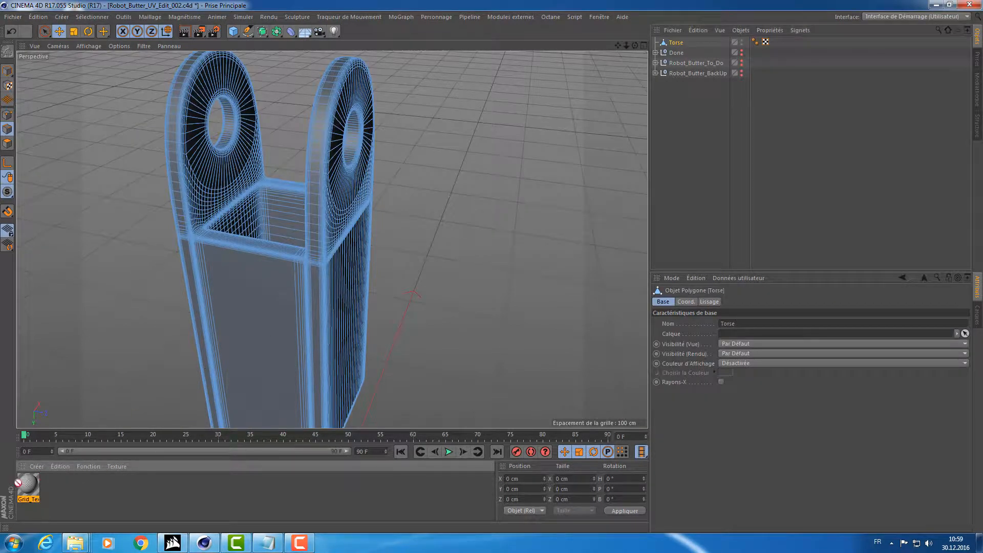
left_click(8, 71)
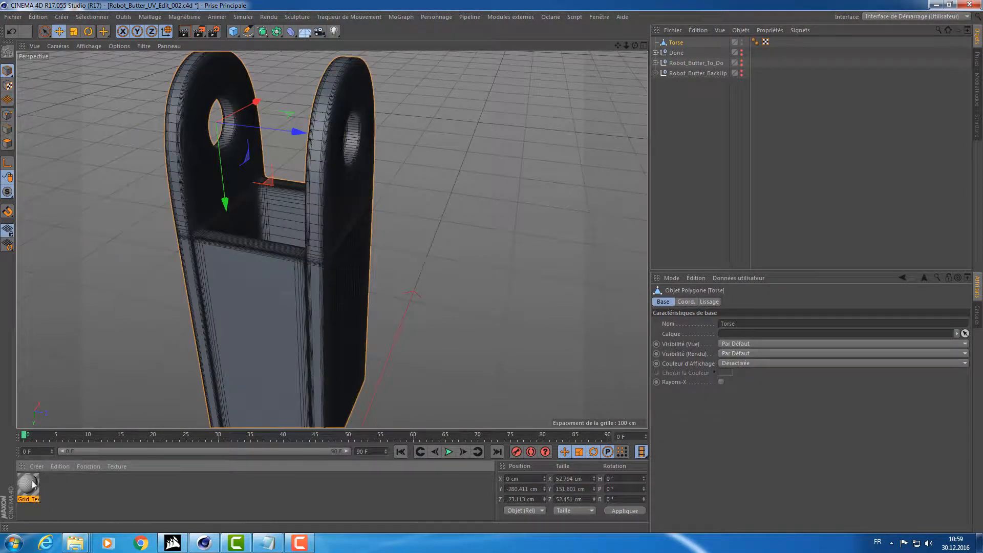
left_click_drag(32, 484, 414, 281)
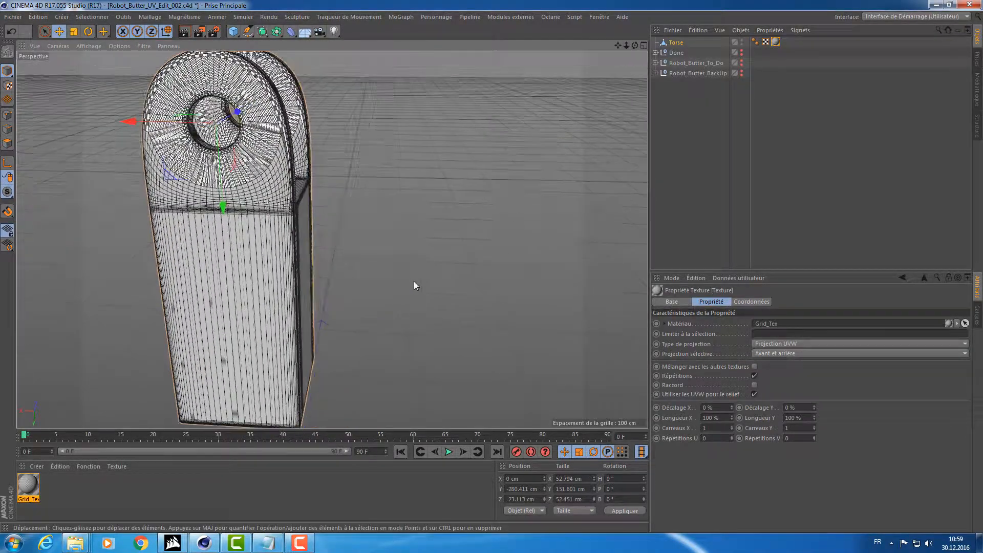
- Switch to the BP UV Edit layout, select all of the torso's UV polygons and examine its UV mesh
left_click(888, 17)
left_click(884, 46)
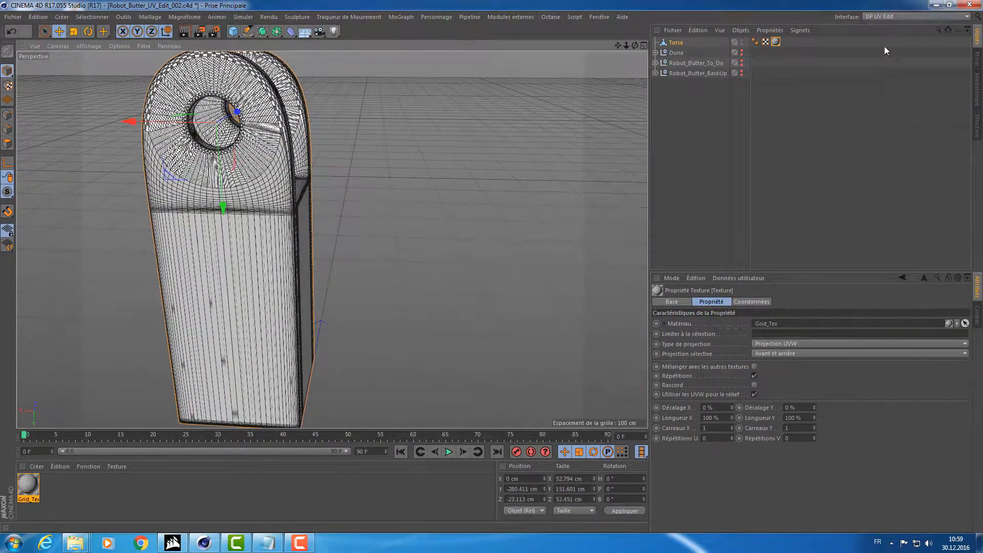
left_click(235, 31)
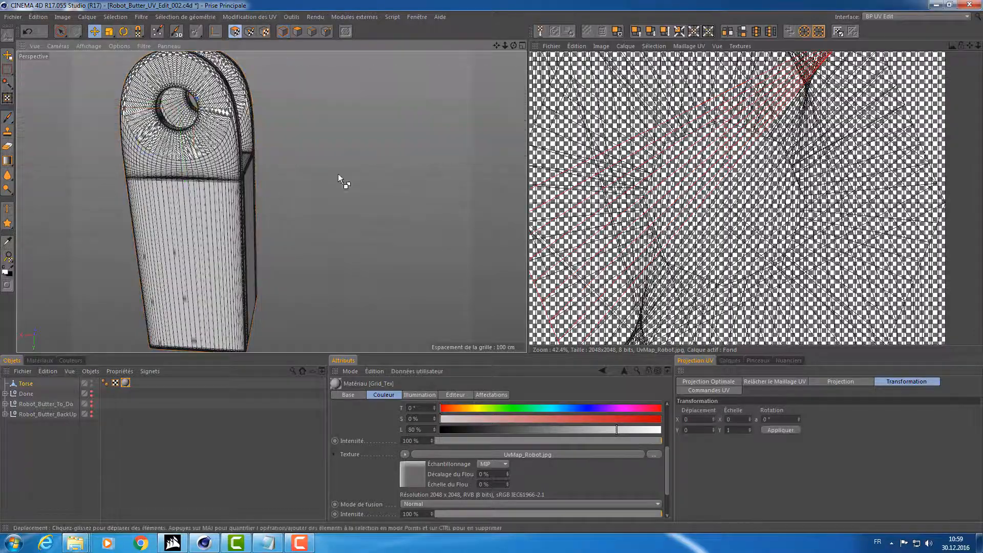
key("ctrl+a")
scroll(719, 148, "up", 2)
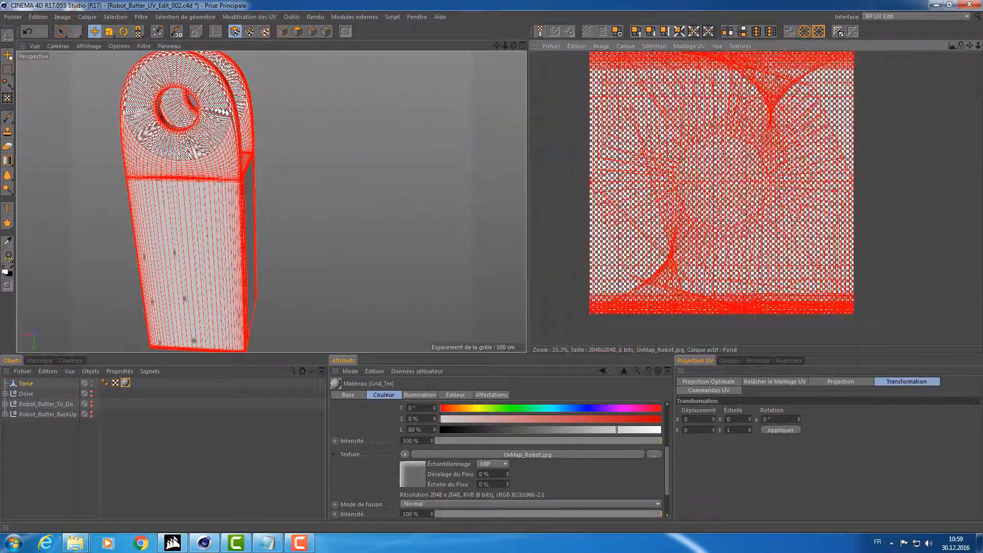
scroll(676, 247, "up", 10)
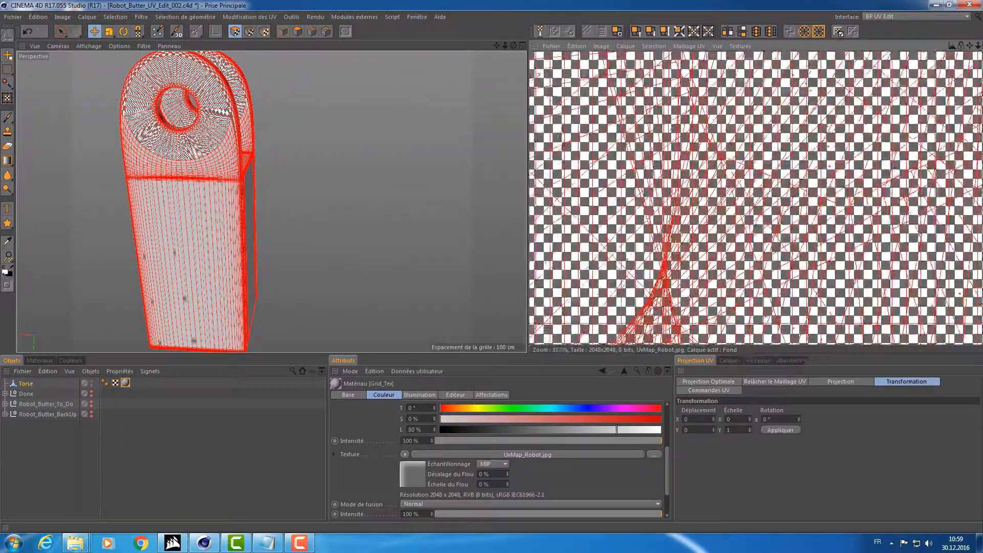
scroll(676, 247, "down", 10)
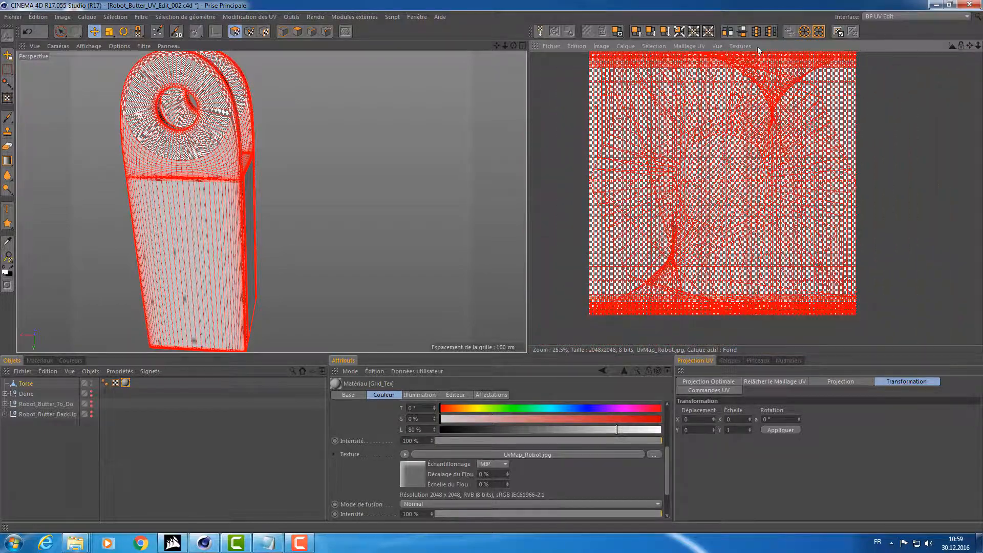
- Try the Cubic and Cubic 2 UV projections on the torso, then apply the Box projection
left_click_drag(316, 200, 202, 187, "alt")
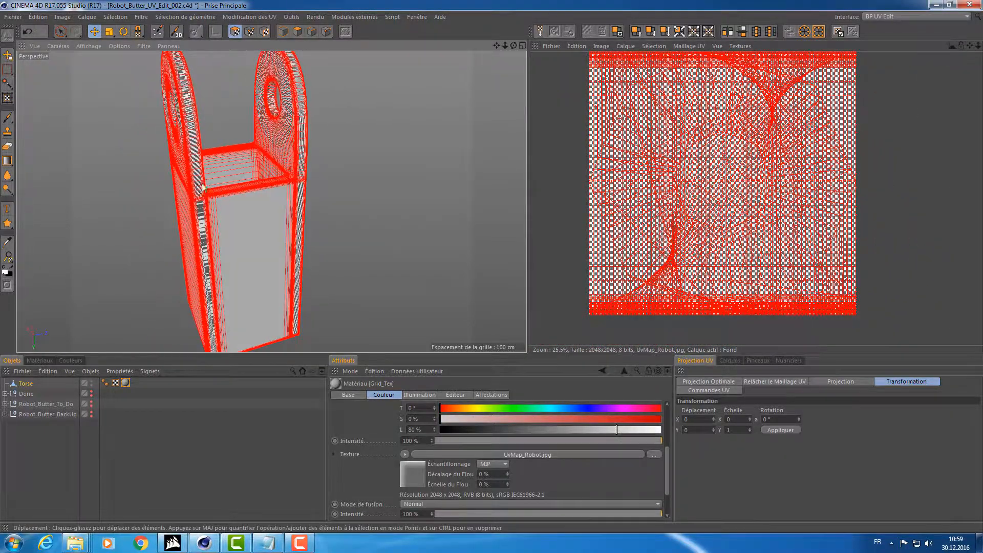
left_click(769, 381)
left_click(840, 382)
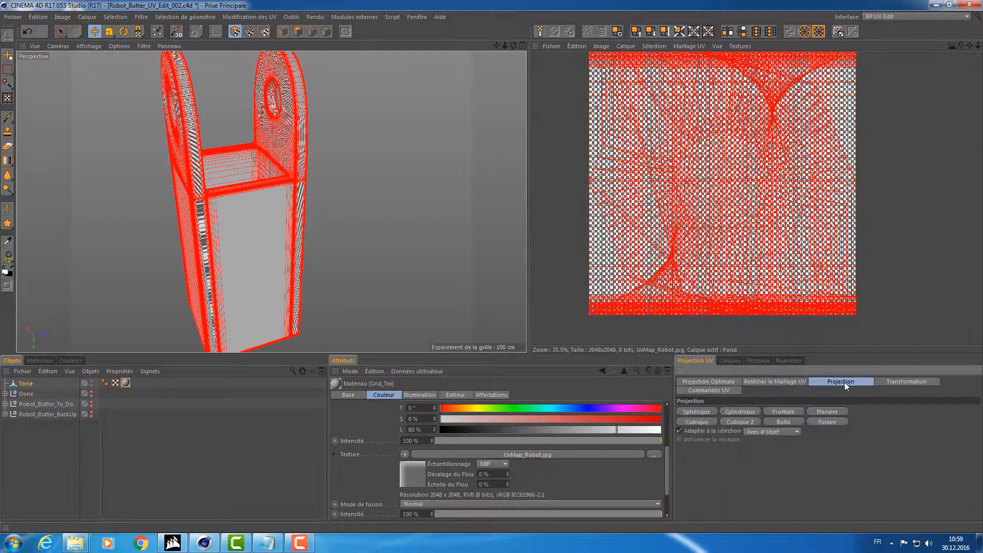
left_click(697, 424)
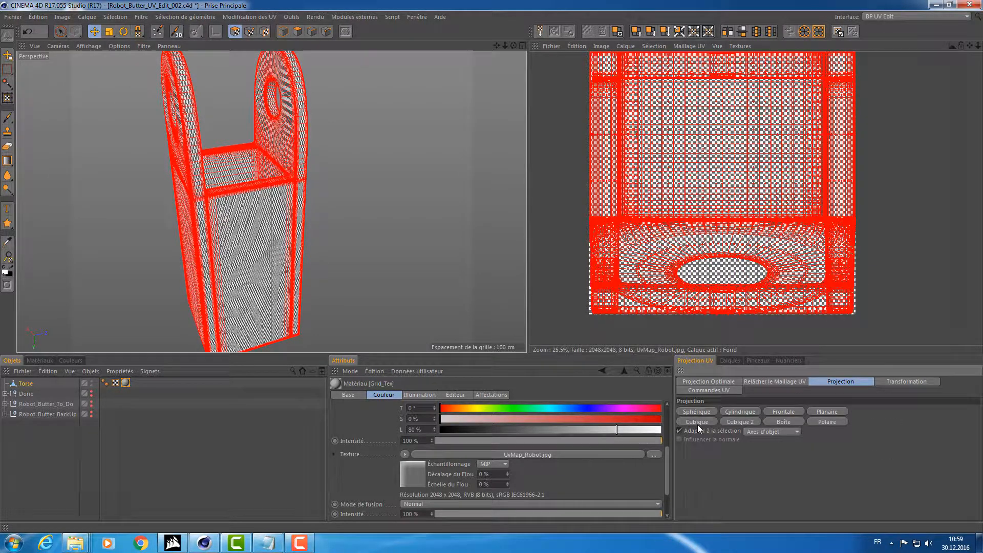
left_click(753, 420)
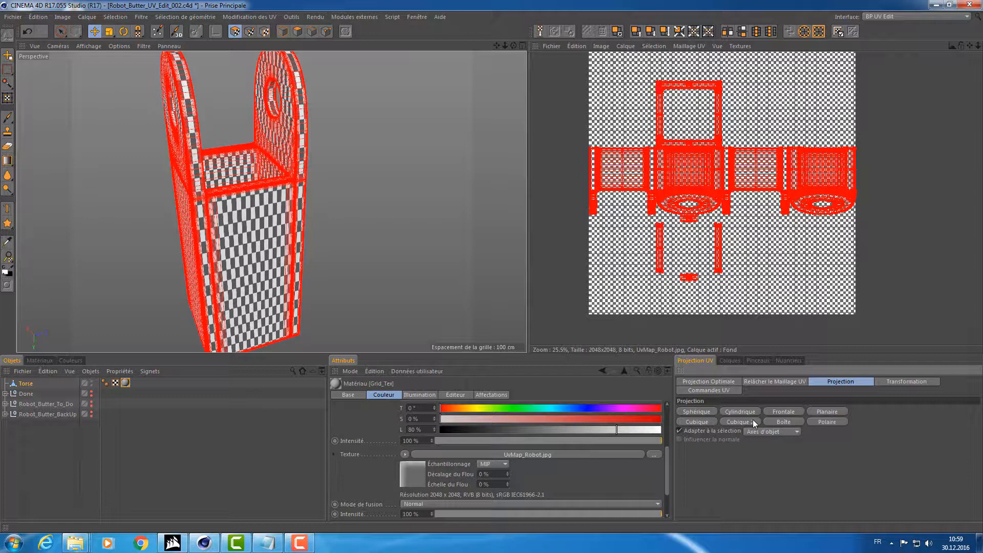
left_click(776, 421)
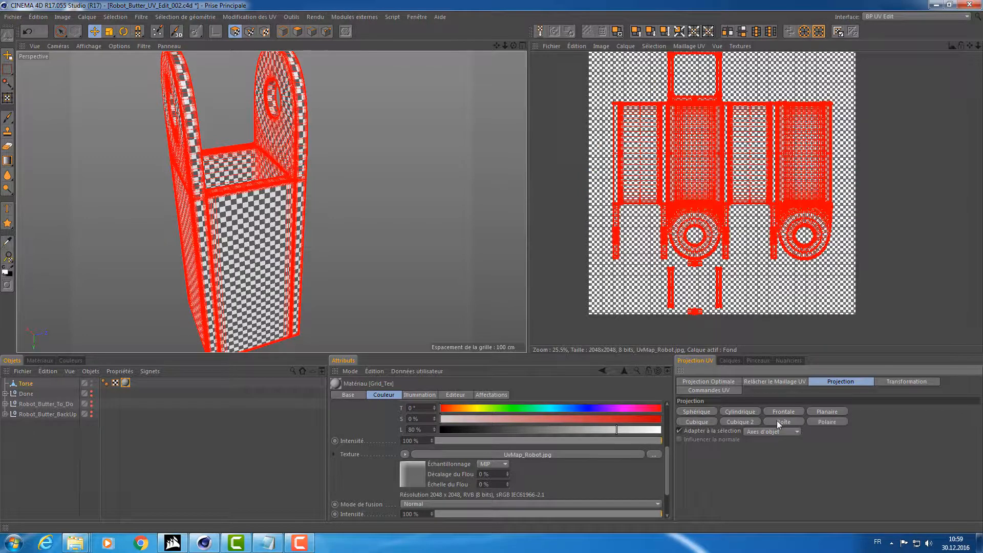
- Examine the grid texture on the torso's outer walls, rounded edges and corner in the perspective view
left_click_drag(356, 243, 225, 215, "alt")
right_click_drag(225, 215, 276, 232, "alt")
left_click_drag(272, 236, 548, 219, "alt")
middle_click_drag(153, 148, 313, 185, "alt")
left_click_drag(313, 184, 394, 174, "alt")
right_click_drag(318, 148, 392, 140, "alt")
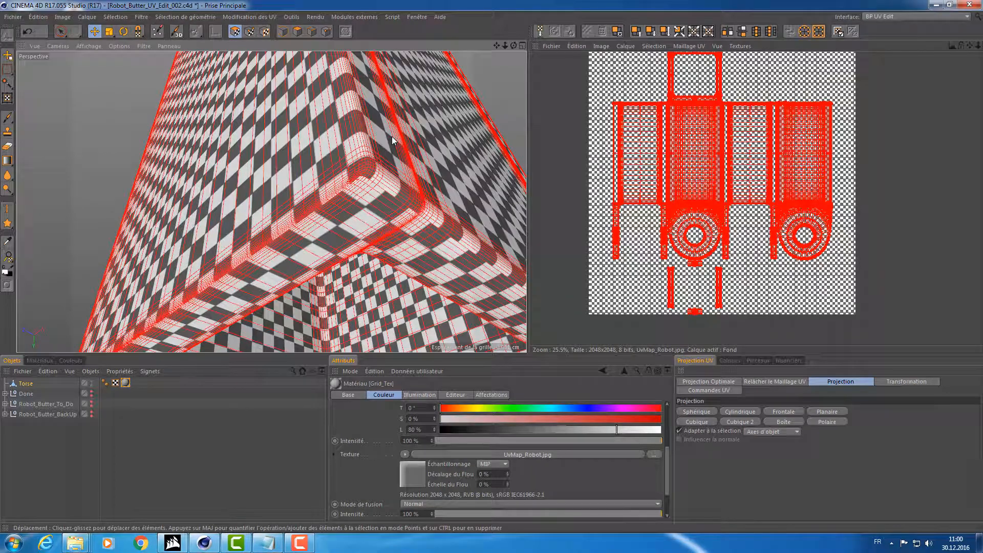
left_click_drag(393, 137, 389, 149, "alt")
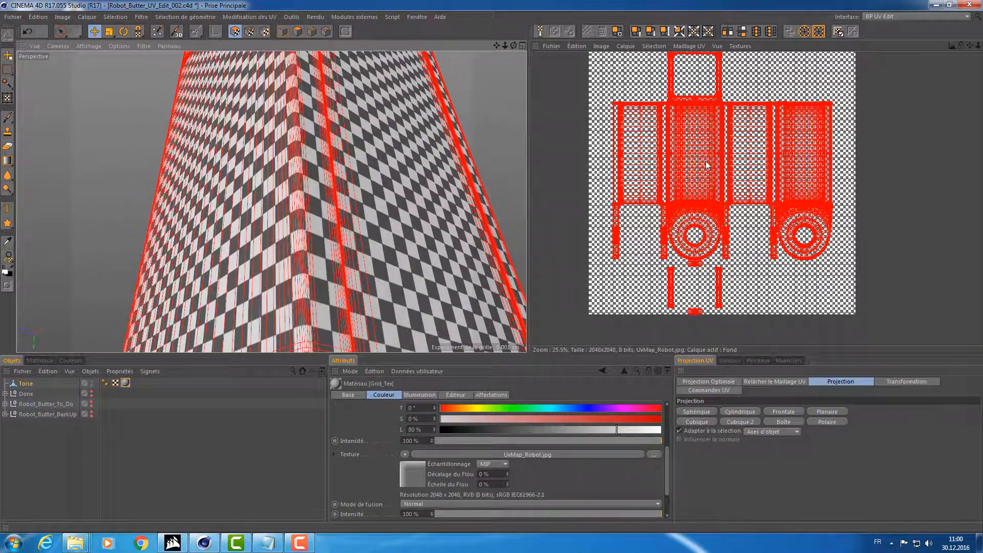
- Examine the torso's projected UV islands up close, including the frame island, the side walls and the ring-shaped arm faces
scroll(710, 260, "up", 5)
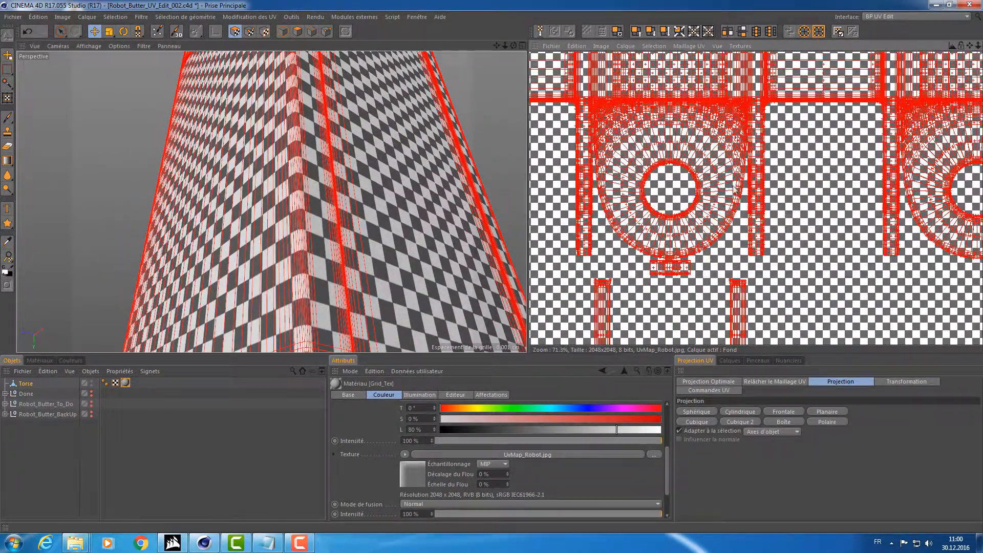
scroll(845, 194, "down", 3)
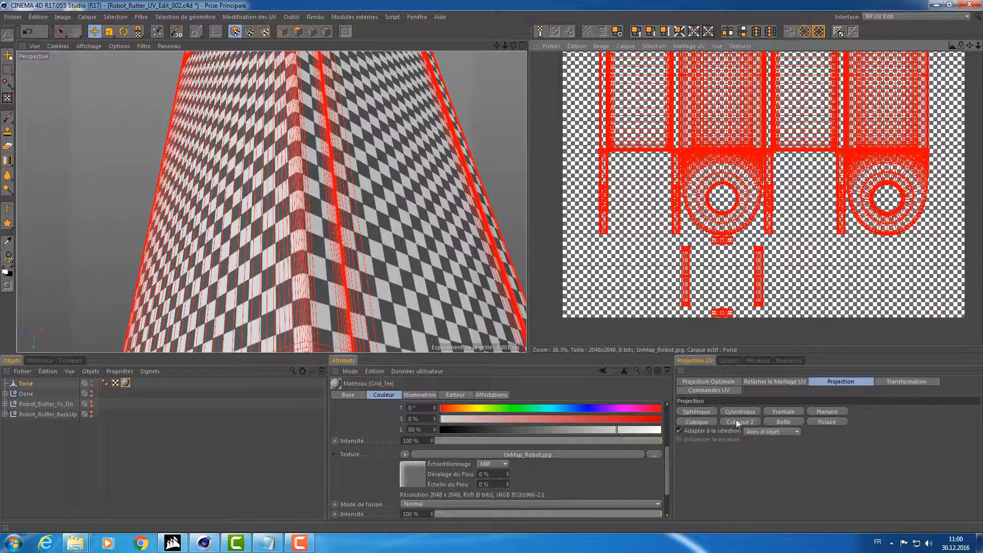
scroll(739, 216, "up", 4)
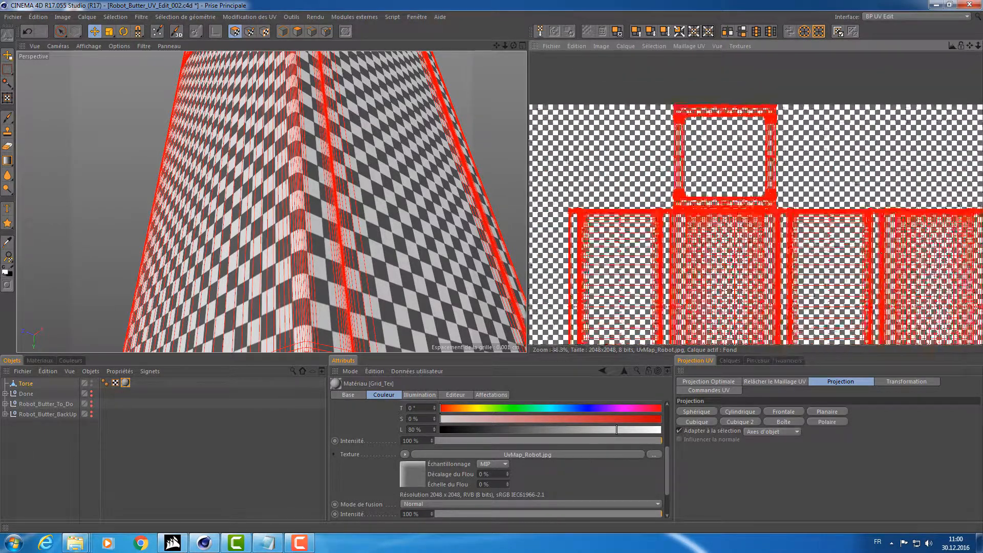
scroll(666, 230, "down", 3)
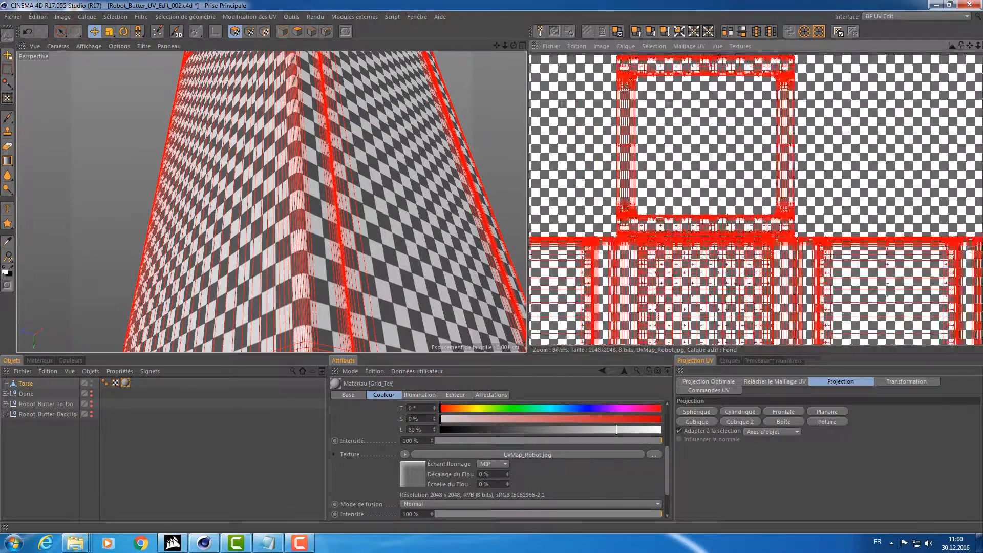
scroll(670, 237, "down", 3)
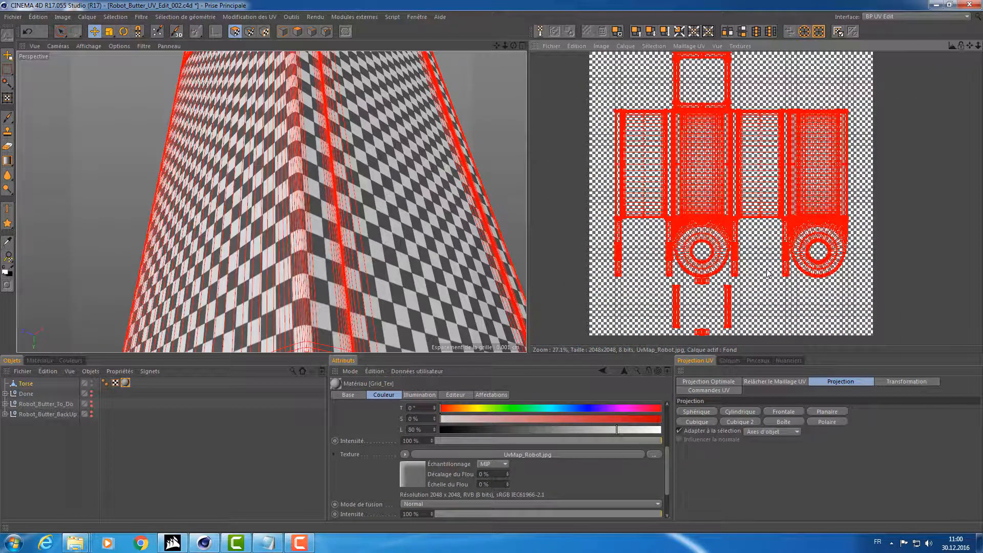
scroll(661, 186, "up", 7)
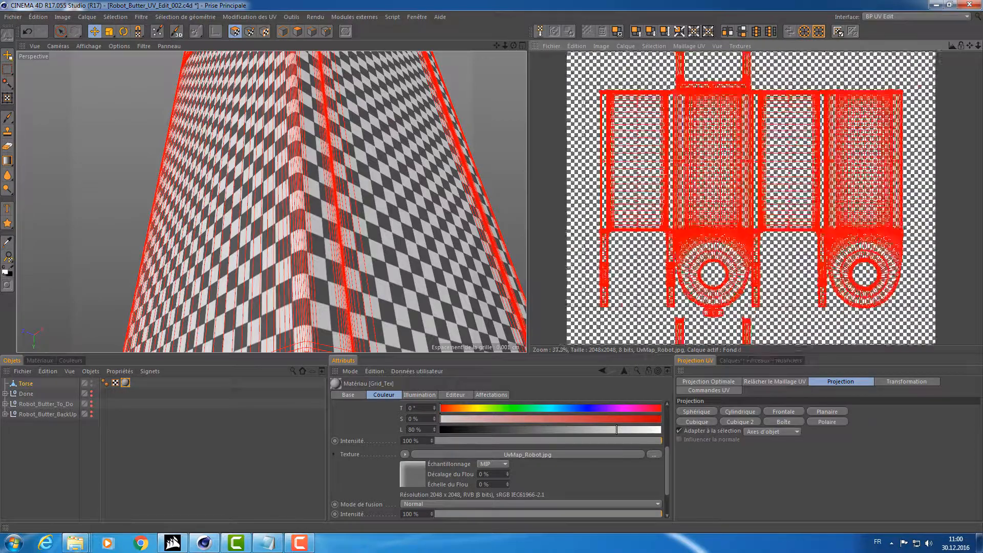
scroll(665, 234, "up", 5)
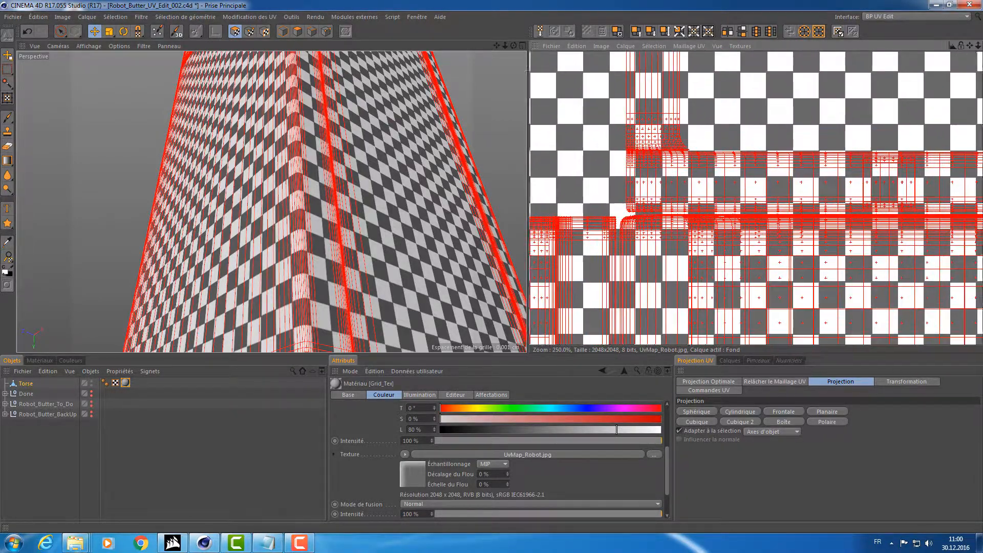
scroll(664, 234, "down", 10)
scroll(665, 235, "down", 4)
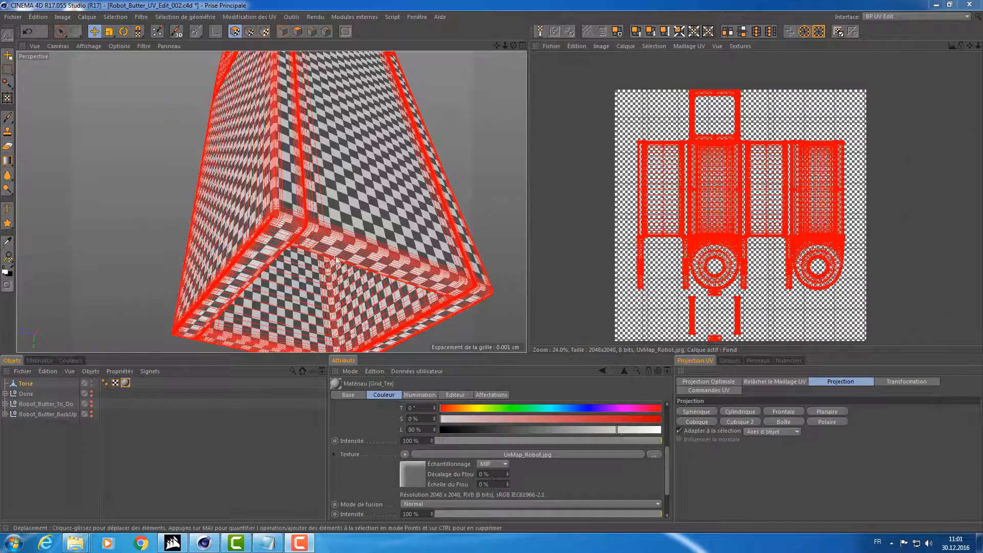
- Examine how evenly the grid texture covers the torso's walls, inner cavity and arms from several angles
left_click_drag(337, 153, 397, 206, "alt")
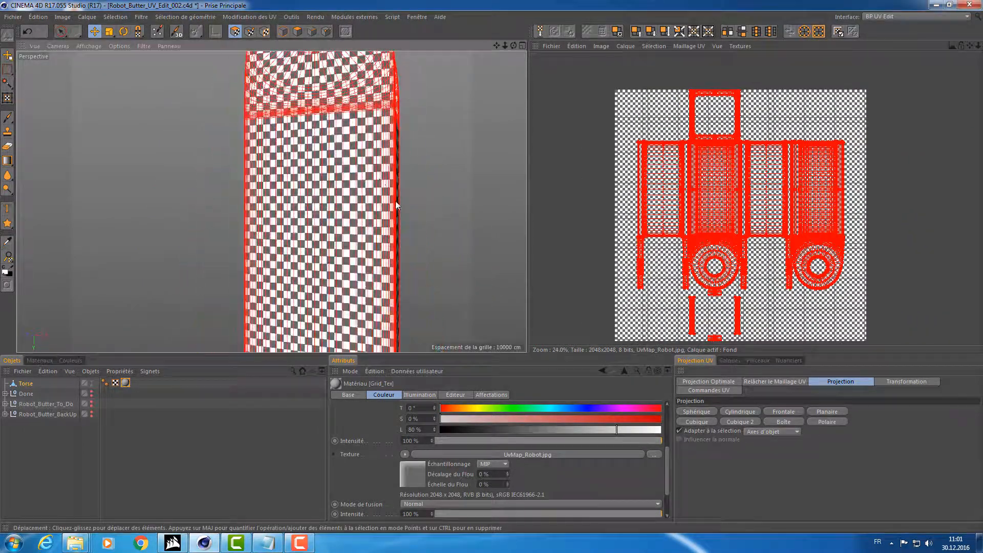
middle_click_drag(396, 205, 398, 323, "alt")
left_click_drag(398, 322, 353, 215, "alt")
scroll(343, 180, "up", 6)
left_click_drag(330, 121, 416, 188, "alt")
middle_click_drag(463, 194, 395, 198, "alt")
left_click_drag(395, 198, 488, 196, "alt")
scroll(464, 187, "up", 6)
left_click_drag(342, 182, 307, 172, "alt")
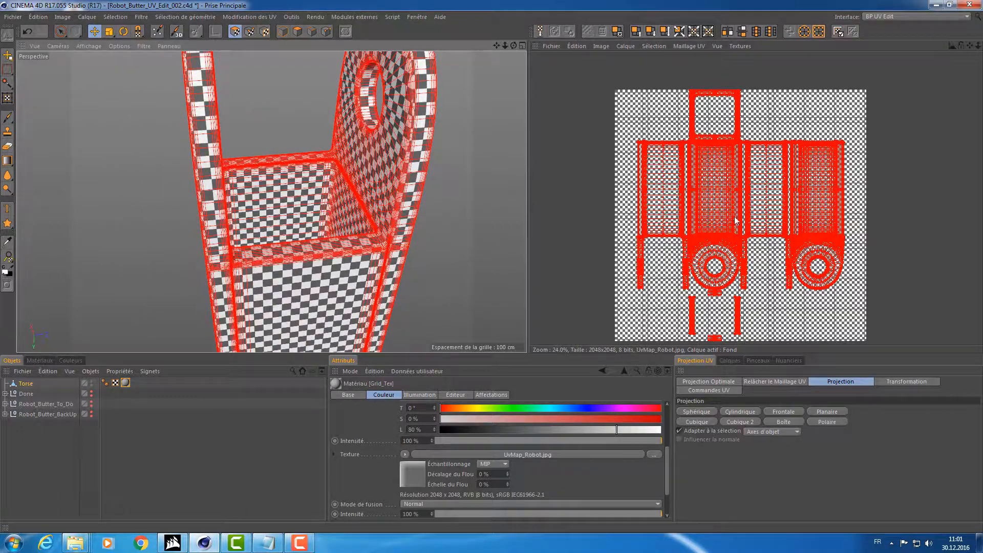
- Scale the torso's whole UV mesh down to about a third of the texture's width near its left edge, and save the project
key("t")
left_click_drag(750, 201, 646, 204)
key("e")
scroll(686, 202, "up", 5)
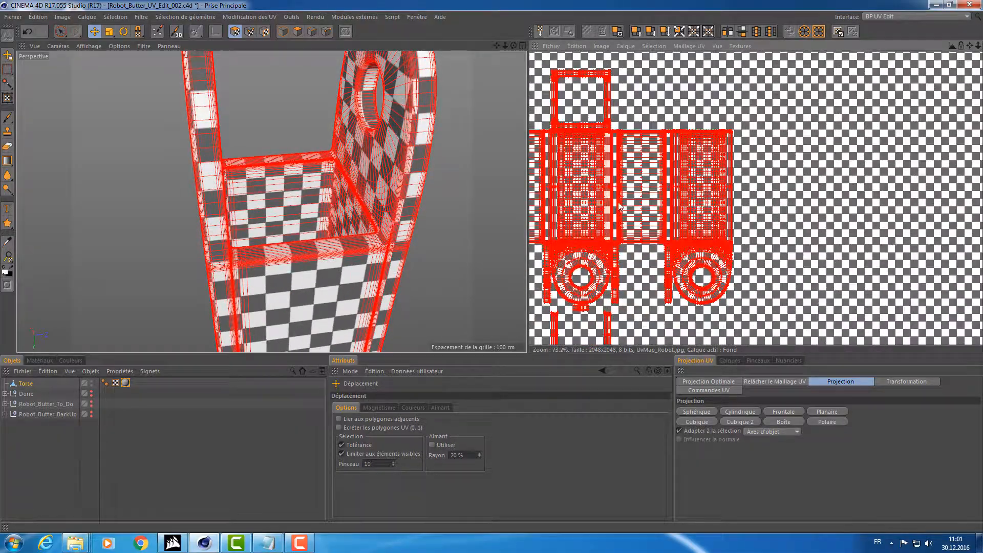
scroll(613, 205, "up", 4)
scroll(613, 205, "down", 6)
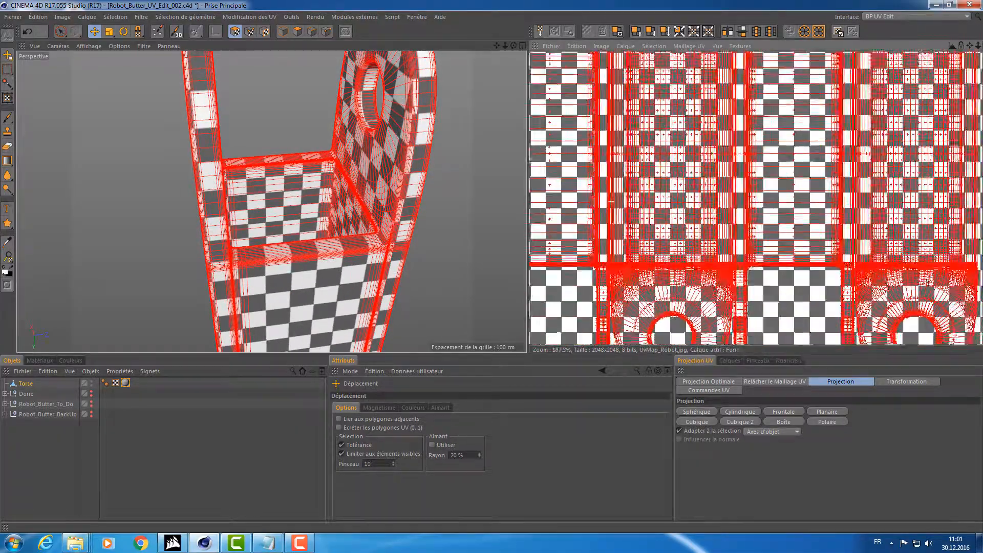
scroll(654, 187, "down", 5)
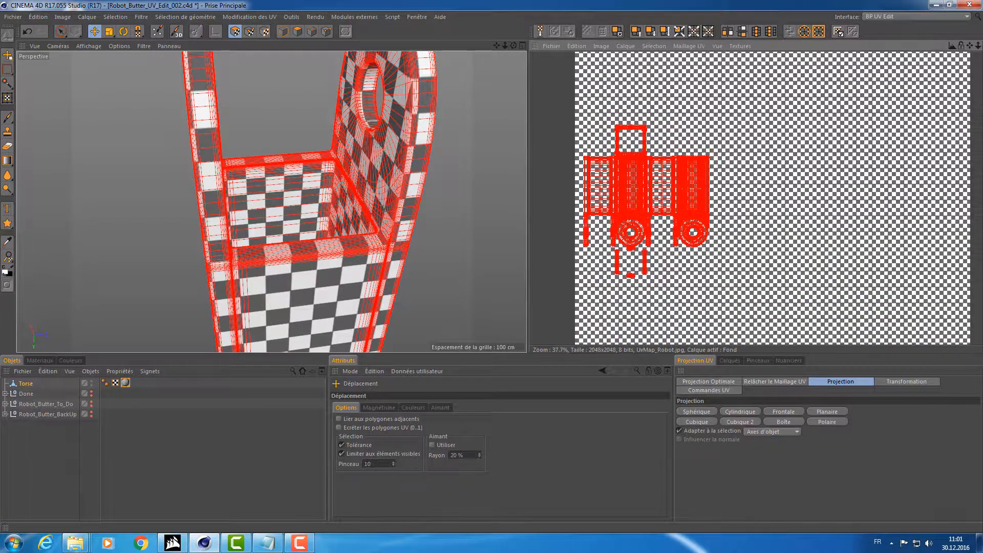
key("ctrl+s")
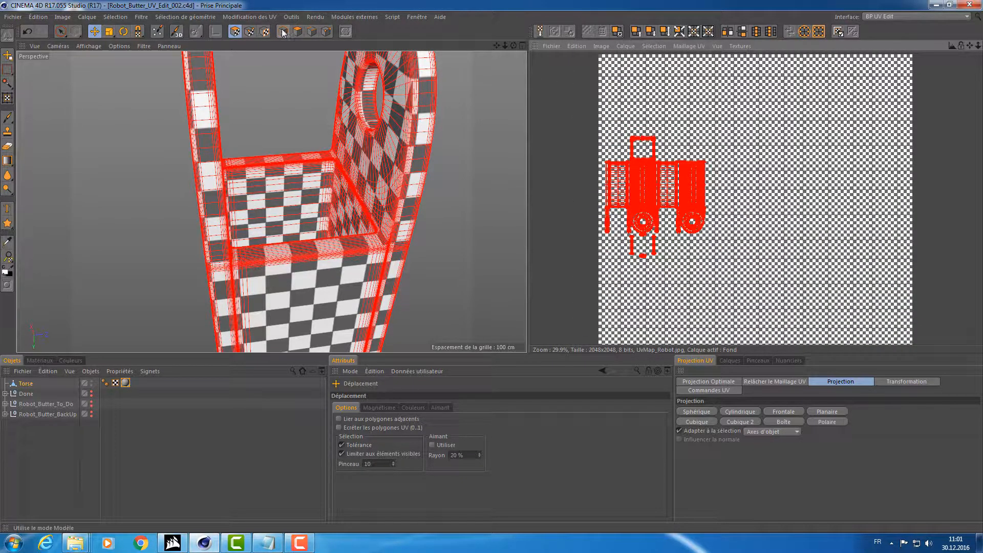
- Resize the Grid_Tex texture to 4096 x 4096 by doubling its 2048 width, keeping bilinear interpolation
left_click(553, 46)
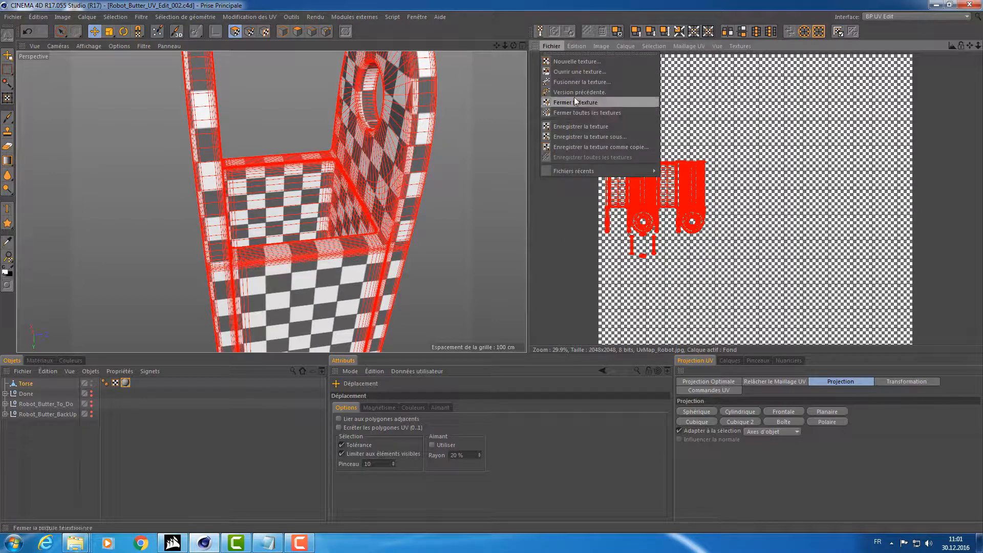
mouse_move(585, 51)
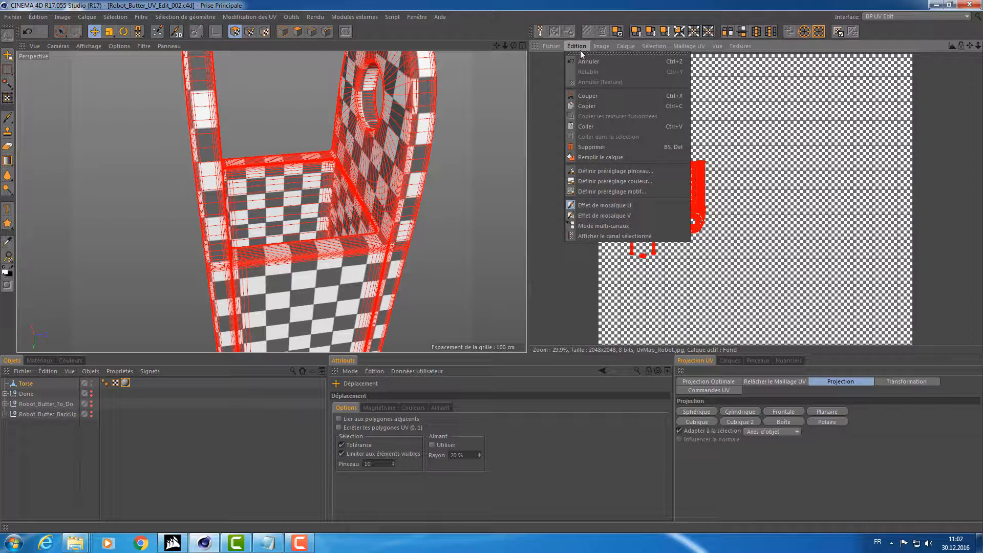
mouse_move(658, 47)
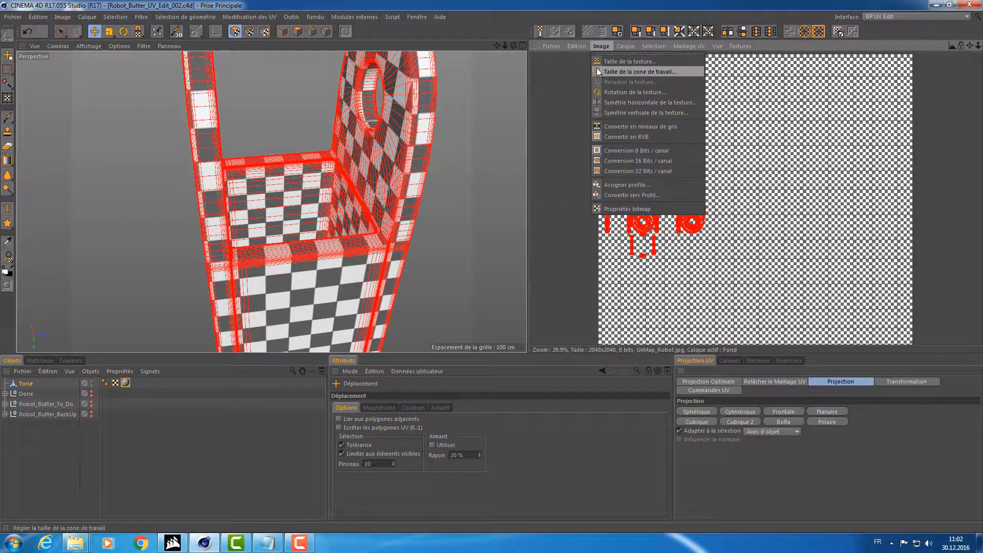
left_click(605, 61)
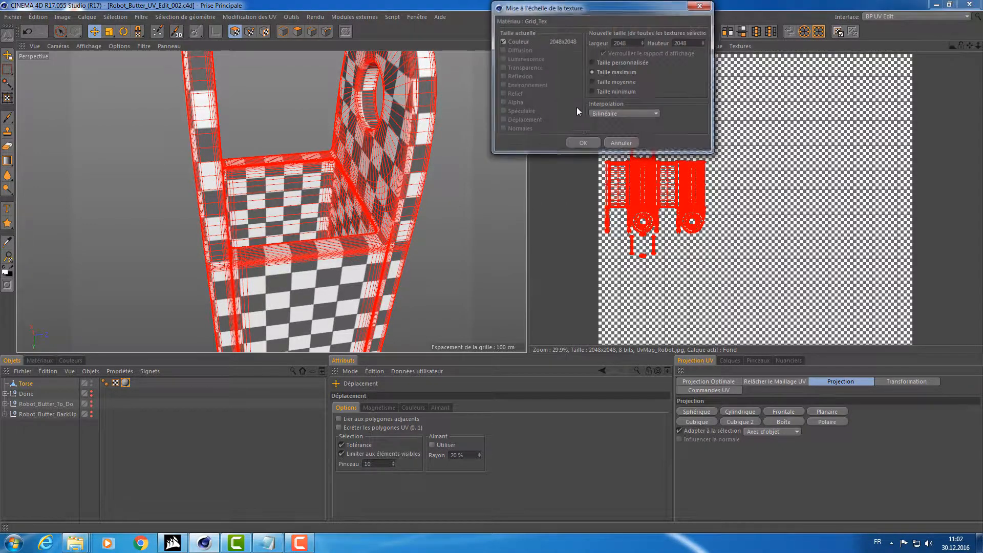
left_click(632, 43)
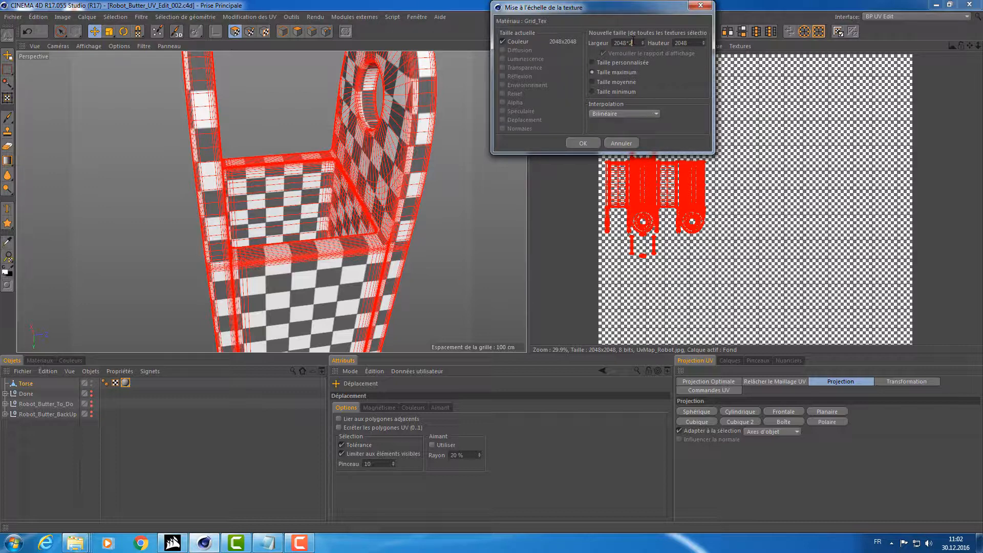
type("*2")
key("Tab")
left_click(583, 142)
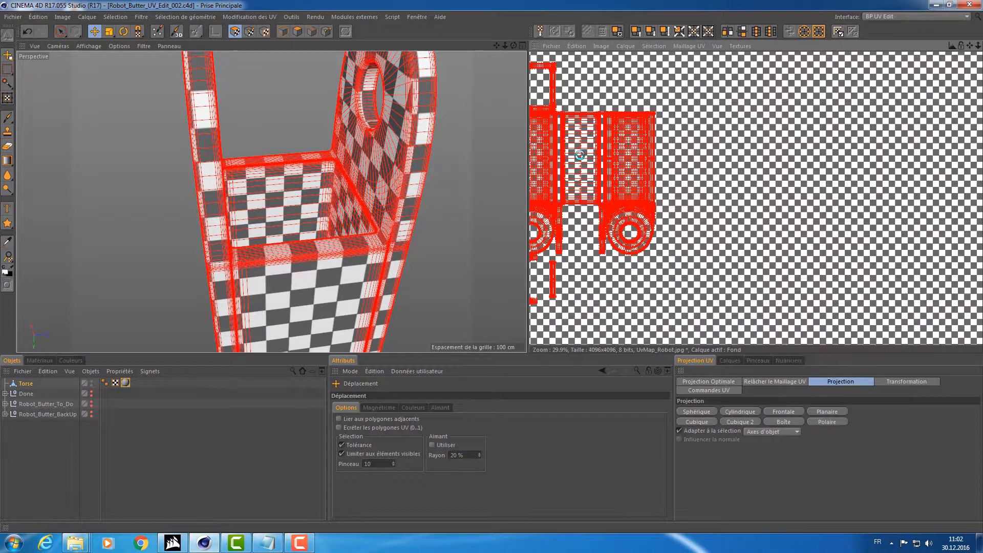
- Enlarge the torso's UV mesh slightly, shift it down and right within the texture, and save the project including its texture changes
scroll(703, 144, "down", 4)
middle_click_drag(697, 143, 726, 168)
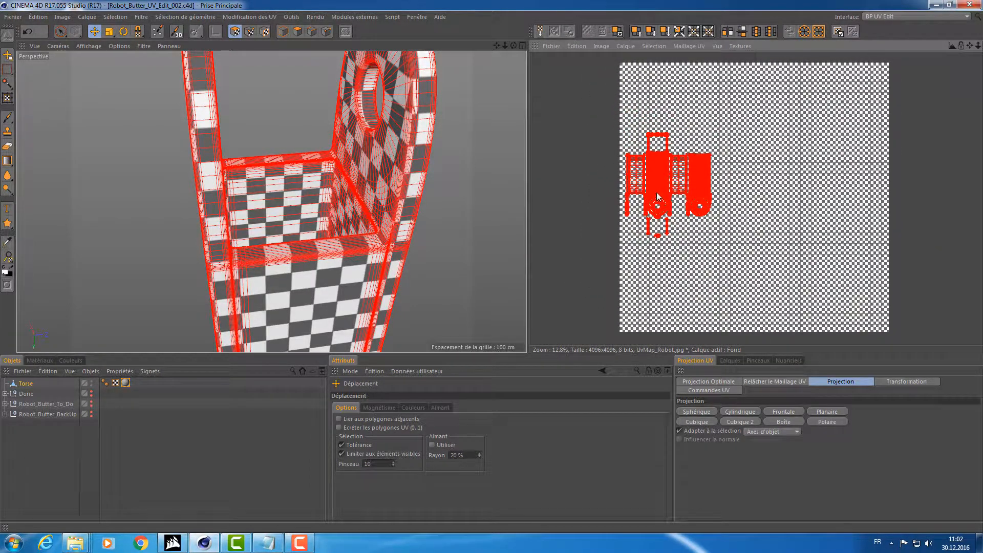
key("t")
left_click_drag(668, 193, 667, 162)
key("e")
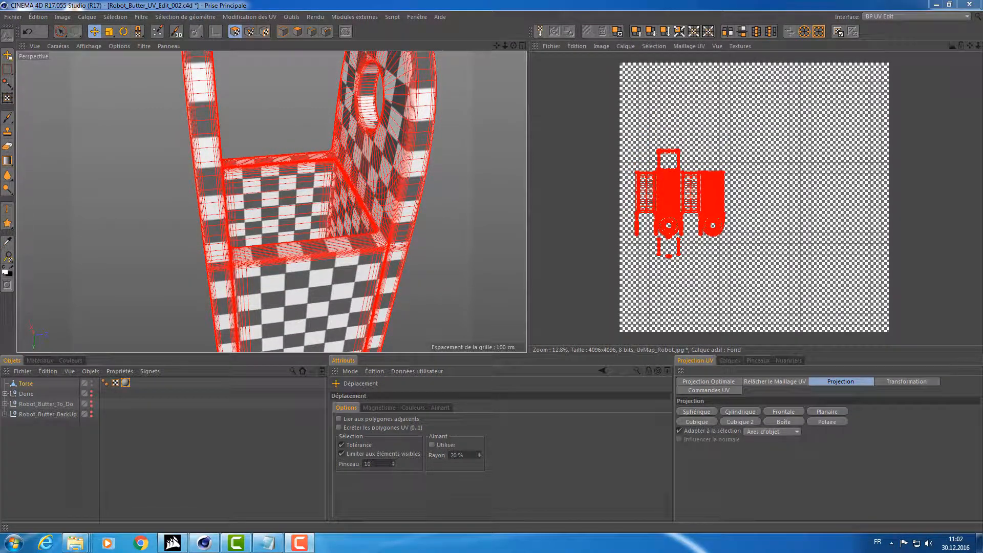
left_click_drag(397, 162, 389, 133, "alt")
key("ctrl+s")
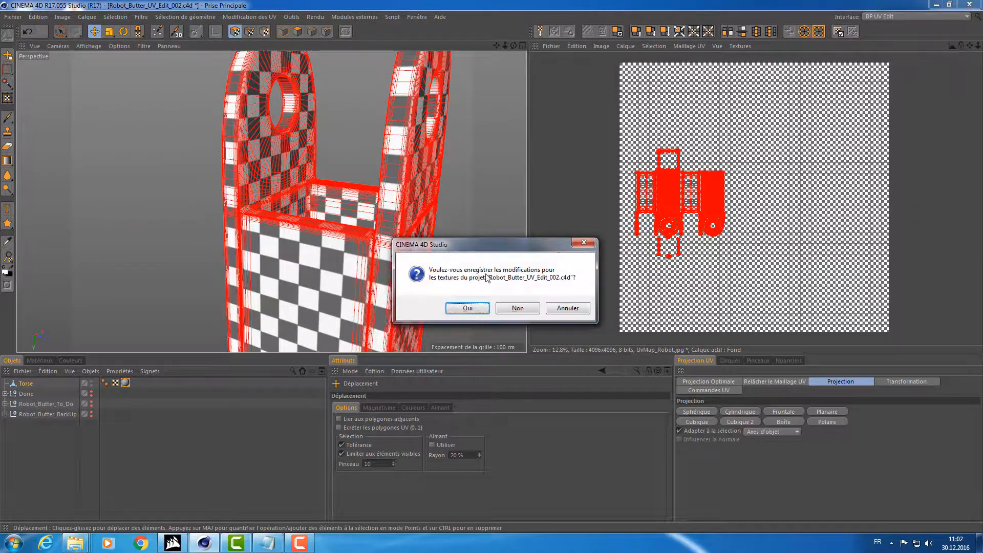
left_click(467, 308)
- Switch to Model mode and move the Torse object into the Done group
left_click_drag(369, 164, 343, 156, "alt")
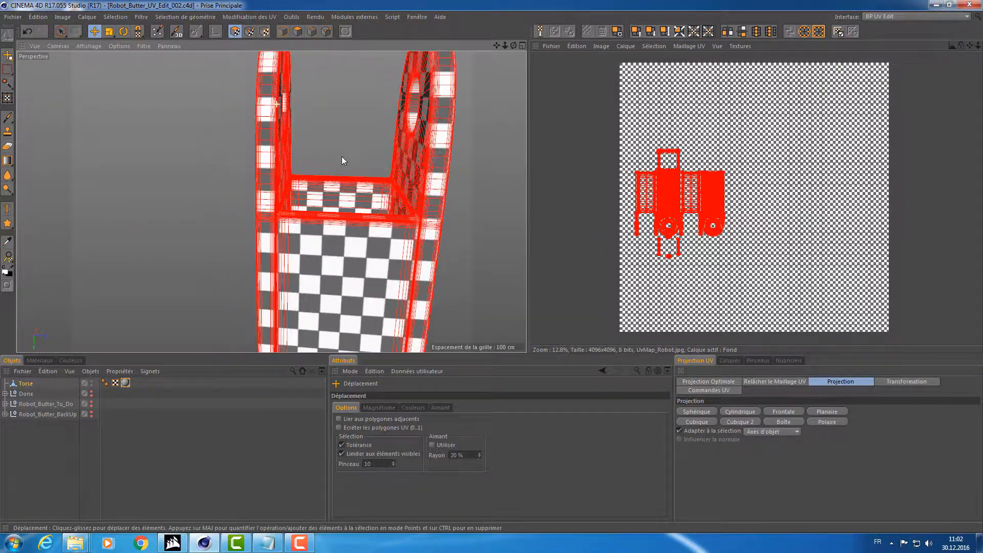
left_click(282, 31)
left_click_drag(176, 111, 81, 263, "alt")
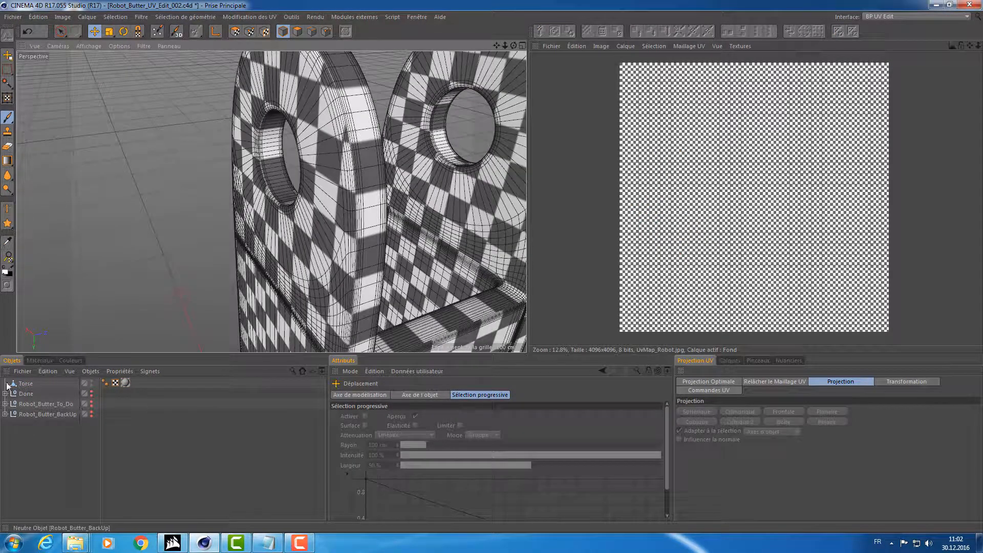
left_click_drag(16, 387, 30, 394)
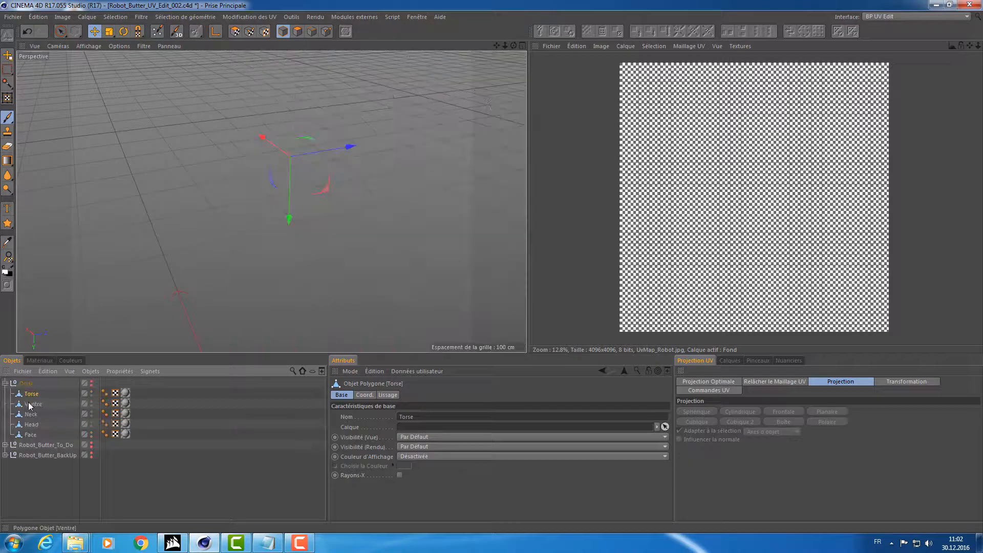
- Expand the Robot_Butter_To_Do group and select the Chaine_Roue Symétrie object
left_click(31, 394)
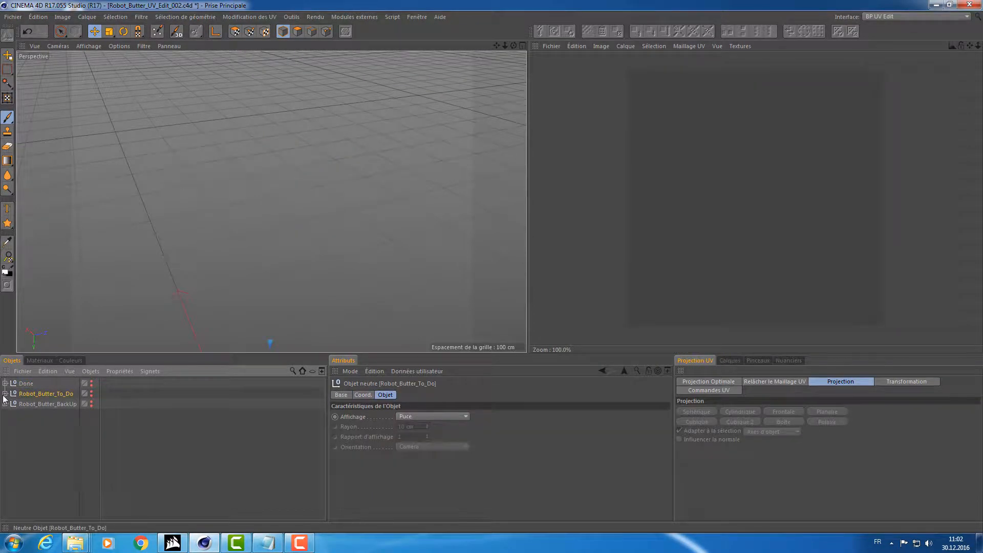
left_click(5, 394)
left_click(30, 404)
left_click(26, 455)
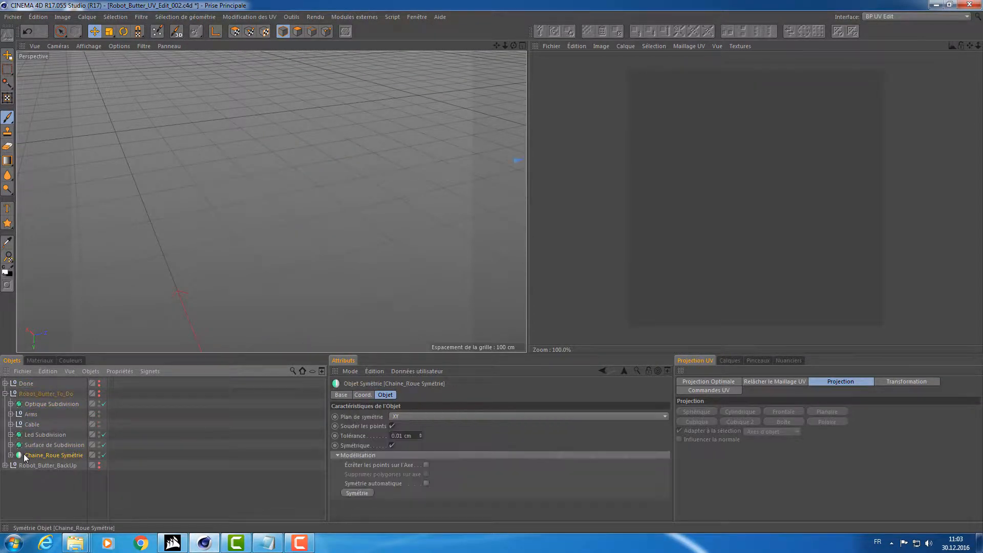
- Move the Surface de Subdivision object containing Footer out of Robot_Butter_To_Do to the top of the object list, and collapse that group
left_click(28, 446)
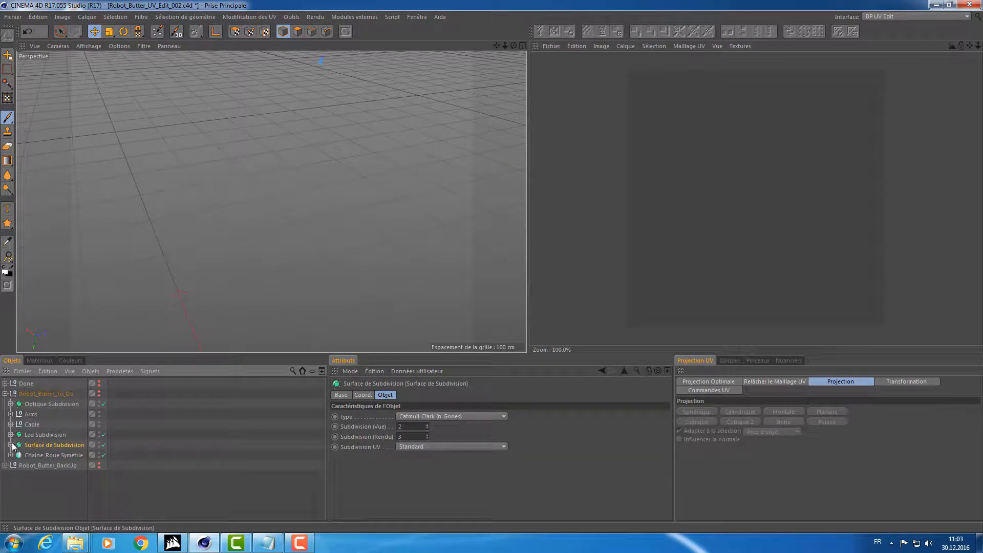
left_click(11, 445)
left_click(33, 454)
left_click(36, 445)
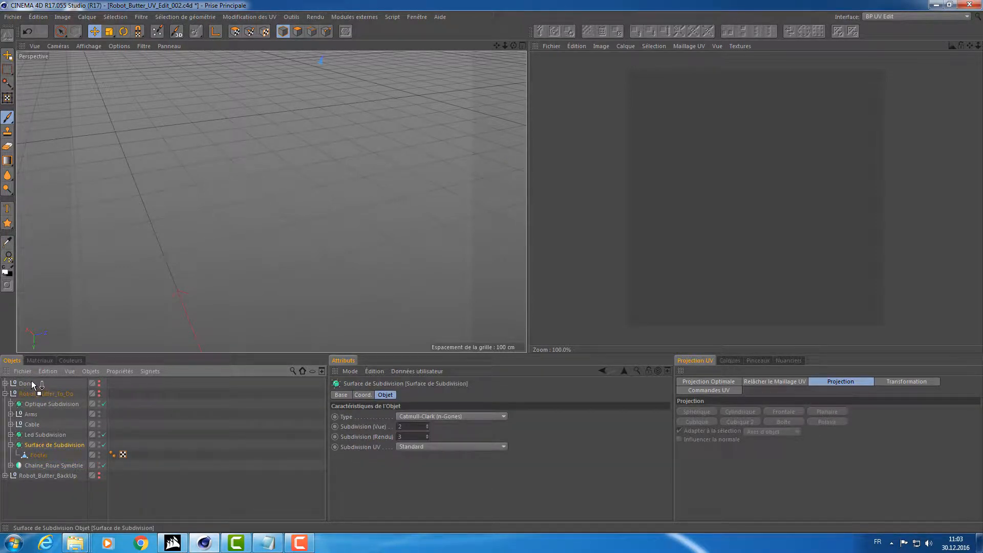
left_click_drag(32, 382, 33, 382)
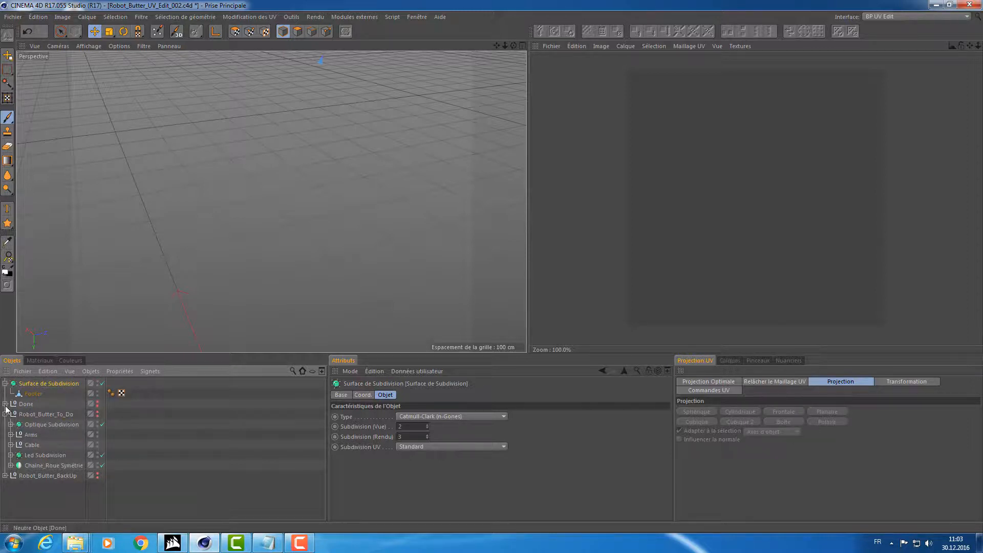
left_click(5, 414)
- Frame the Footer mesh in the perspective view and examine its curved shape from above and from the sides
left_click(26, 393)
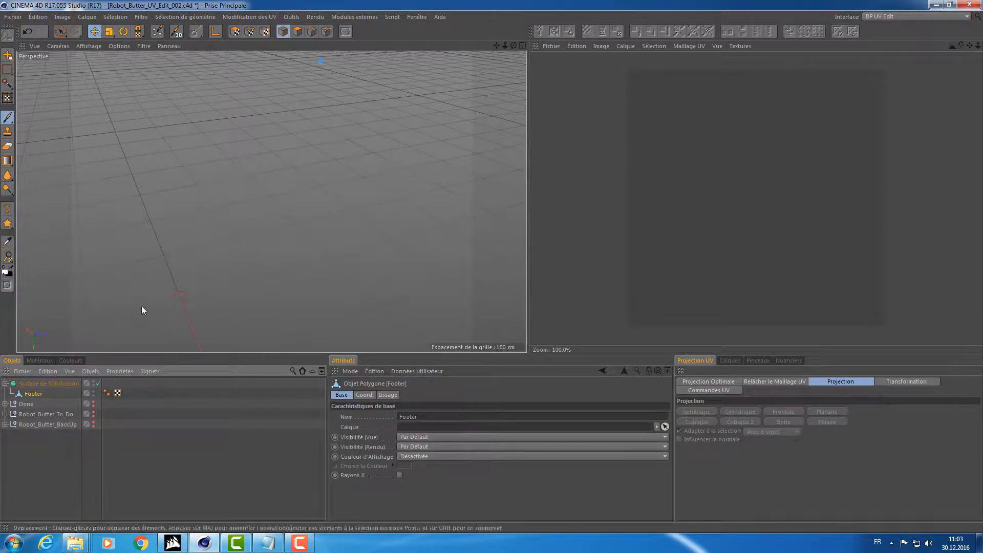
left_click(49, 383)
key("o")
left_click_drag(214, 228, 256, 221, "alt")
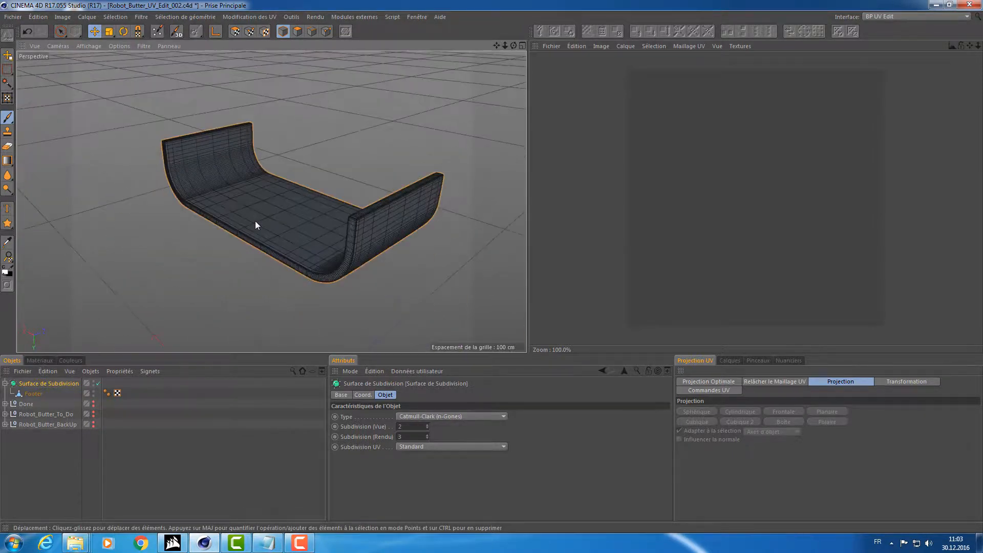
left_click(31, 395)
key("o")
left_click_drag(178, 268, 215, 36, "alt")
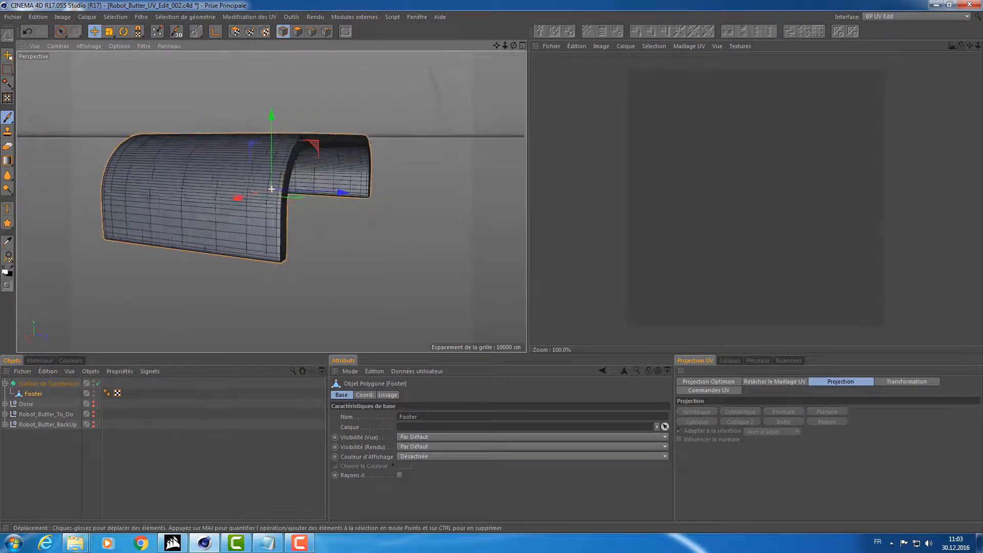
left_click_drag(271, 189, 169, 333, "alt")
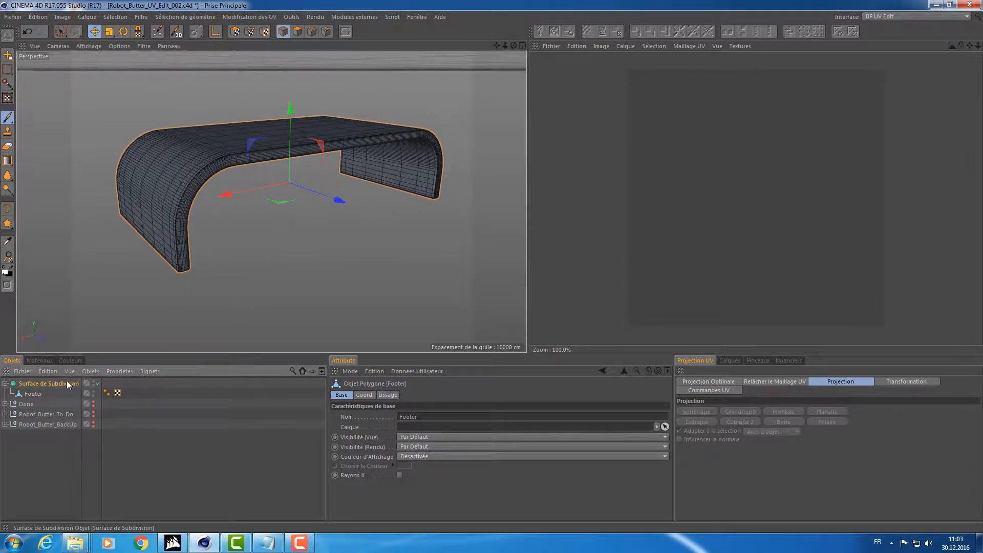
- Increase the viewport subdivision level of the footer's Surface de Subdivision object by one
left_click(66, 384)
scroll(405, 429, "up", 1)
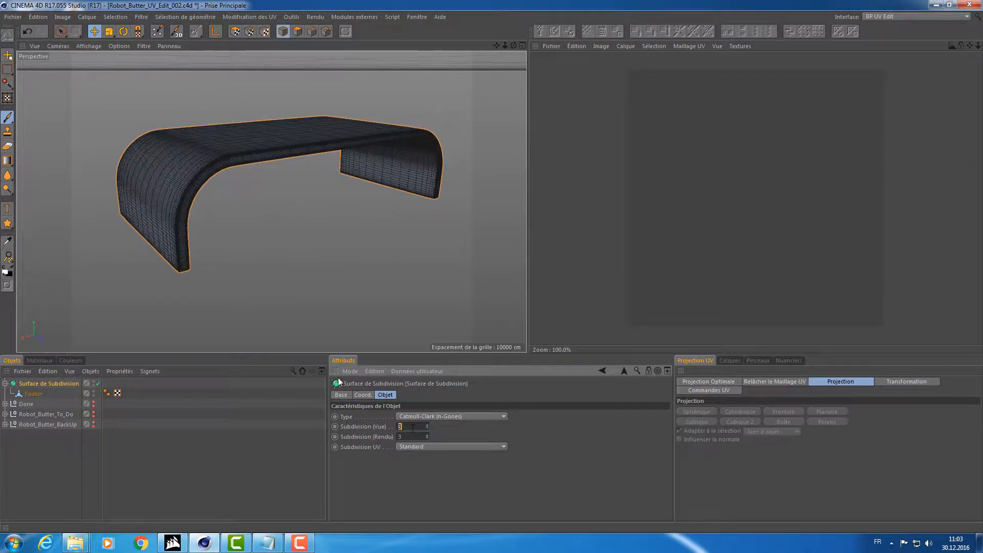
left_click_drag(280, 266, 308, 259, "alt")
- Make the footer's subdivision surface editable and move the Footer polygon mesh out of it to the top of the object list
key("c")
left_click(5, 383)
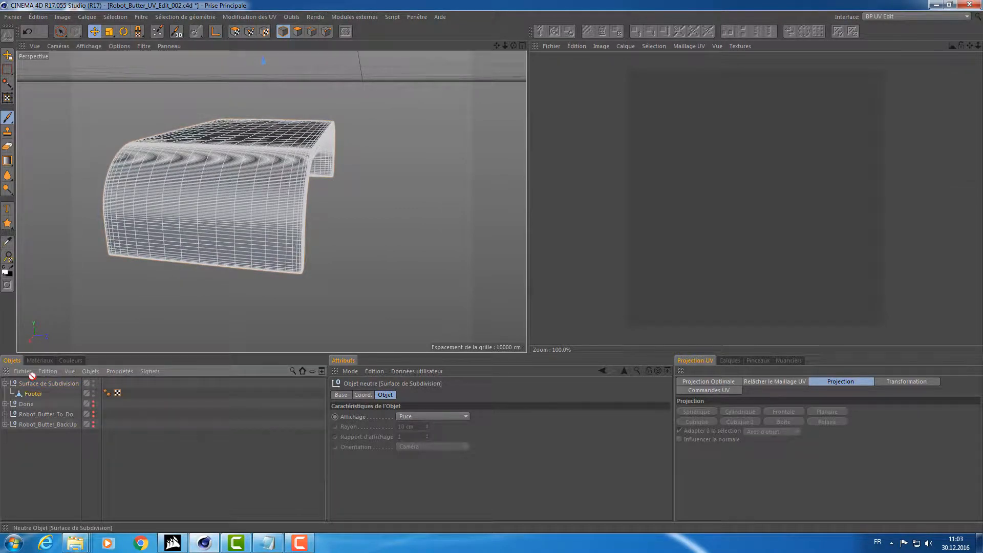
left_click_drag(32, 383, 33, 382)
left_click_drag(169, 258, 246, 272, "alt")
scroll(249, 257, "up", 3)
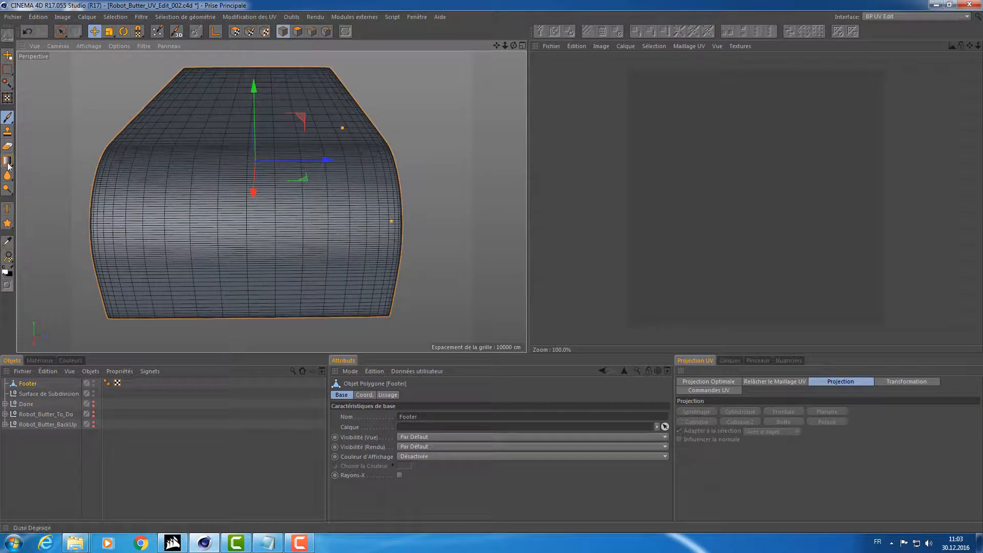
- Switch to Edge mode and use Loop Selection to select the two central lengthwise edge loops of the Footer mesh
left_click(312, 32)
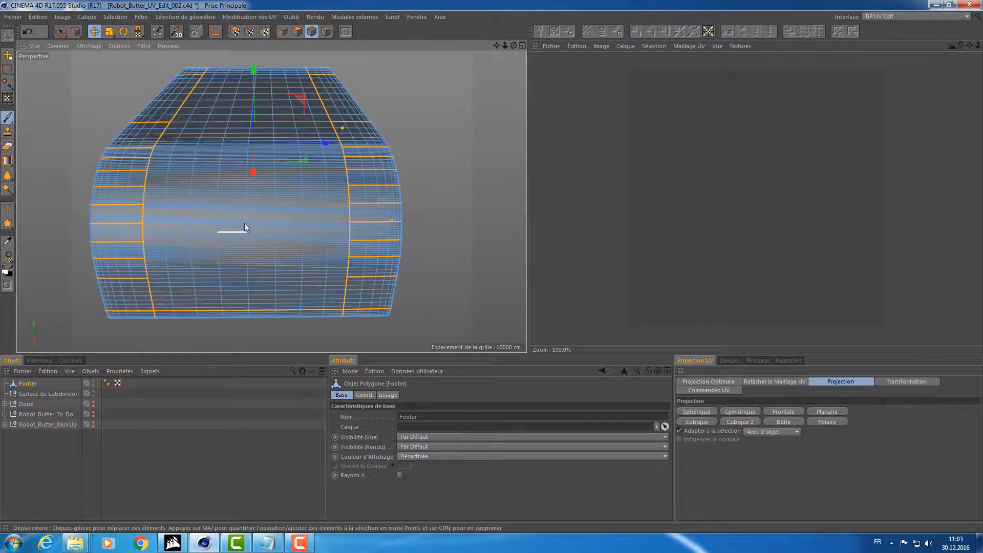
key("u")
key("l")
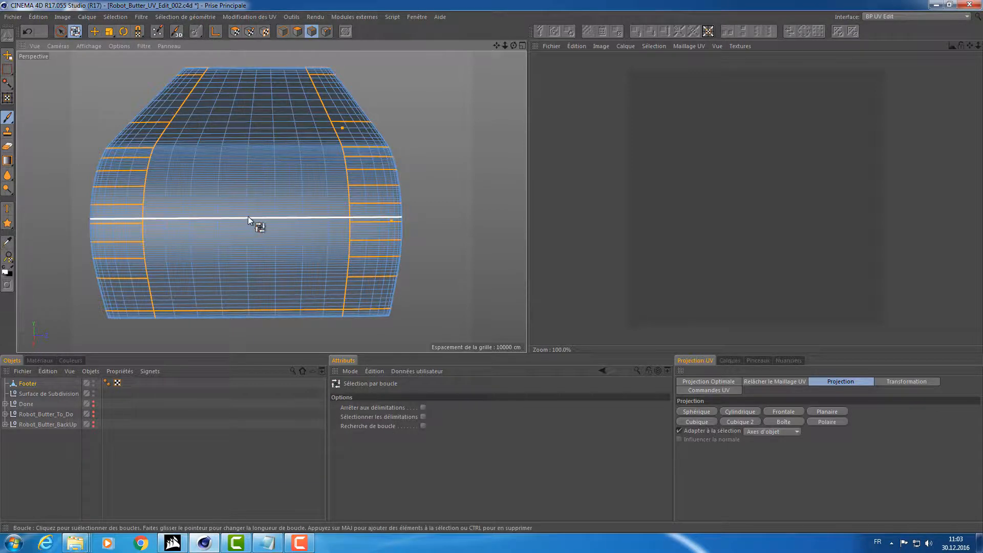
left_click(248, 216)
left_click(275, 212, "shift")
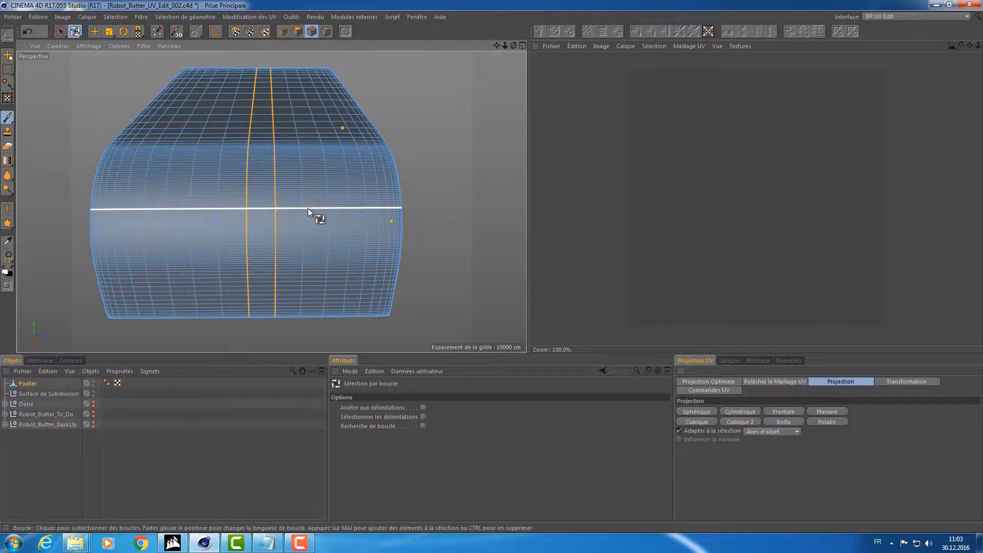
left_click(301, 224, "shift")
key("ctrl+z")
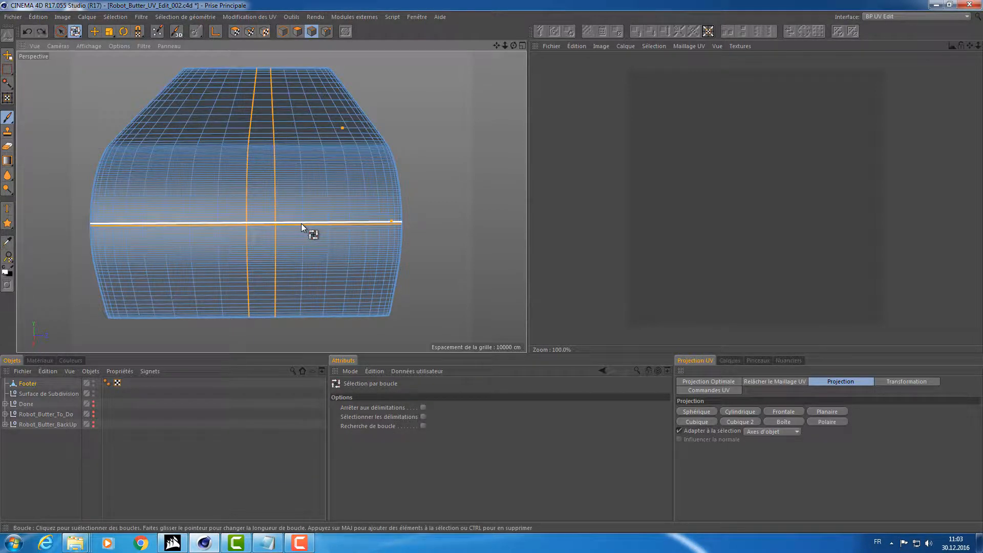
- Extend the selection with the neighbouring lengthwise edge loops on both sides of the footer's centre, leaving out the dense loops near the borders
right_click_drag(304, 222, 322, 217, "alt")
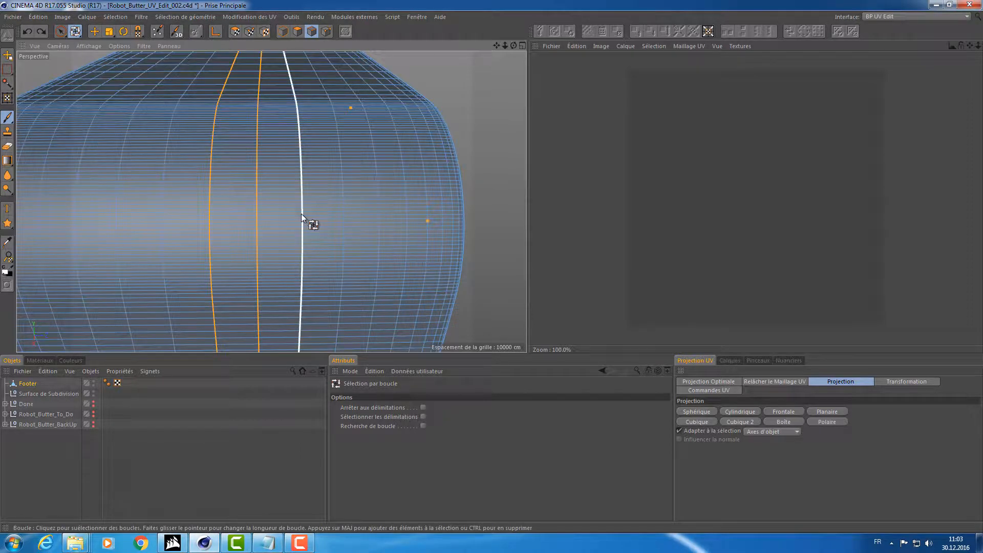
left_click(301, 213, "shift")
left_click_drag(262, 120, 323, 155, "alt")
left_click(315, 152, "shift")
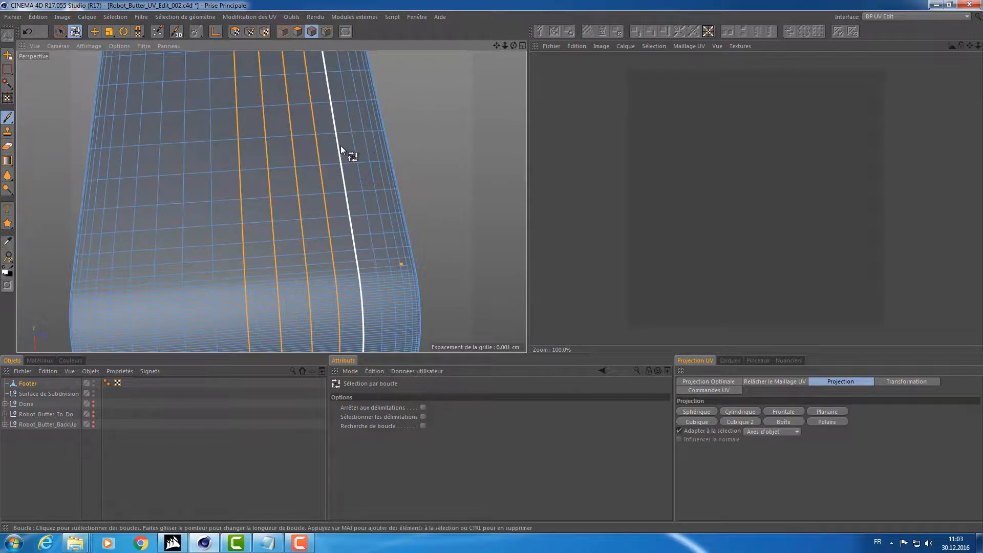
left_click(340, 147, "shift")
left_click(207, 150, "shift")
left_click(186, 154, "shift")
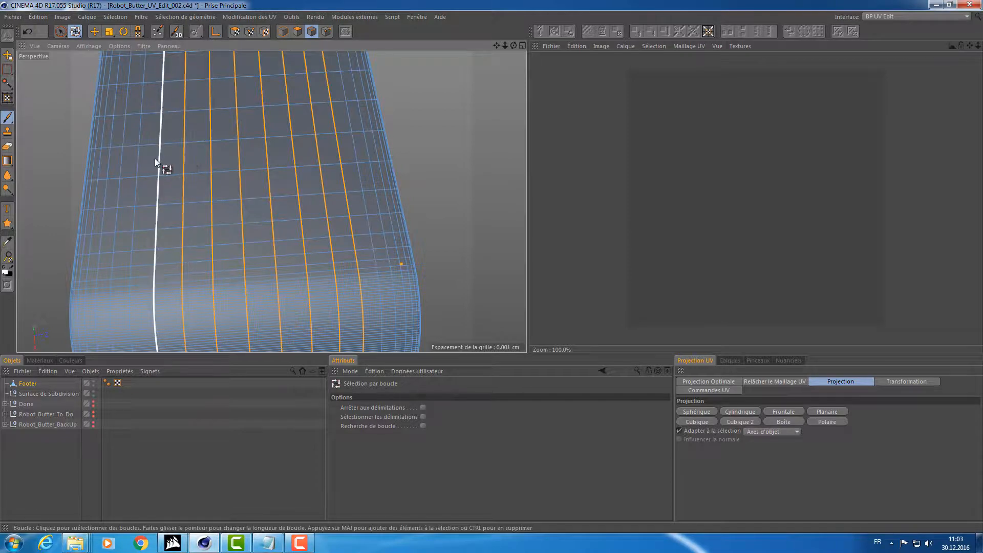
left_click(153, 158, "shift")
left_click(137, 161, "shift")
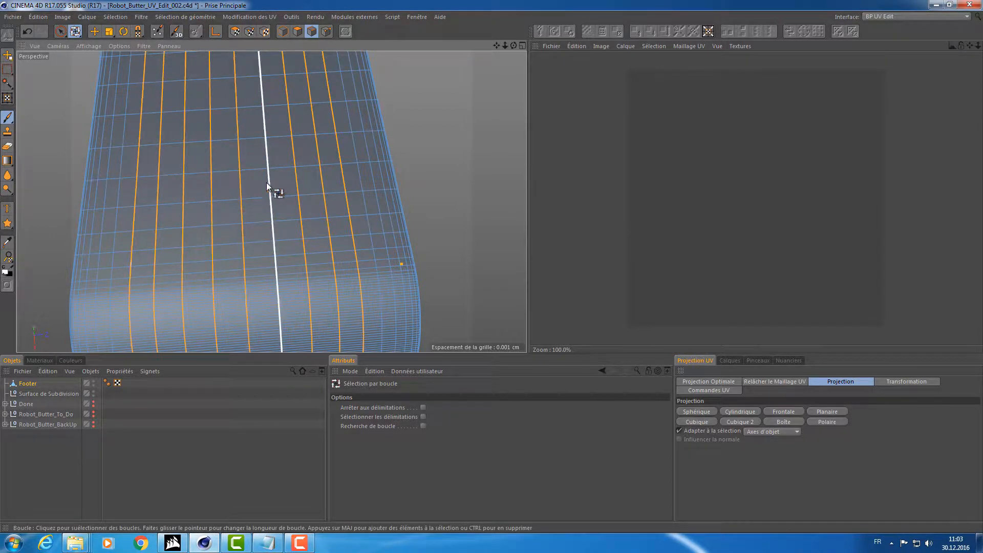
- In the top view, add the central crosswise edge loop and the five loops toward the left end of the footer's flat section
left_click_drag(241, 122, 165, 123, "alt")
middle_click(206, 122)
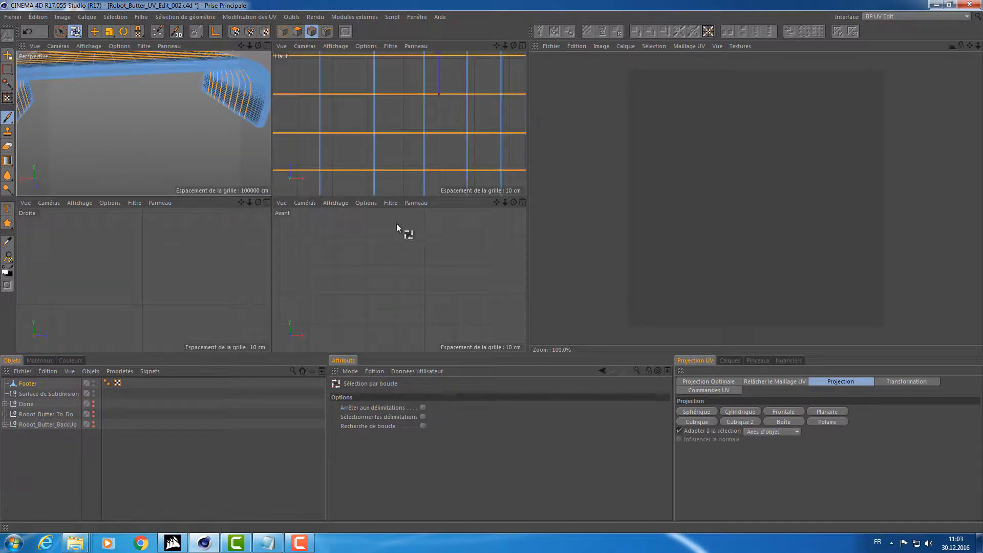
middle_click(406, 131)
right_click_drag(460, 133, 354, 153, "alt")
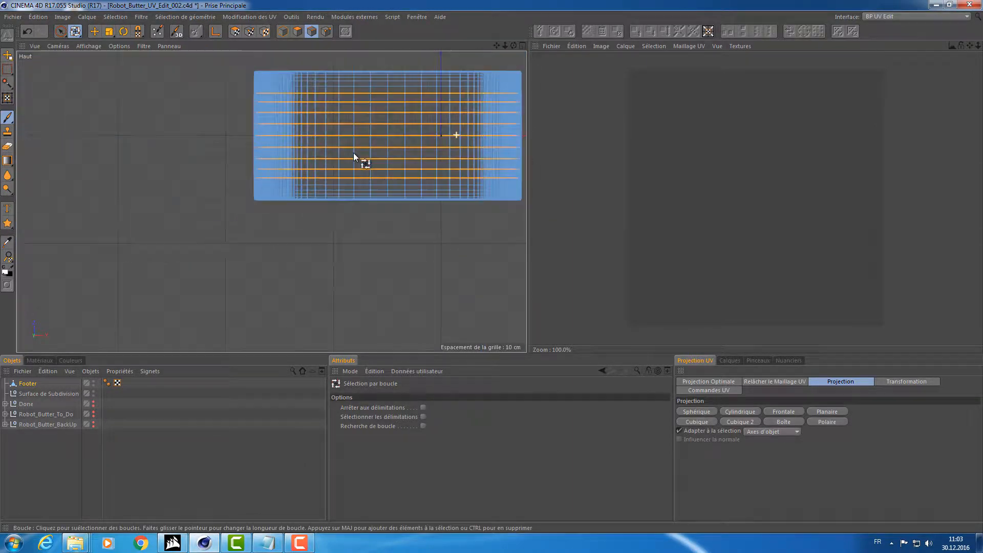
middle_click_drag(354, 153, 330, 176, "alt")
right_click_drag(330, 176, 385, 156, "alt")
left_click(381, 156, "shift")
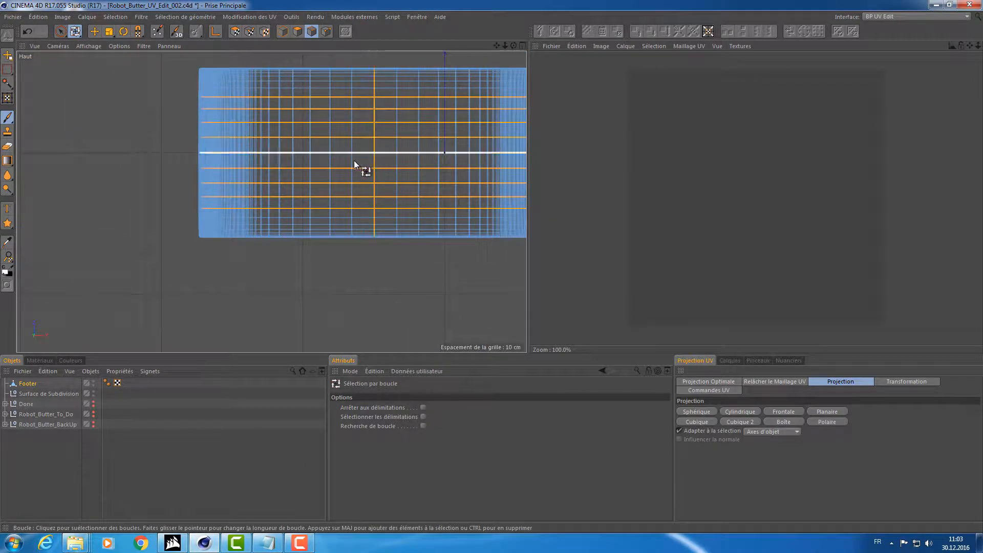
left_click(338, 162, "shift")
left_click(326, 163, "shift")
left_click(309, 162, "shift")
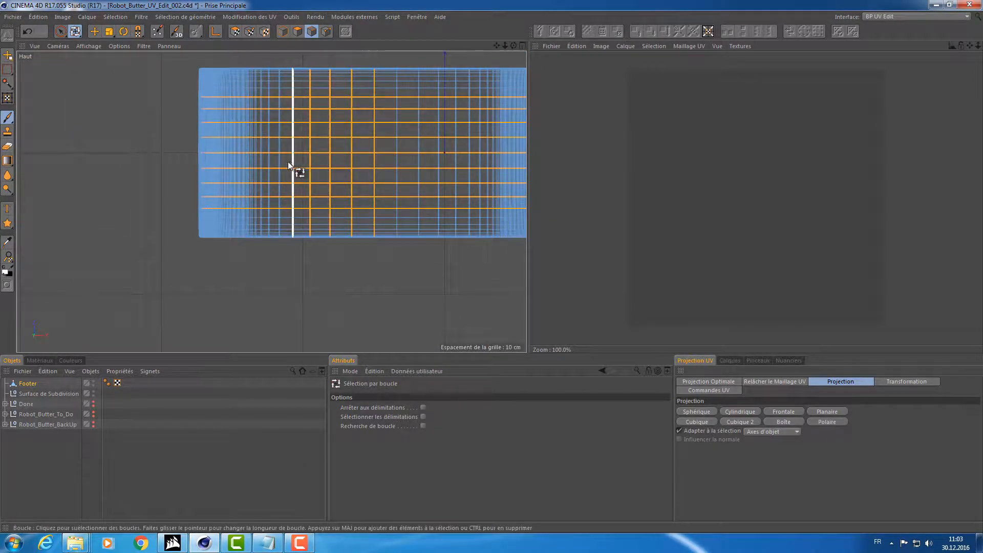
left_click(288, 161, "shift")
left_click(280, 162, "shift")
- Add the five crosswise edge loops toward the right end of the footer's flat section to the selection
left_click(397, 158, "shift")
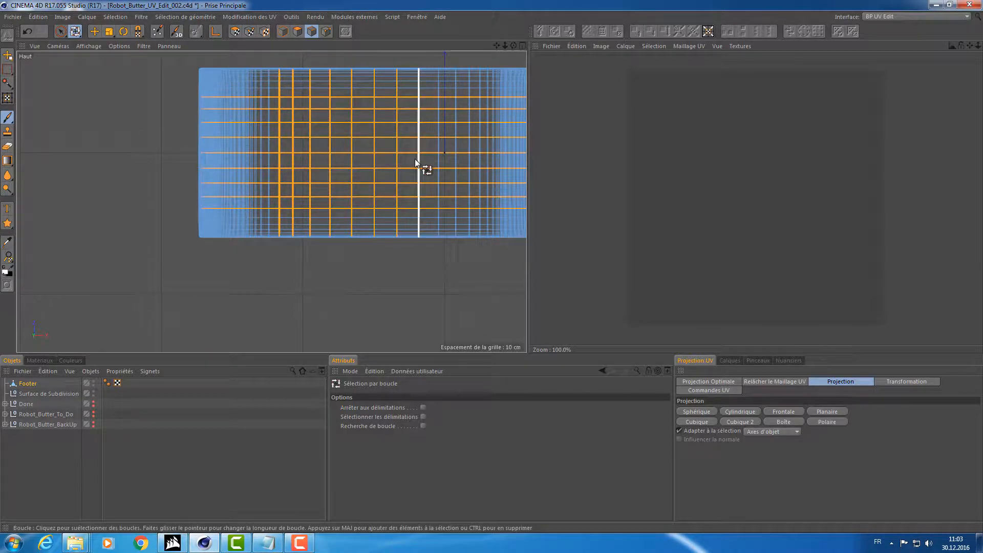
left_click(418, 159, "shift")
left_click(438, 158, "shift")
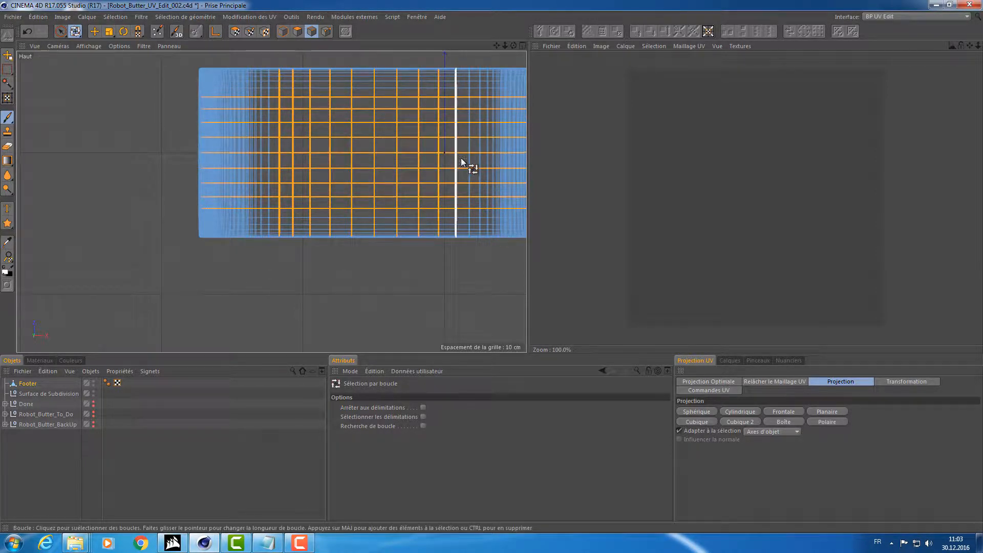
left_click(458, 158, "shift")
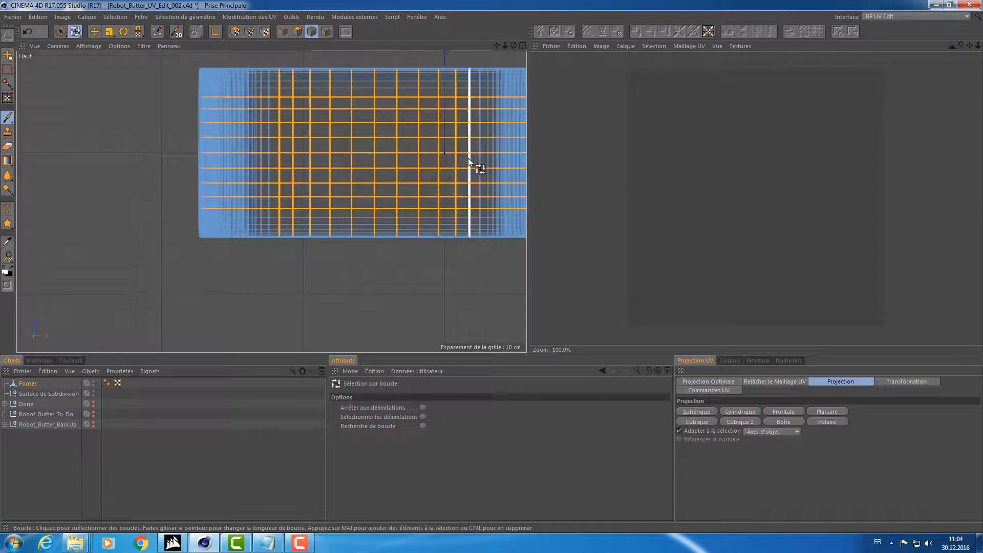
left_click(468, 158, "shift")
- Return to the perspective view and add the lengthwise edge loops running along the footer's thin side face to the selection
middle_click(352, 211)
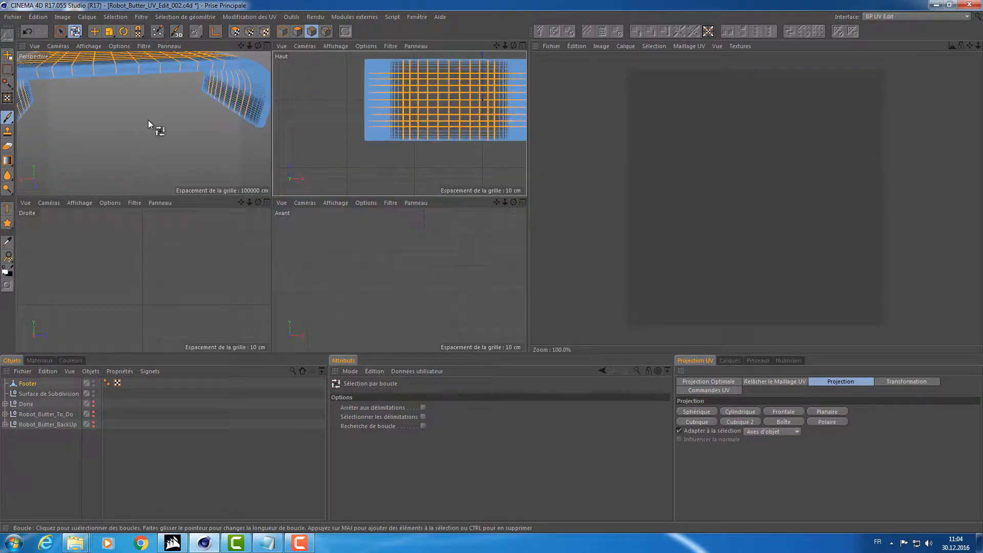
middle_click(149, 120)
left_click_drag(150, 119, 250, 123, "alt")
right_click_drag(250, 123, 258, 125, "alt")
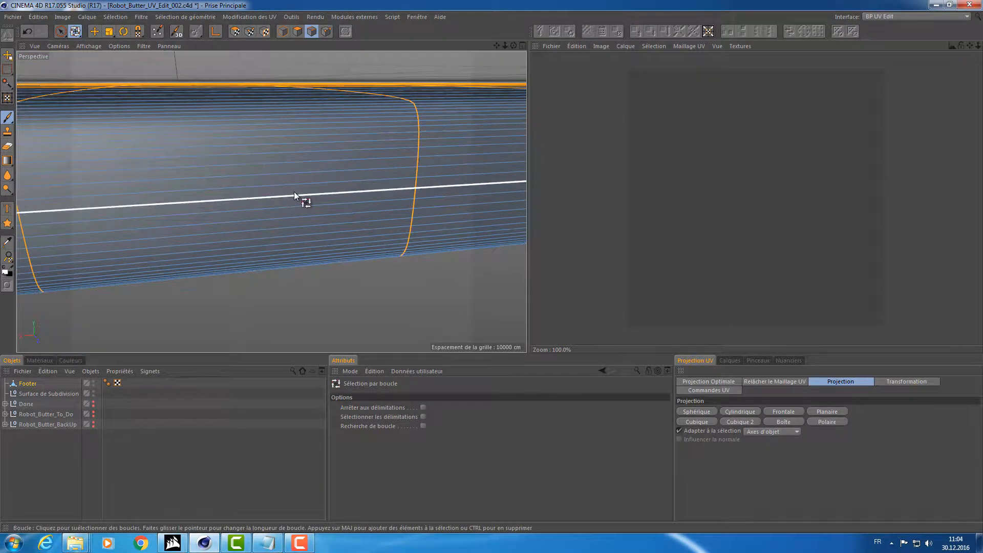
mouse_move(293, 191)
left_mouse_down()
mouse_move(315, 148)
mouse_move(300, 225)
left_mouse_up()
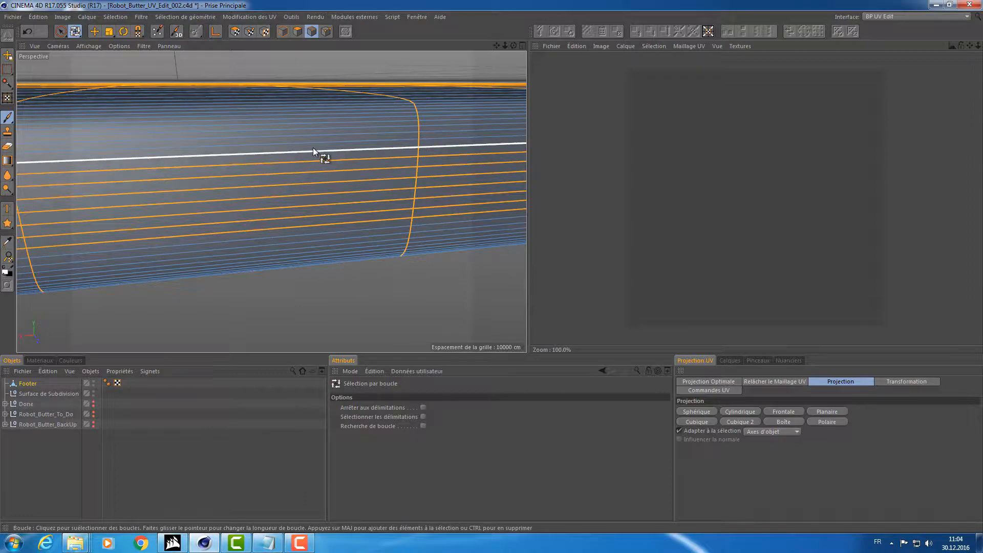
- Add the missed lengthwise edge loops near the footer's two long borders to the selection
left_click_drag(312, 144, 265, 157, "alt")
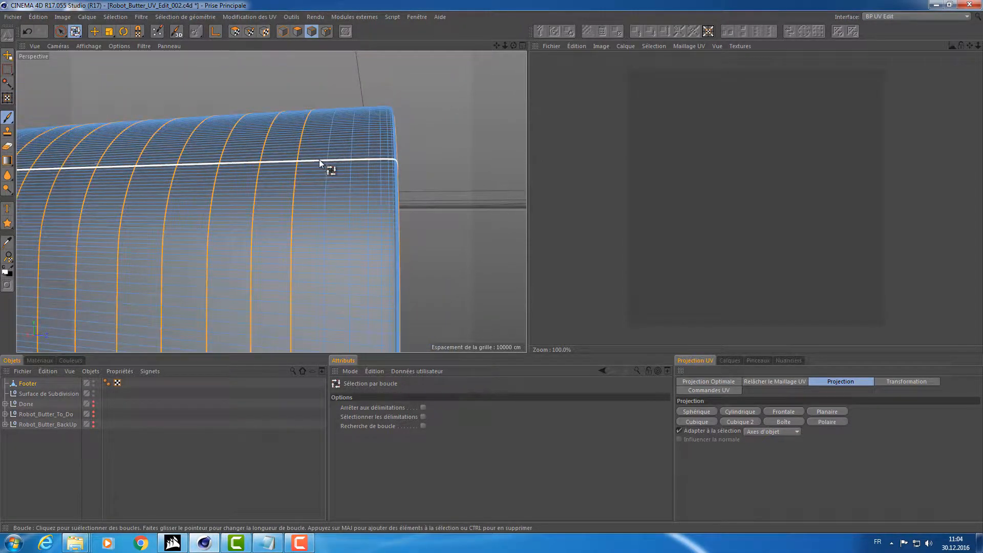
left_click(338, 155, "shift")
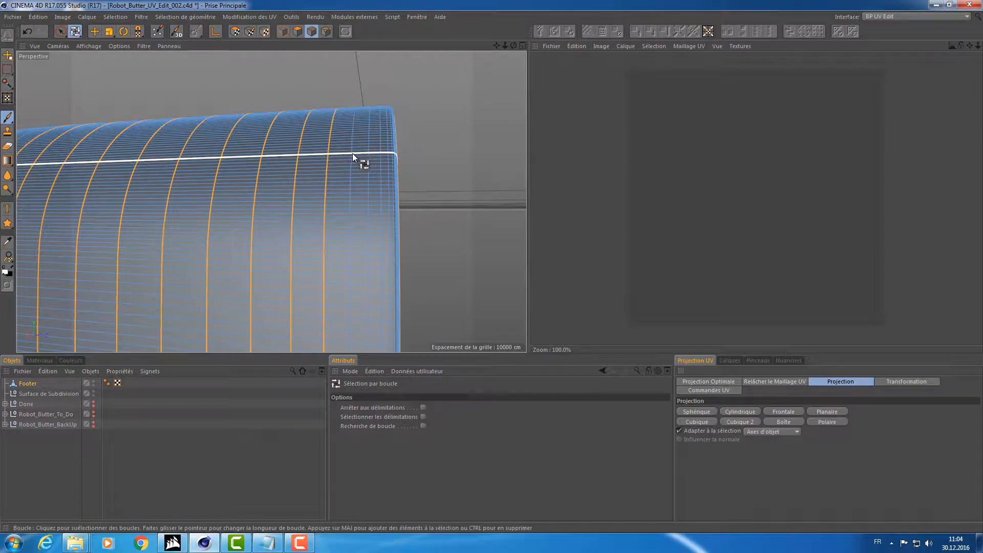
left_click_drag(366, 121, 373, 149, "alt")
left_click_drag(238, 153, 307, 159, "alt")
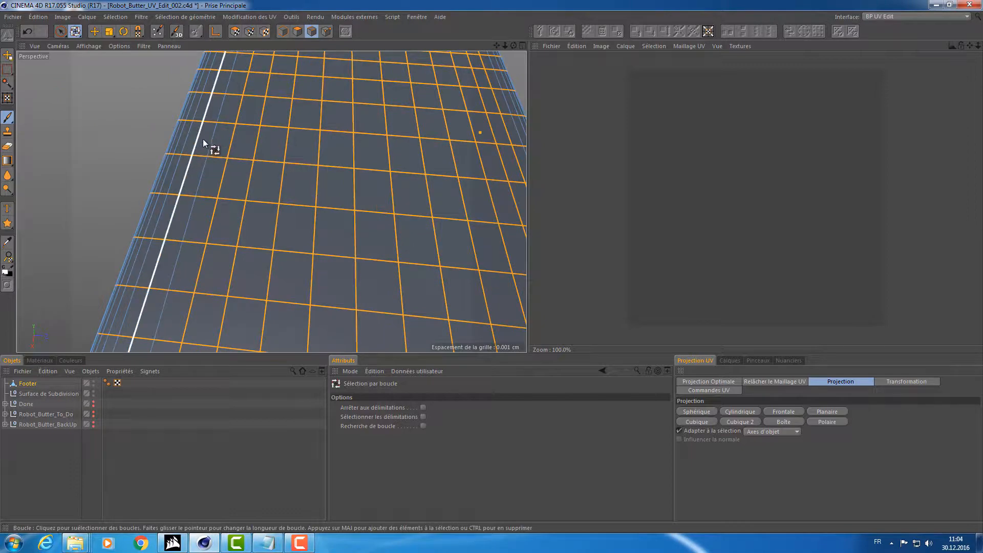
middle_click_drag(251, 160, 154, 165, "alt")
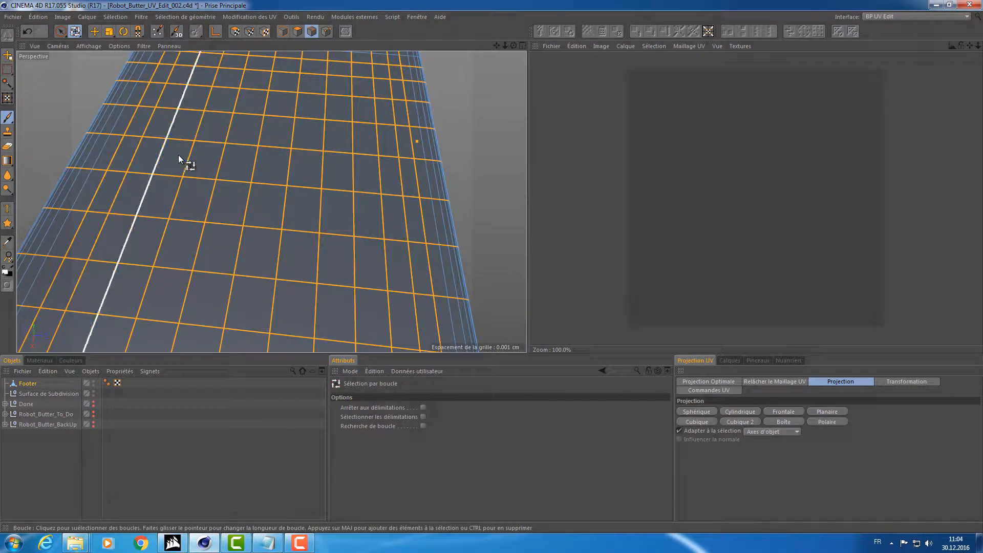
left_click_drag(183, 155, 139, 149, "alt")
left_click(87, 182, "shift")
scroll(140, 149, "down", 4)
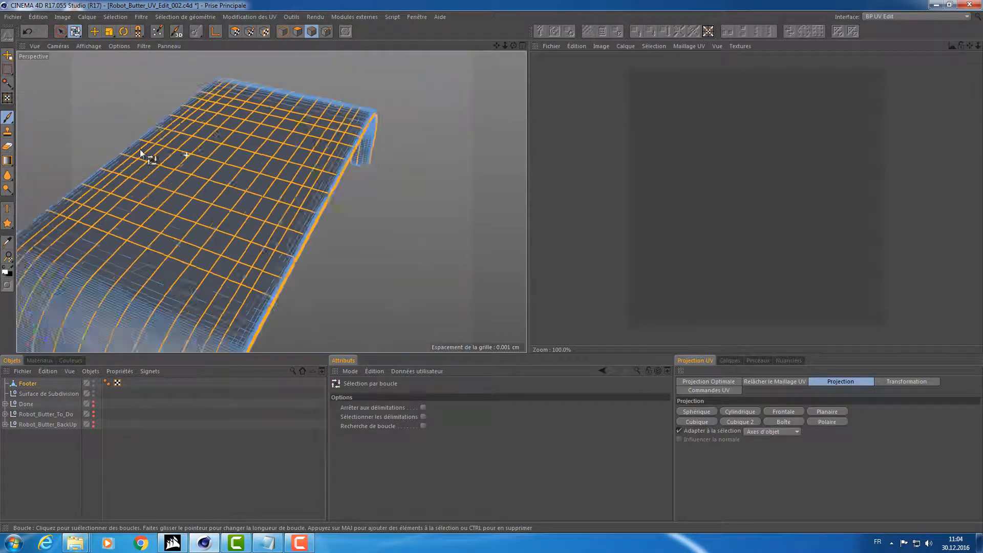
- Dissolve all the selected edge loops on the Footer mesh
right_click(107, 95)
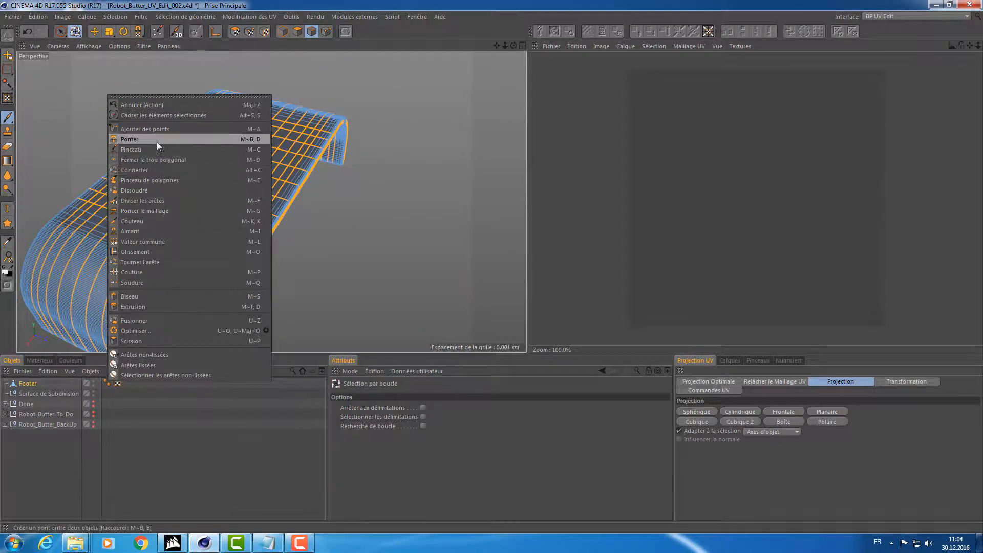
left_click(134, 191)
left_click_drag(115, 177, 276, 153, "alt")
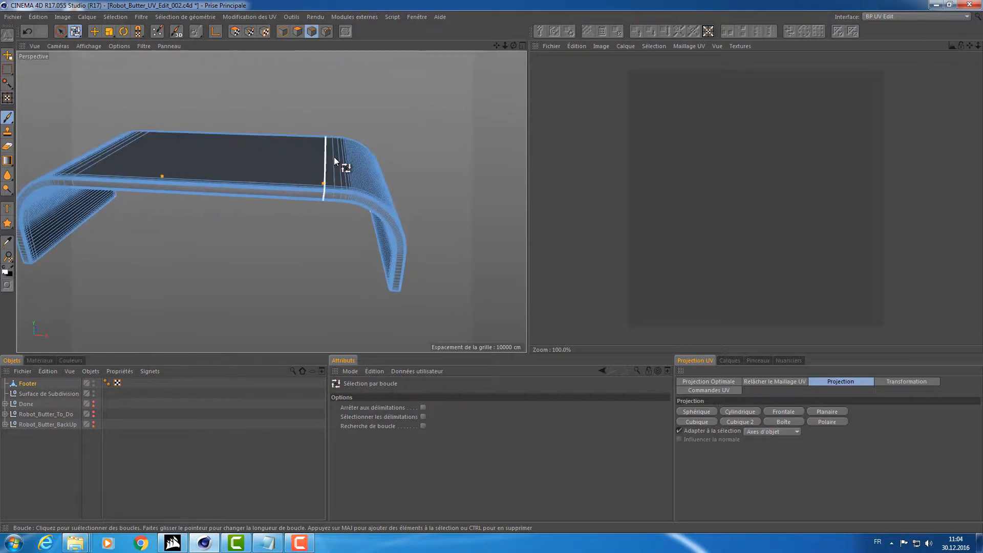
- Examine the Footer mesh from above, from the side and from below to check the remaining edge loops
mouse_move(334, 156)
right_mouse_down("alt")
mouse_move(388, 157)
mouse_move(333, 164)
right_mouse_up("alt")
left_click_drag(333, 164, 109, 191, "alt")
right_click_drag(204, 169, 131, 184, "alt")
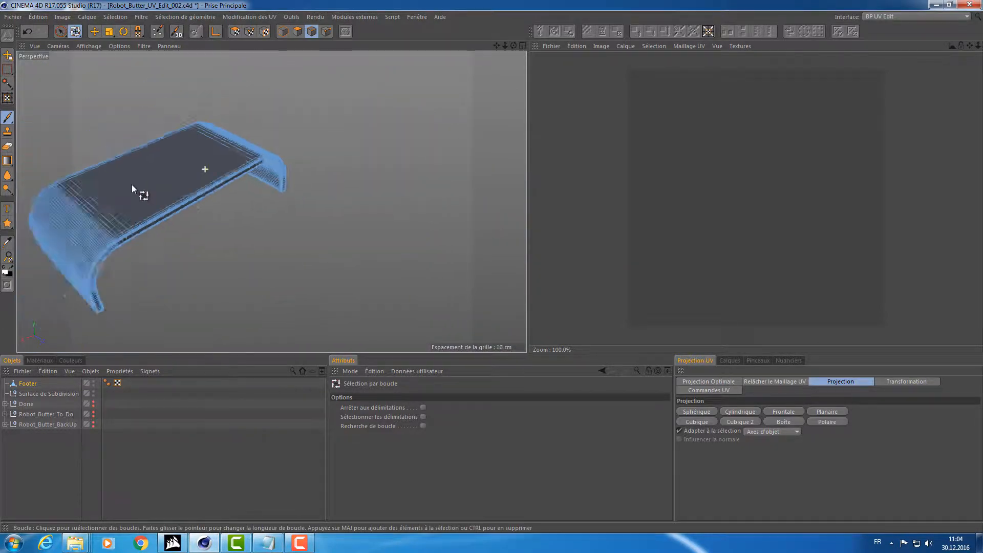
left_click_drag(131, 184, 181, 177, "alt")
middle_click_drag(181, 176, 251, 175, "alt")
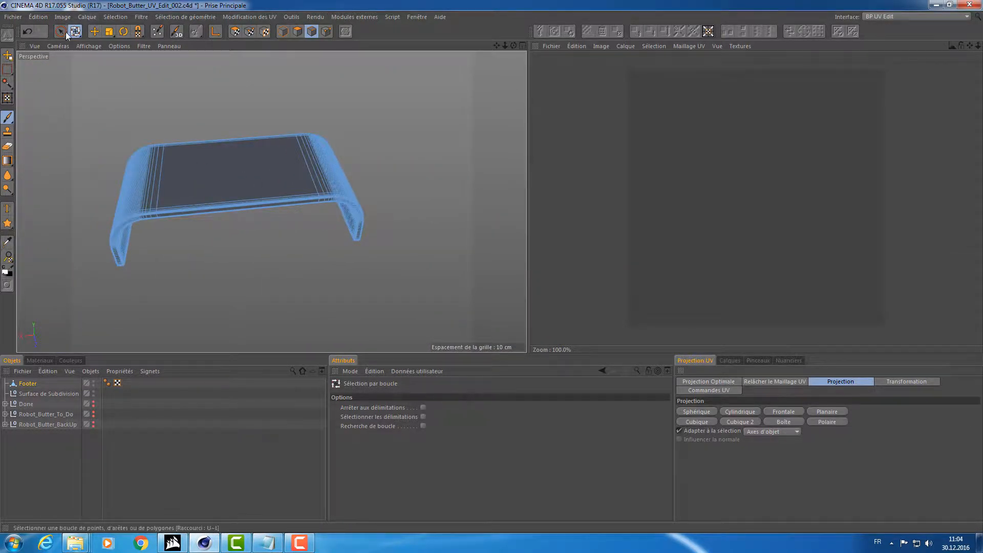
left_click_drag(155, 164, 59, 114, "alt")
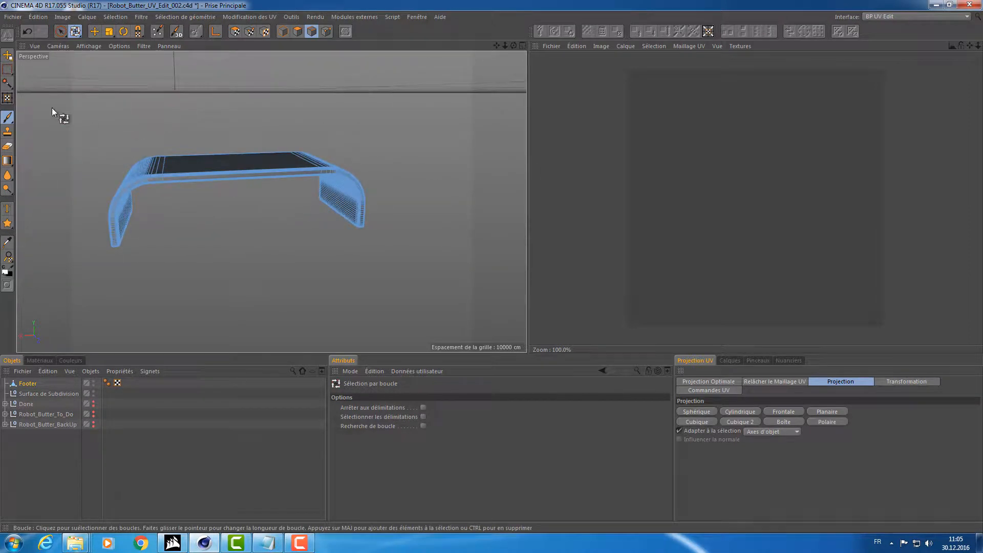
left_click_drag(242, 62, 202, 90, "alt")
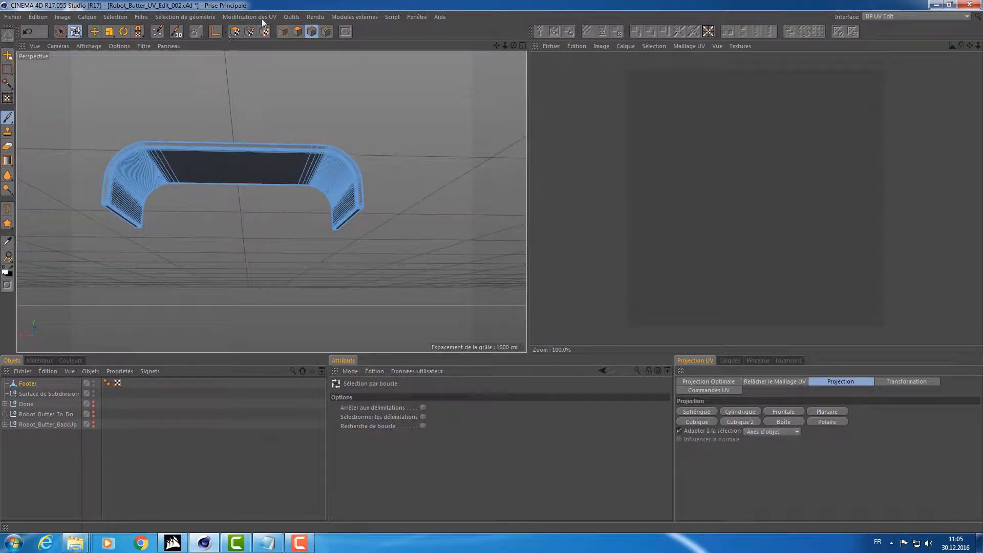
- Select the large flat polygon on the footer's underside, try deleting it in polygon mode and undo the deletion
left_click(236, 32)
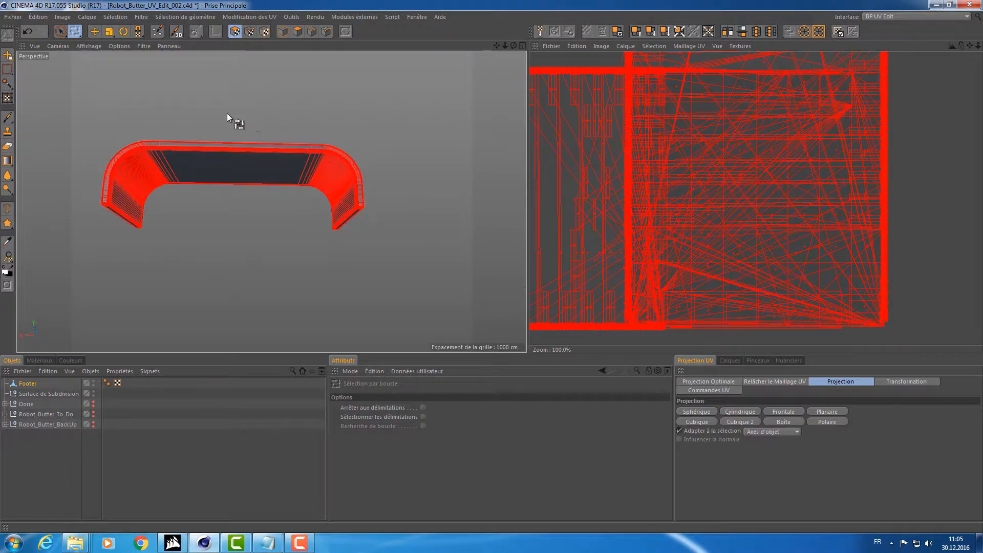
left_click_drag(226, 113, 213, 134, "alt")
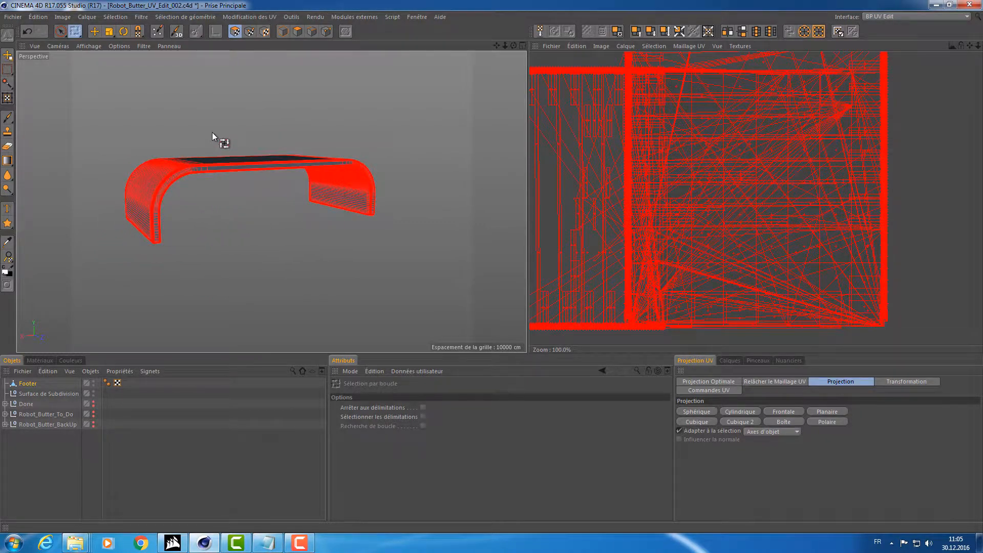
mouse_move(212, 132)
left_mouse_down("alt")
mouse_move(225, 151)
mouse_move(214, 149)
mouse_move(233, 144)
mouse_move(211, 137)
mouse_move(221, 140)
mouse_move(206, 91)
mouse_move(225, 122)
left_mouse_up("alt")
key("e")
right_click_drag(247, 164, 279, 158, "alt")
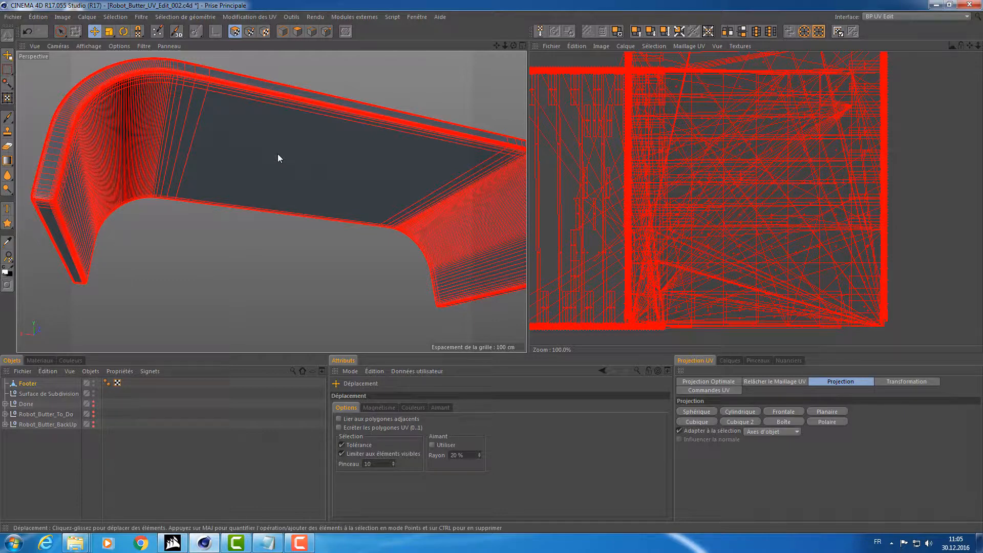
left_click(278, 154)
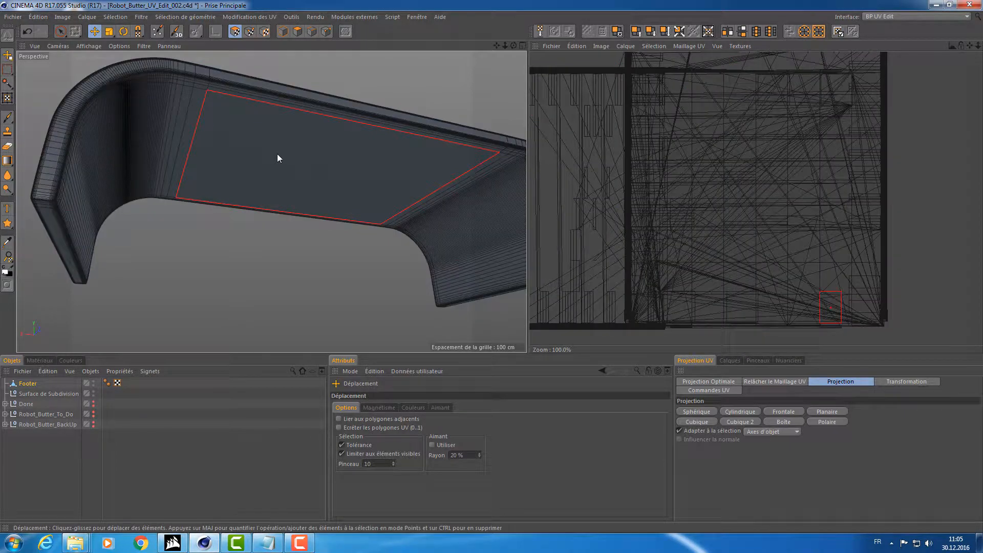
left_click(301, 32)
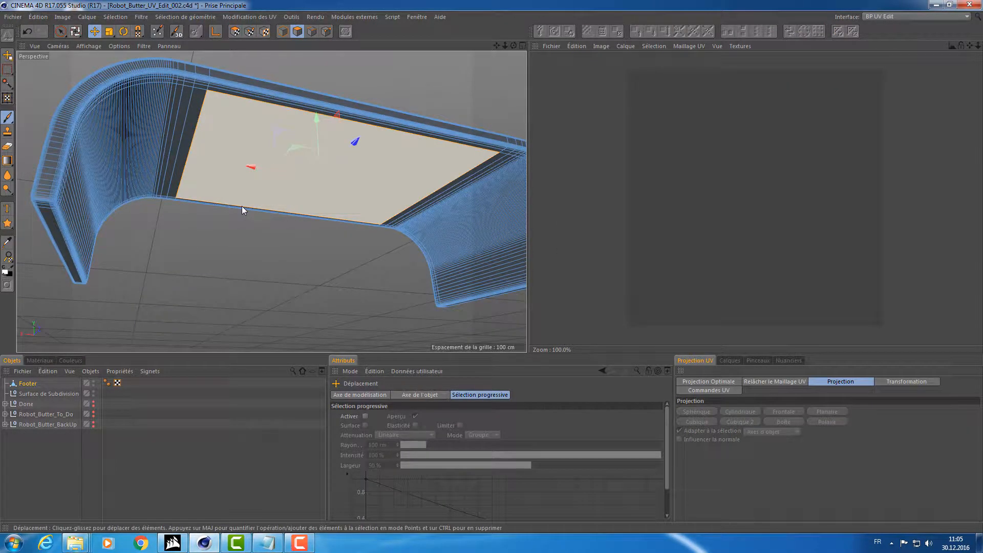
key("Delete")
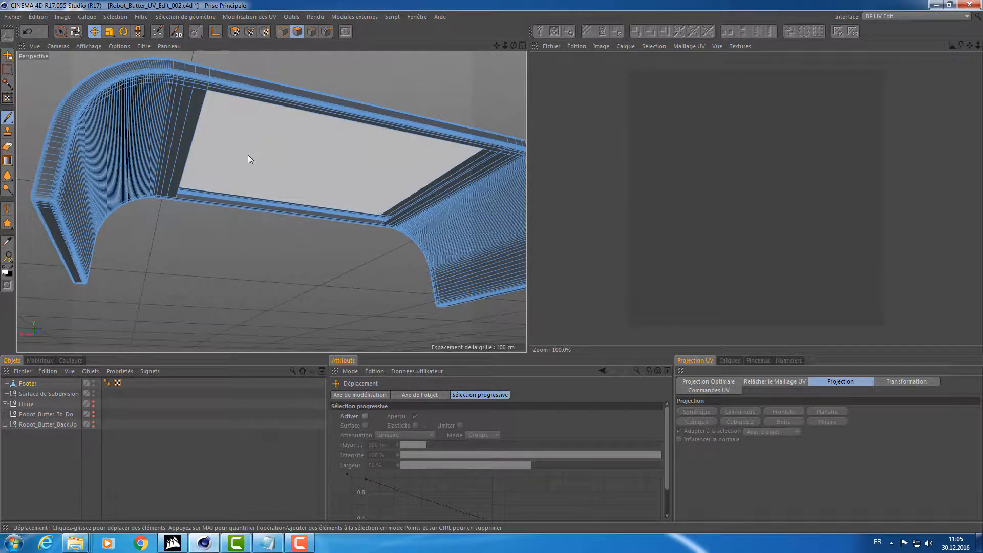
left_click(248, 154)
- Duplicate the Footer object and rename the original Footer_BackUp
left_click(14, 388)
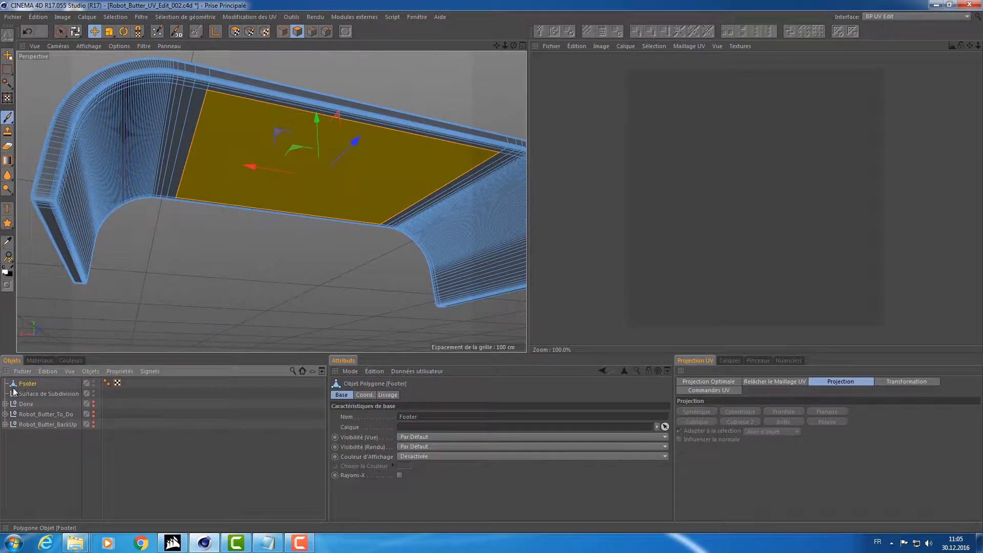
left_click_drag(29, 385, 37, 380, "ctrl")
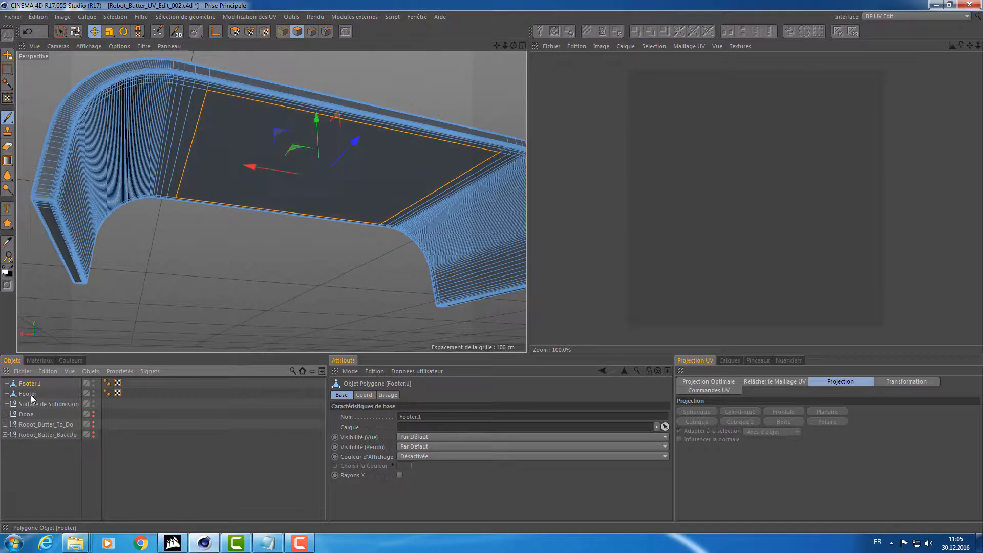
double_click(30, 393)
left_click(45, 393)
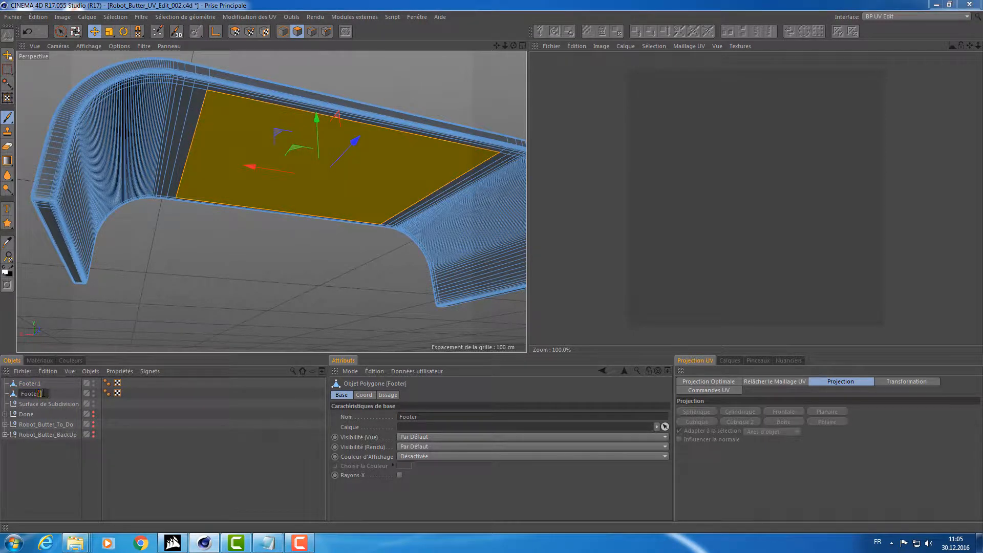
type("_BackUp")
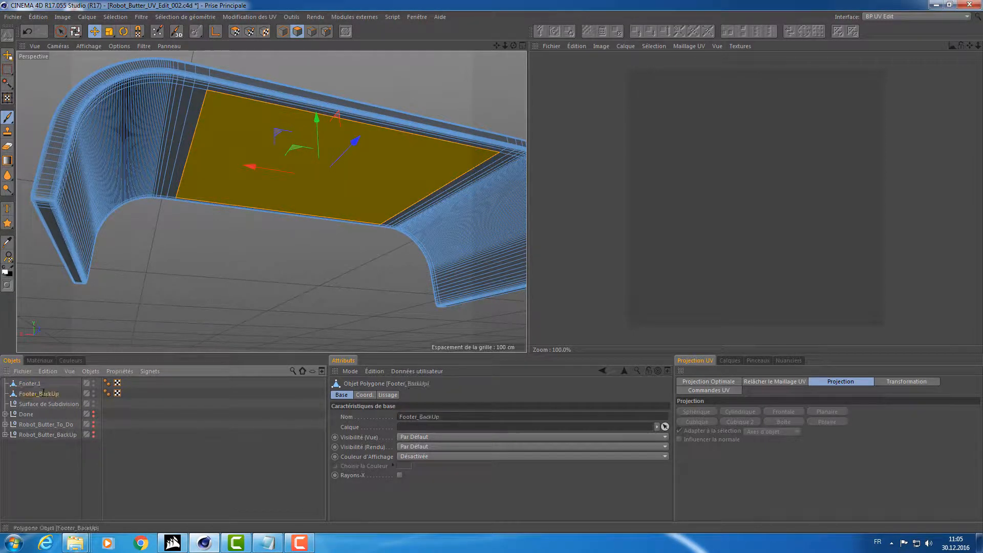
key("Return")
- Hide Footer_BackUp in the viewport and the render, and rename the duplicate Footer
left_click(94, 395, "alt")
left_click(93, 395, "alt")
double_click(39, 383)
left_click(51, 385)
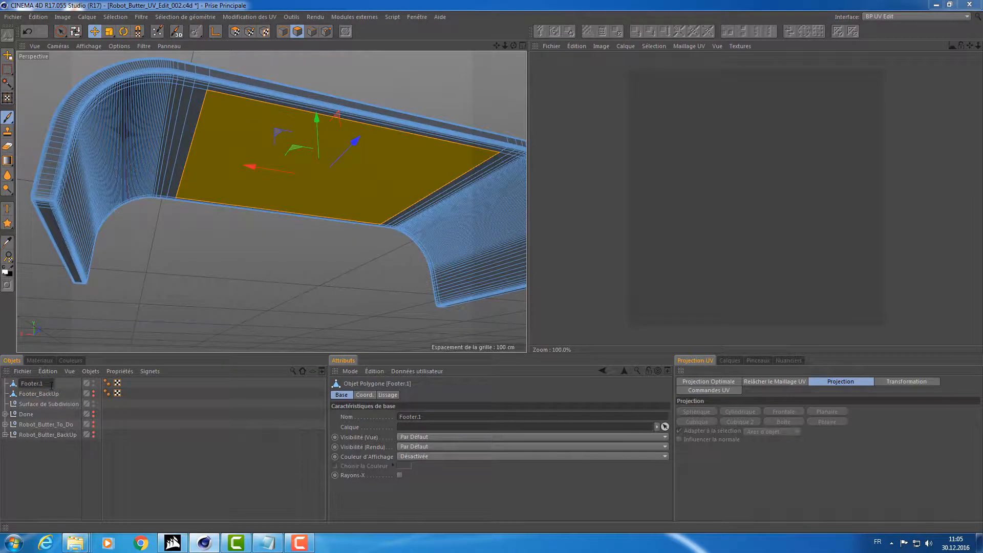
key("Return")
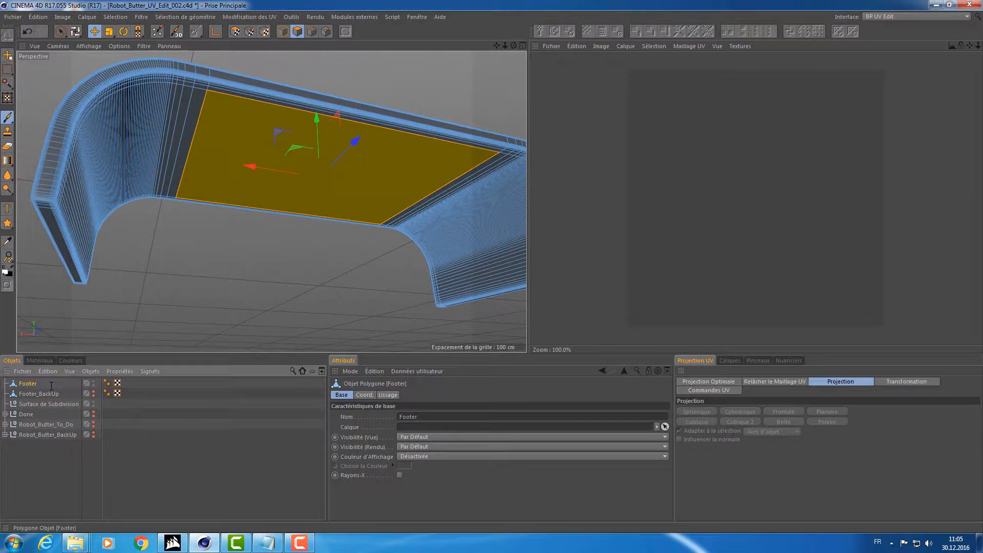
- Delete the large flat polygon on the Footer's underside and inspect the opening and the surrounding borders
left_click(156, 198)
left_click_drag(417, 152, 337, 179, "alt")
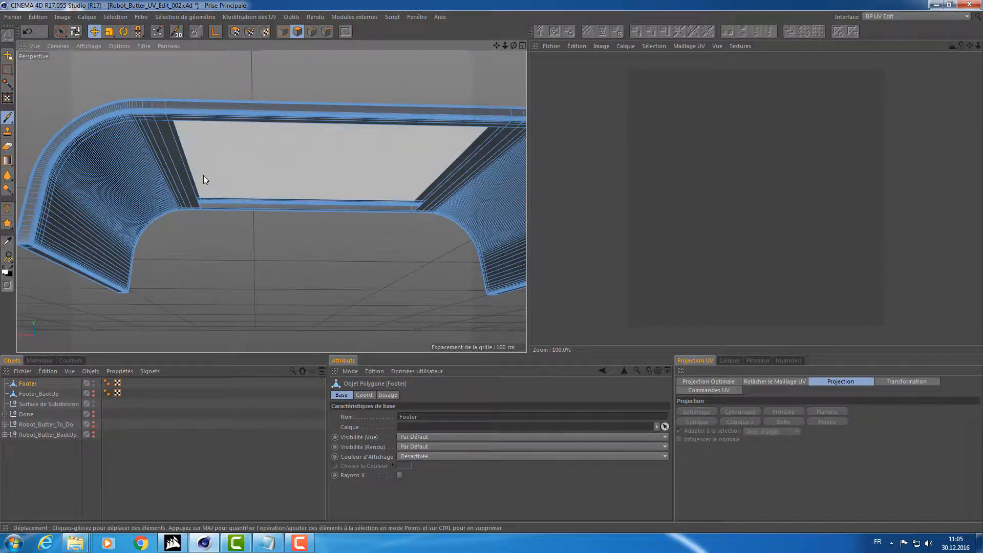
mouse_move(199, 149)
left_mouse_down("alt")
mouse_move(270, 119)
mouse_move(208, 145)
left_mouse_up("alt")
left_click_drag(131, 148, 69, 174, "alt")
scroll(76, 134, "up", 4)
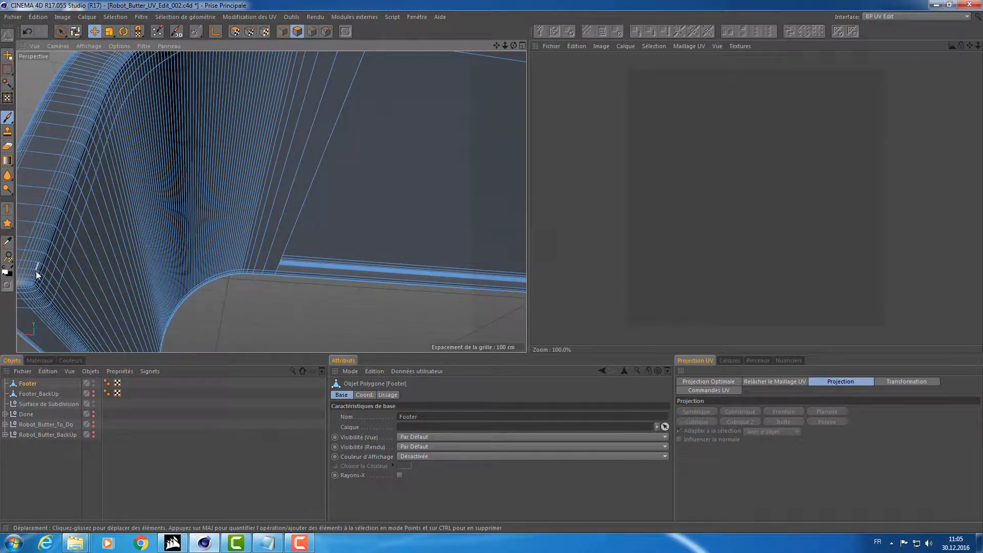
mouse_move(37, 270)
left_mouse_down("alt")
mouse_move(37, 287)
mouse_move(44, 281)
mouse_move(32, 286)
left_mouse_up("alt")
middle_click_drag(307, 177, 231, 246, "alt")
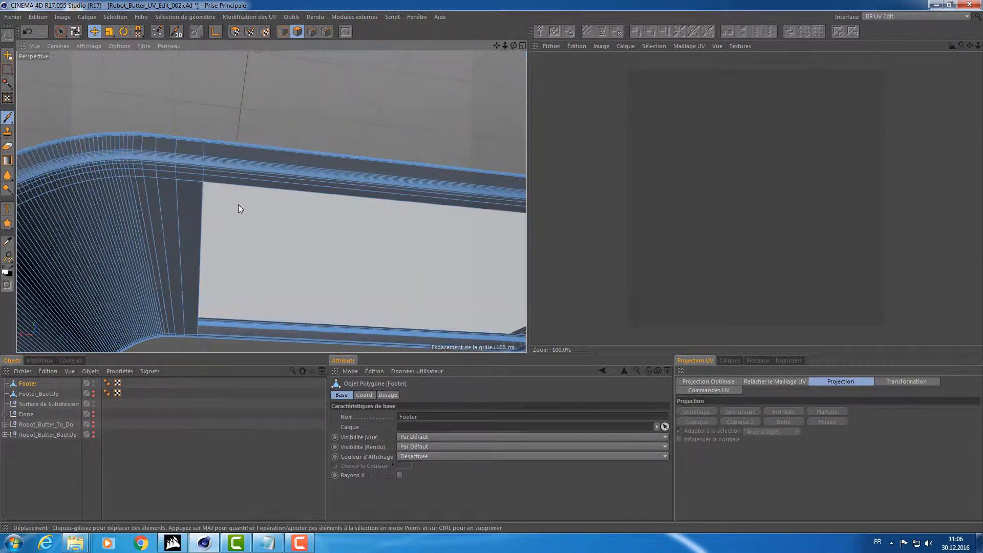
left_click_drag(238, 204, 261, 168, "alt")
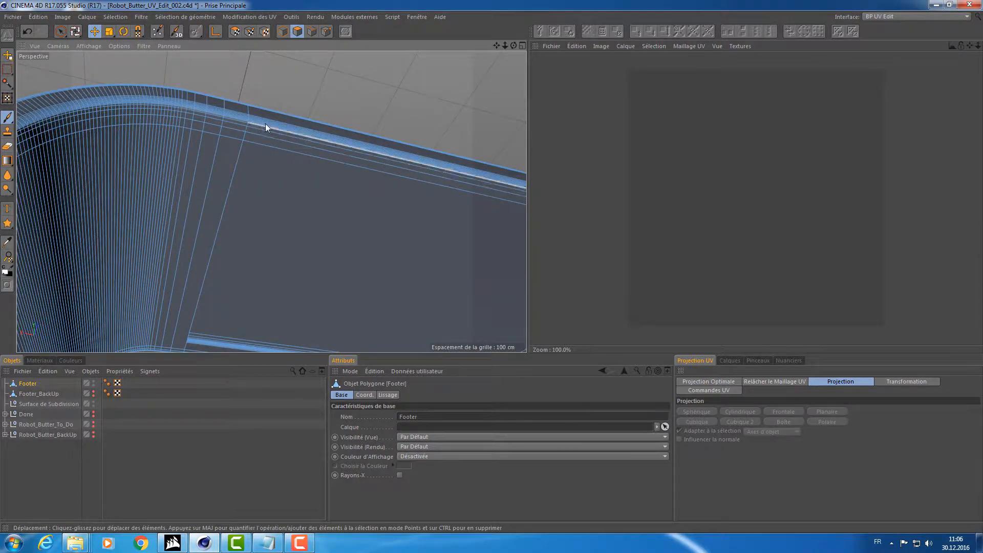
right_click_drag(265, 124, 244, 147, "alt")
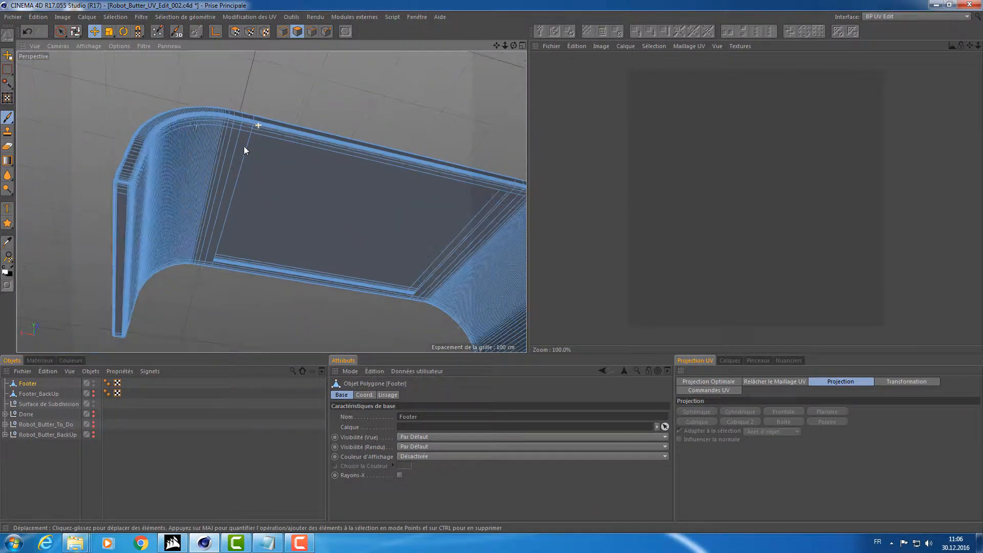
mouse_move(115, 189)
left_mouse_down("alt")
mouse_move(133, 177)
mouse_move(107, 195)
left_mouse_up("alt")
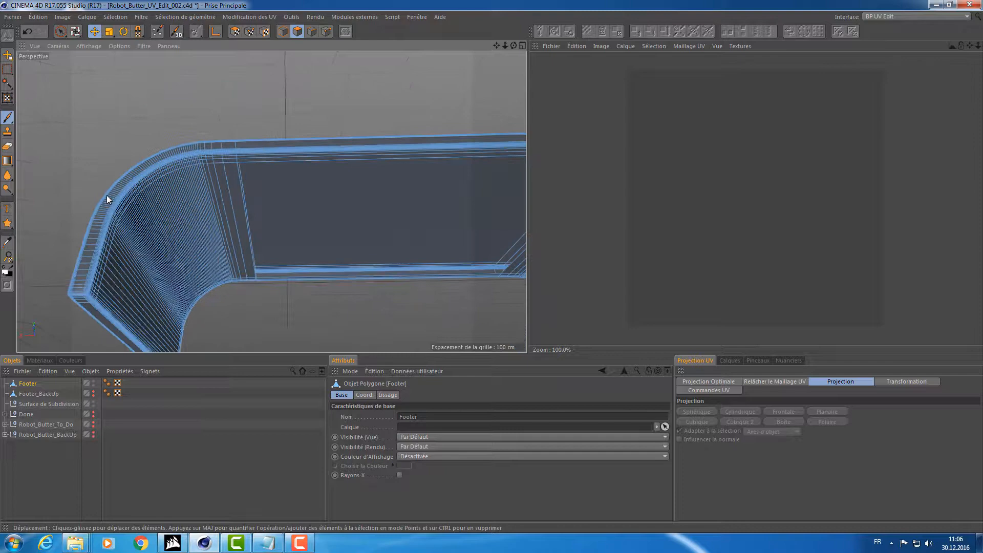
- In edge mode, use Loop Selection to select the edge loop following the footer's outer side border down to the leg's corner
left_click(85, 293)
right_click_drag(80, 315, 136, 284, "alt")
left_click_drag(138, 285, 172, 269, "alt")
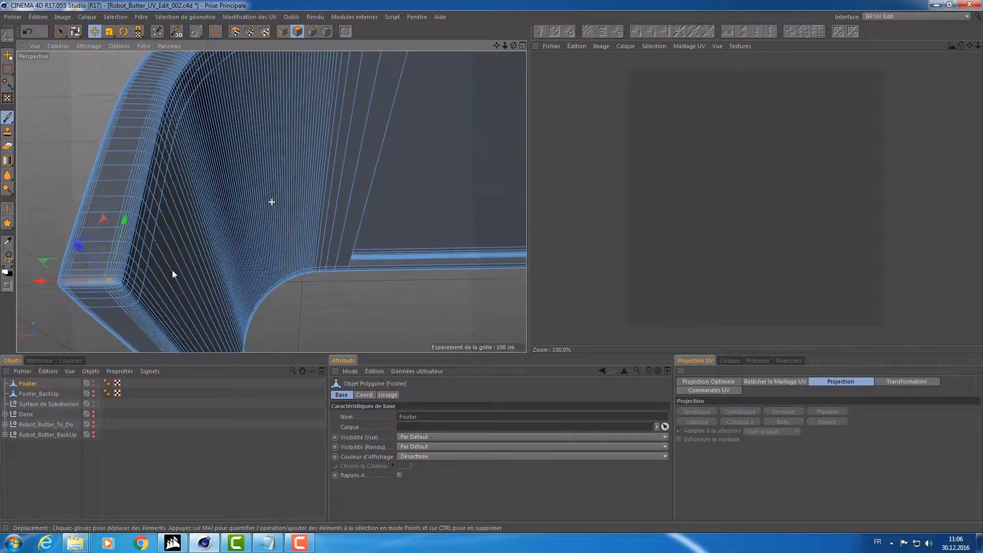
right_click_drag(128, 285, 154, 279, "alt")
middle_click_drag(139, 279, 158, 266, "alt")
right_click_drag(137, 274, 202, 252, "alt")
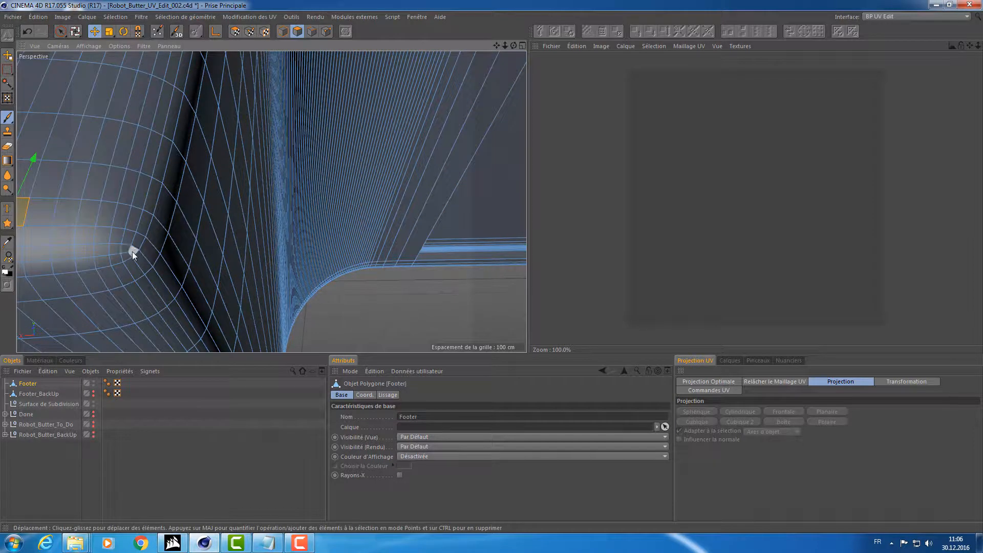
left_click(310, 31)
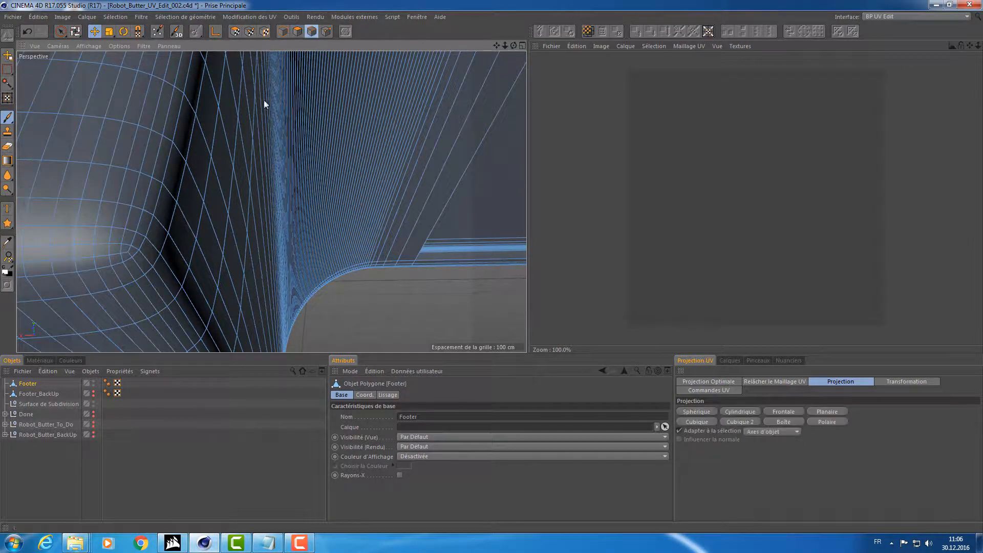
left_click(115, 252)
left_click_drag(115, 252, 214, 266, "alt")
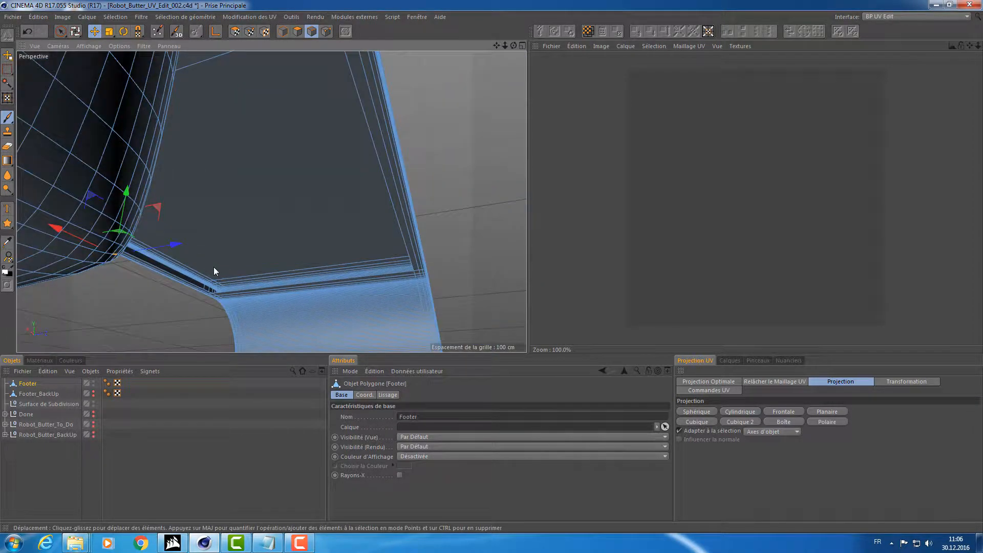
key("u")
key("l")
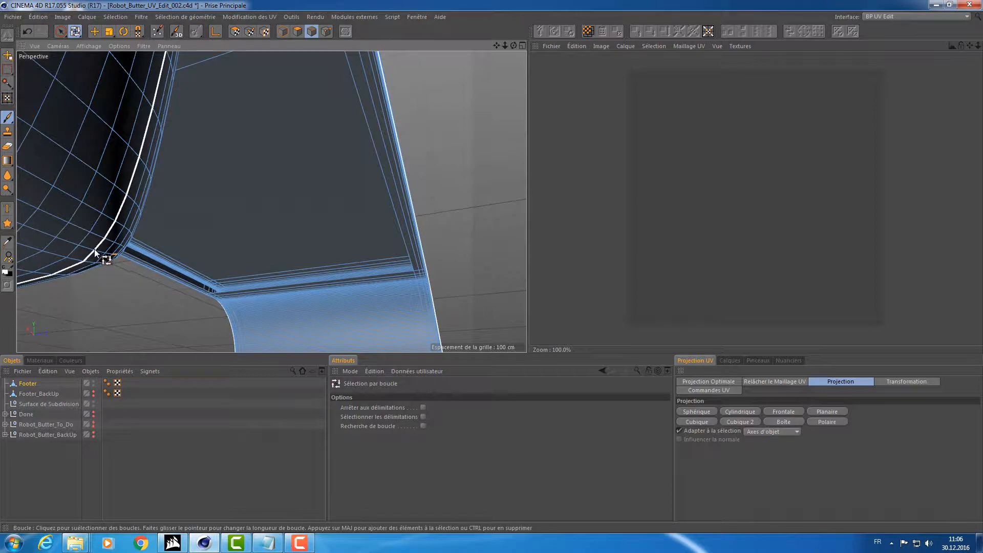
left_click(93, 250)
- Add the edge loop running around the lower end of the footer's leg to the selection
left_click_drag(94, 250, 246, 189, "alt")
scroll(244, 271, "up", 5)
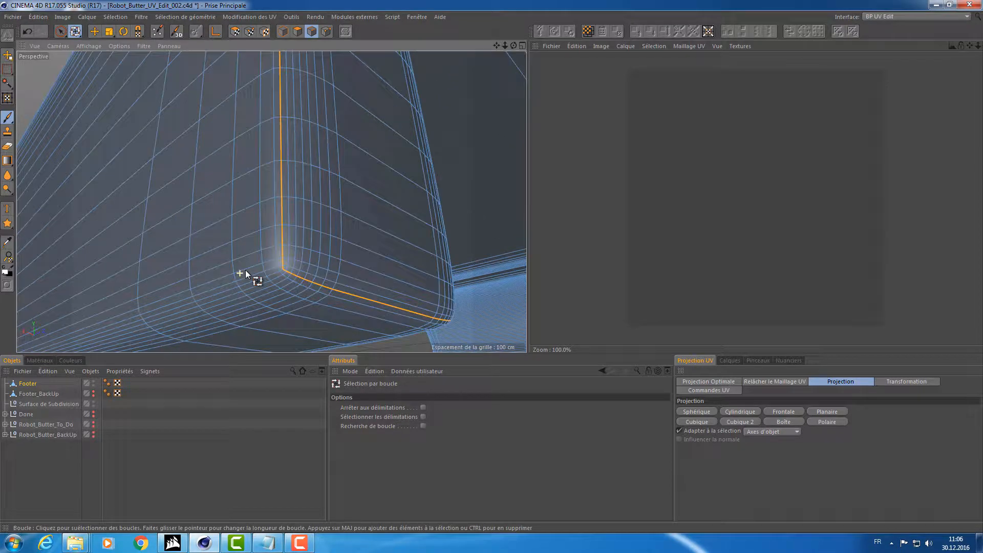
left_click(274, 270, "ctrl")
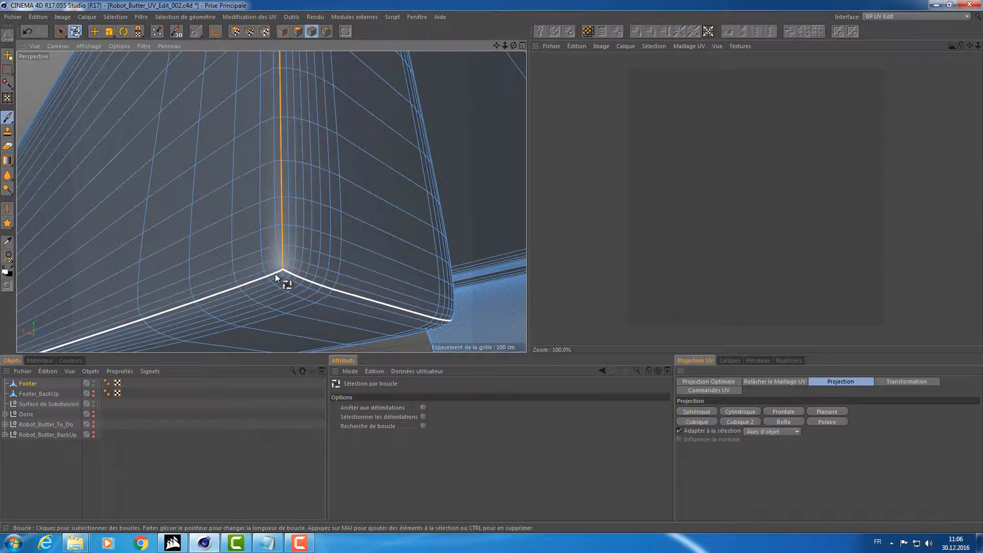
left_click(275, 274, "shift")
scroll(284, 309, "down", 5)
left_click_drag(282, 309, 174, 189, "alt")
mouse_move(183, 73)
right_mouse_down("alt")
mouse_move(198, 74)
mouse_move(189, 75)
right_mouse_up("alt")
left_click(184, 77, "shift")
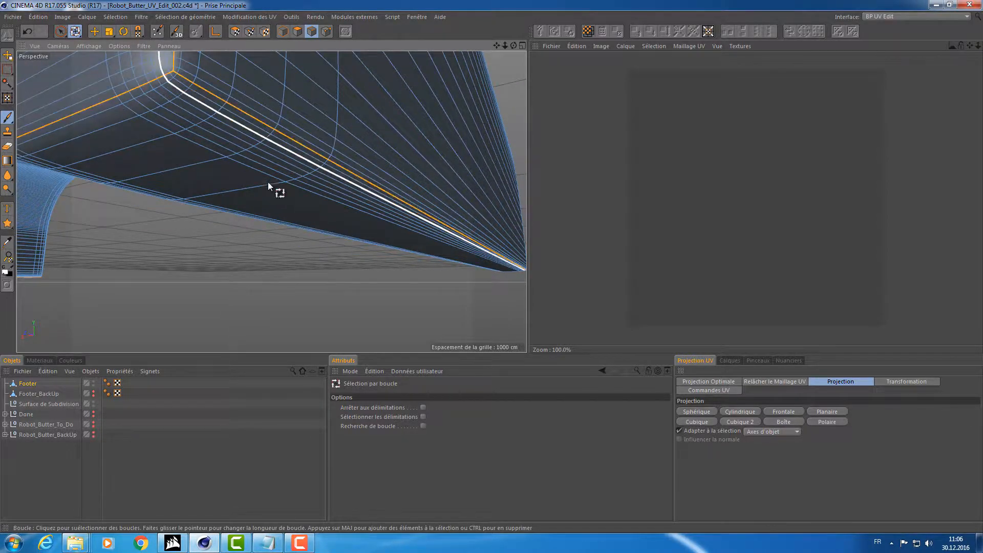
- Add the outer side border's edge loop at the leg's opposite corner to the selection and frame the footer
right_click_drag(269, 183, 260, 197, "alt")
left_click_drag(149, 178, 179, 210, "alt")
left_click_drag(271, 202, 328, 209, "alt")
left_click_drag(225, 206, 177, 210, "alt")
right_click_drag(216, 256, 237, 243, "alt")
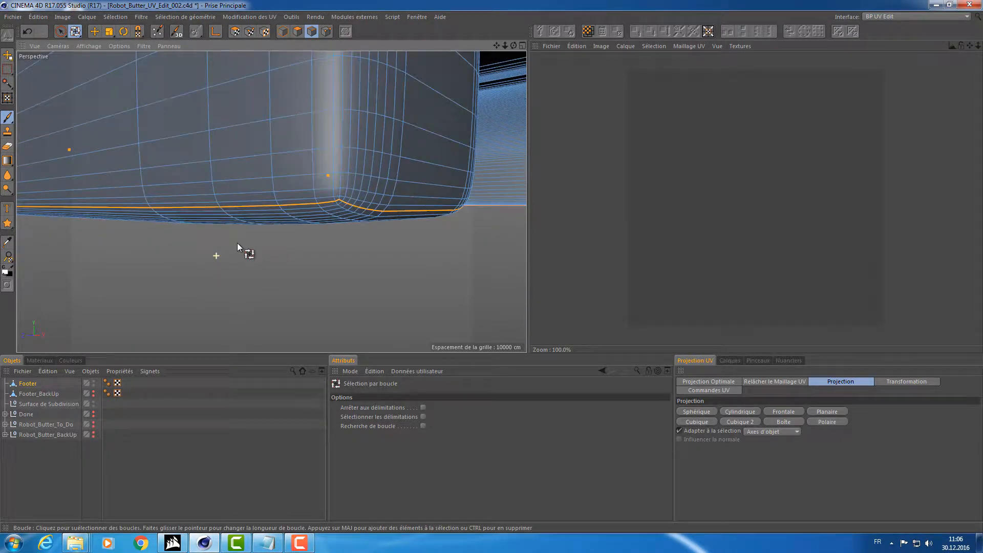
left_click(340, 193, "shift")
left_click_drag(398, 260, 387, 263, "alt")
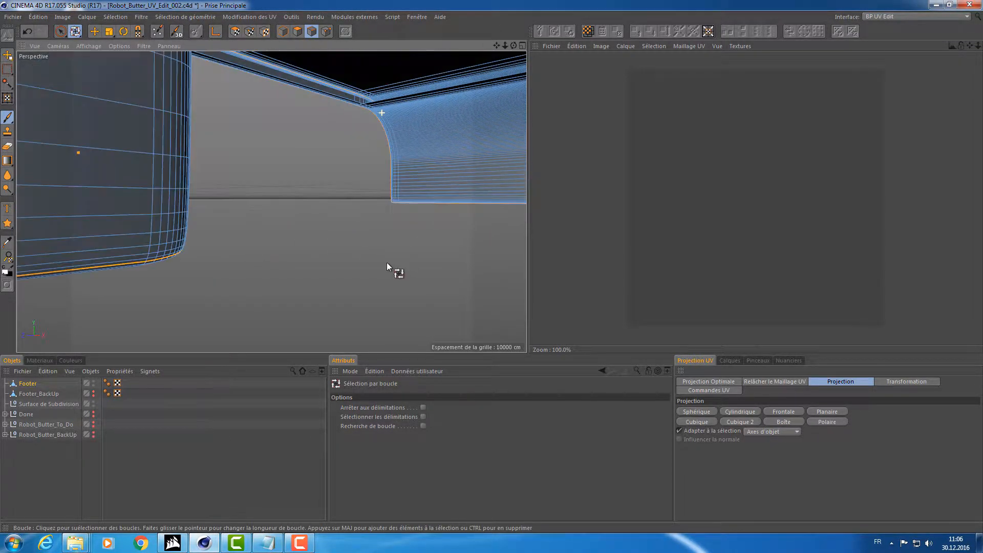
right_click_drag(305, 247, 293, 229, "alt")
key("s")
key("o")
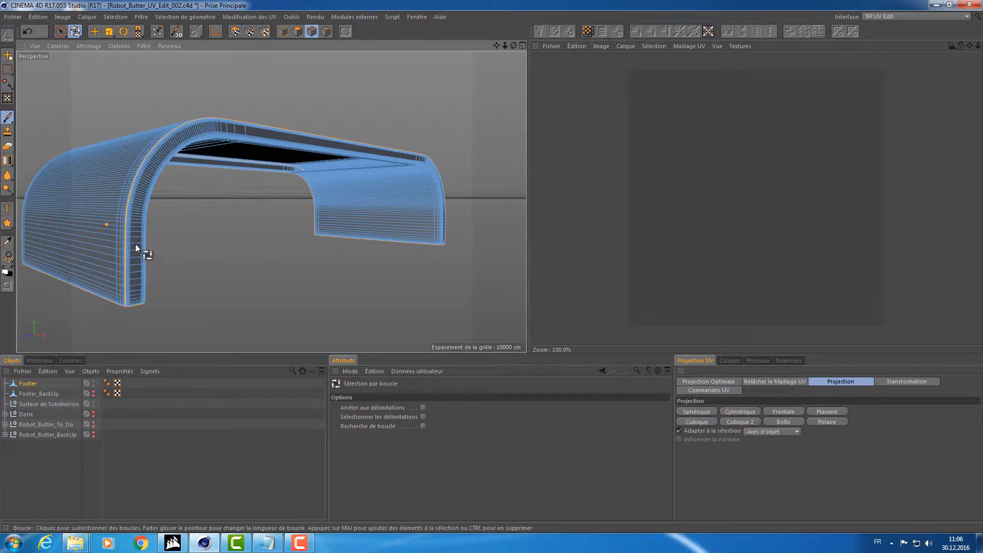
- Add the inner side border's vertical edge loop at the footer leg's lower corner to the seam selection
left_click_drag(136, 248, 78, 255, "alt")
middle_click_drag(90, 248, 202, 265, "alt")
left_click_drag(202, 266, 127, 239, "alt")
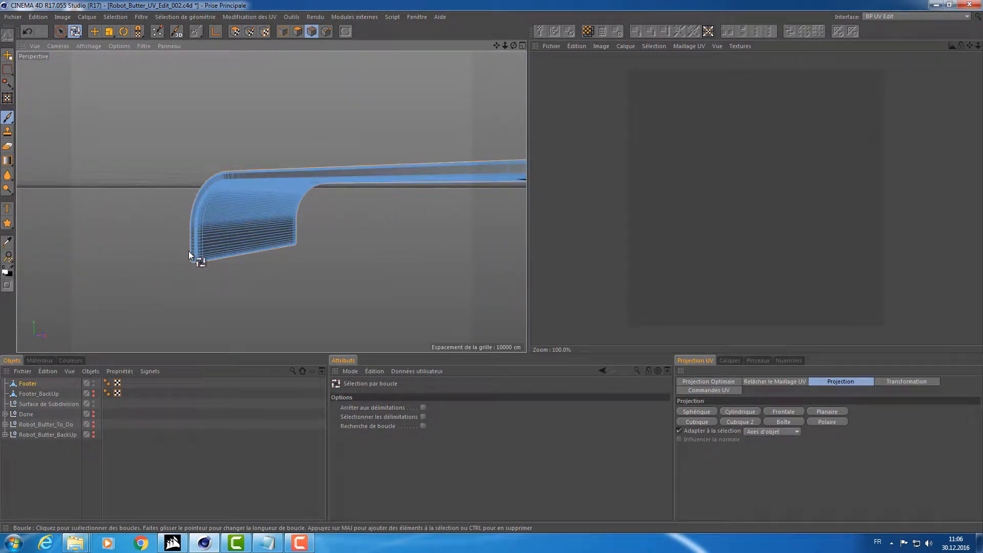
right_click_drag(190, 254, 296, 242, "alt")
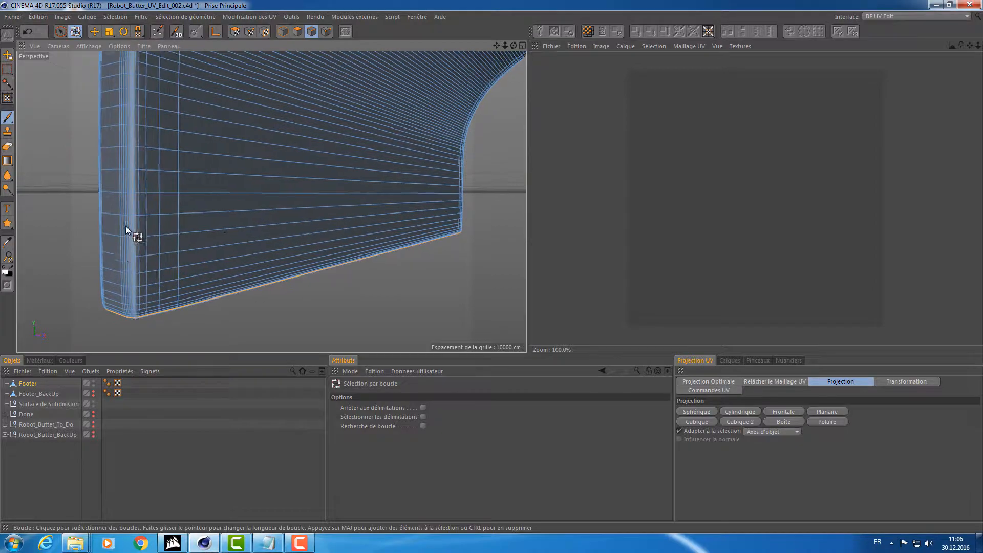
left_click_drag(126, 231, 271, 202, "alt")
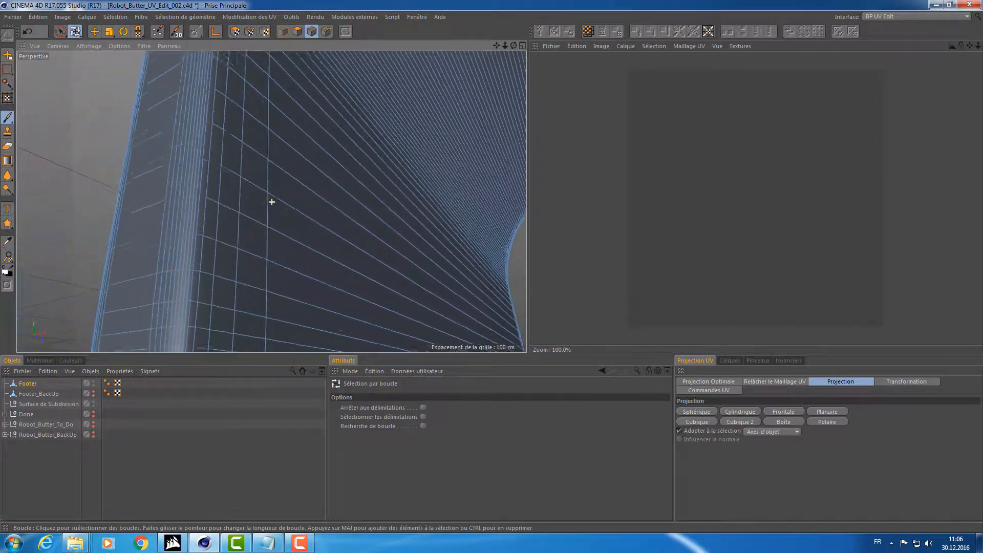
left_click_drag(231, 55, 225, 59, "alt")
left_click_drag(175, 233, 199, 146, "alt")
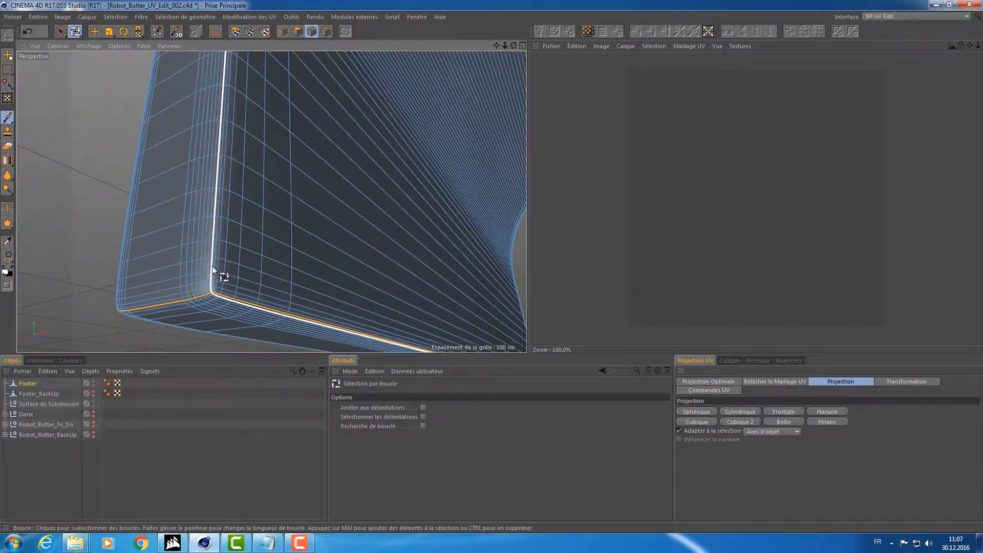
scroll(220, 282, "up", 5)
scroll(216, 281, "down", 4)
scroll(216, 286, "up", 3)
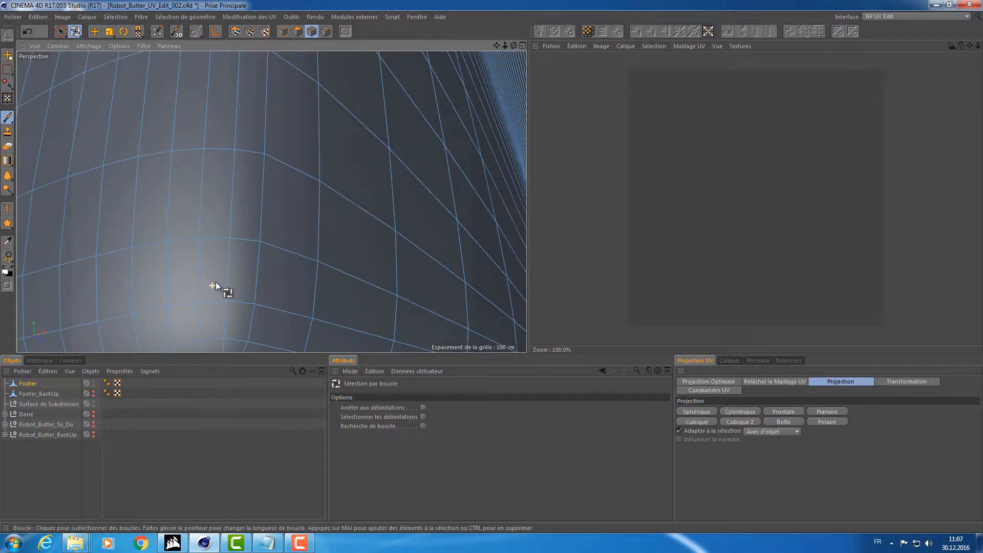
scroll(216, 286, "down", 3)
scroll(216, 304, "up", 2)
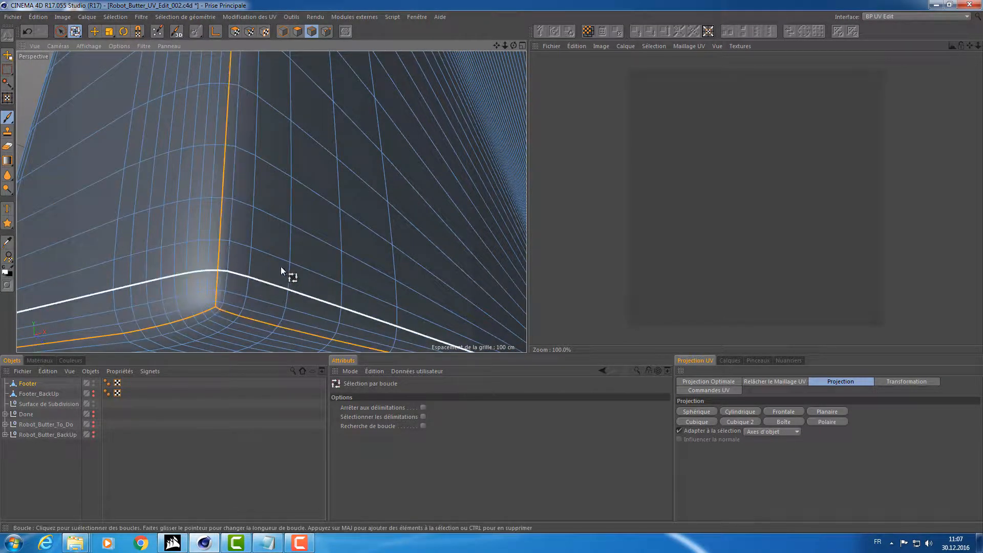
scroll(282, 271, "down", 6)
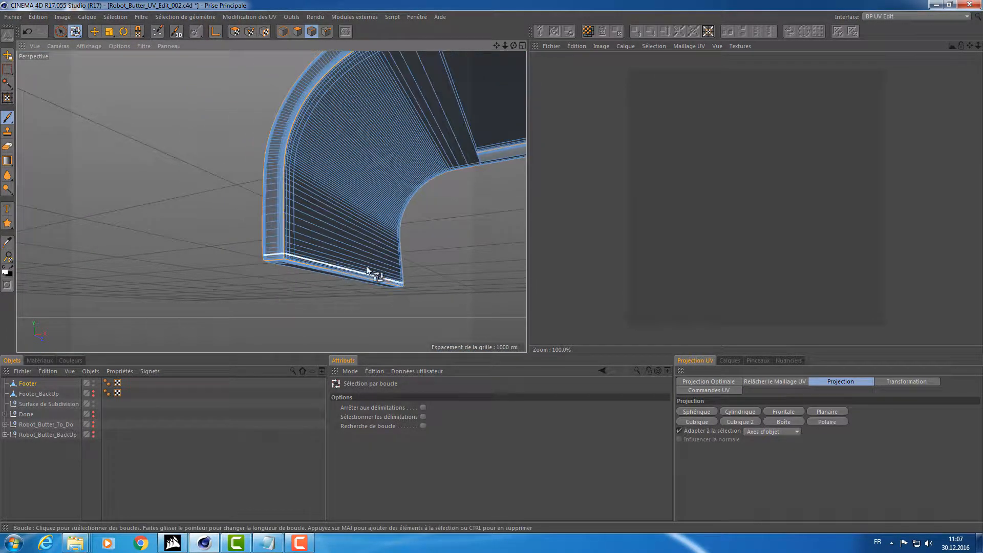
- In polygon mode, use Live Selection to delete the long inner polygons beside the opening at one end of the footer
left_click_drag(367, 270, 372, 109, "alt")
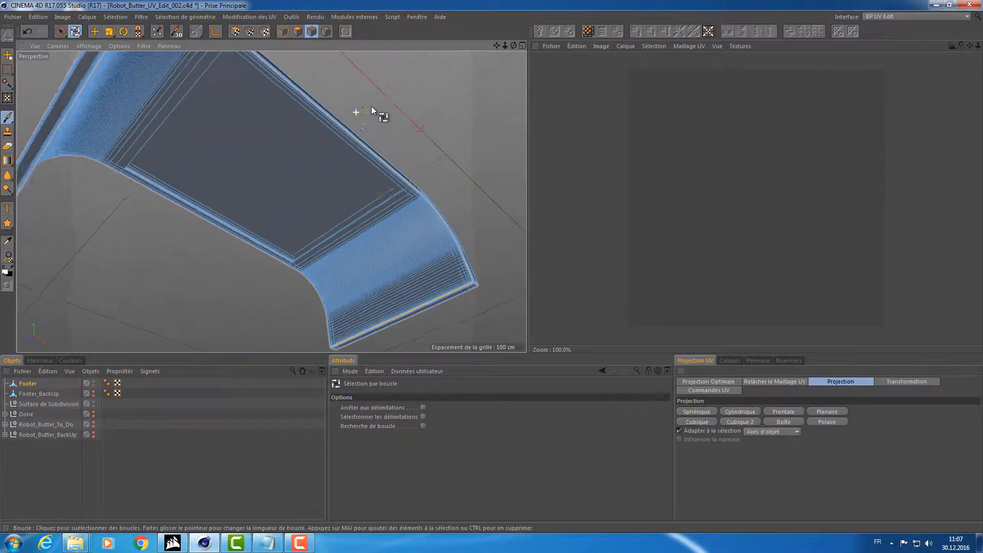
right_click_drag(372, 106, 400, 100, "alt")
left_click_drag(387, 126, 386, 113, "alt")
right_click_drag(354, 133, 389, 119, "alt")
left_click_drag(358, 127, 263, 150, "alt")
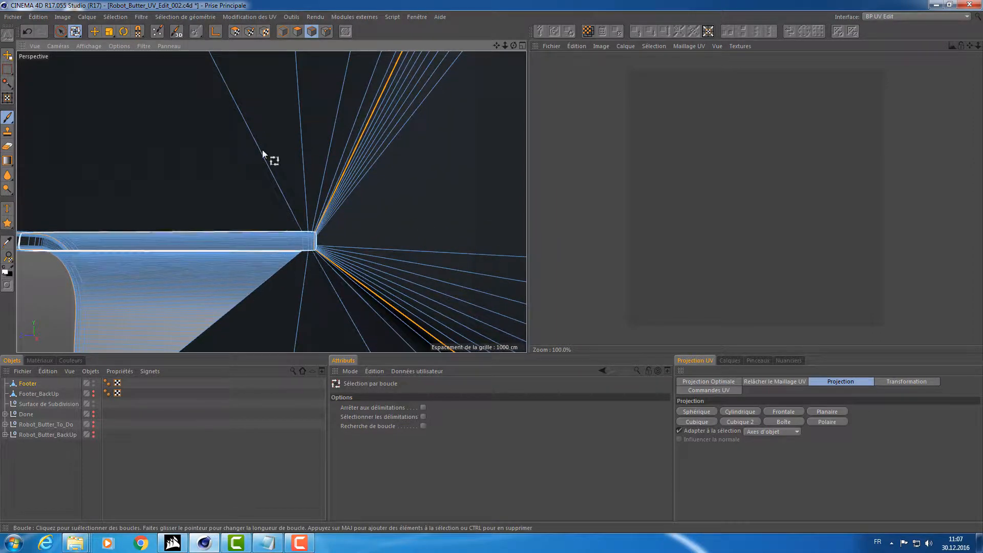
left_click(297, 32)
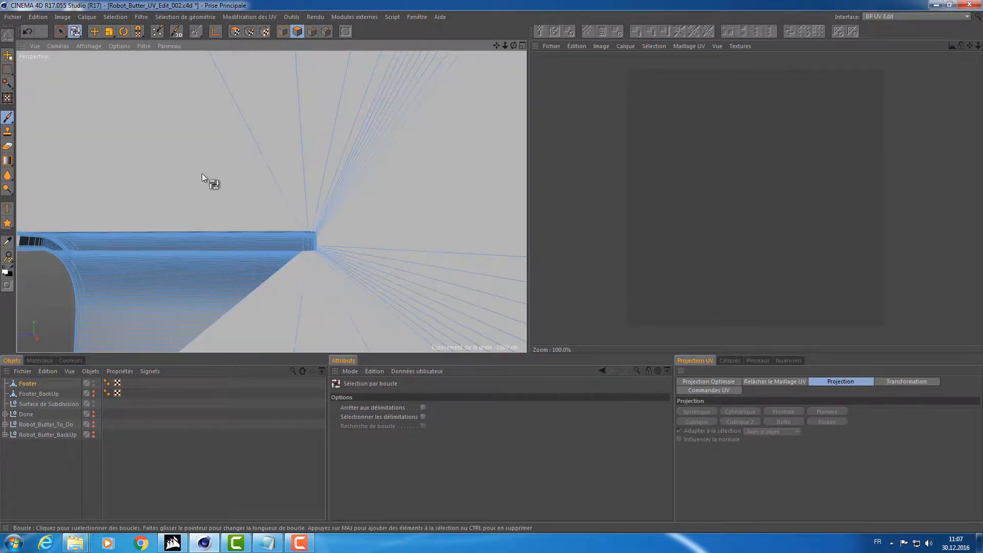
key("9")
left_click(293, 303)
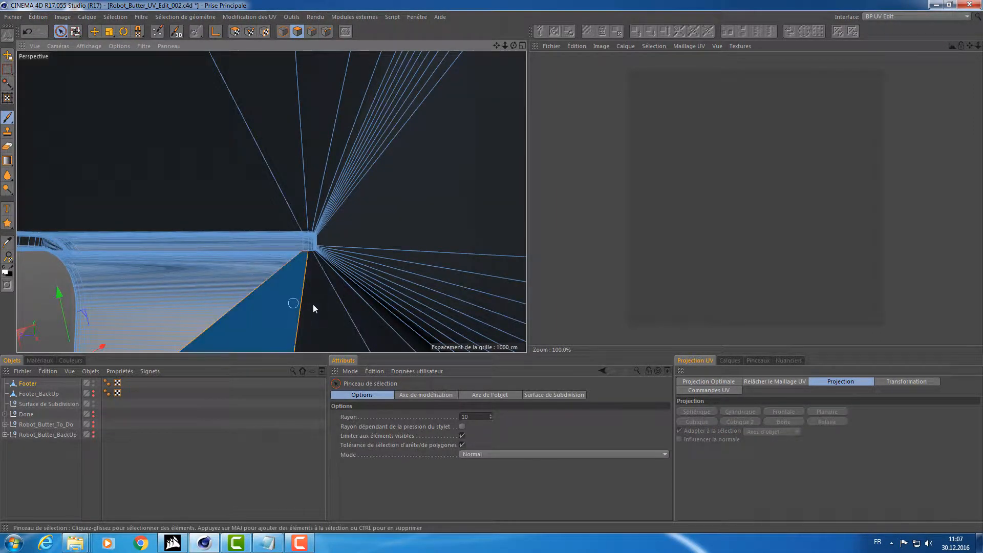
left_click_drag(314, 306, 361, 305)
key("Delete")
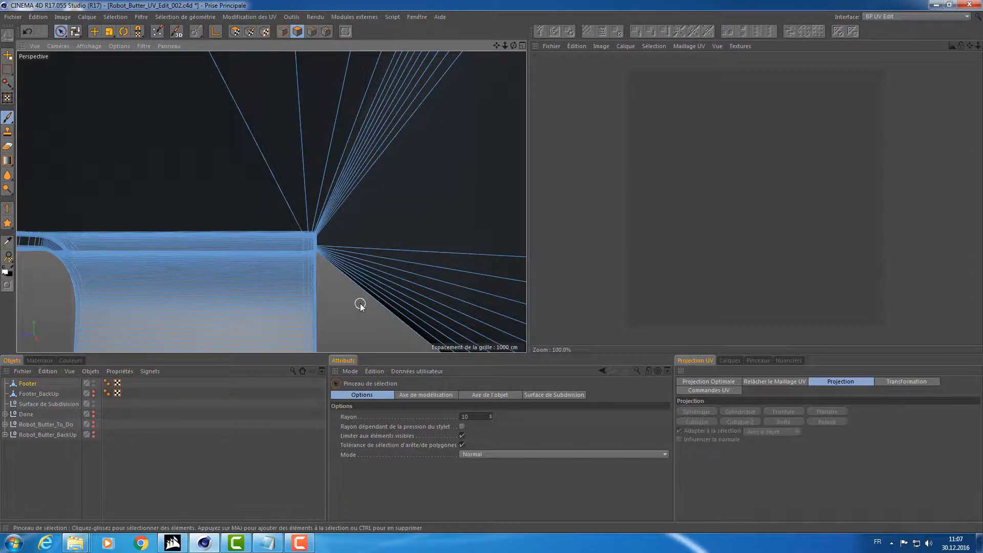
- Check the seam edge's position in edge mode and remove the remaining polygon strip up to that seam
left_click(312, 32)
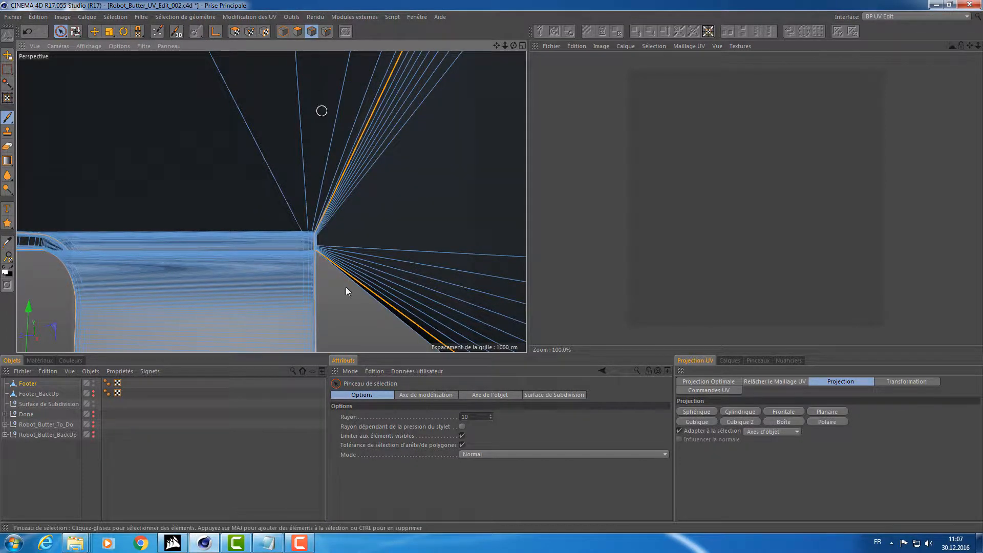
left_click(295, 33)
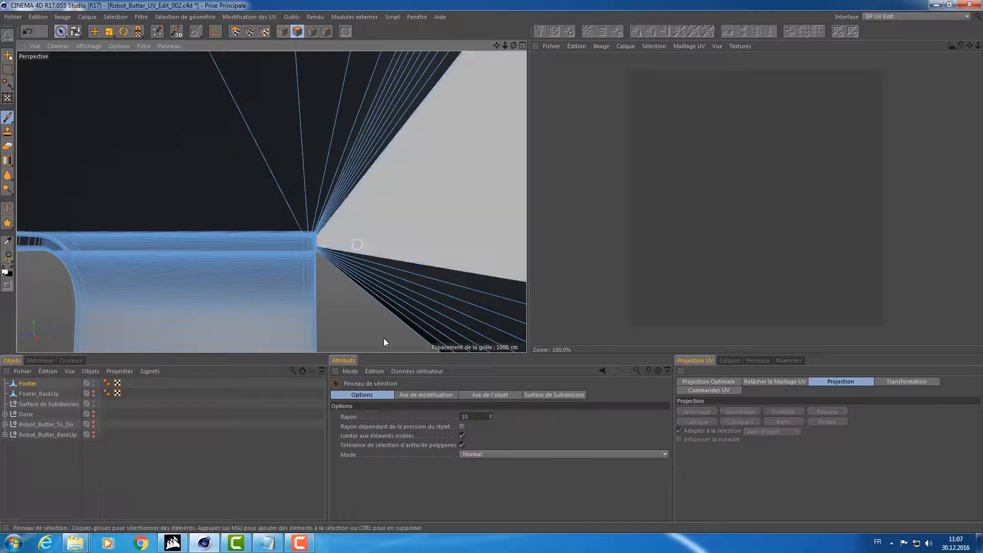
left_click(404, 324)
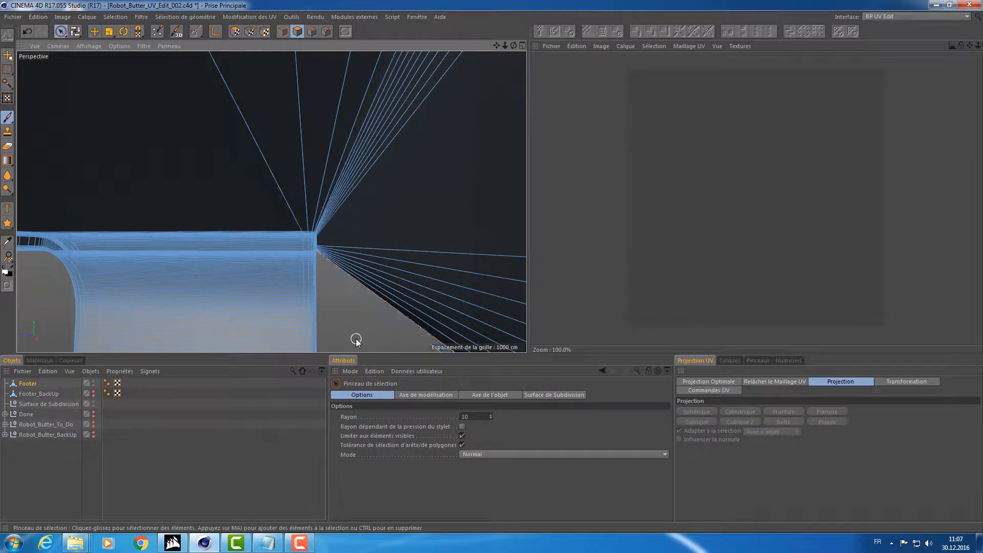
- Select the matching inner polygons up to the seam edge on the footer's opposite side and delete them
mouse_move(149, 283)
left_mouse_down("alt")
mouse_move(389, 299)
mouse_move(640, 297)
left_mouse_up("alt")
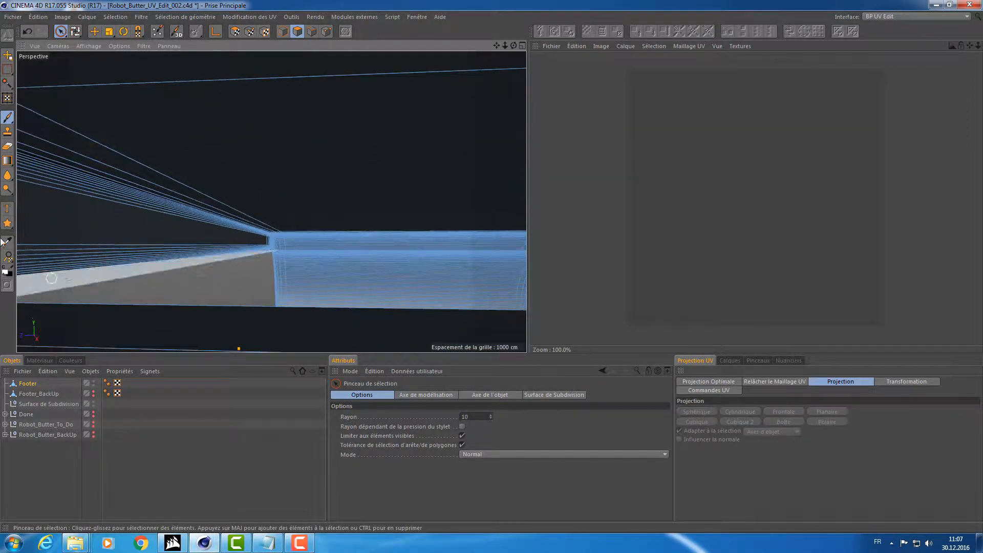
left_click_drag(131, 272, 158, 287, "alt")
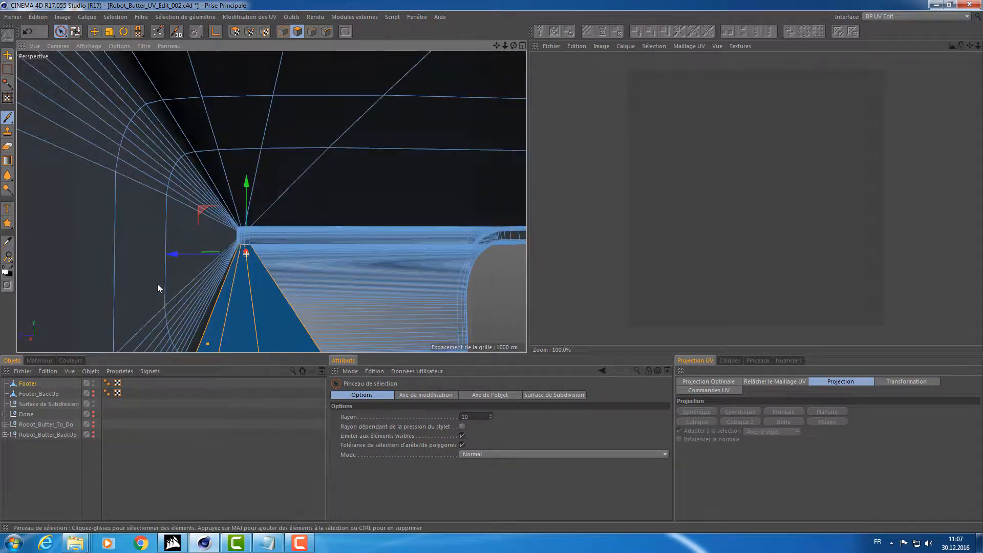
left_click(312, 32)
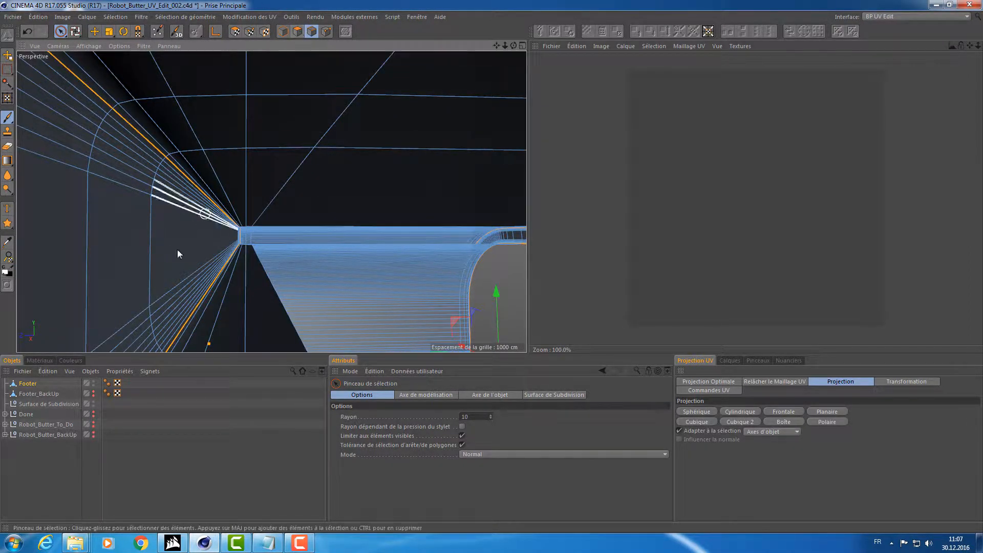
left_click_drag(223, 305, 233, 300, "alt")
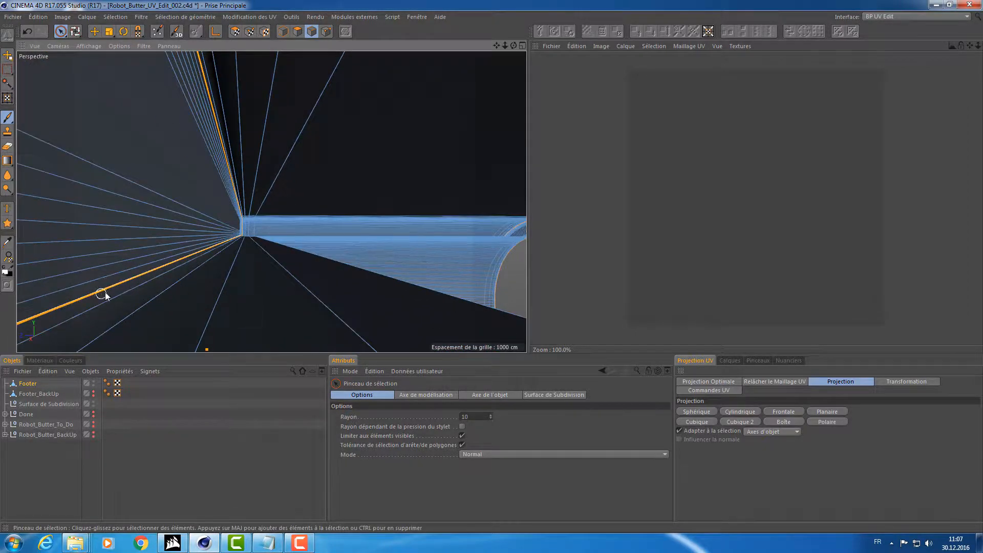
left_click(298, 31)
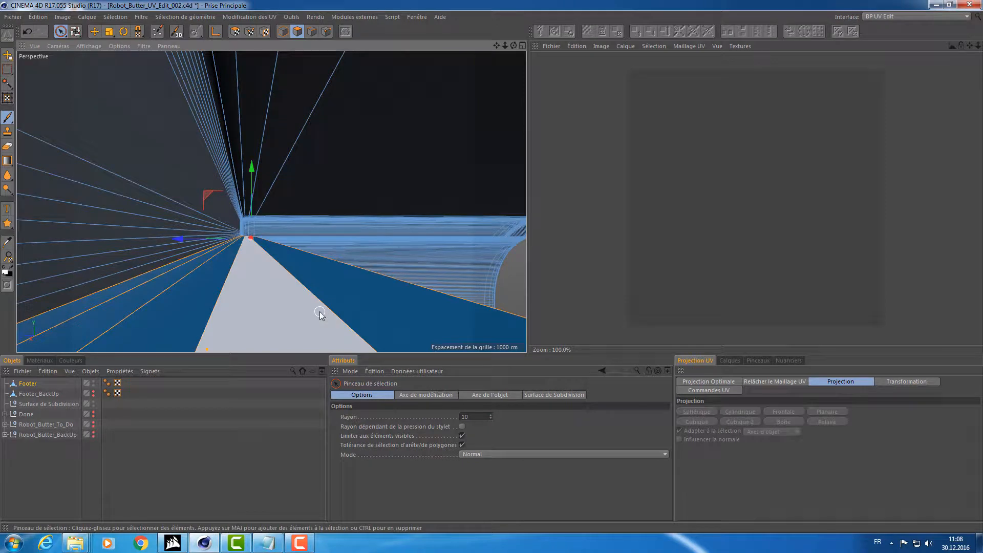
key("Delete")
- Return to edge mode and frame the footer in all four orthographic and perspective views
left_click_drag(287, 296, 312, 226, "alt")
left_click(312, 31)
key("F5")
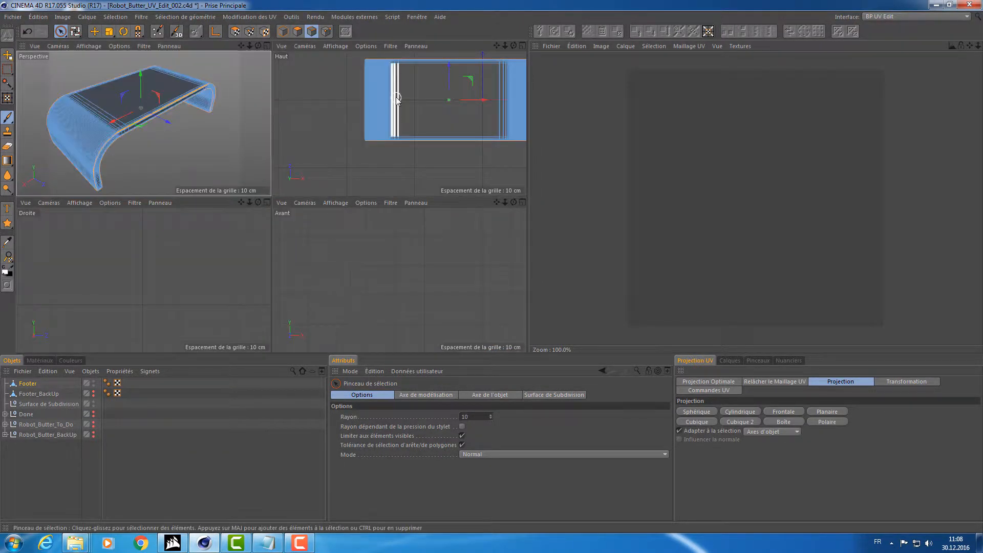
key("s")
key("s")
key("s")
middle_click(369, 133)
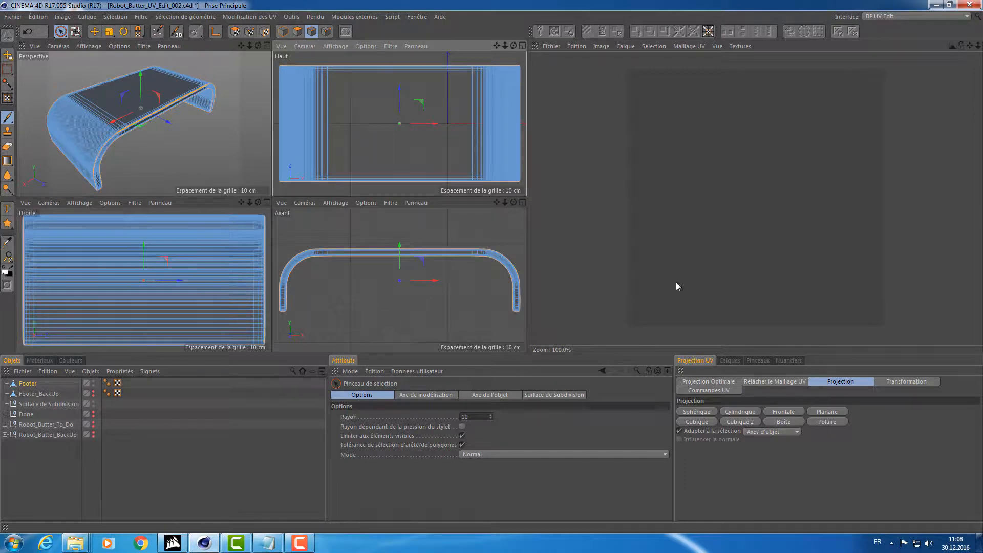
- Switch to UV polygon editing and apply the Grid_Tex material to the Footer object
left_click(234, 32)
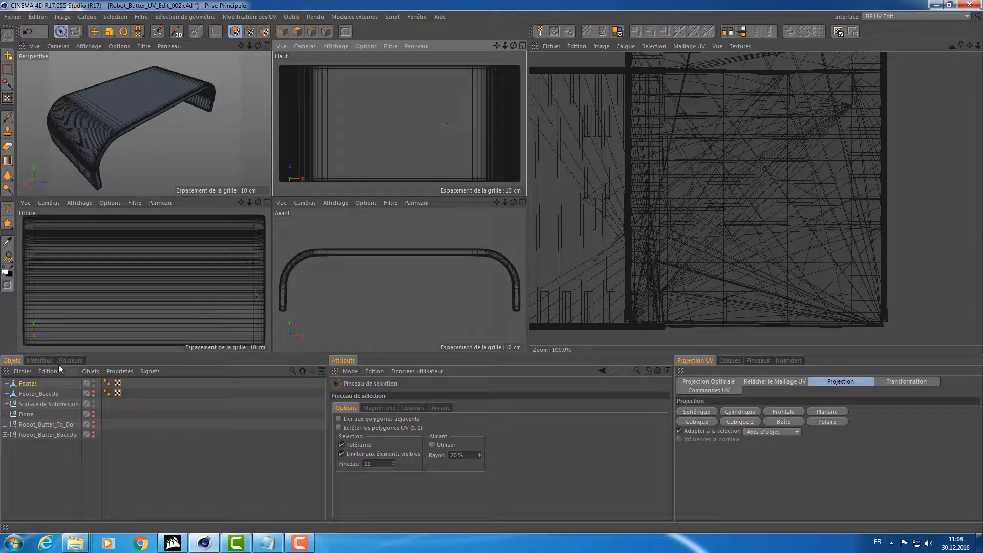
left_click(39, 361)
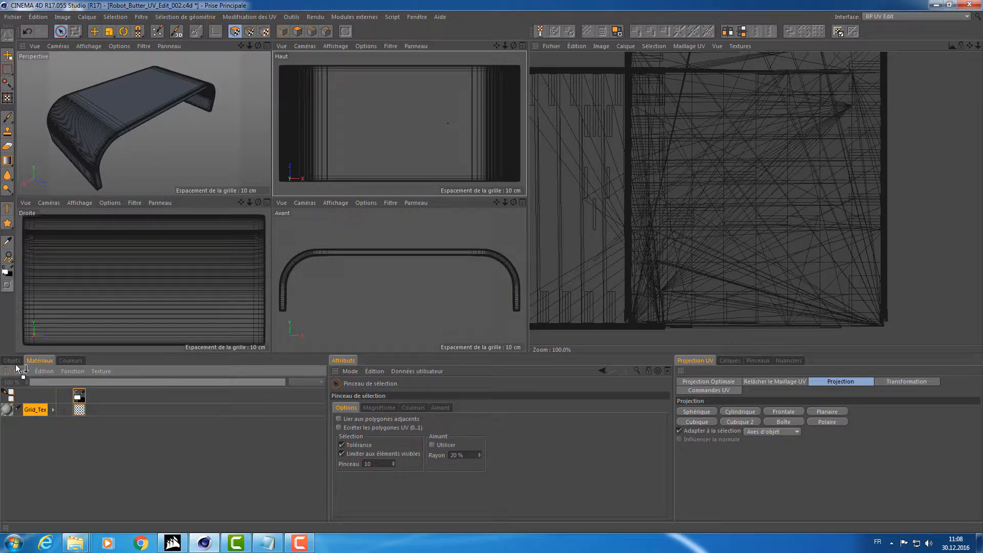
left_click_drag(16, 365, 25, 384)
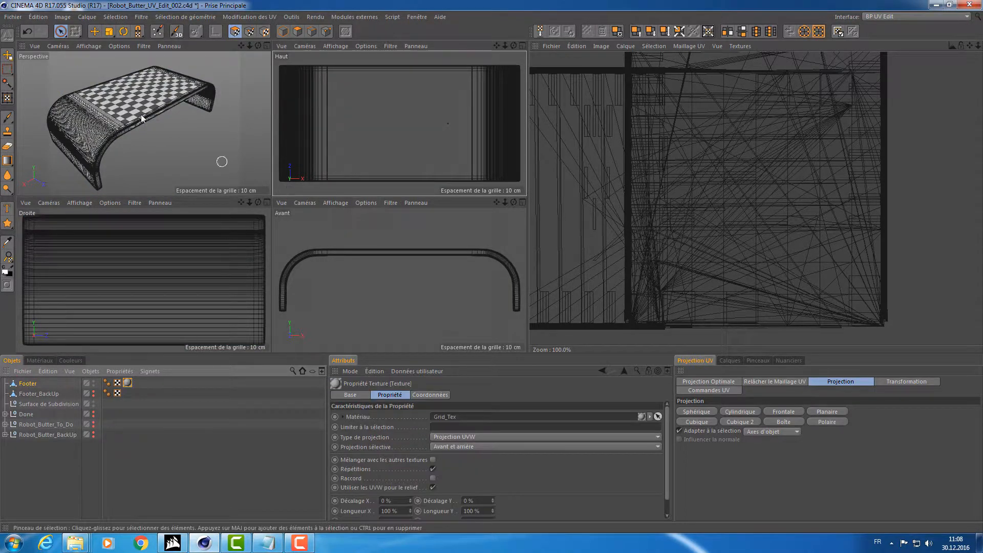
scroll(118, 107, "up", 5)
scroll(123, 108, "down", 5)
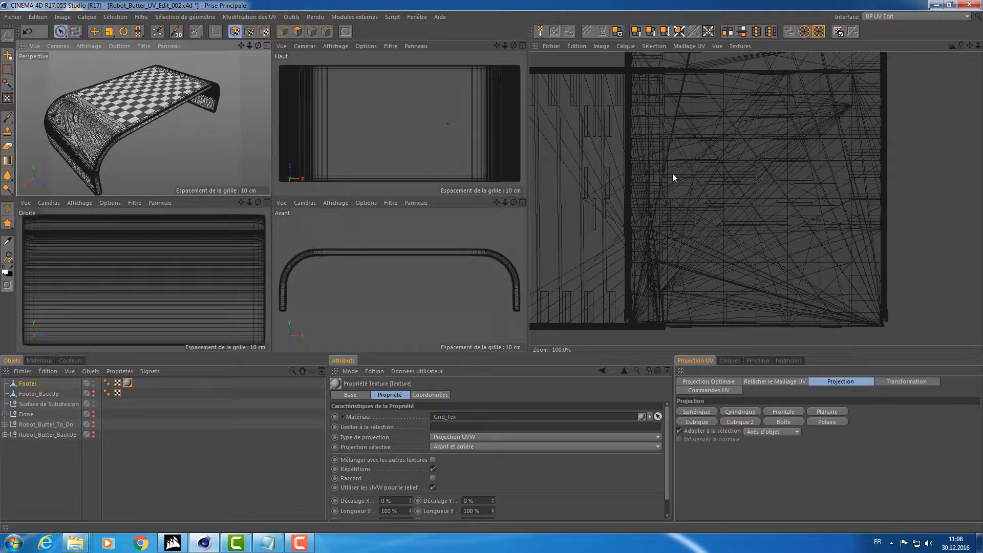
- Display the UvMap_Robot.jpg texture in the UV editing view
left_click(61, 487)
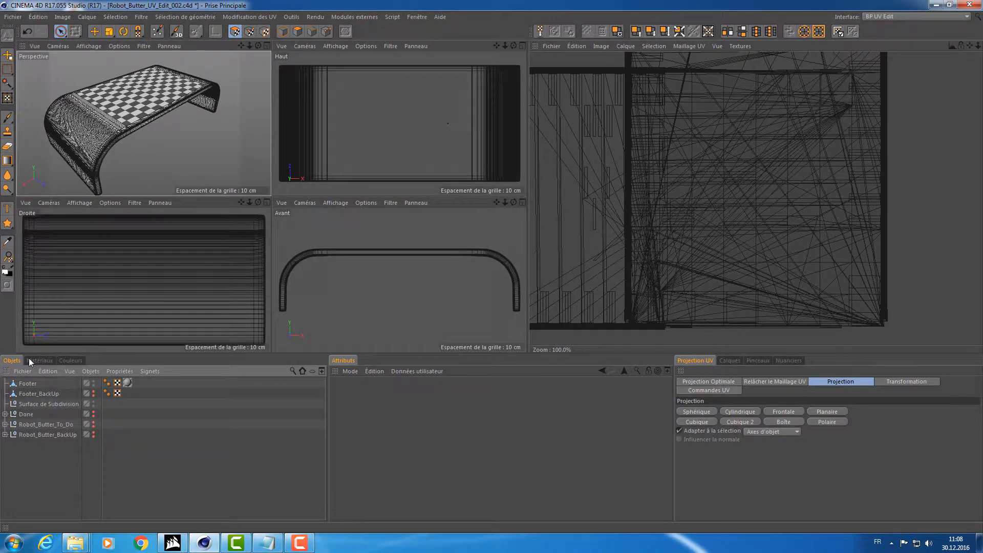
left_click(33, 361)
left_click(14, 361)
left_click(737, 46)
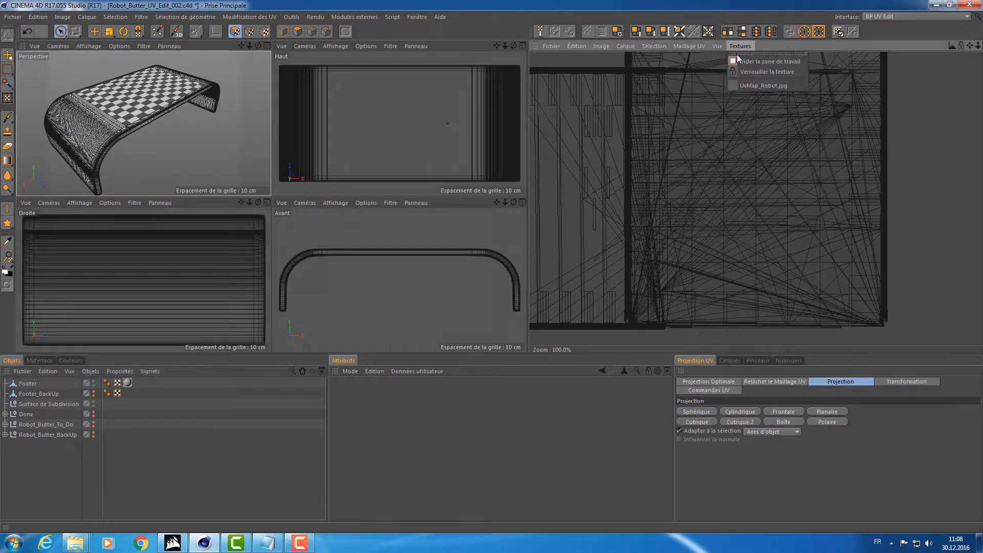
left_click(745, 86)
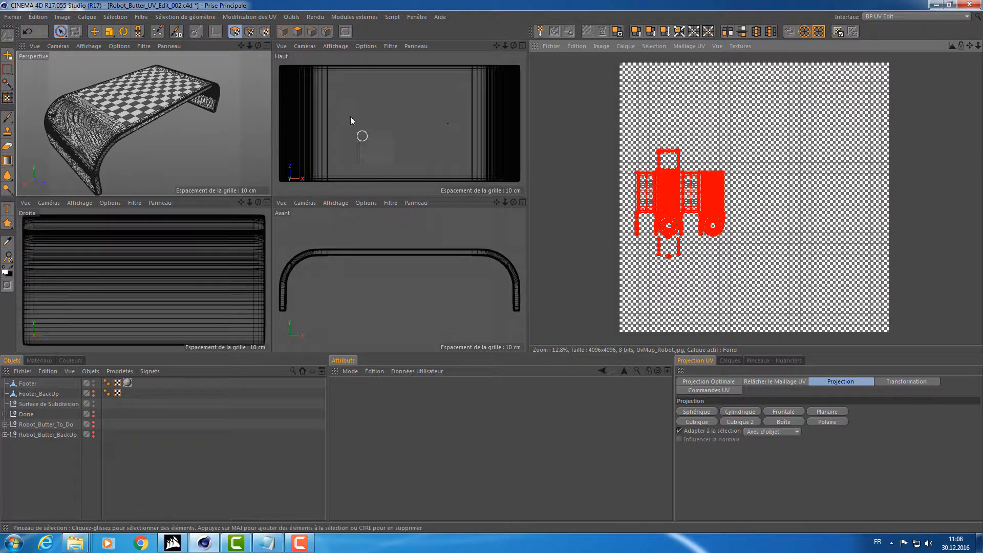
- Select the Footer in model mode, return to UV polygon editing and select all of its UV polygons
left_click(283, 31)
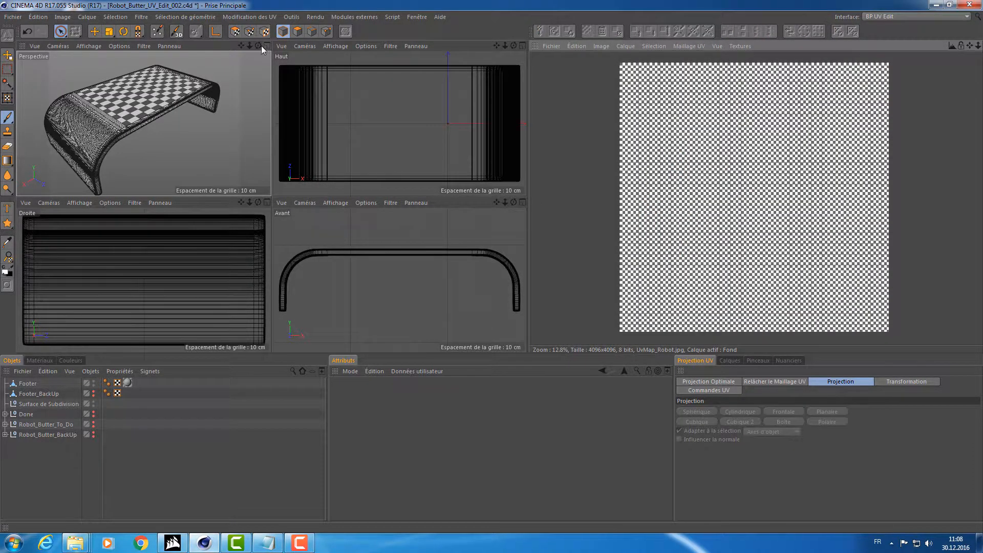
left_click(191, 91)
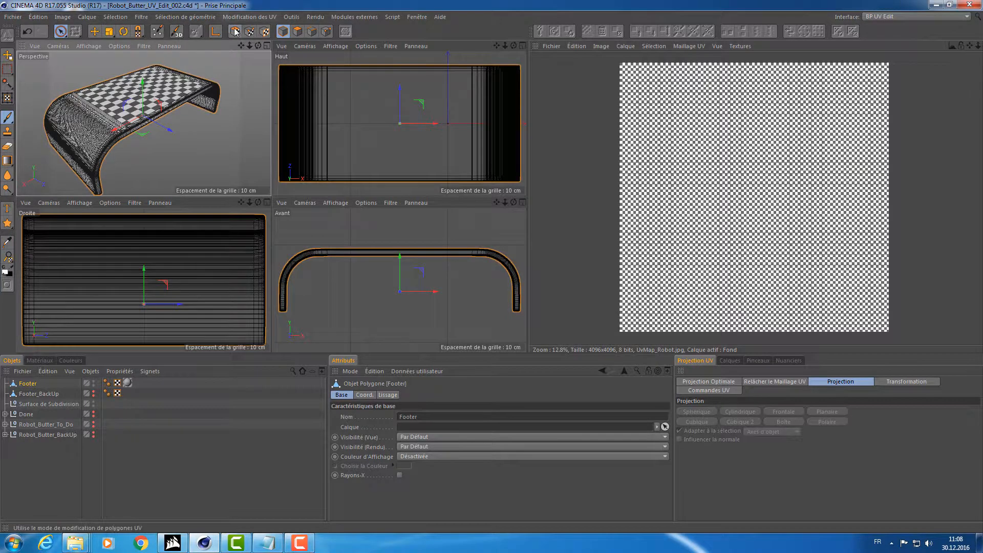
left_click(235, 31)
key("ctrl+a")
scroll(752, 160, "down", 3)
middle_click_drag(751, 159, 717, 175, "alt")
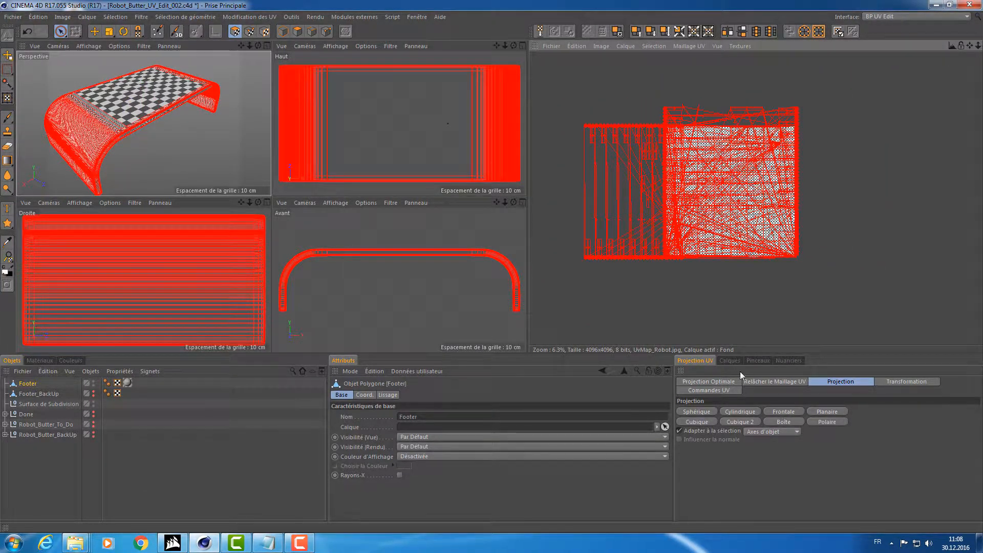
- Apply a Frontal UV projection to the Footer using the top view
left_click(441, 108)
left_click(783, 415)
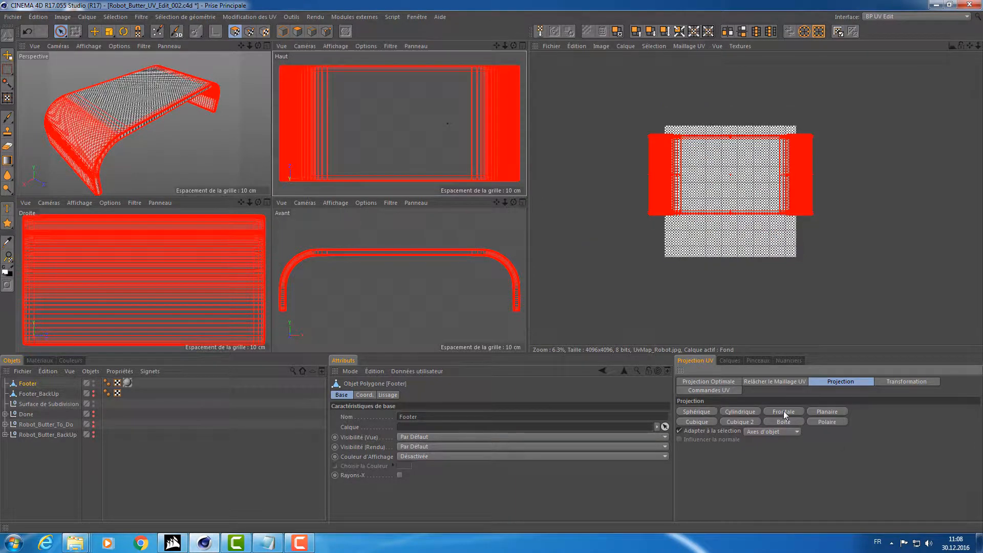
scroll(733, 184, "up", 3)
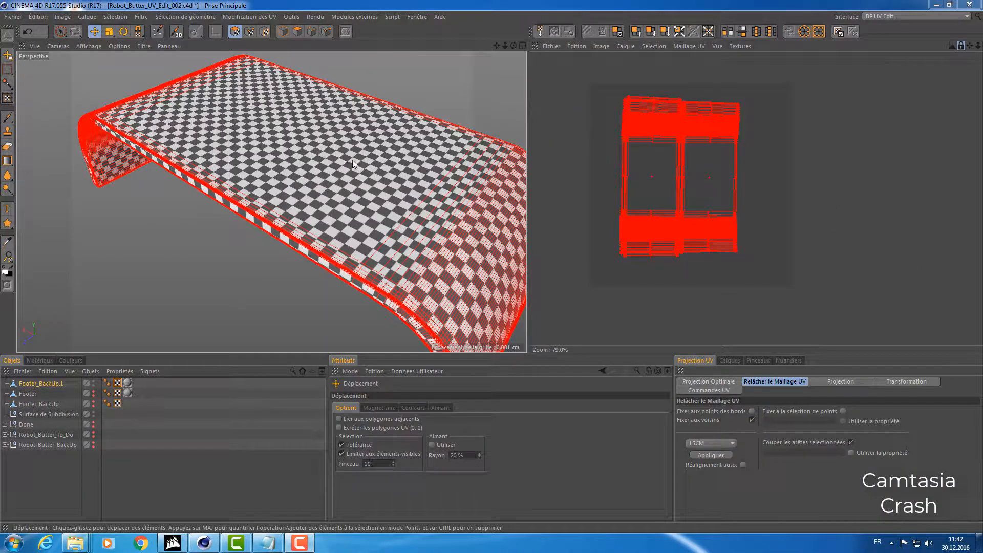
- Examine the checker texture on Footer_BackUp.1 and the layout of its relaxed UV mesh
right_click_drag(353, 160, 337, 165, "alt")
mouse_move(337, 165)
left_mouse_down("alt")
mouse_move(494, 142)
mouse_move(501, 128)
mouse_move(405, 108)
mouse_move(356, 161)
left_mouse_up("alt")
scroll(632, 177, "up", 4)
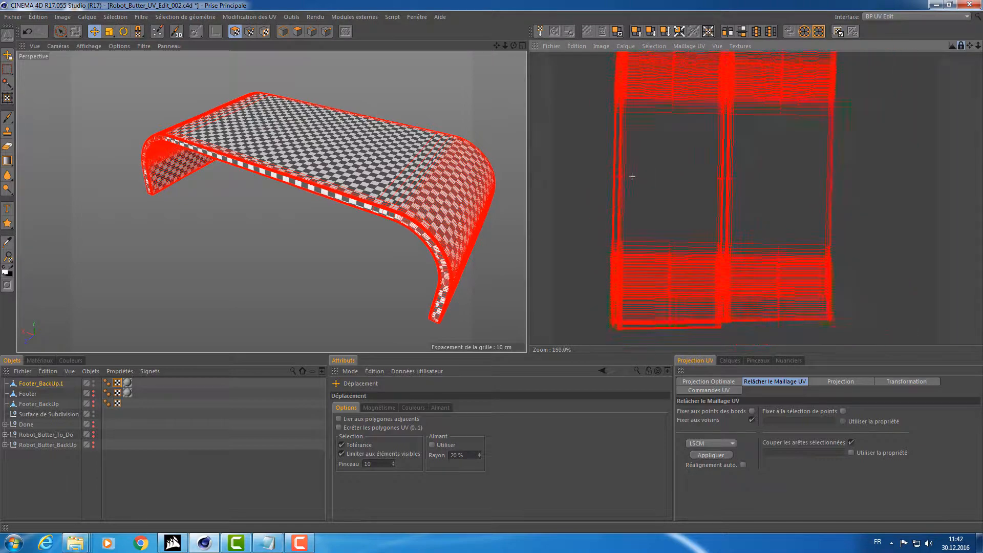
- Switch to polygon editing, enlarge the perspective view and examine the footer's seam edges and checker pattern at one leg's lower corner
scroll(632, 176, "down", 3)
scroll(678, 77, "up", 4)
scroll(678, 79, "down", 3)
middle_click_drag(343, 87, 356, 87, "alt")
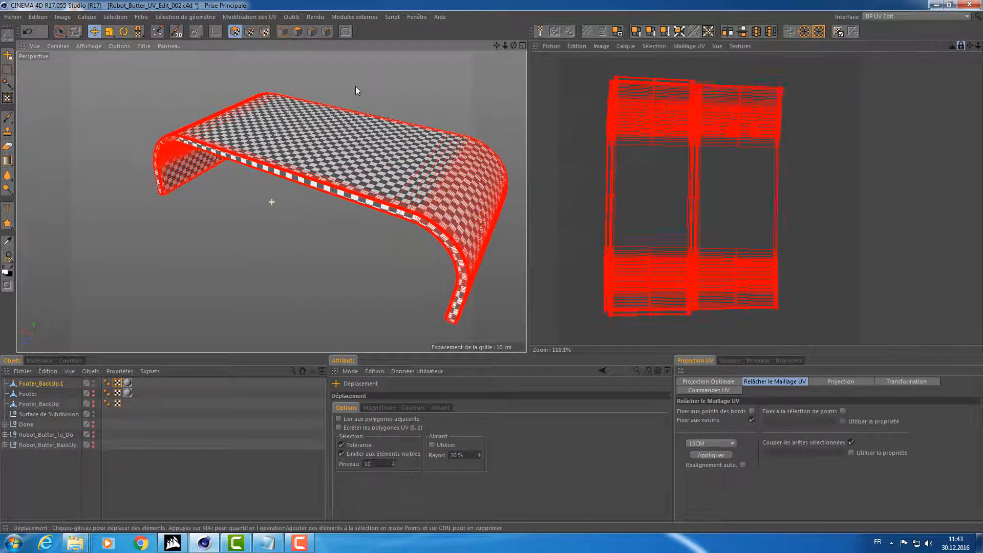
left_click(311, 32)
key("ctrl+Tab")
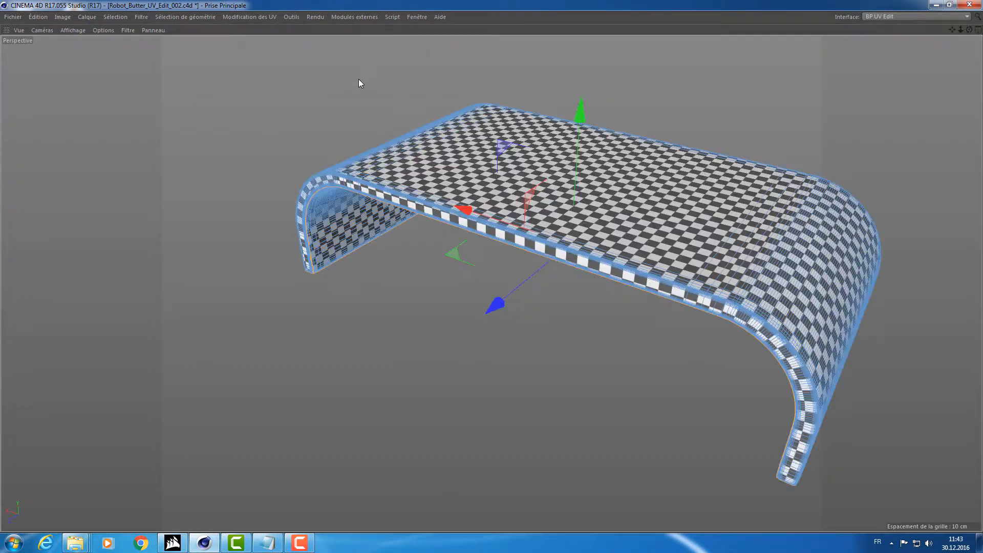
left_click_drag(333, 109, 376, 56, "alt")
right_click_drag(219, 241, 291, 217, "alt")
left_click_drag(290, 217, 313, 199, "alt")
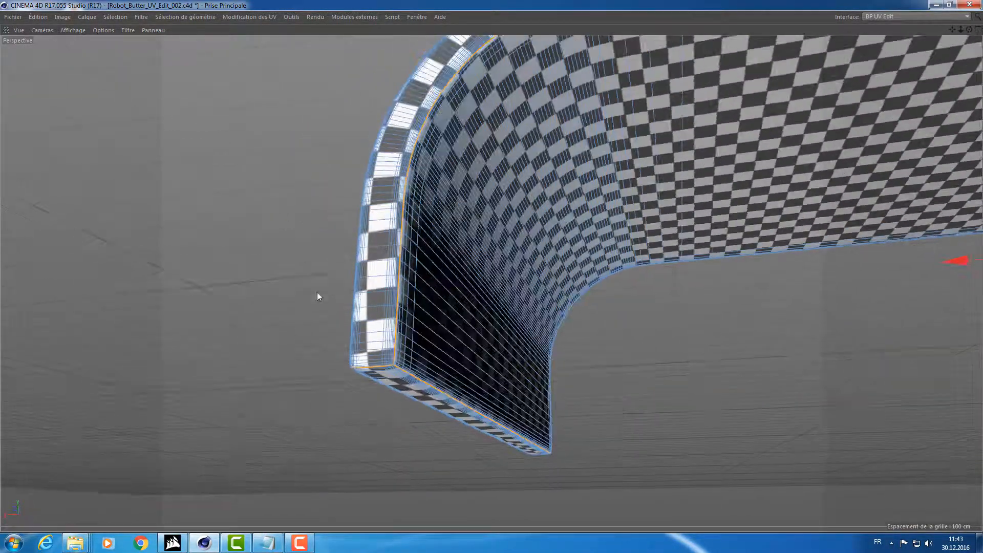
left_click_drag(387, 374, 393, 373, "alt")
right_click_drag(393, 373, 428, 365, "alt")
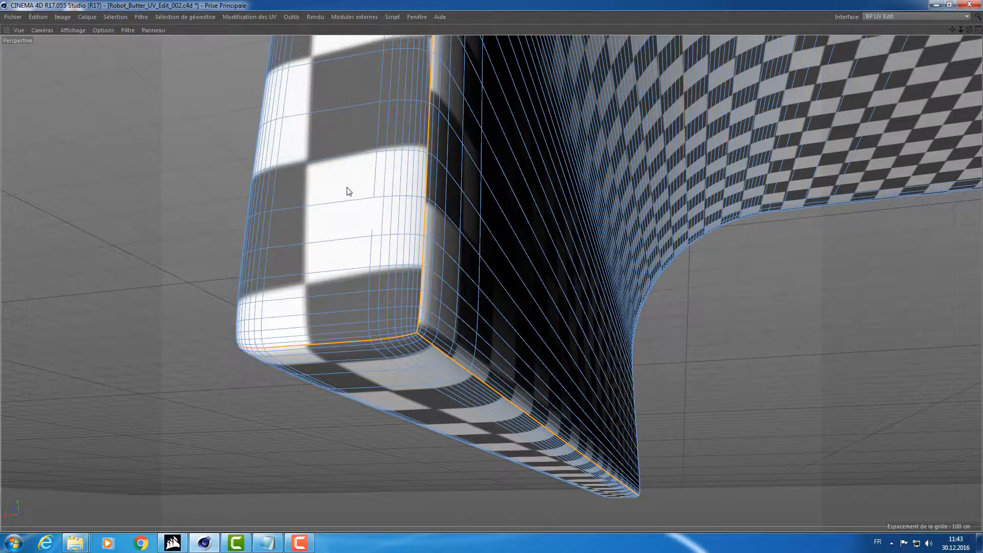
left_click_drag(322, 226, 351, 259, "alt")
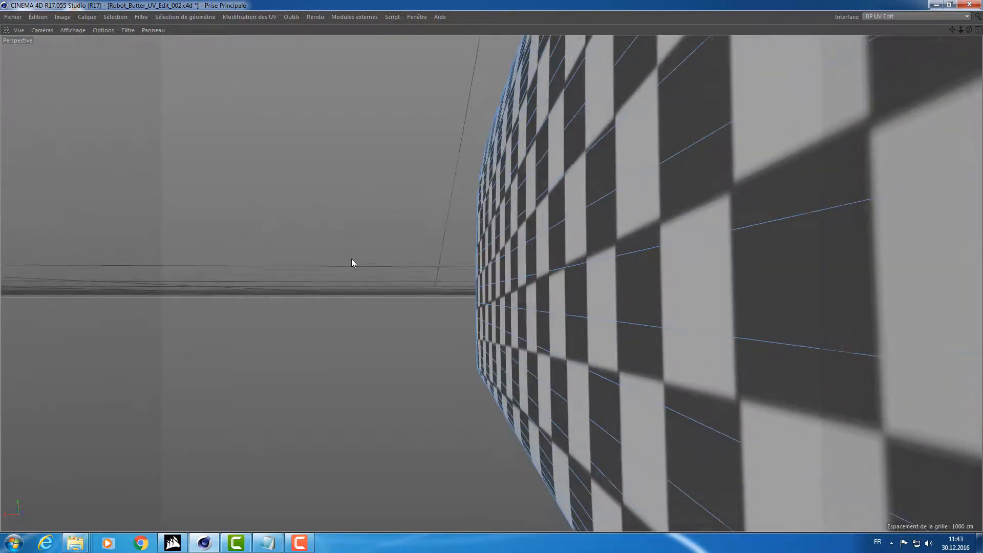
right_click_drag(351, 260, 320, 260, "alt")
left_click_drag(320, 260, 306, 243, "alt")
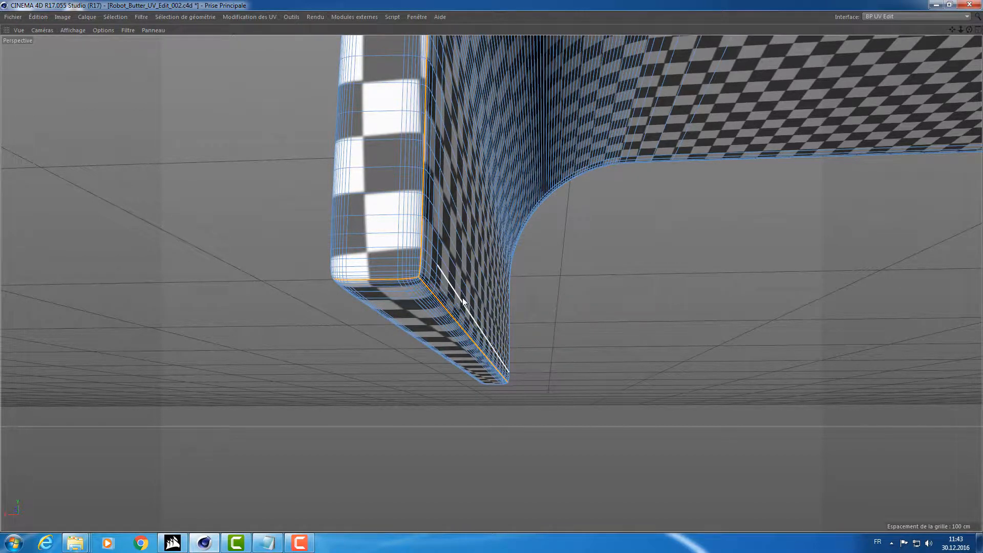
- Examine the seam edges along the outer legs and the underside rim of the footer
left_click_drag(437, 202, 462, 204, "alt")
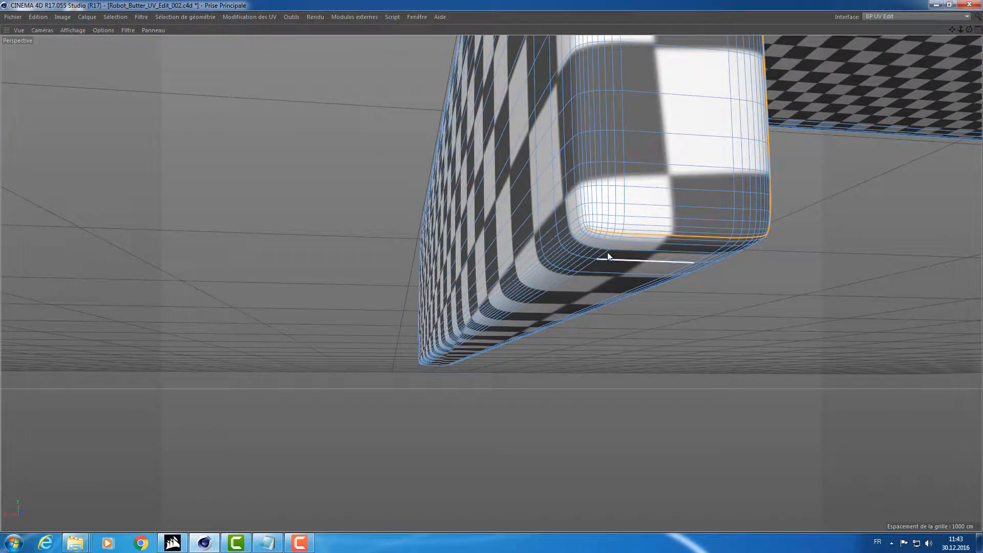
left_click_drag(819, 230, 168, 241, "alt")
left_click_drag(458, 252, 537, 247, "alt")
right_click_drag(483, 242, 517, 237, "alt")
left_click_drag(518, 236, 446, 233, "alt")
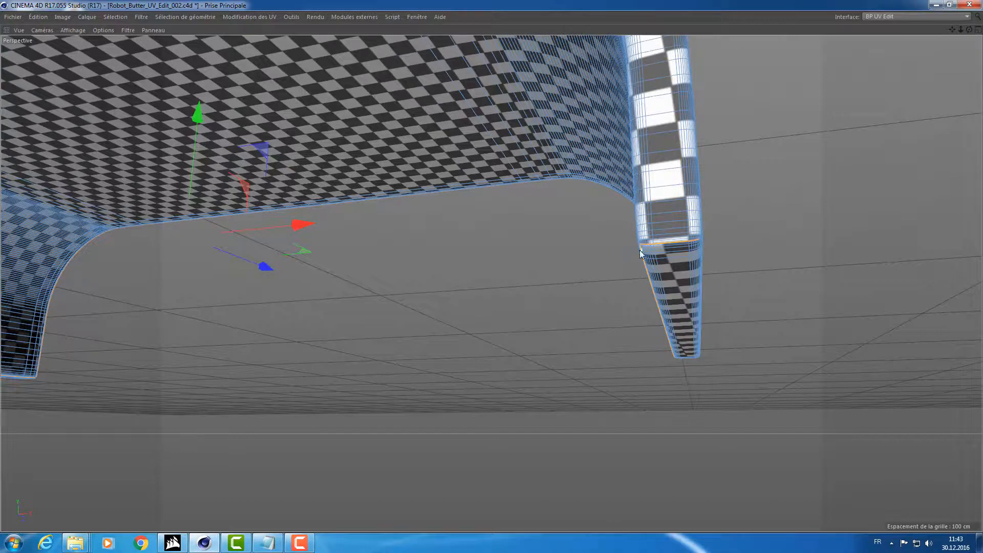
left_click_drag(677, 393, 139, 319, "alt")
scroll(471, 239, "down", 10)
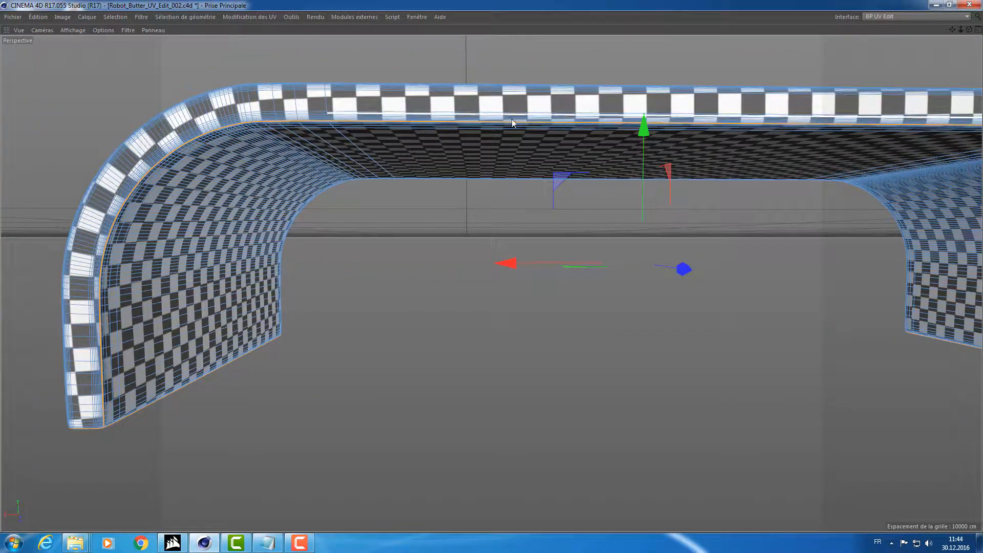
left_click_drag(889, 136, 734, 302, "alt")
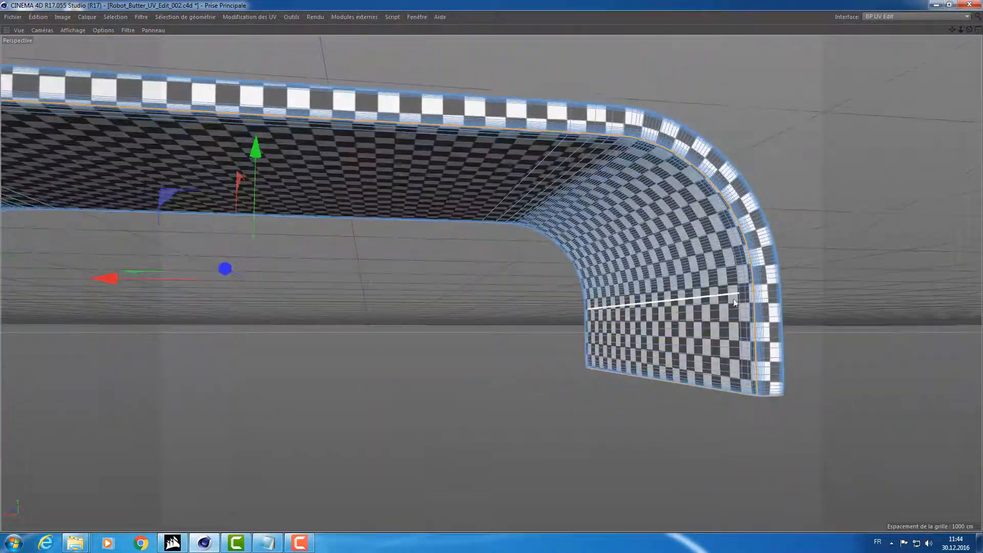
- Examine the seam's corner and its end point at the bottom edge of the footer's other leg
middle_click_drag(734, 299, 615, 284, "alt")
left_click_drag(521, 300, 567, 338, "alt")
right_click_drag(548, 327, 626, 313, "alt")
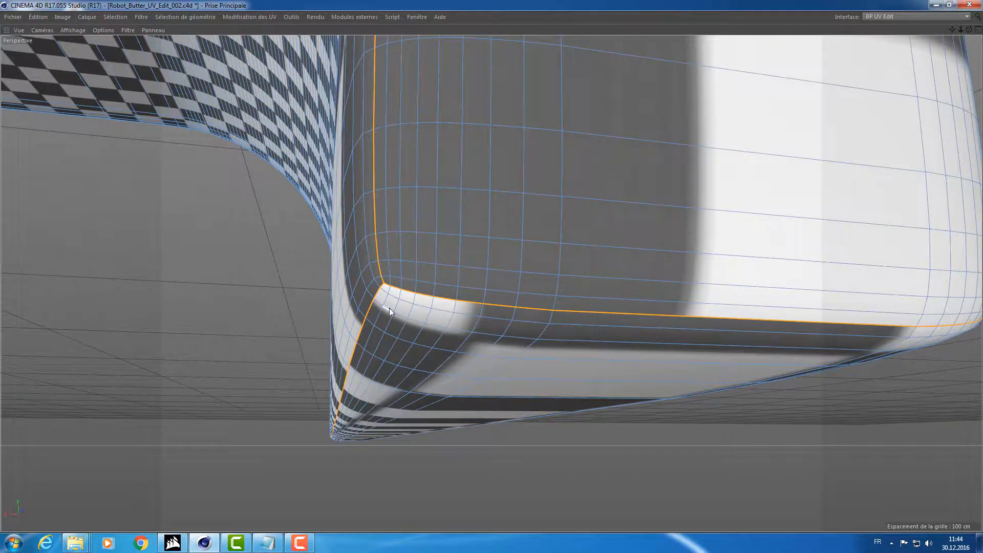
left_click_drag(664, 435, 692, 423, "alt")
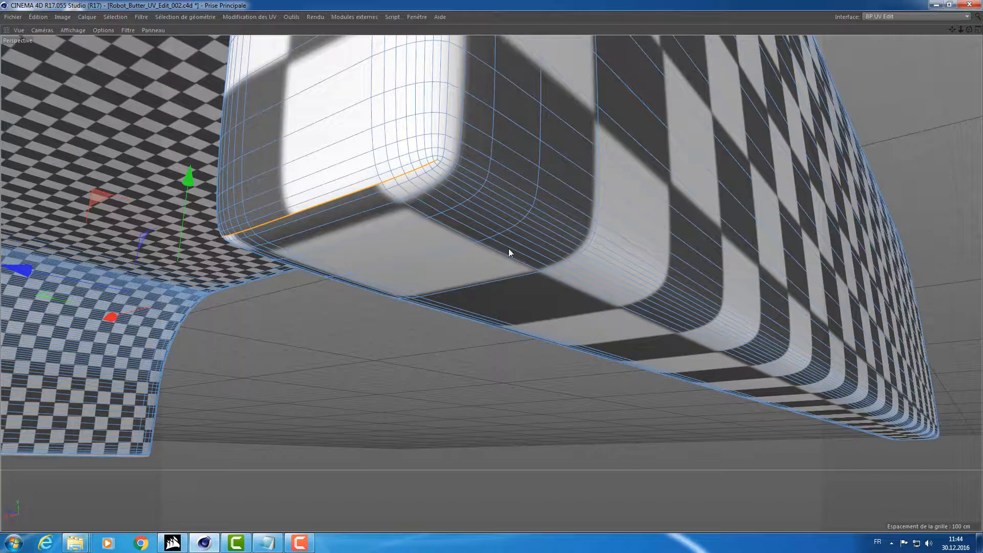
scroll(438, 163, "up", 5)
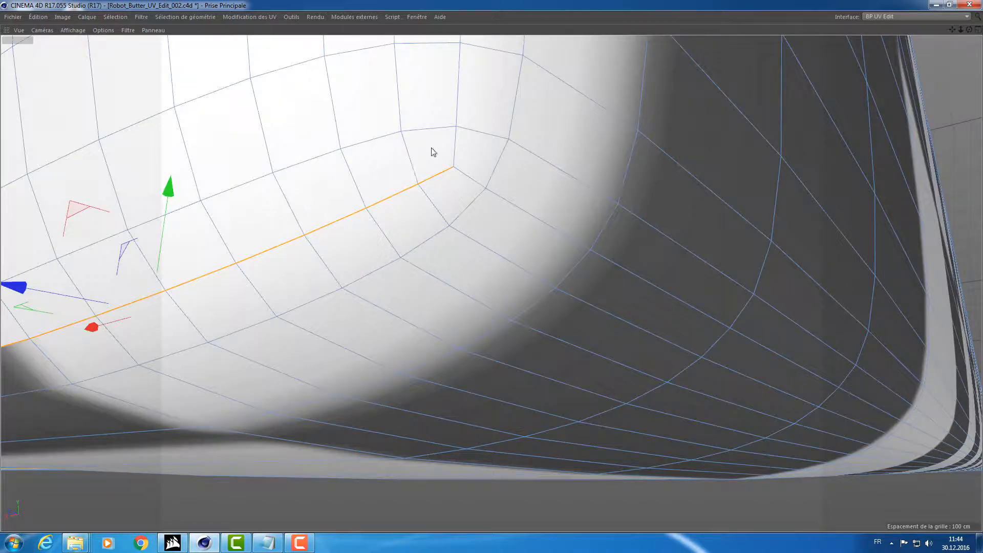
scroll(410, 137, "down", 10)
left_click_drag(342, 134, 422, 202, "alt")
- Restore the split UV layout, show the footer from the top and return to UV polygon editing
key("ctrl+Tab")
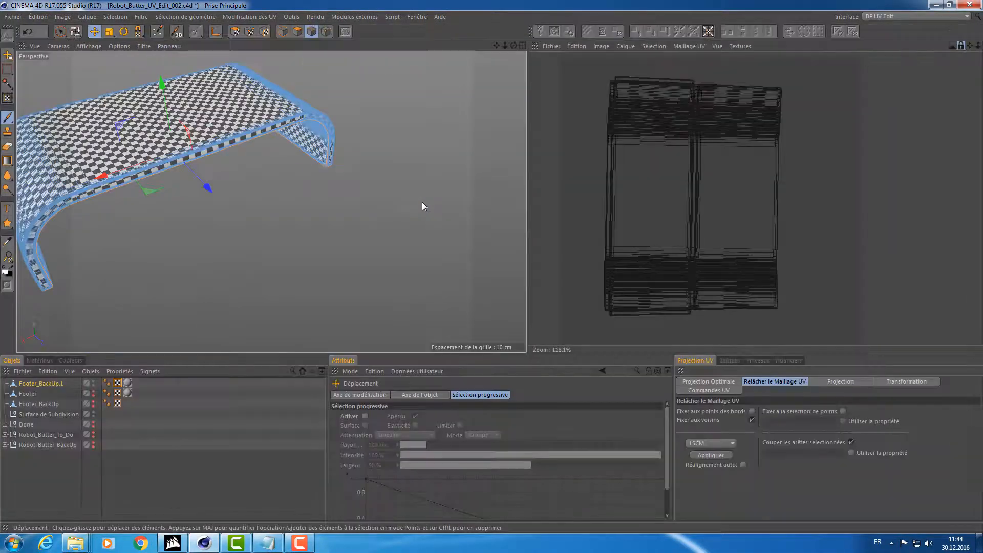
middle_click(379, 178)
middle_click(427, 137)
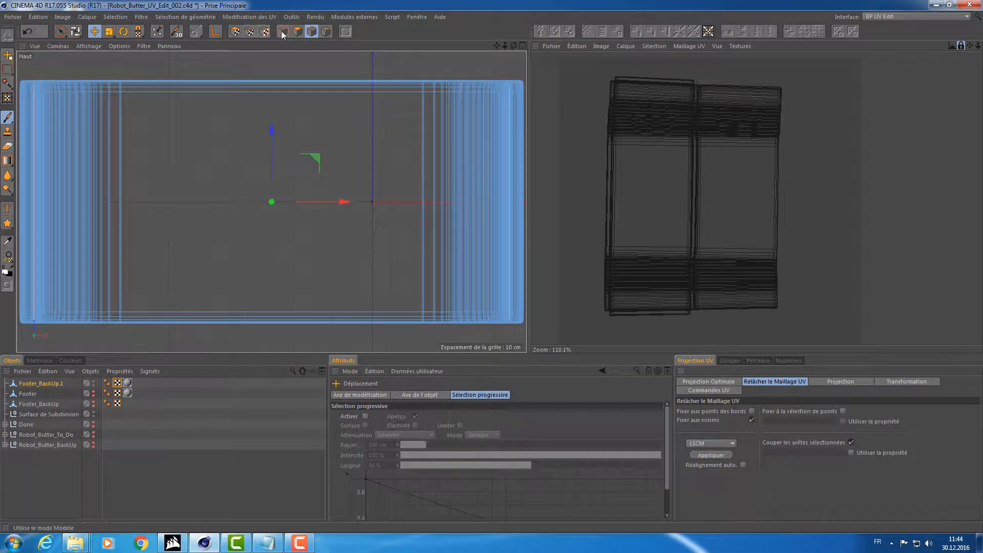
left_click(234, 31)
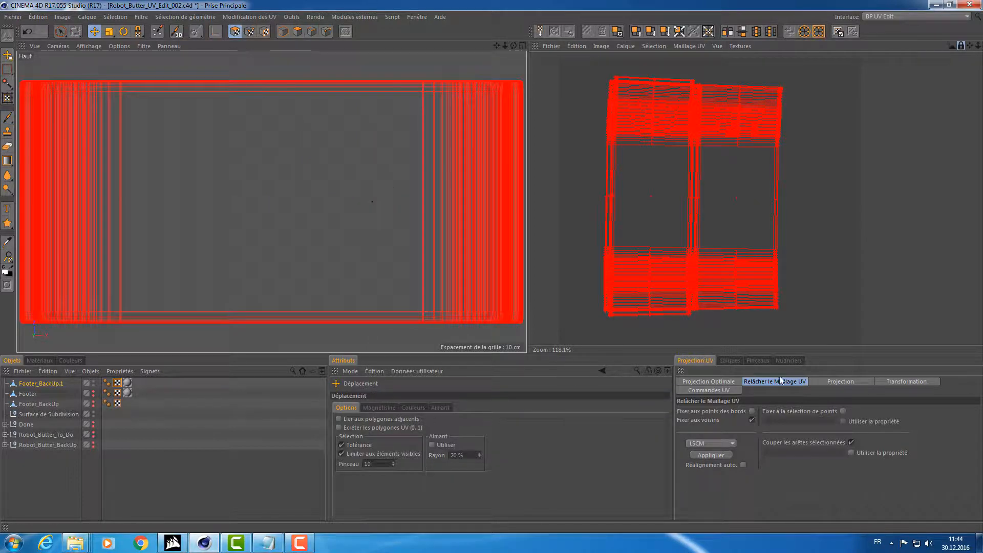
- Relax the footer's UV mesh with the ABF method and check the checker pattern in the perspective view
left_click(724, 454)
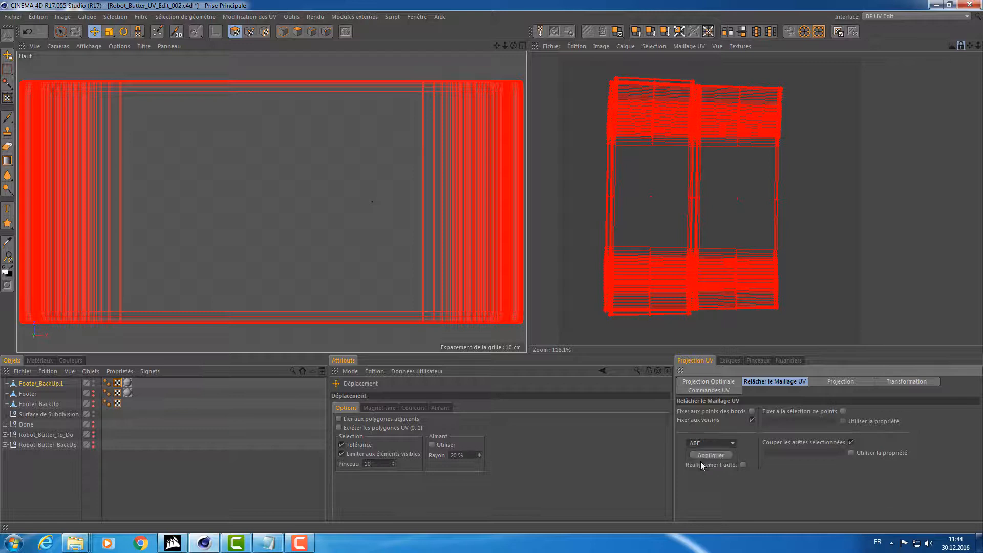
left_click(711, 454)
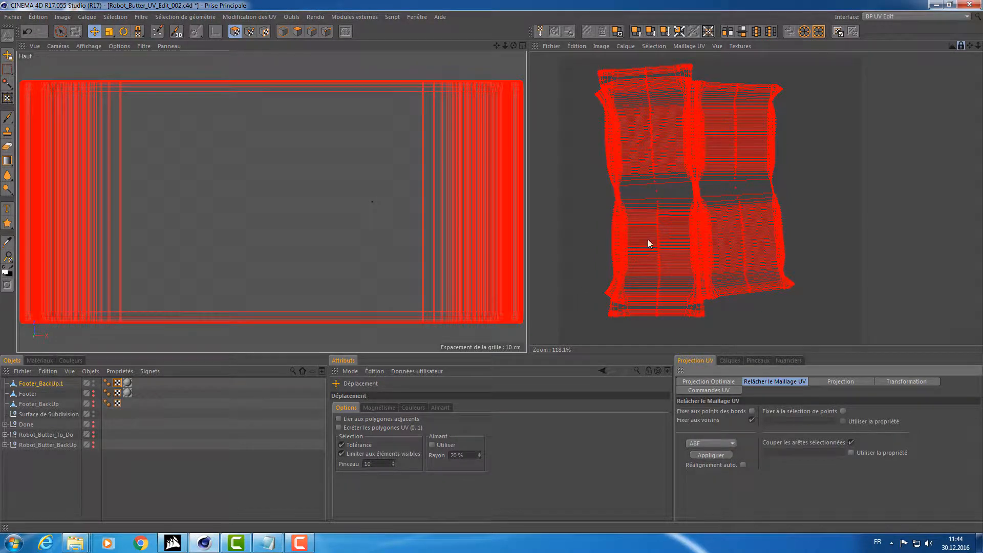
scroll(702, 184, "up", 5)
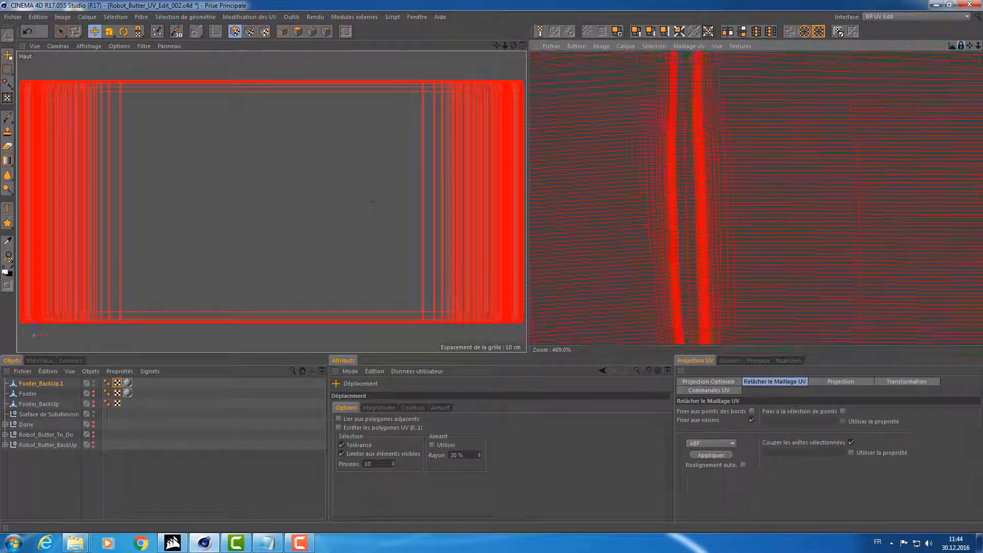
middle_click(330, 97)
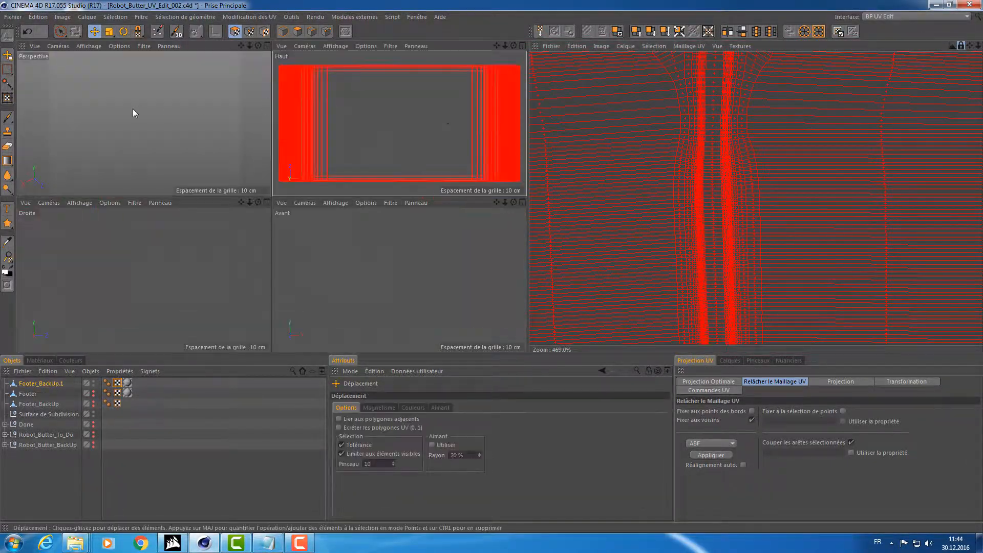
middle_click(133, 109)
left_click_drag(221, 120, 355, 112, "alt")
scroll(811, 156, "down", 5)
scroll(811, 156, "down", 2)
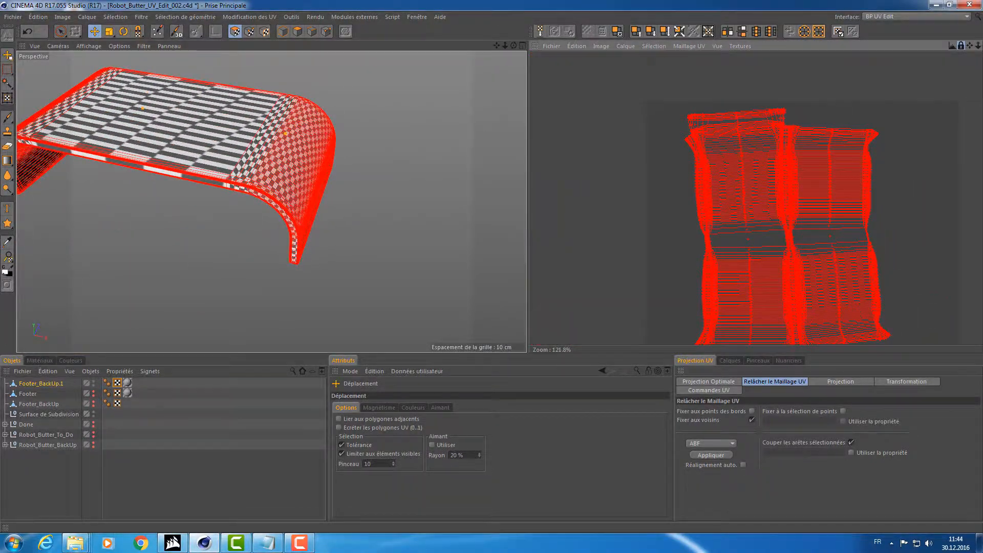
- Relax the footer's UV mesh again with the LSCM method
middle_click_drag(811, 156, 809, 110, "alt")
left_click(727, 444)
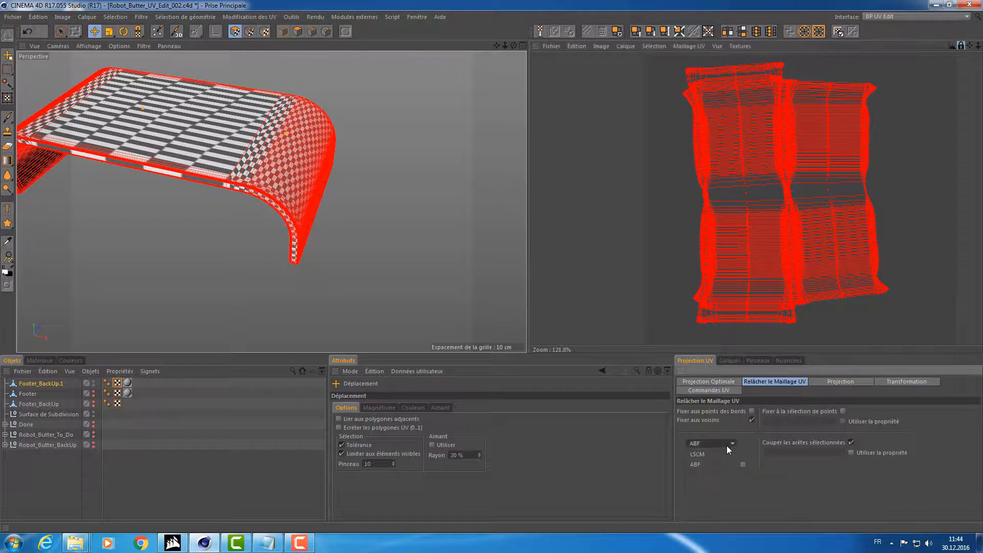
left_click(710, 454)
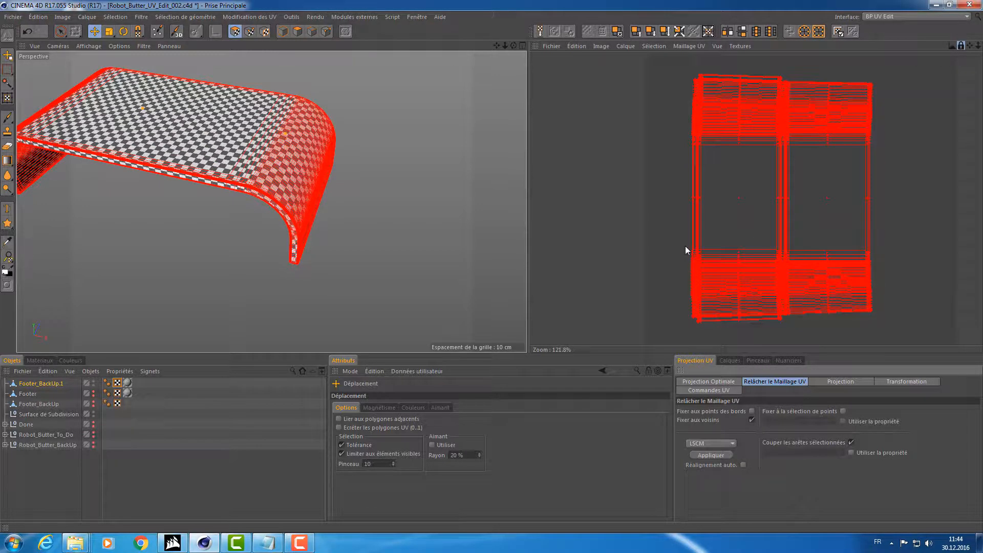
left_click_drag(444, 181, 477, 162, "alt")
- Try to rotate the footer's UV mesh slightly and scale the whole mesh down a little
key("t")
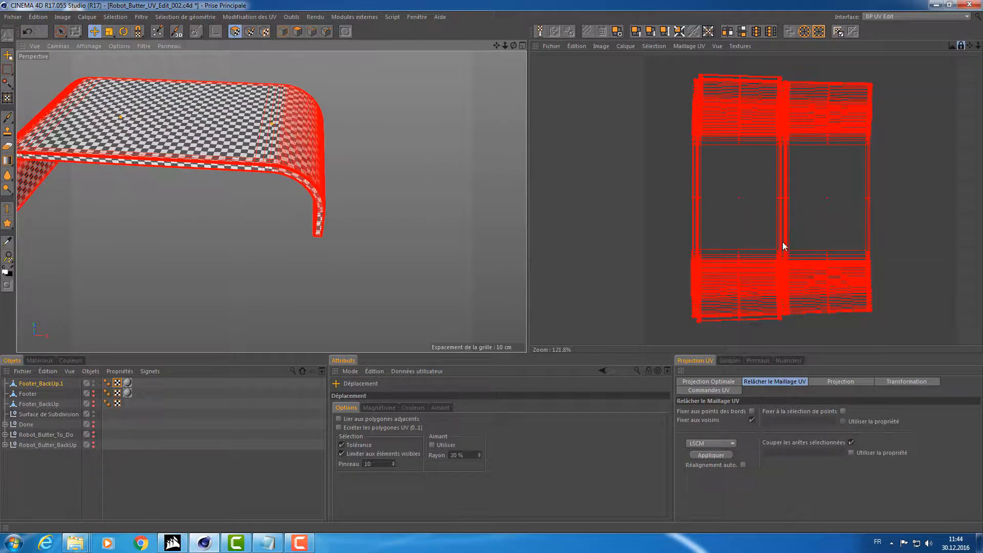
key("r")
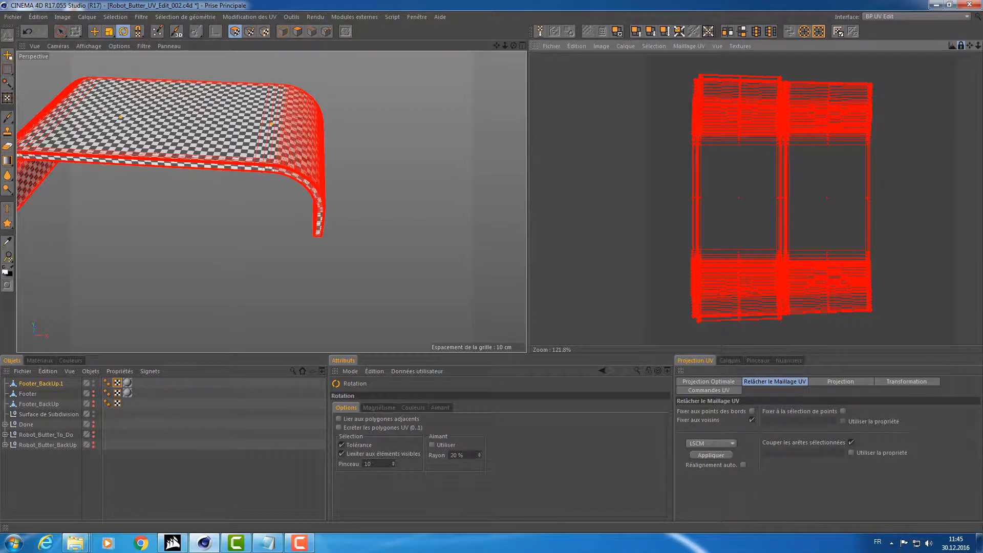
left_click_drag(779, 203, 757, 198)
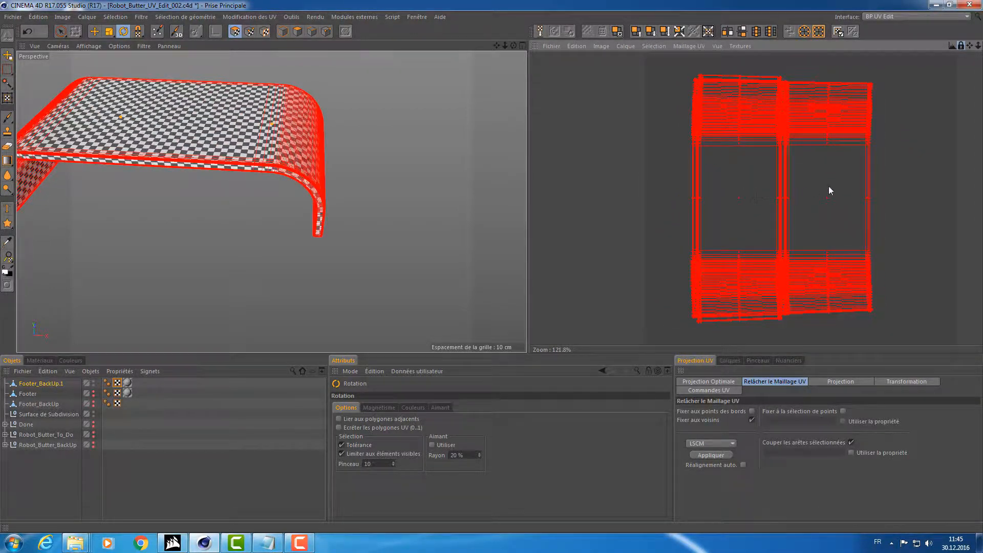
key("t")
left_click_drag(831, 190, 866, 146)
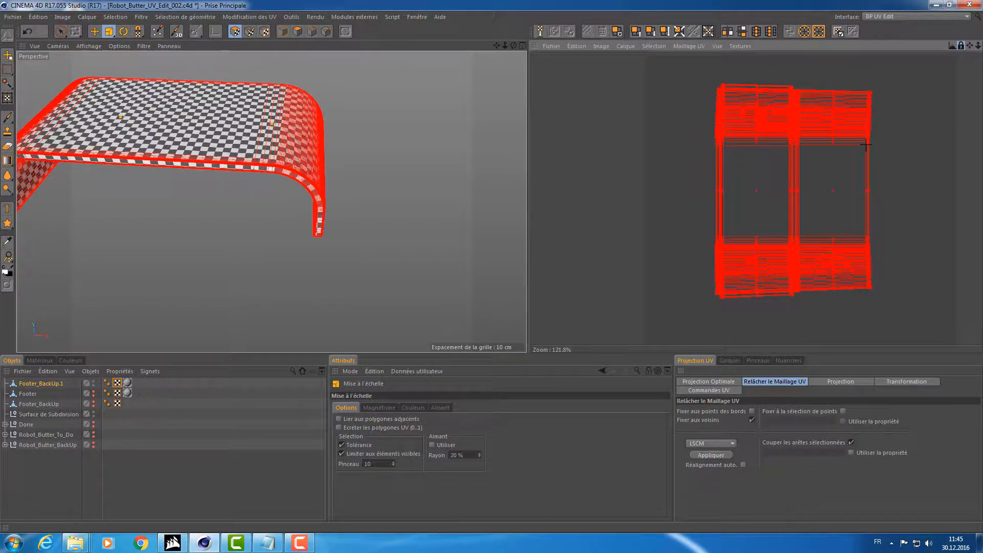
- Examine the checker pattern on the footer's underside and the inner face of its legs
left_click_drag(175, 161, 245, 69, "alt")
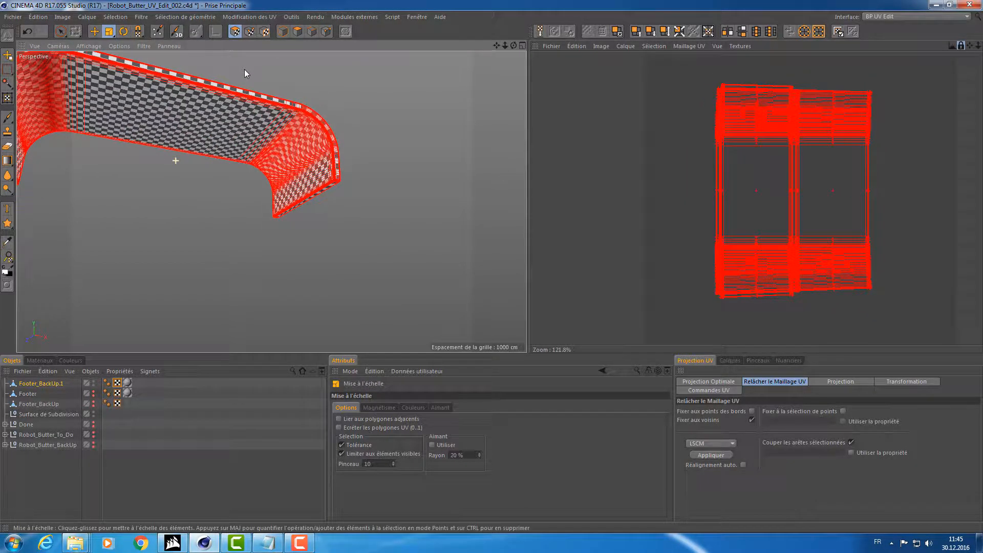
middle_click_drag(260, 116, 355, 122, "alt")
left_click_drag(313, 136, 306, 113, "alt")
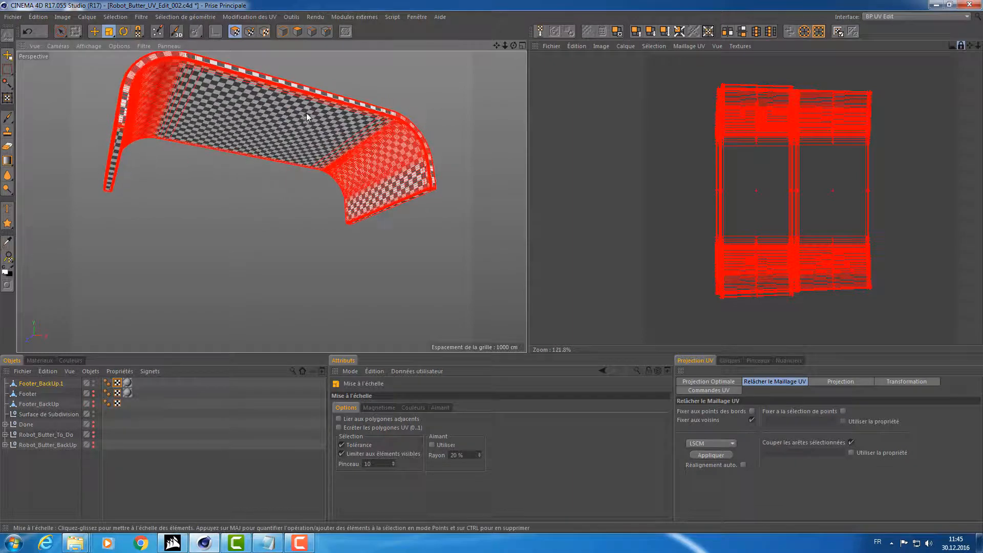
scroll(306, 113, "up", 5)
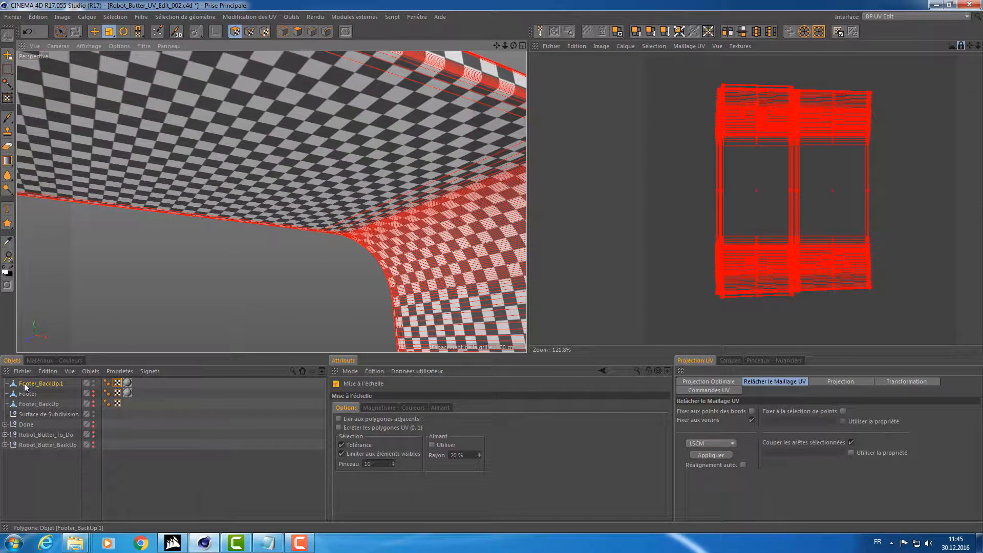
left_click_drag(357, 139, 212, 163, "alt")
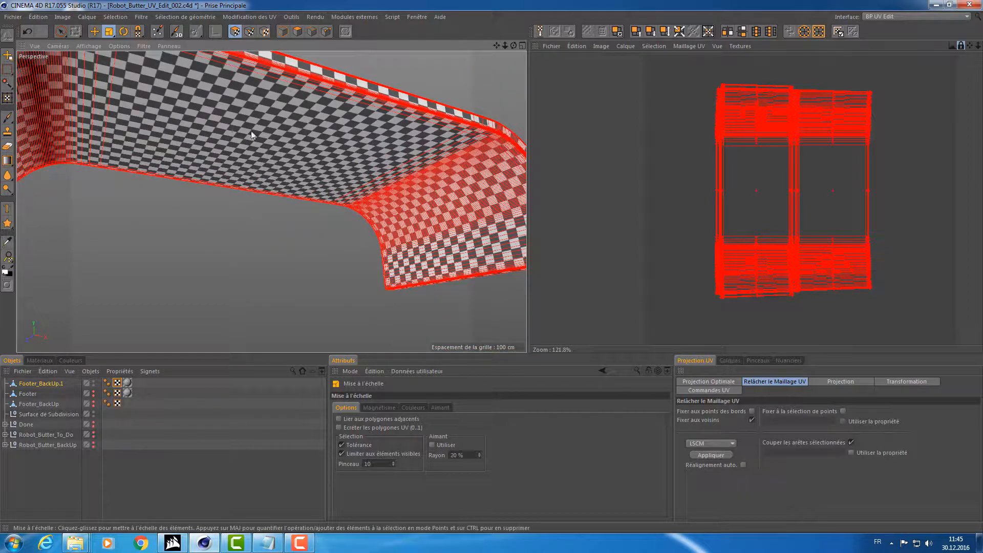